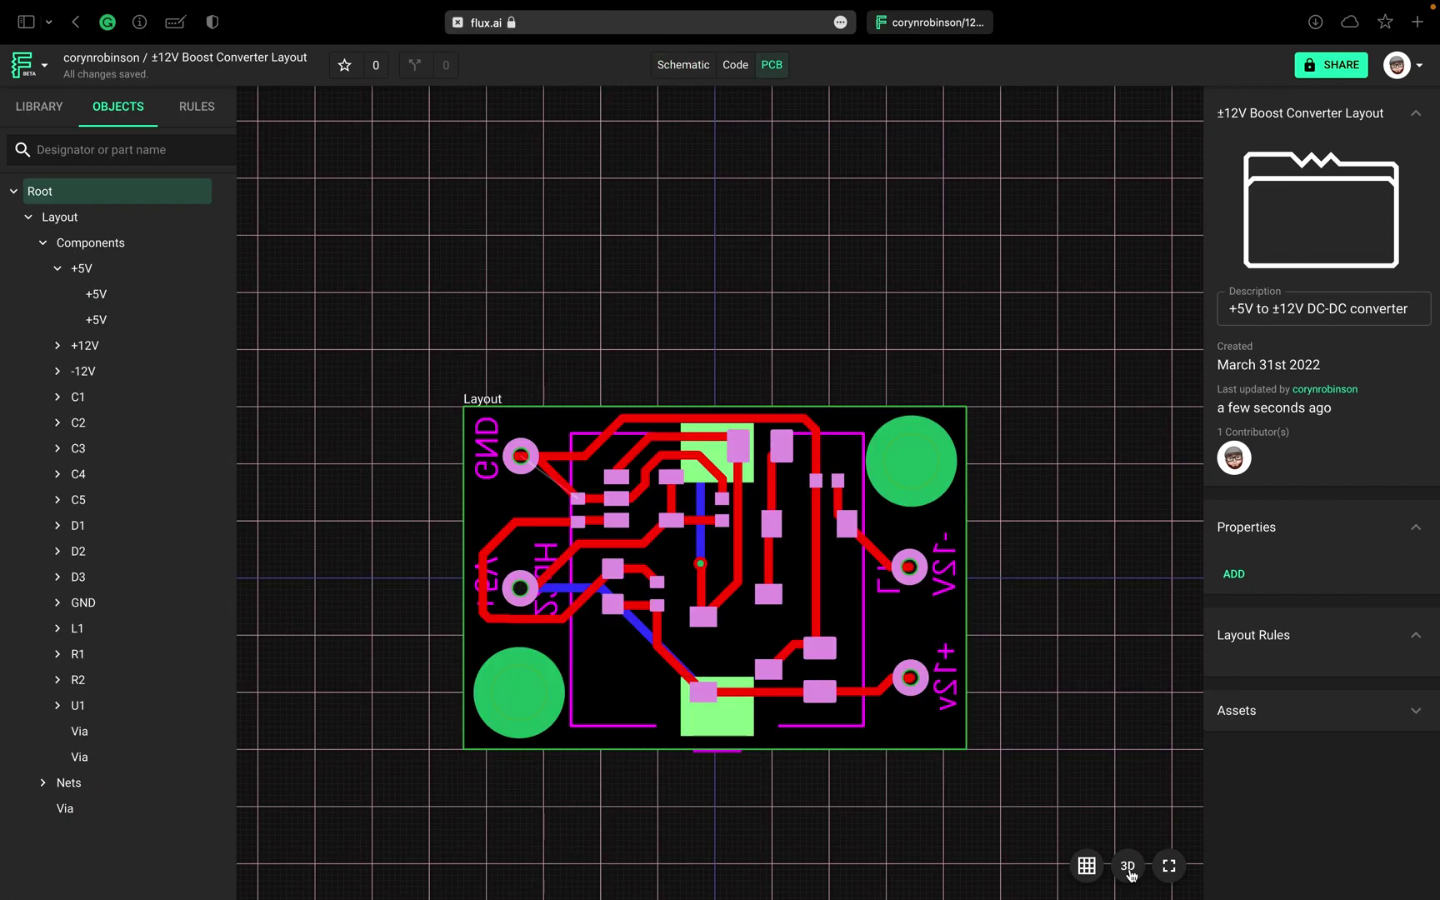
Step: View the finished ±12V Boost Converter Layout board in 3D and tilt it to examine its placed components and traces
click(1129, 868)
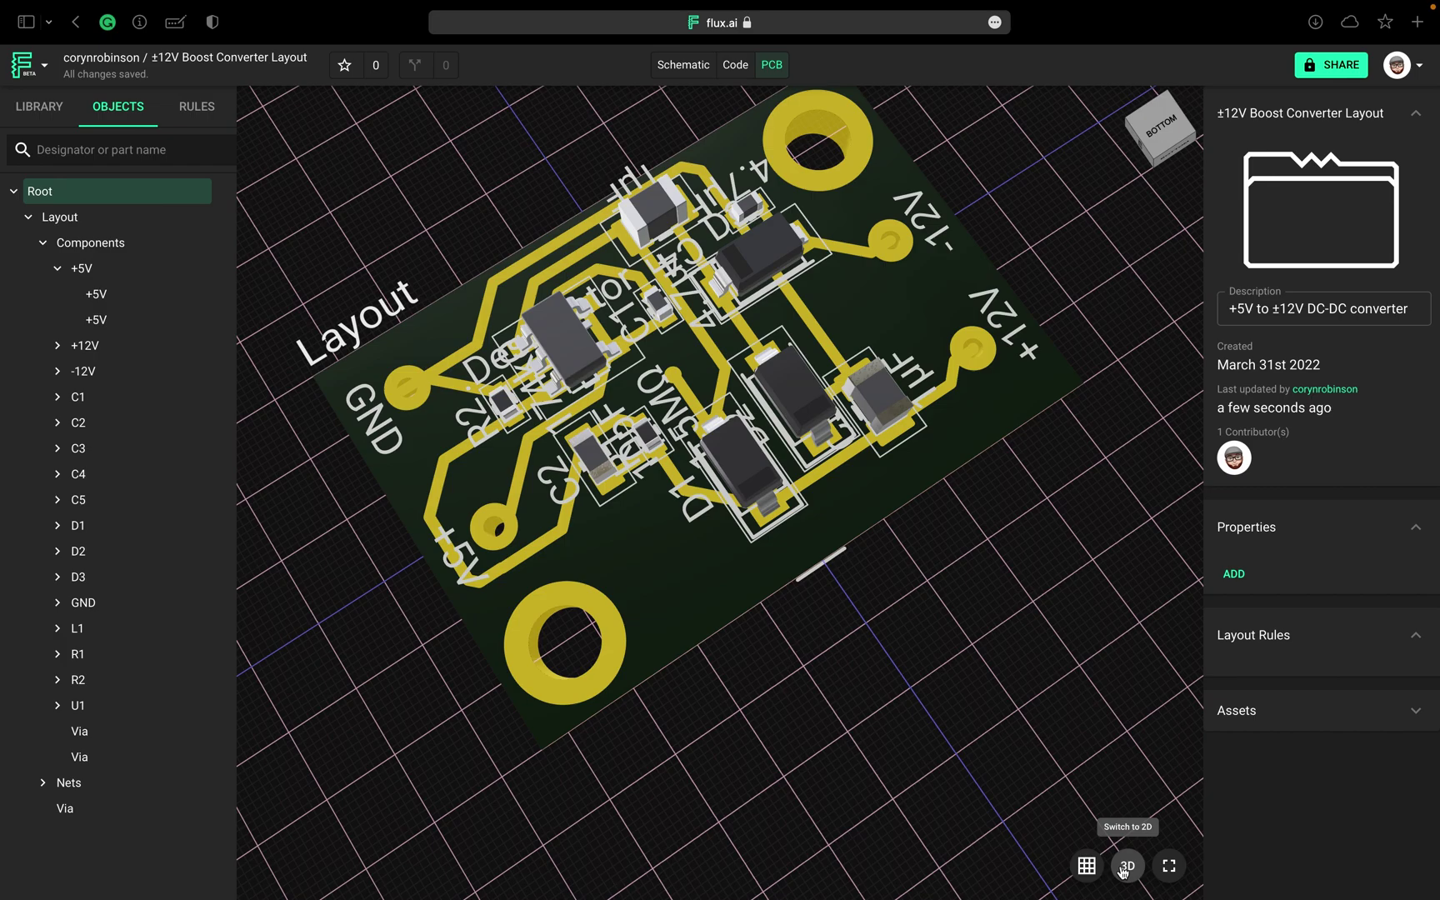
drag(991, 671, 976, 607)
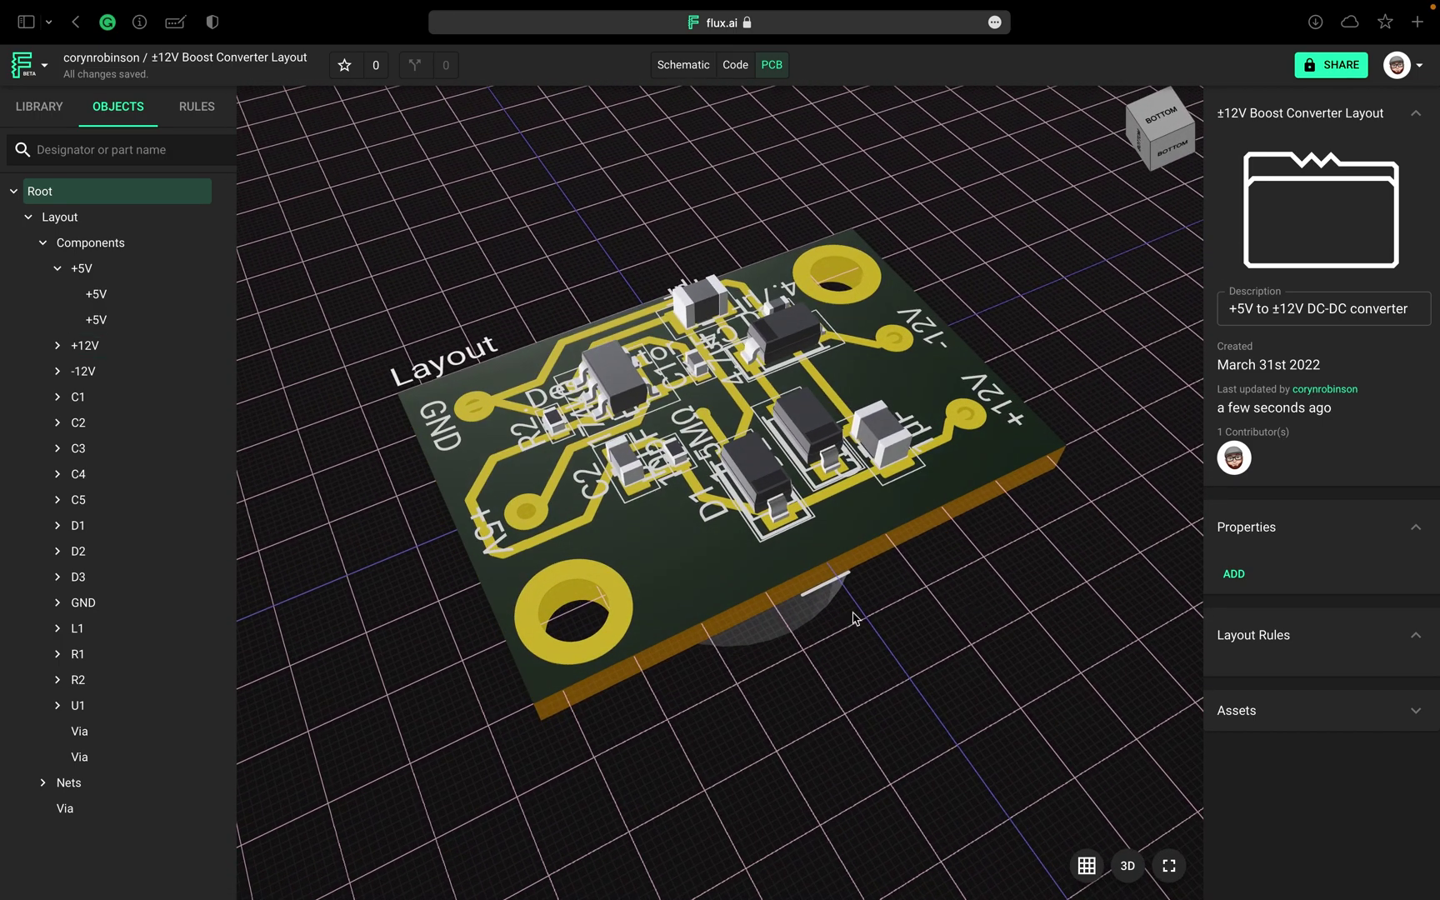
click(609, 614)
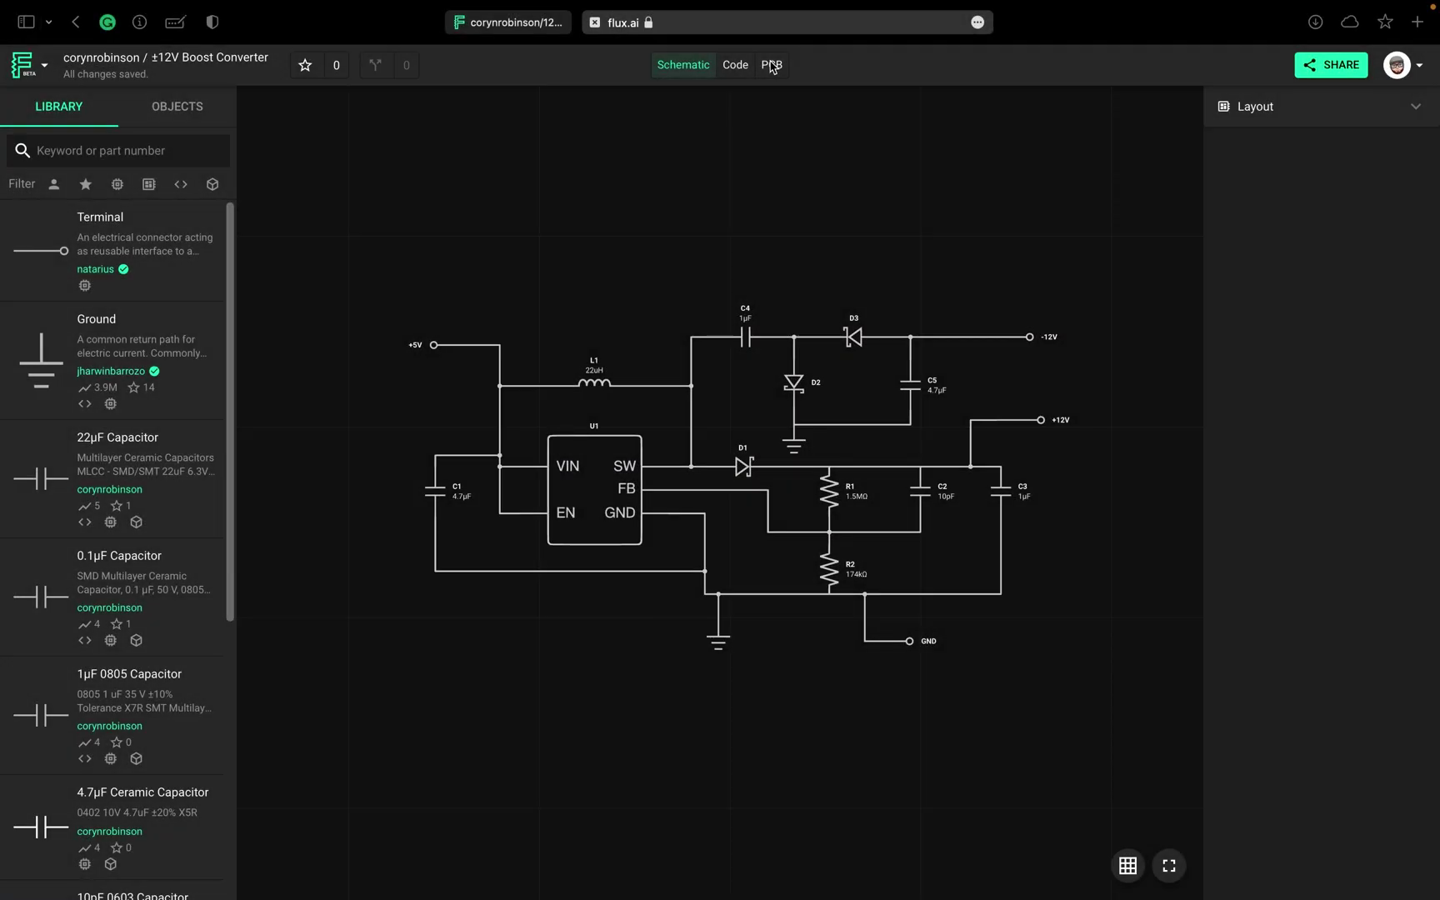
Step: Open the PCB layout of the ±12V Boost Converter project and bring up the Layout object with its layout rules
click(772, 67)
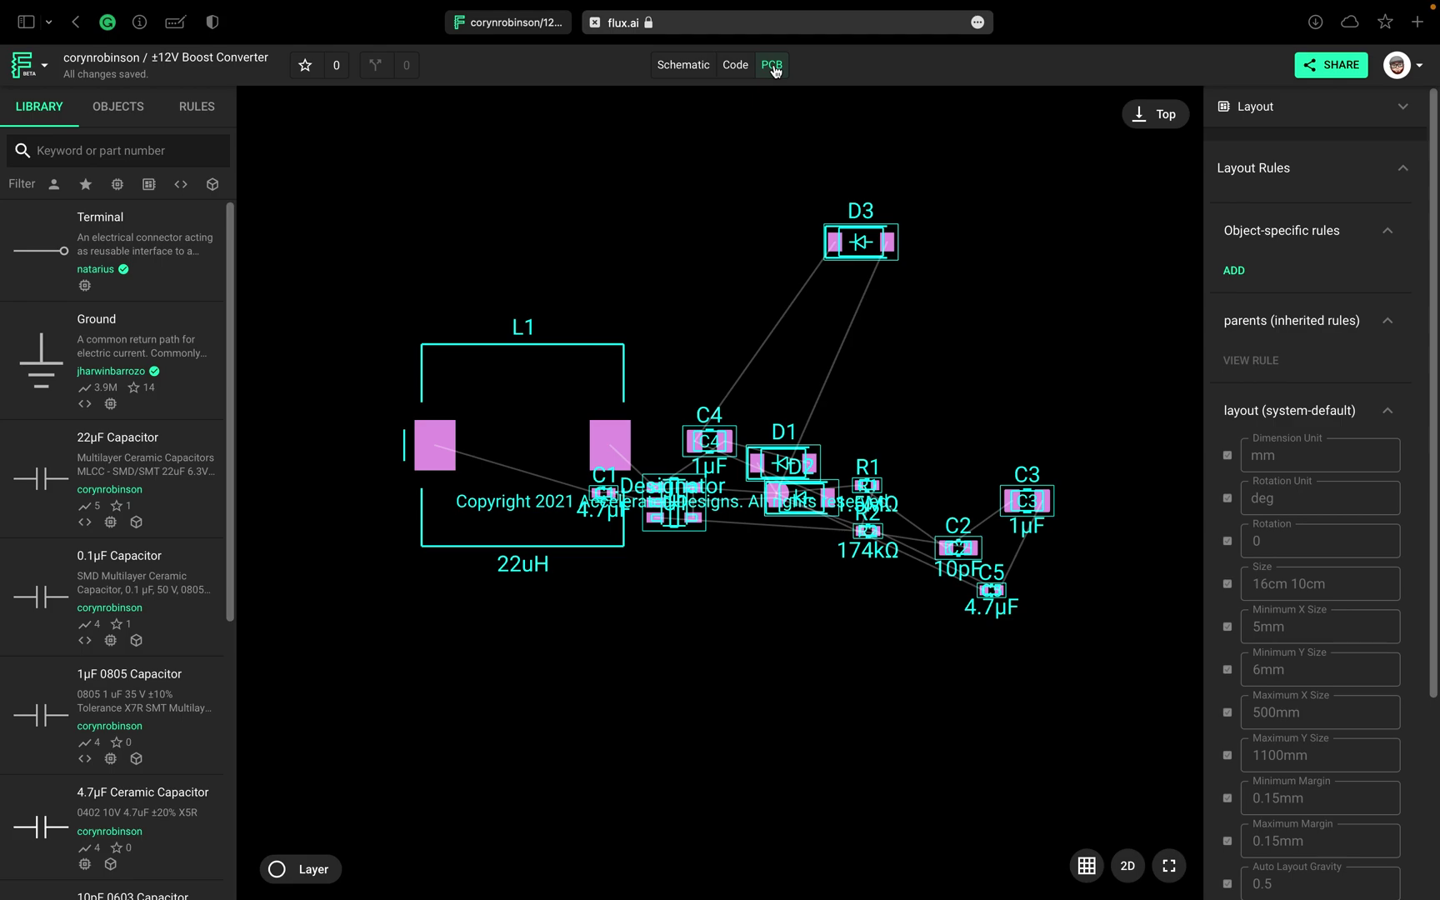
click(1170, 866)
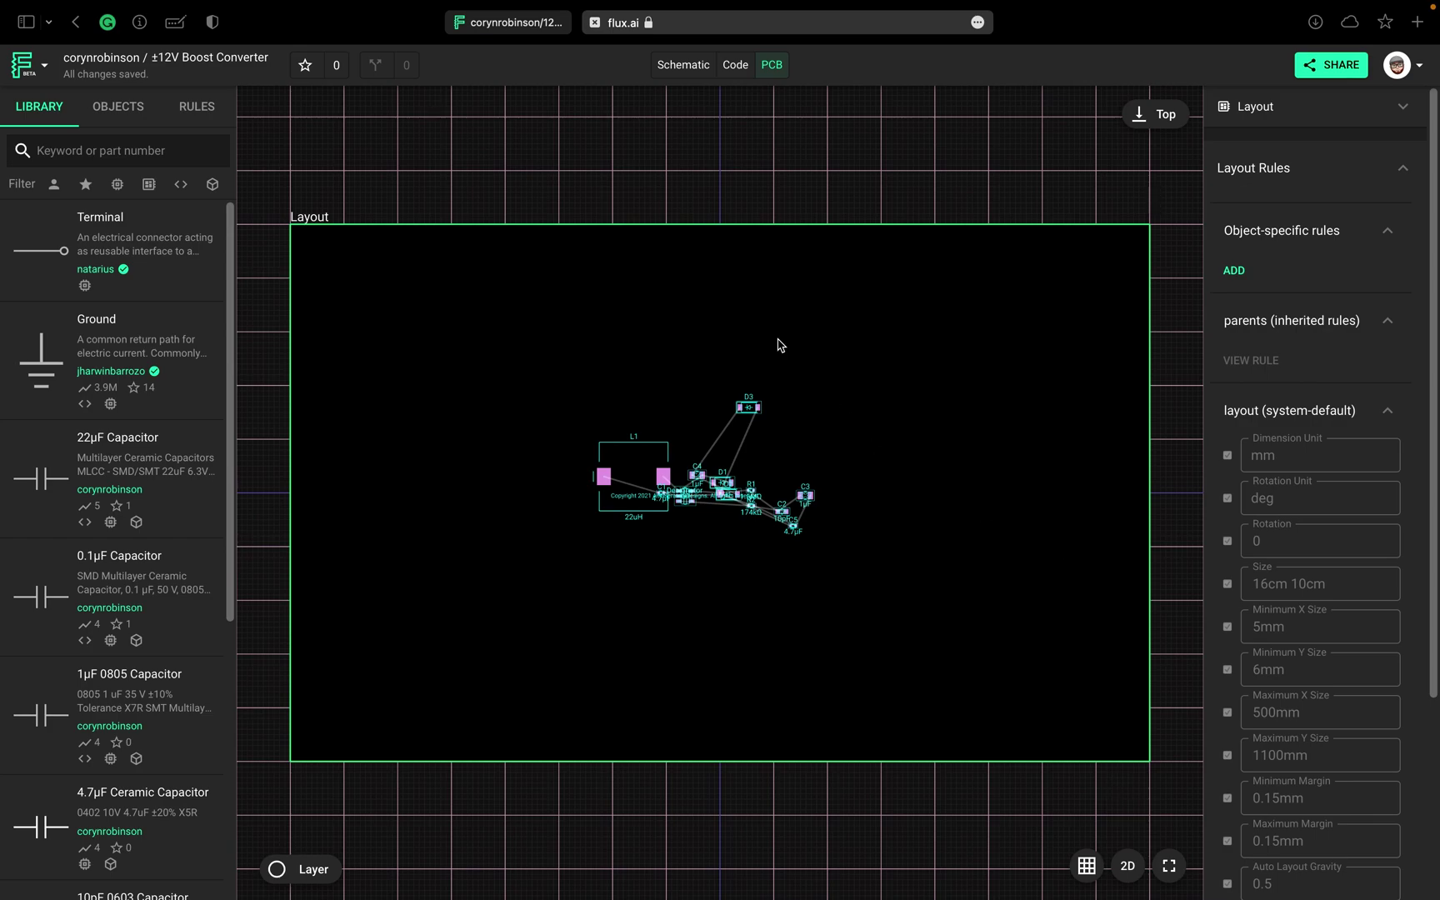
click(121, 109)
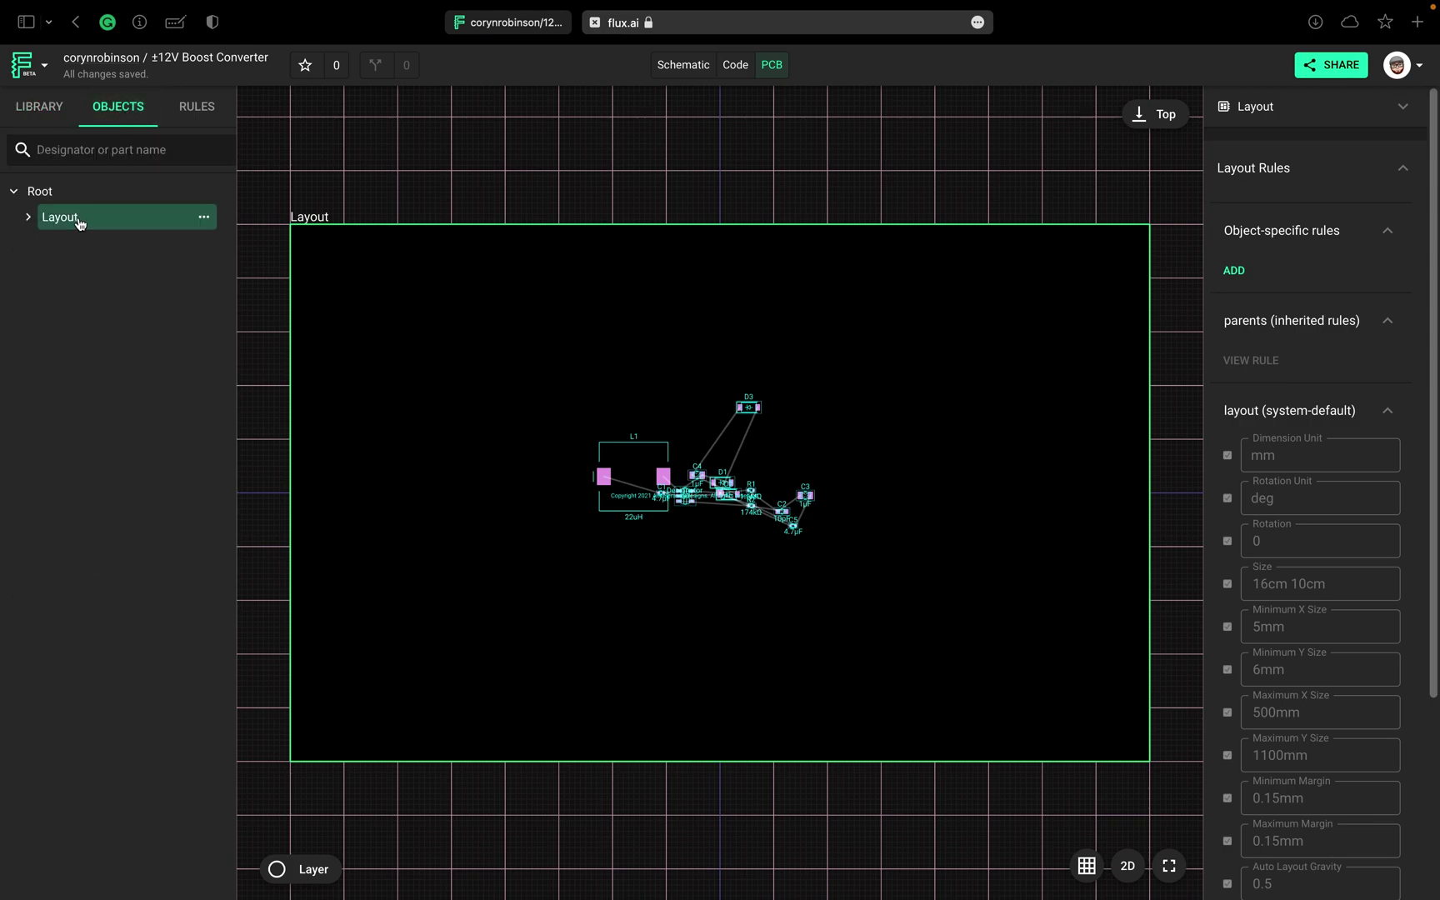
scroll(1324, 333, down, 3)
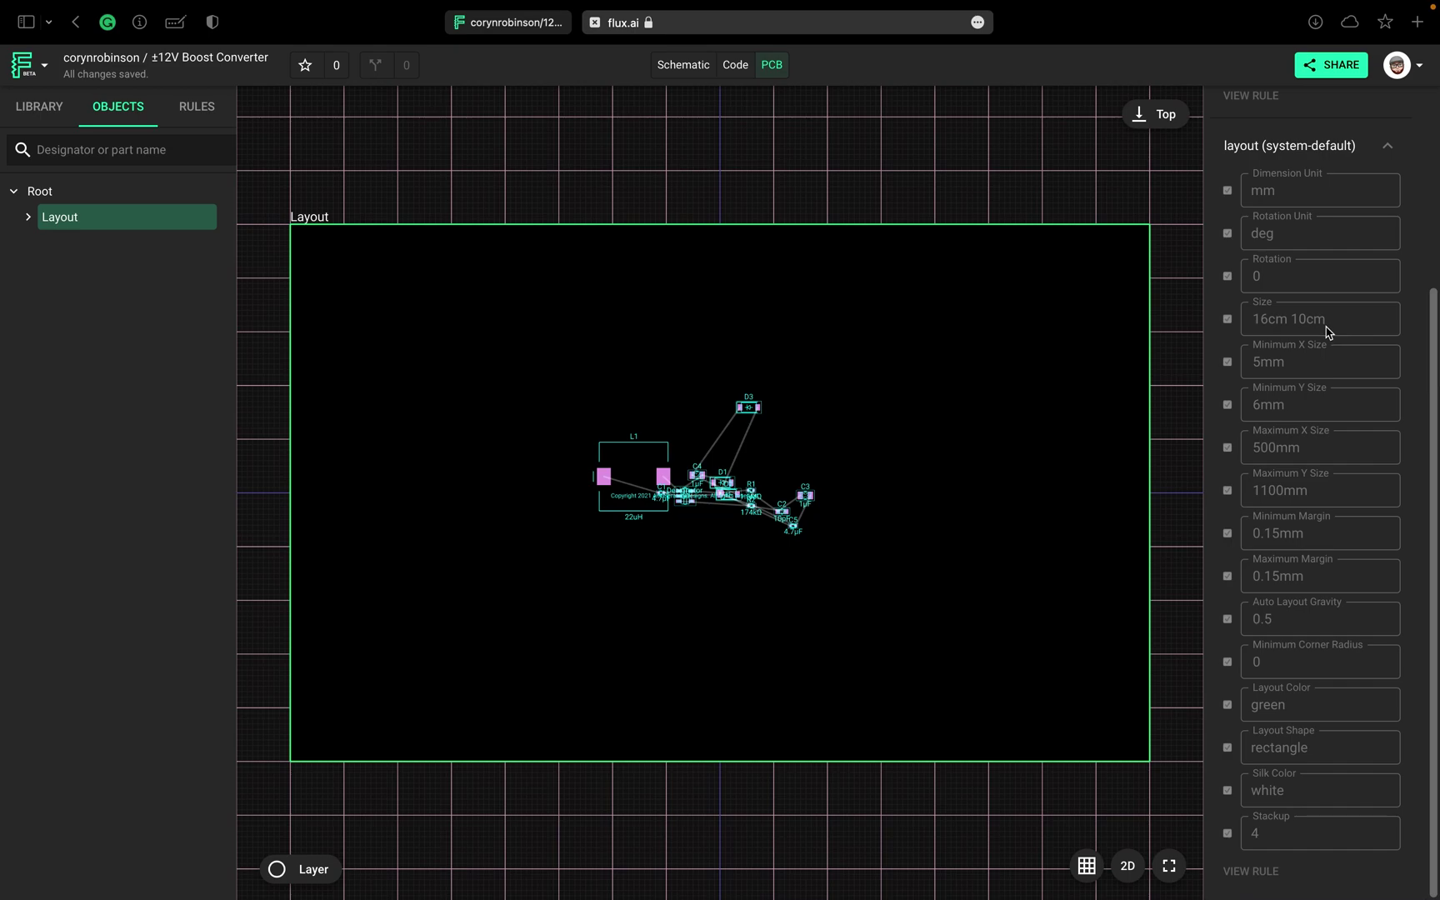
scroll(1325, 334, up, 3)
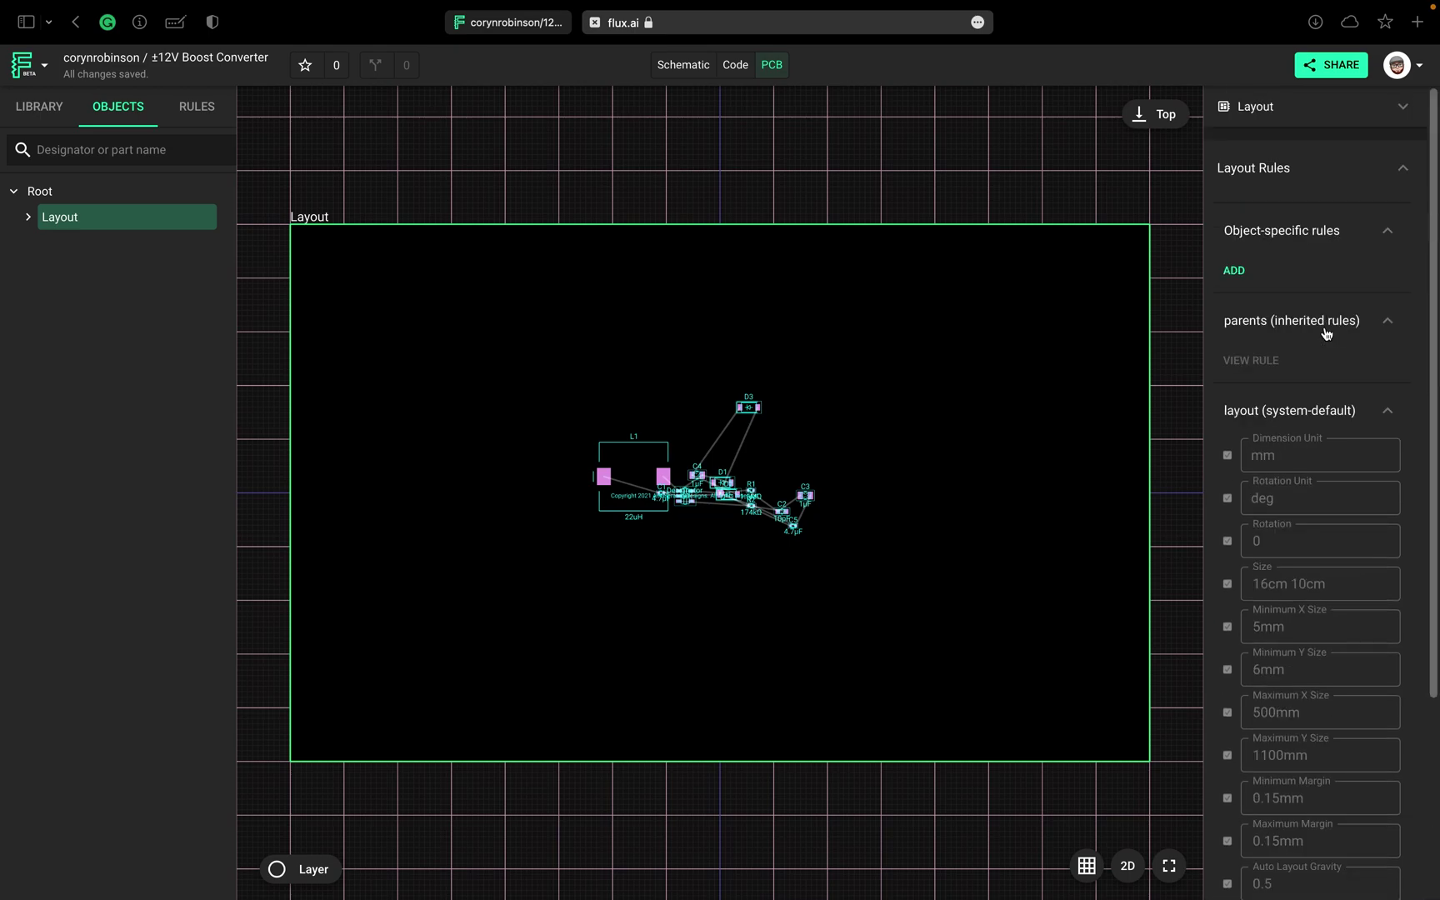
Step: Add an object-specific Size rule to the Layout object
click(1233, 271)
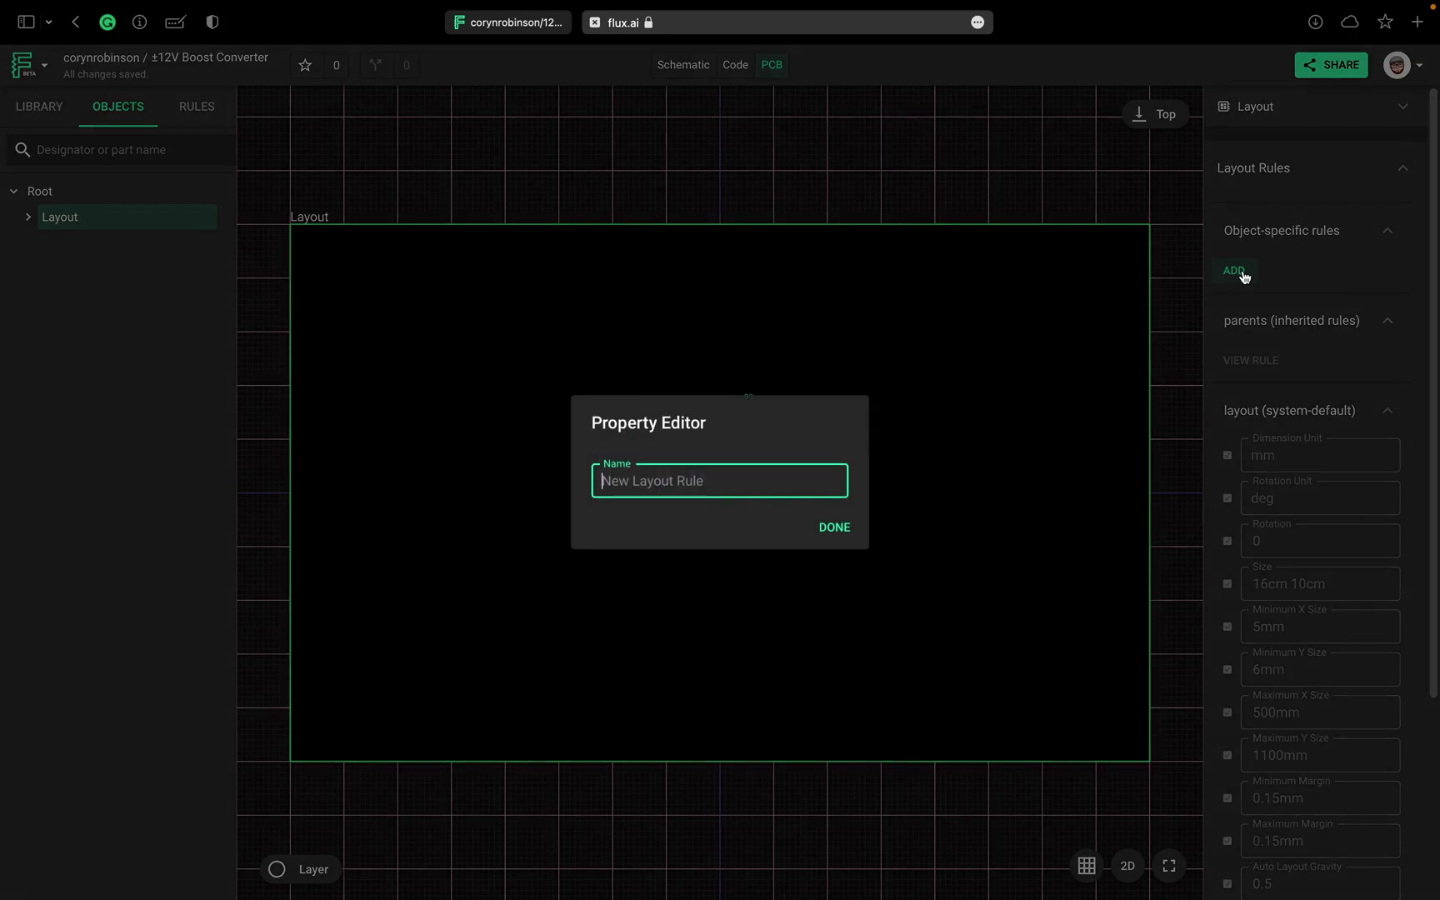
text(siz)
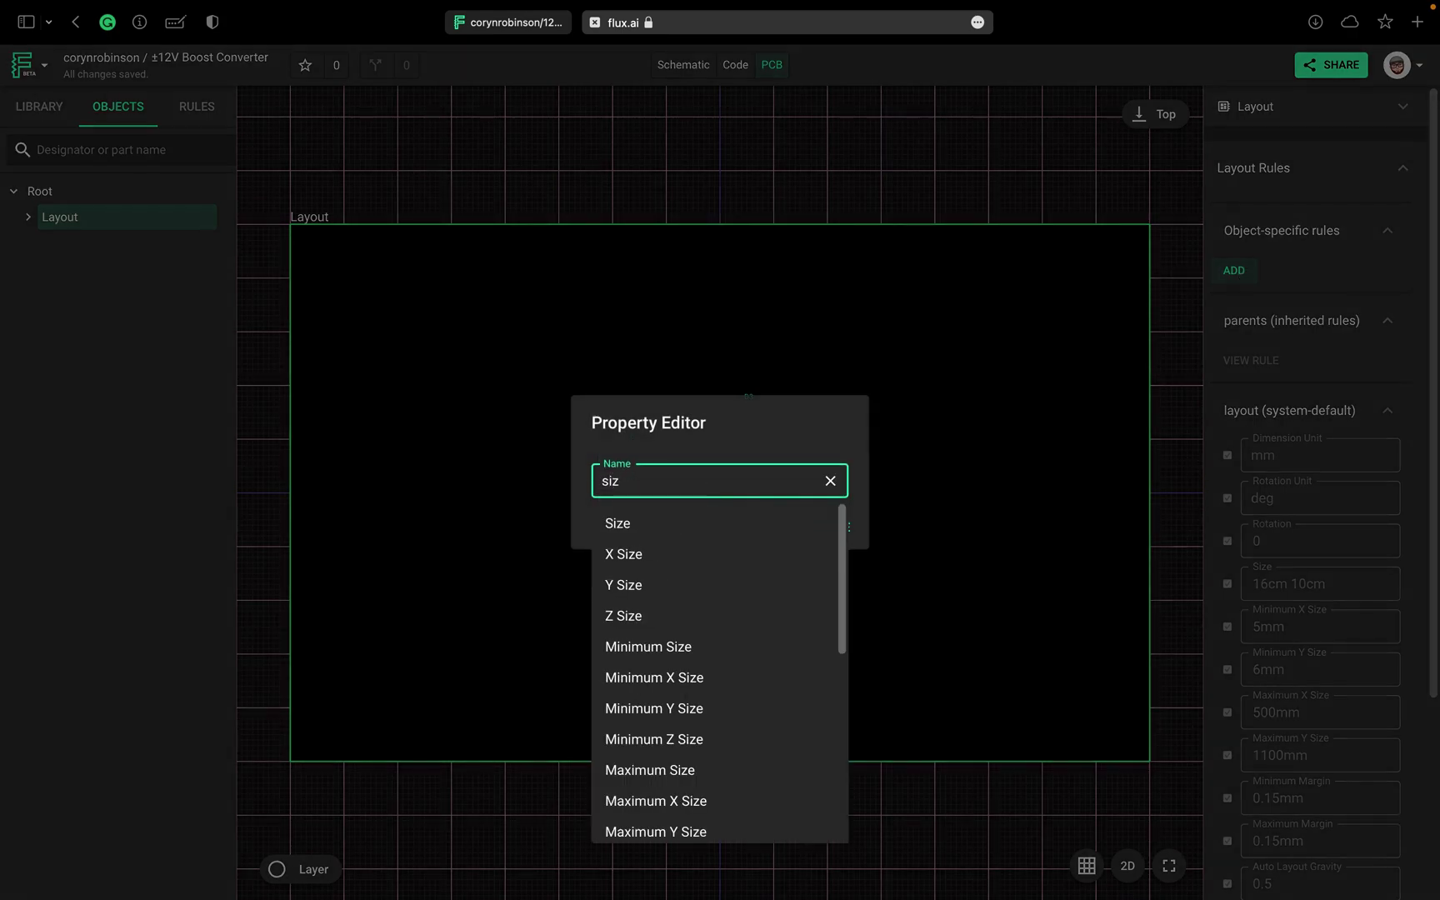
click(760, 525)
click(837, 529)
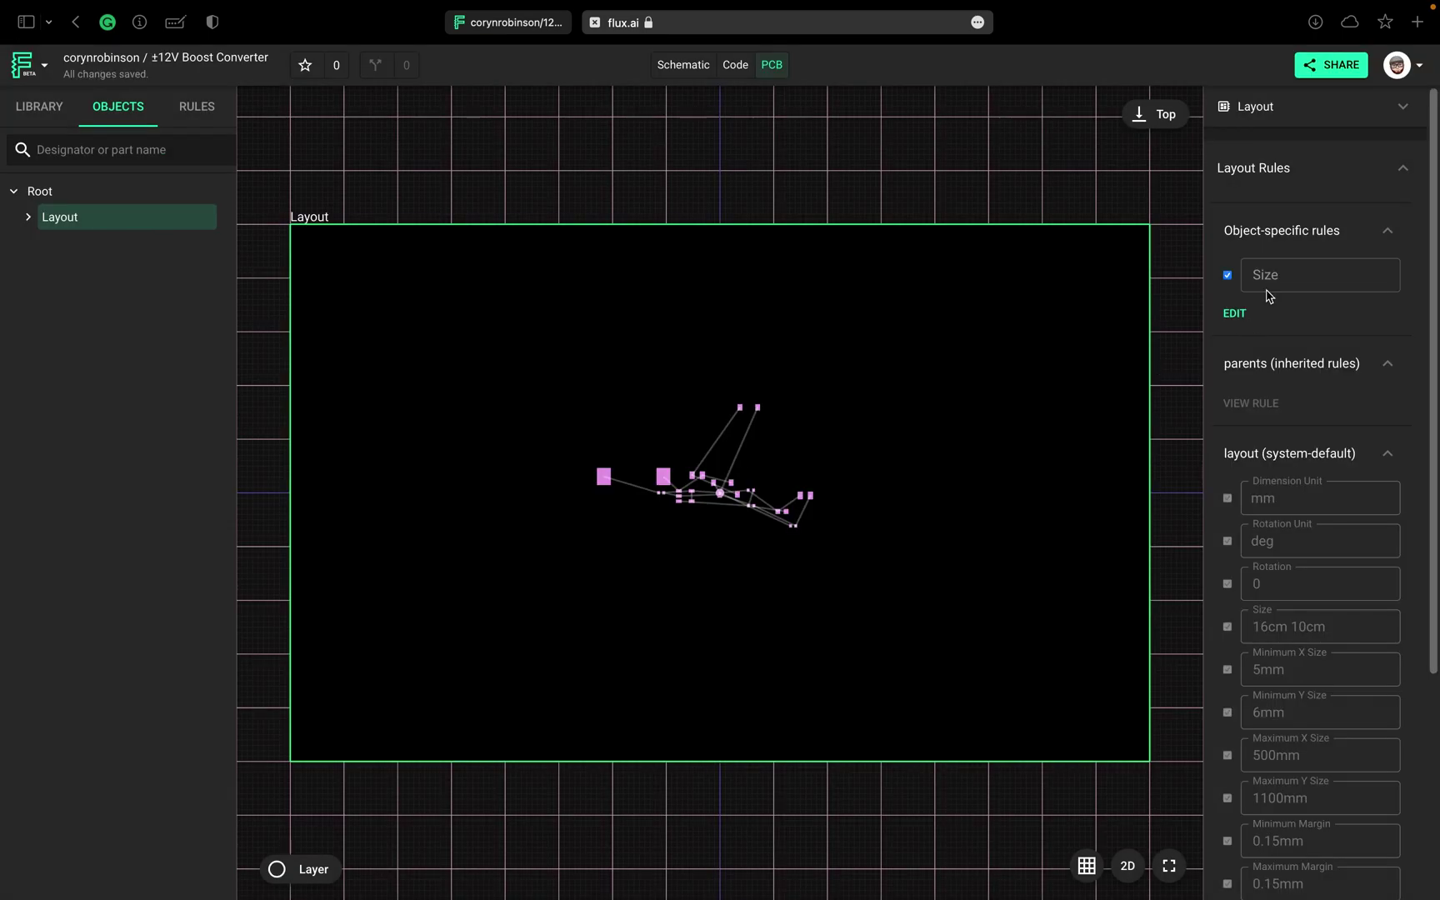
Step: Set the board's Size rule to 22mm 15mm
click(1272, 275)
text(2)
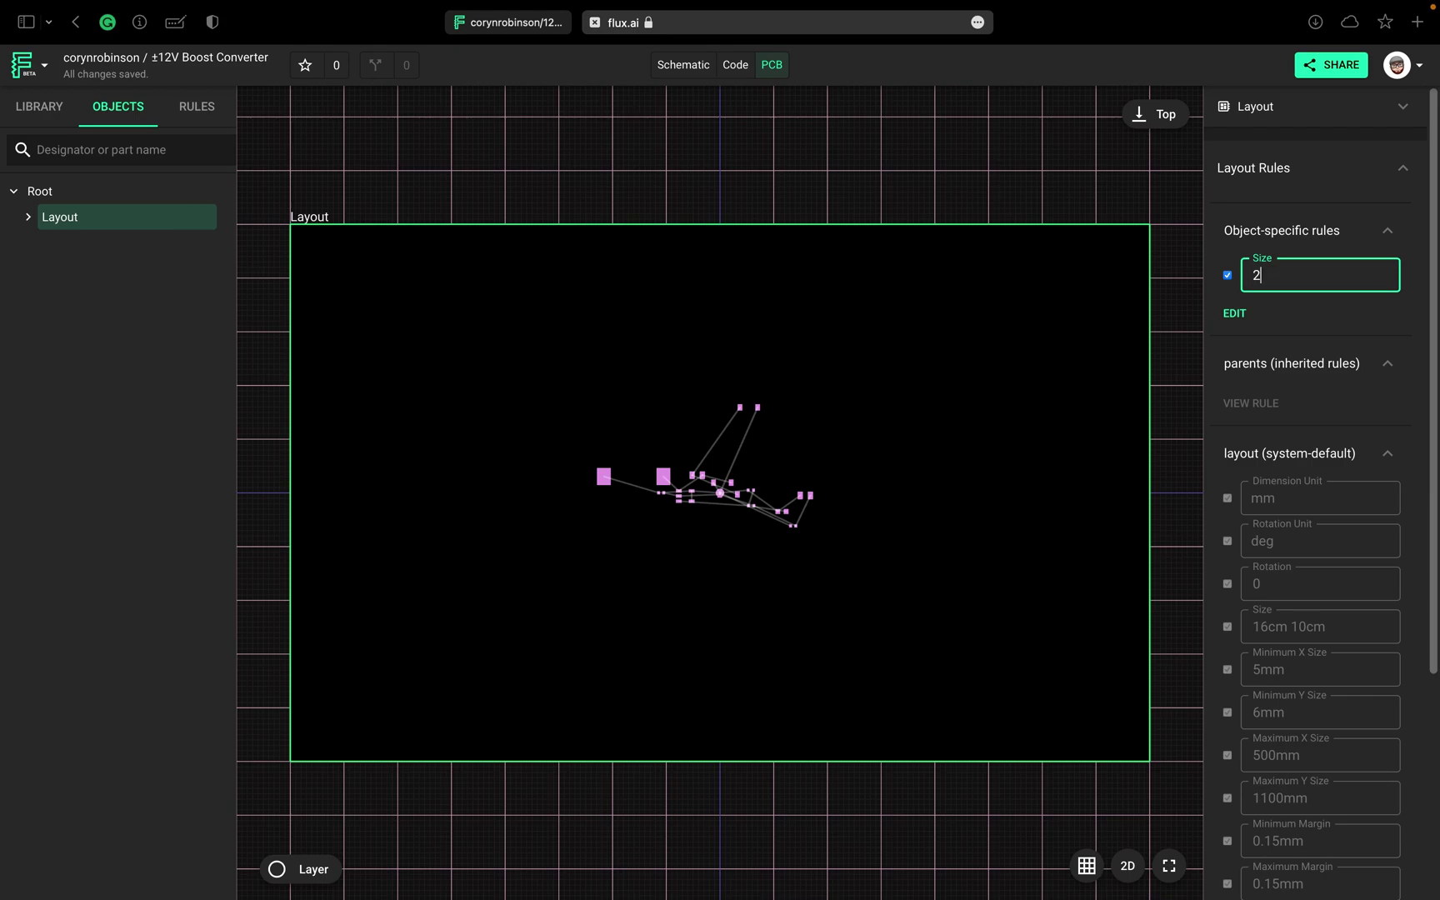
text(2 15)
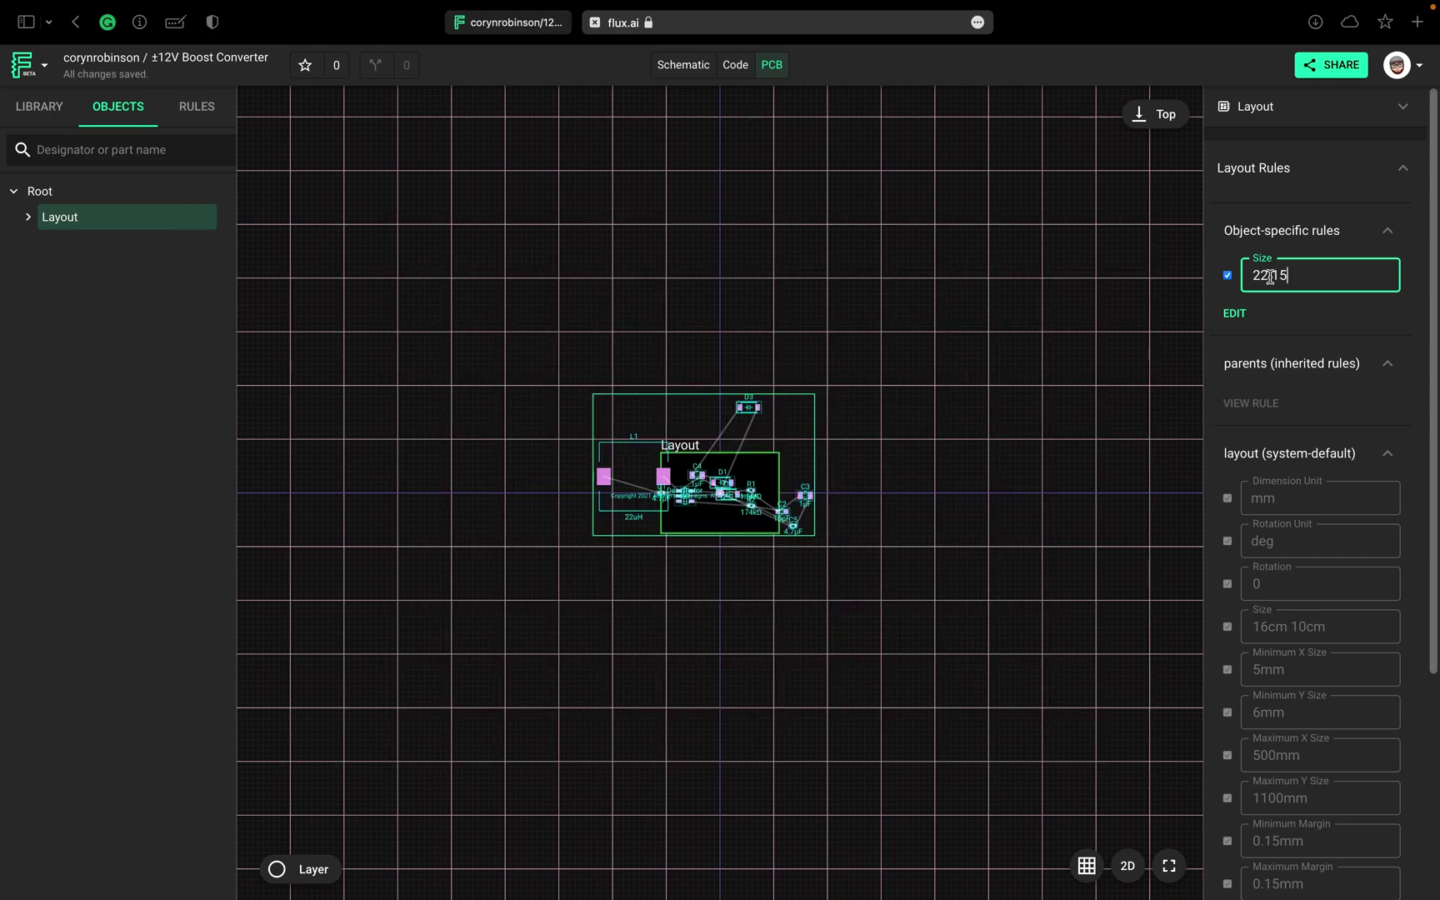
click(1269, 277)
text(mm 15mm)
click(1356, 311)
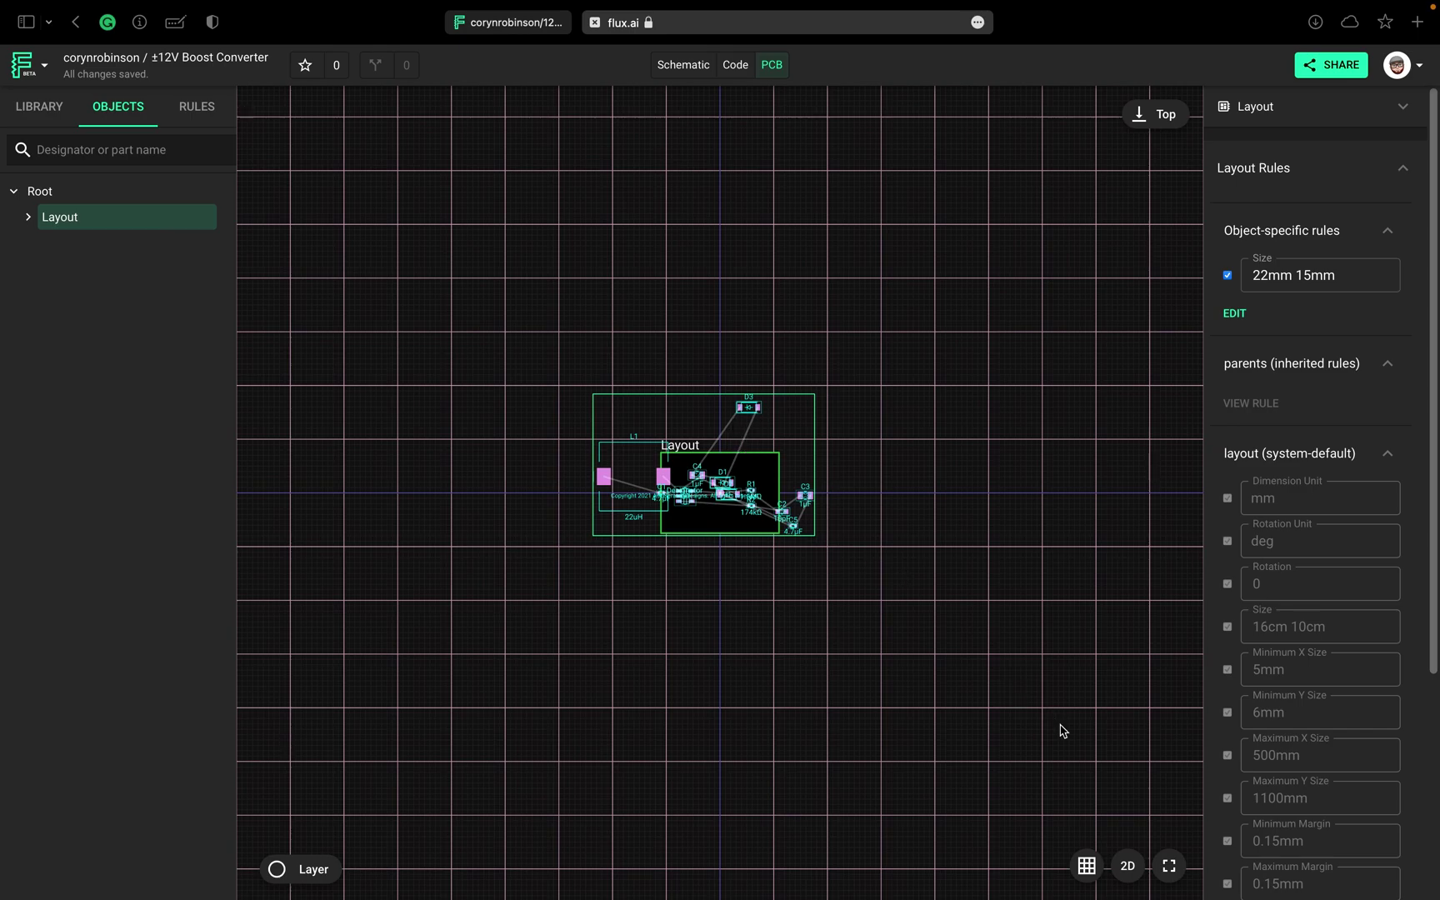
Step: Move inductor L1 off the board to above its outline, and boost converter U1 to the left of the outline
click(1171, 869)
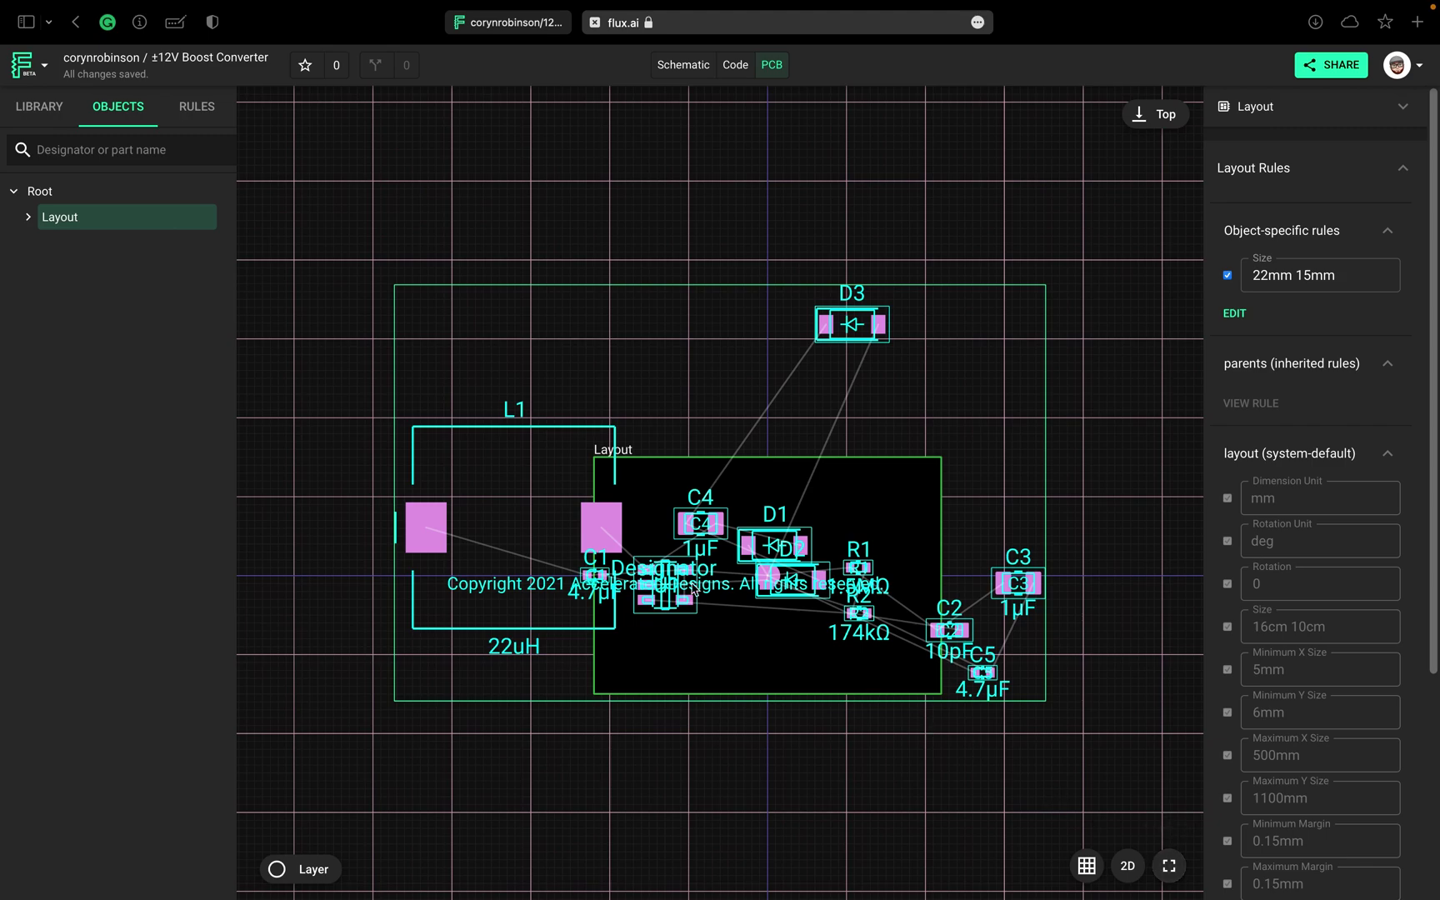
click(541, 476)
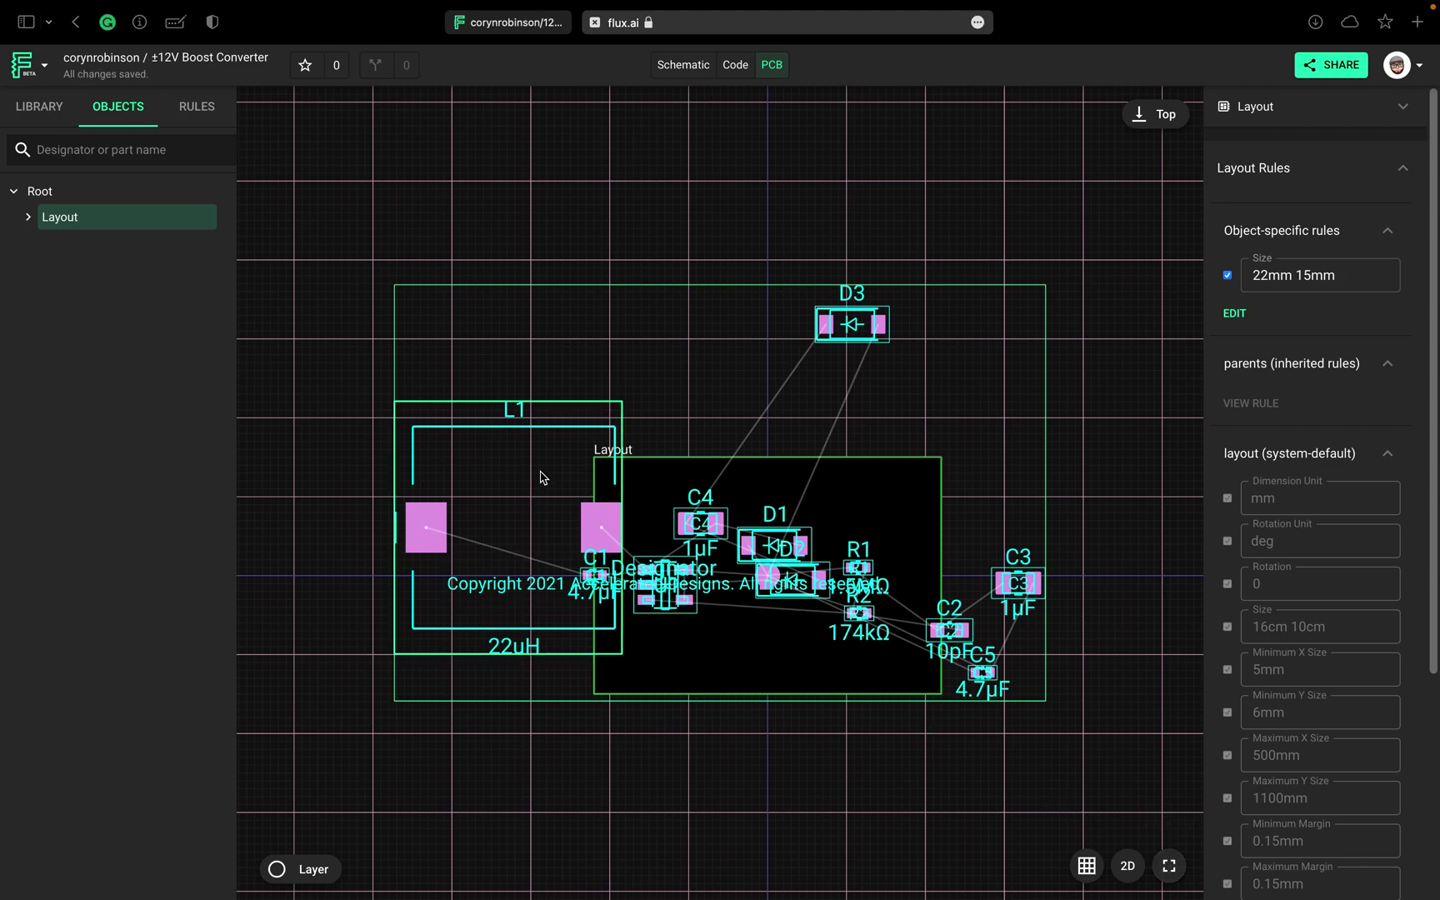
drag(534, 450, 572, 210)
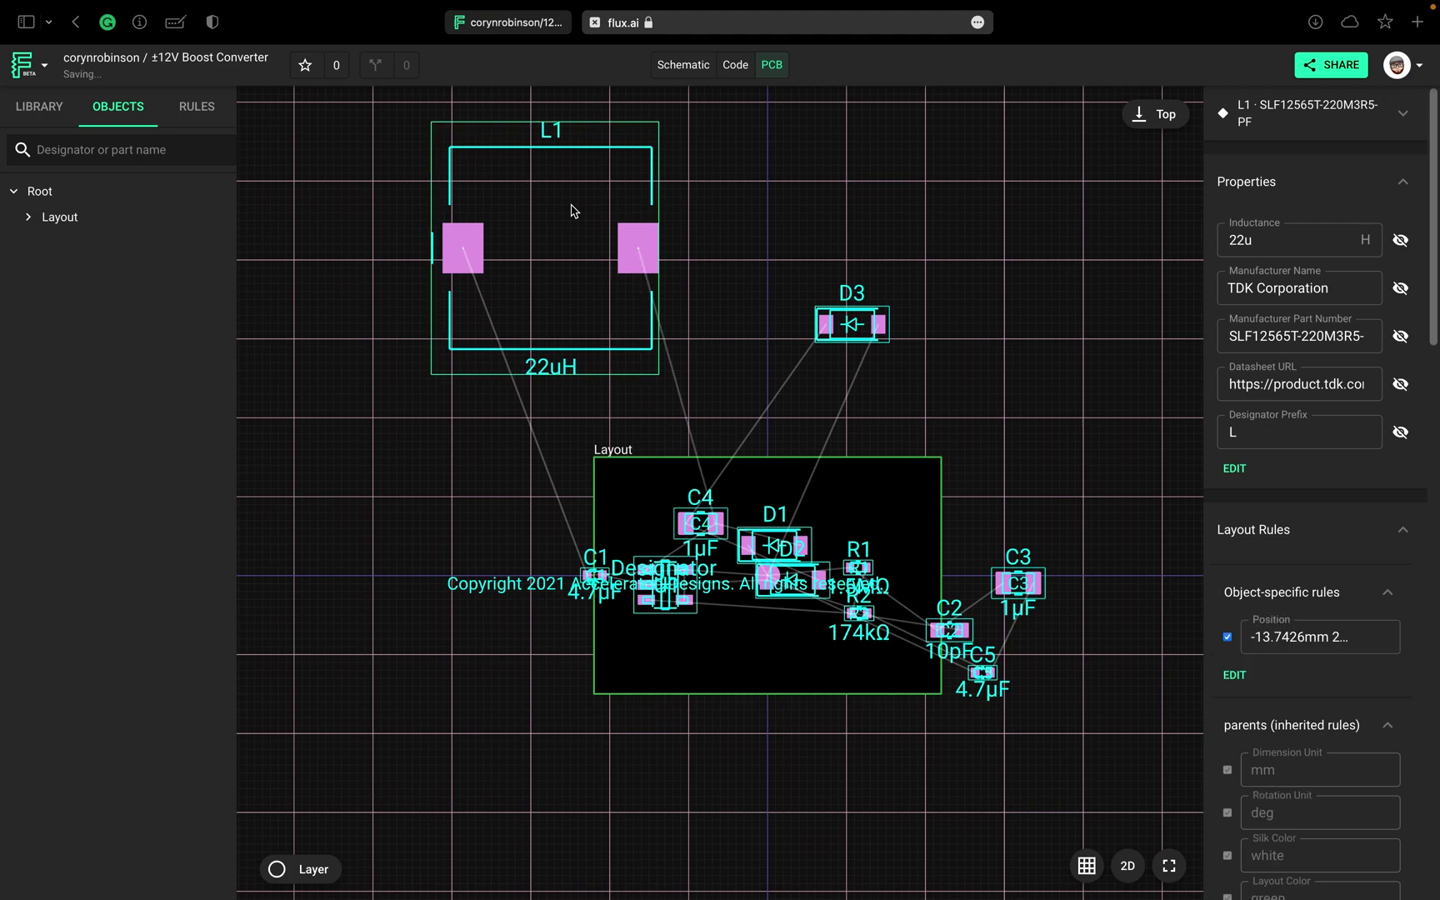
click(787, 227)
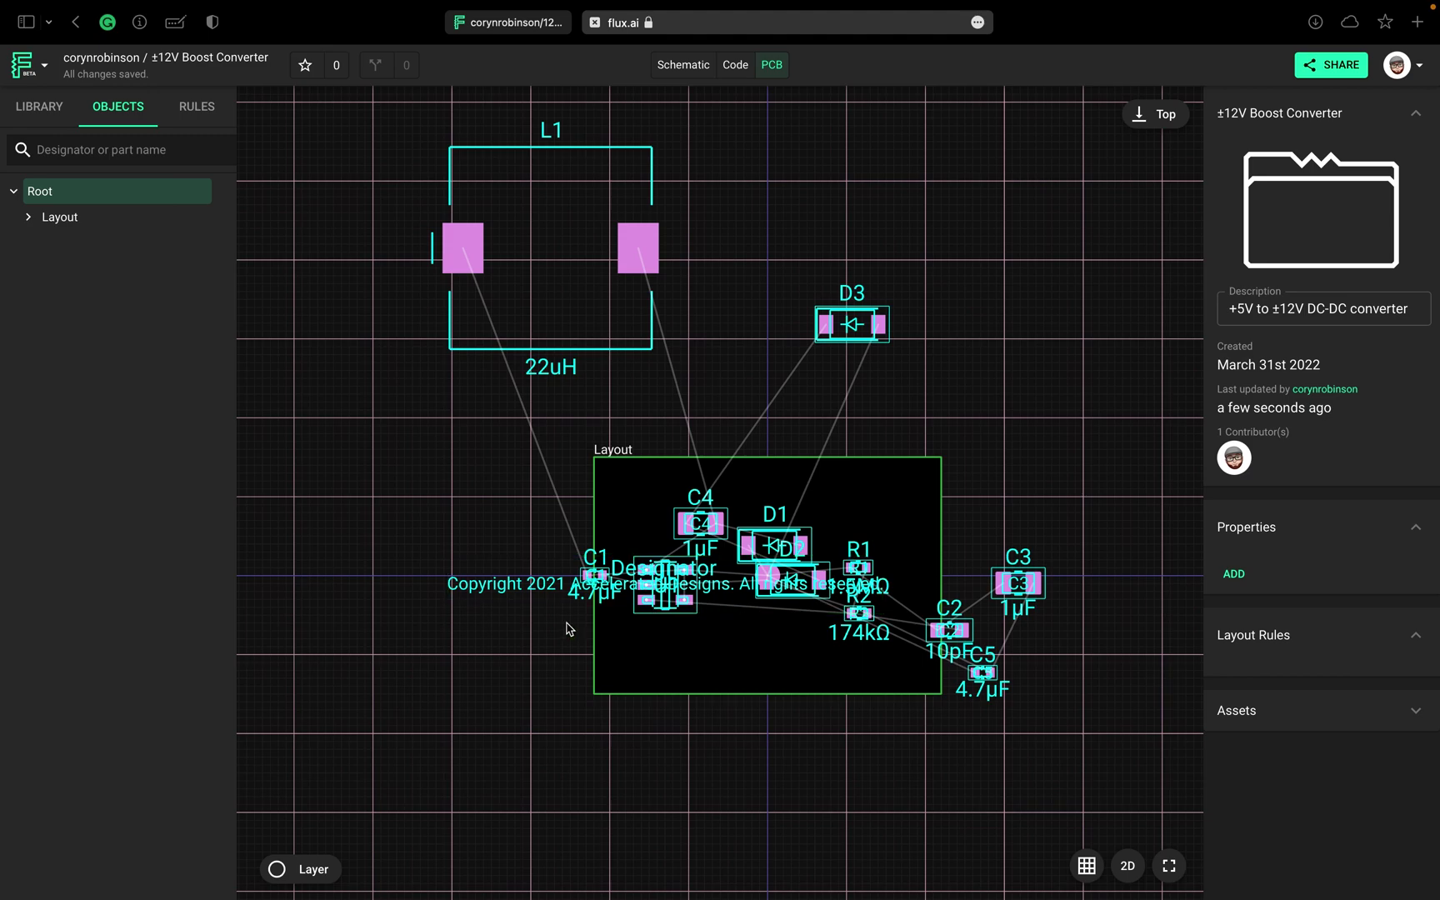
drag(665, 602, 511, 673)
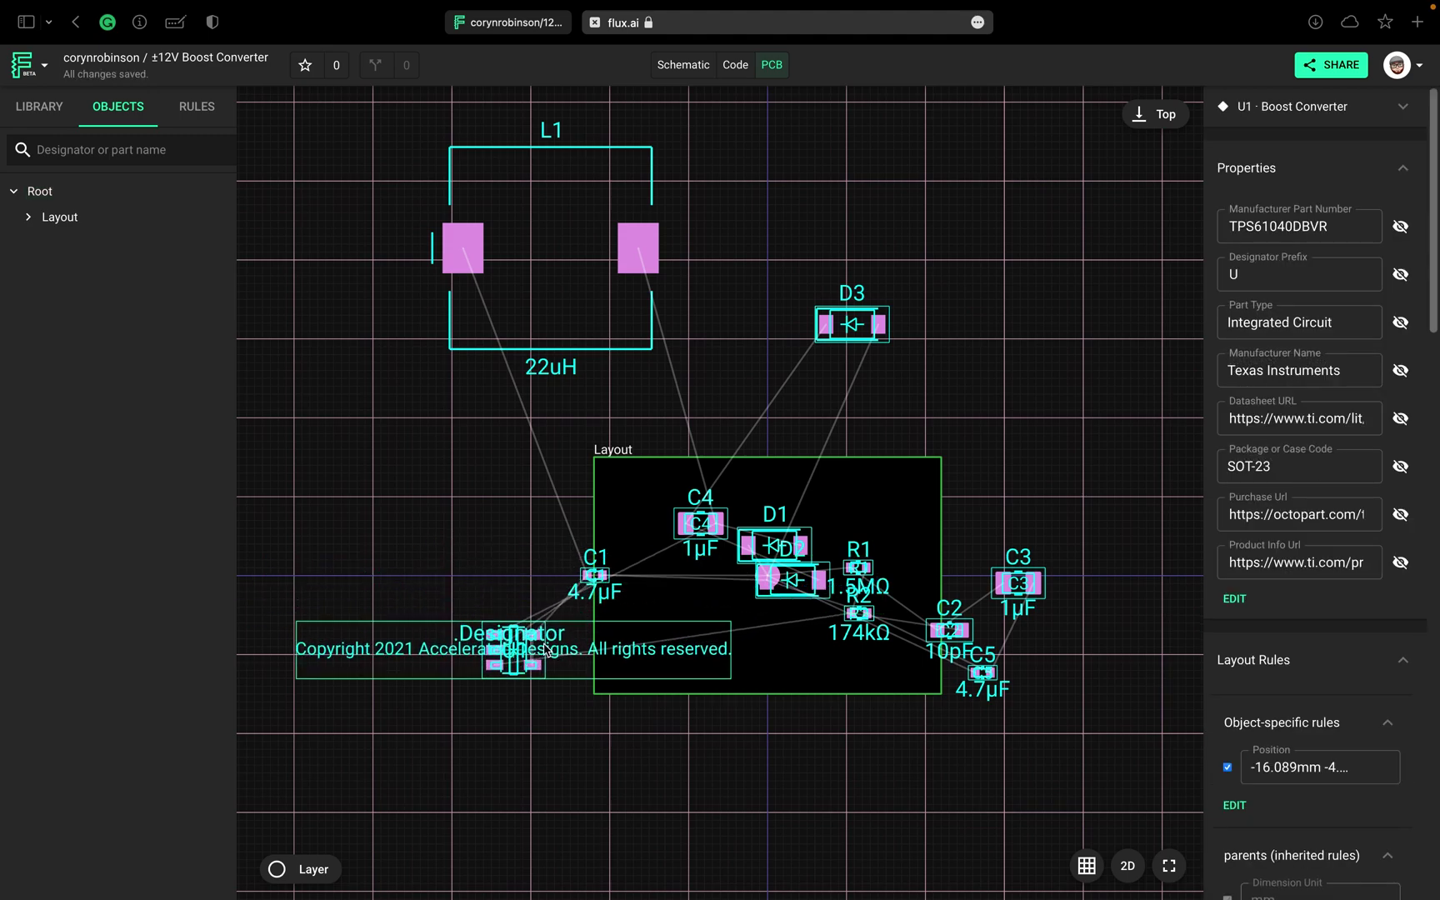
Step: Expand U1's footprint shapes in the object tree and delete the "Copyright 2021 Accelerated Designs" text
click(27, 219)
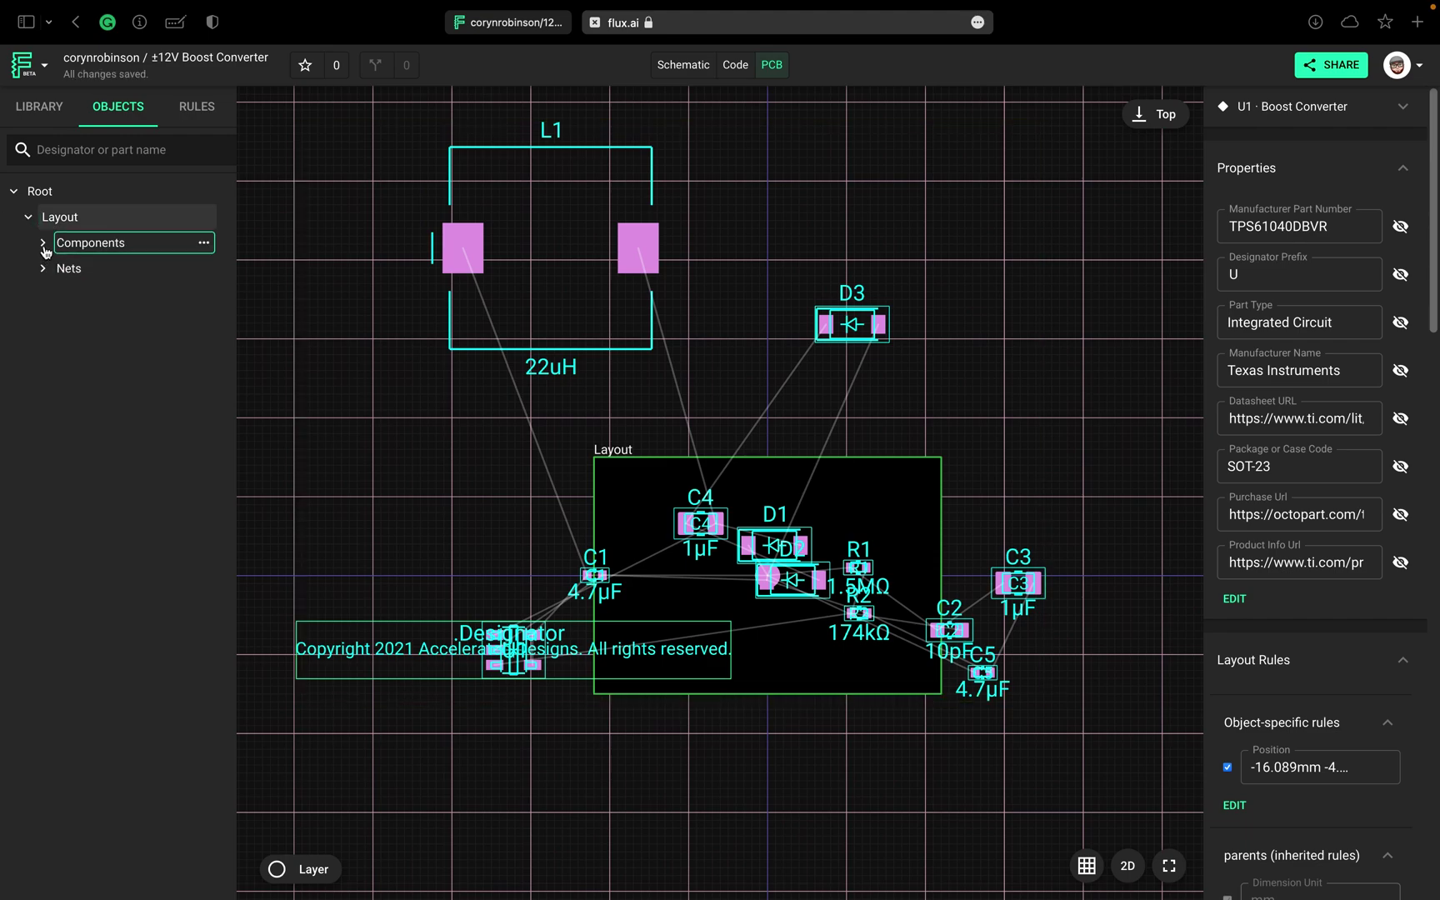
click(43, 243)
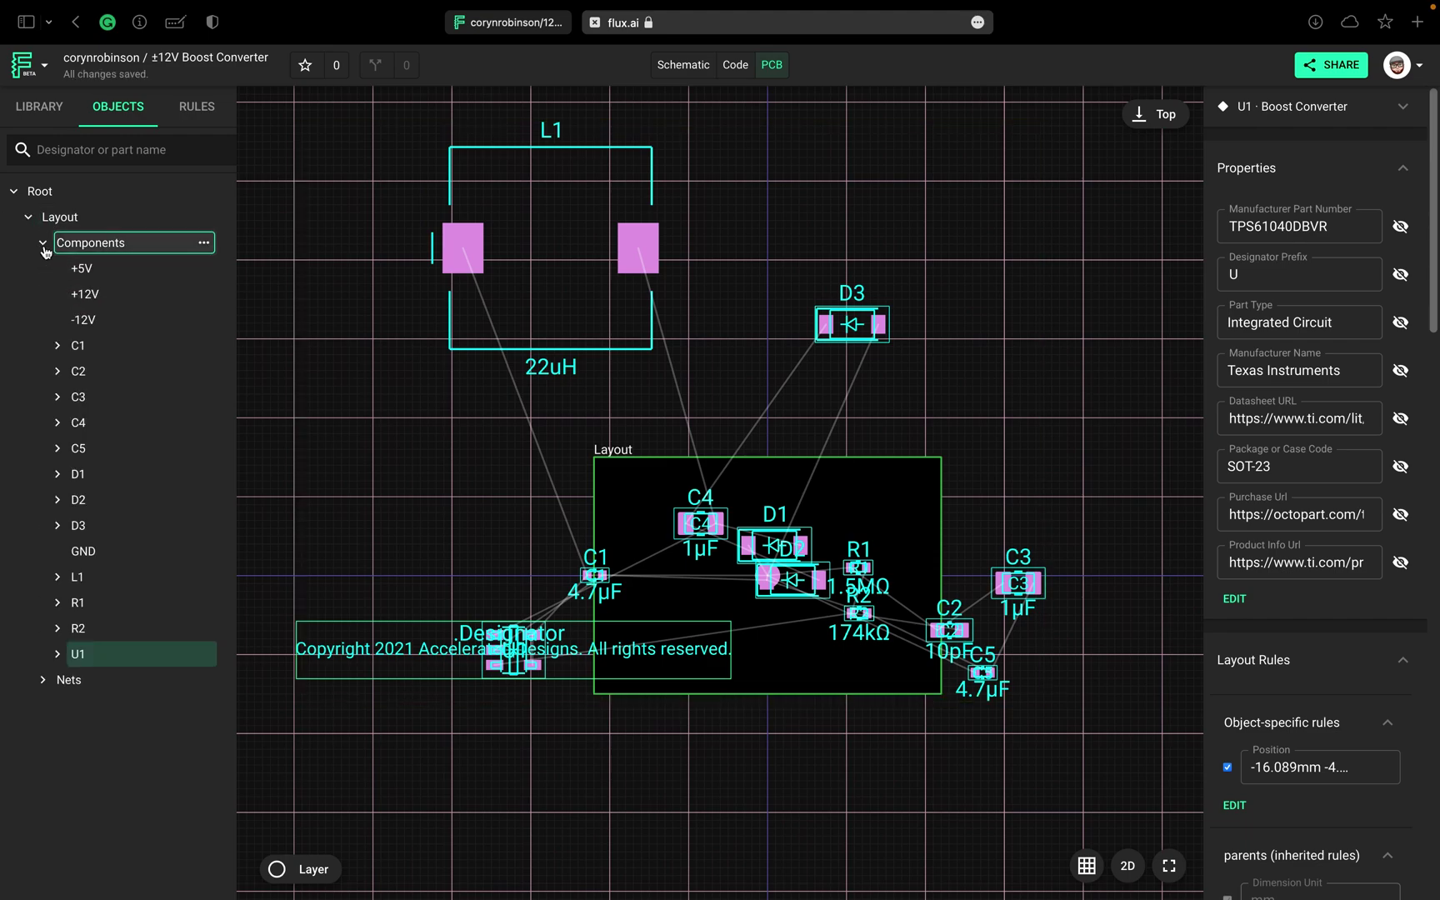
click(58, 654)
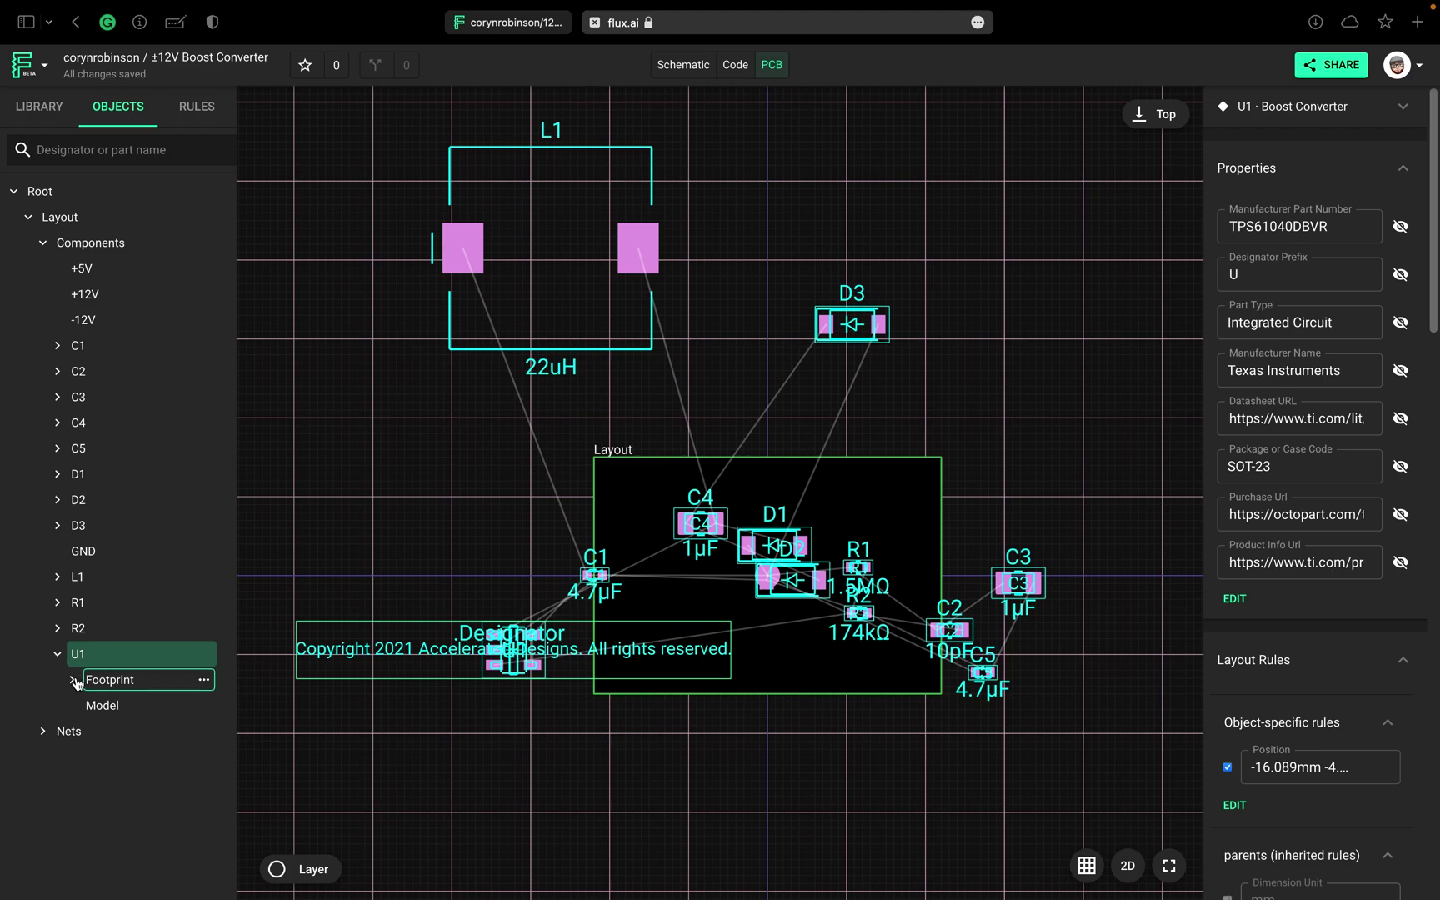
click(72, 680)
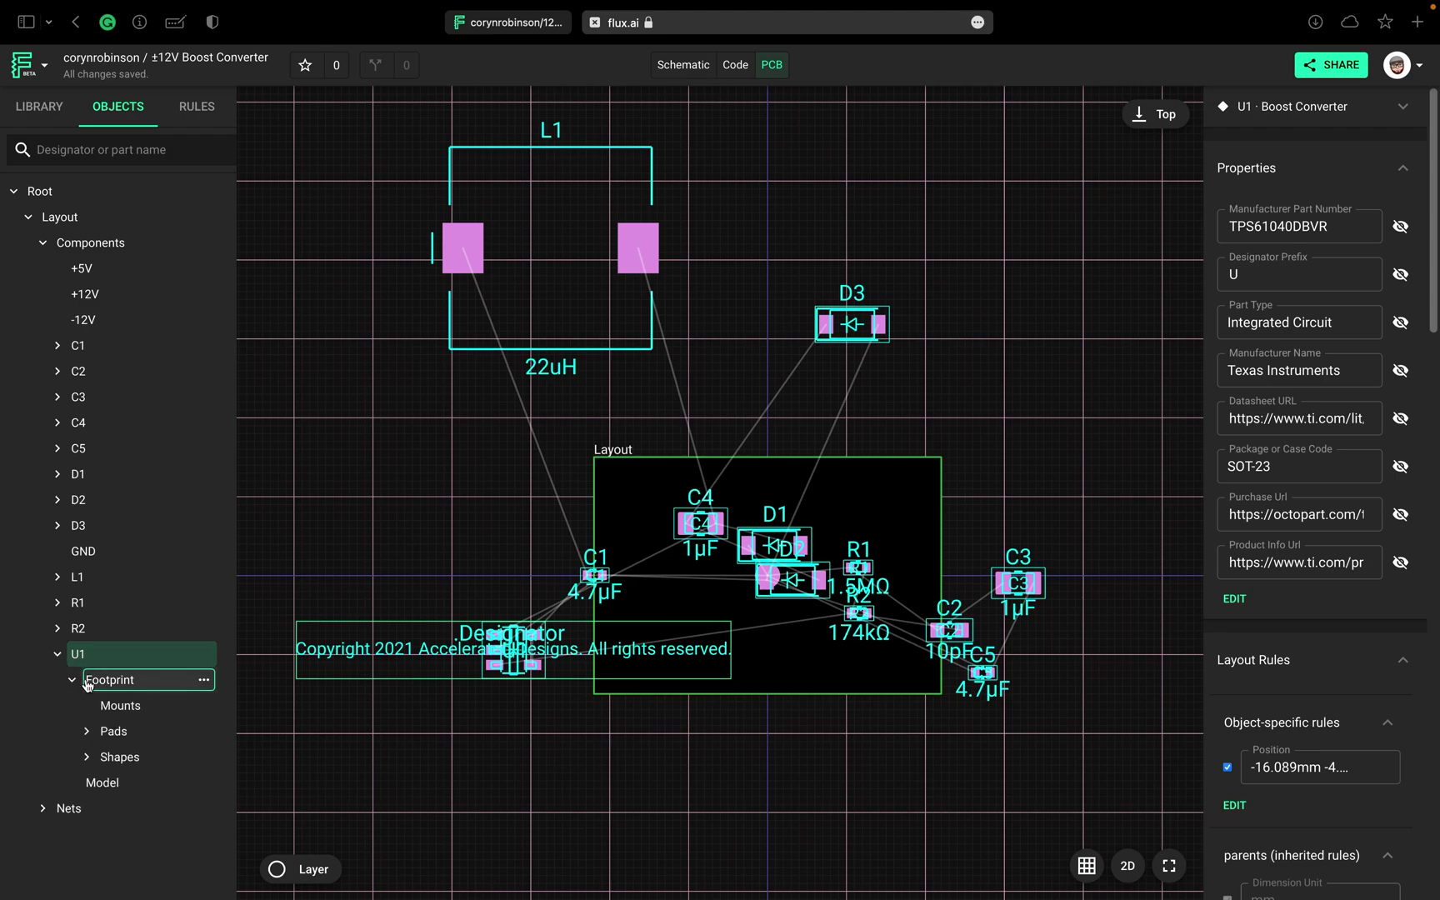
click(88, 758)
scroll(152, 715, down, 3)
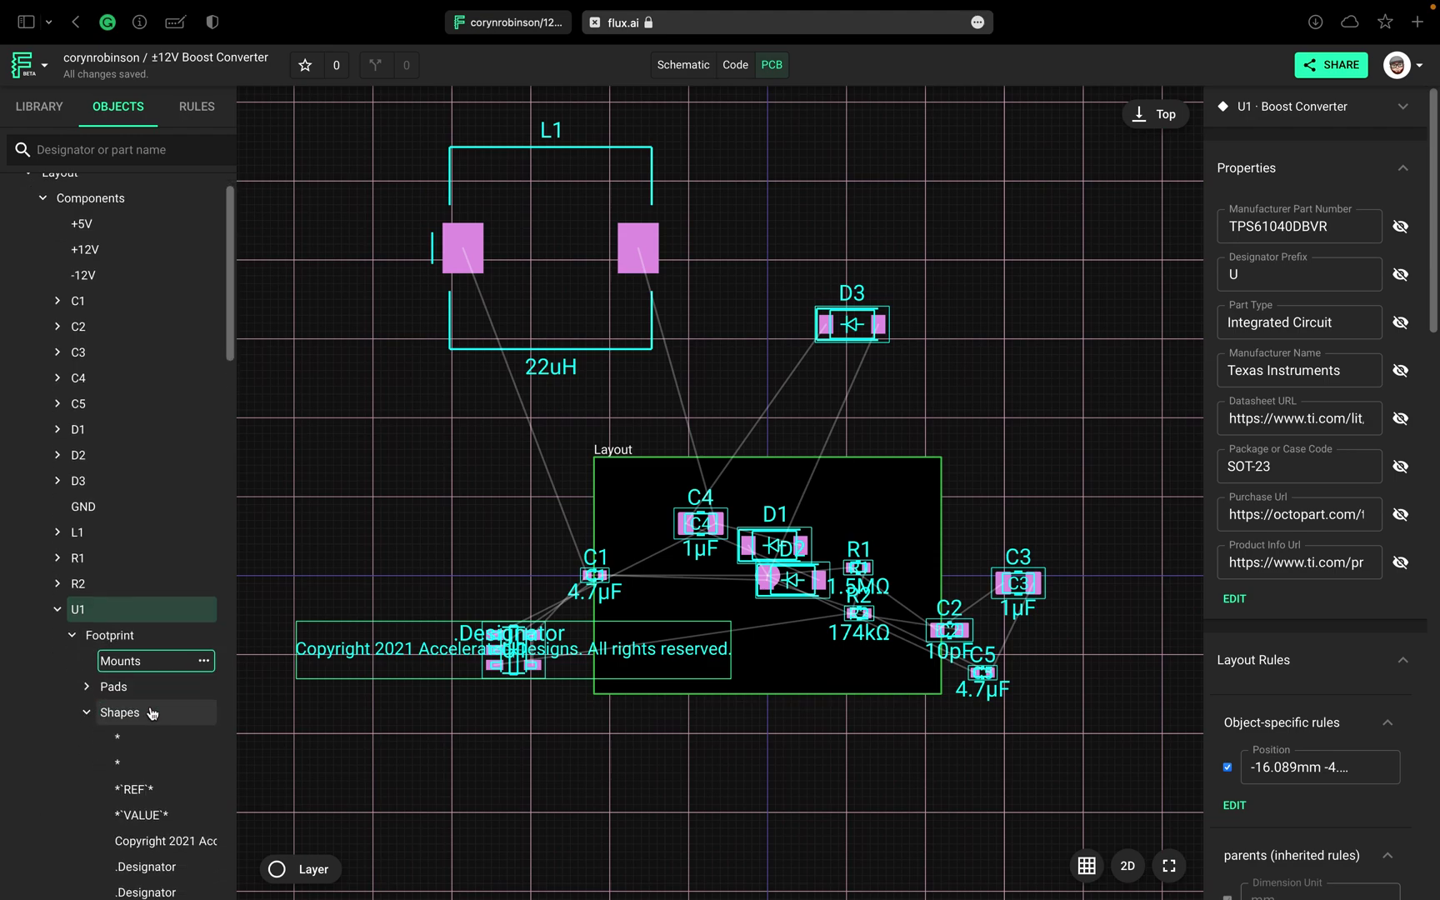
click(151, 728)
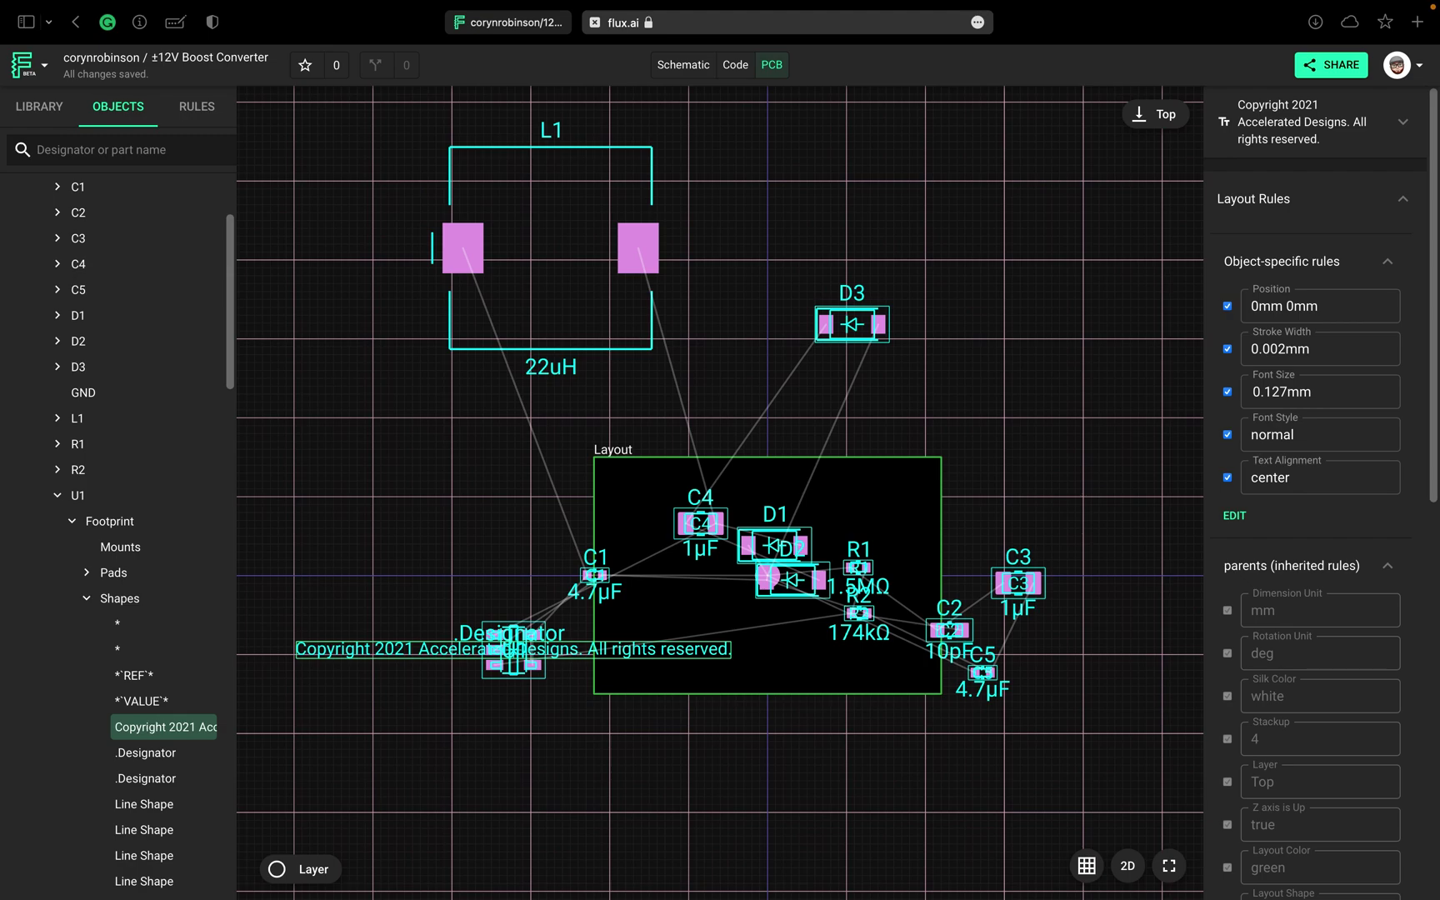
key(Delete)
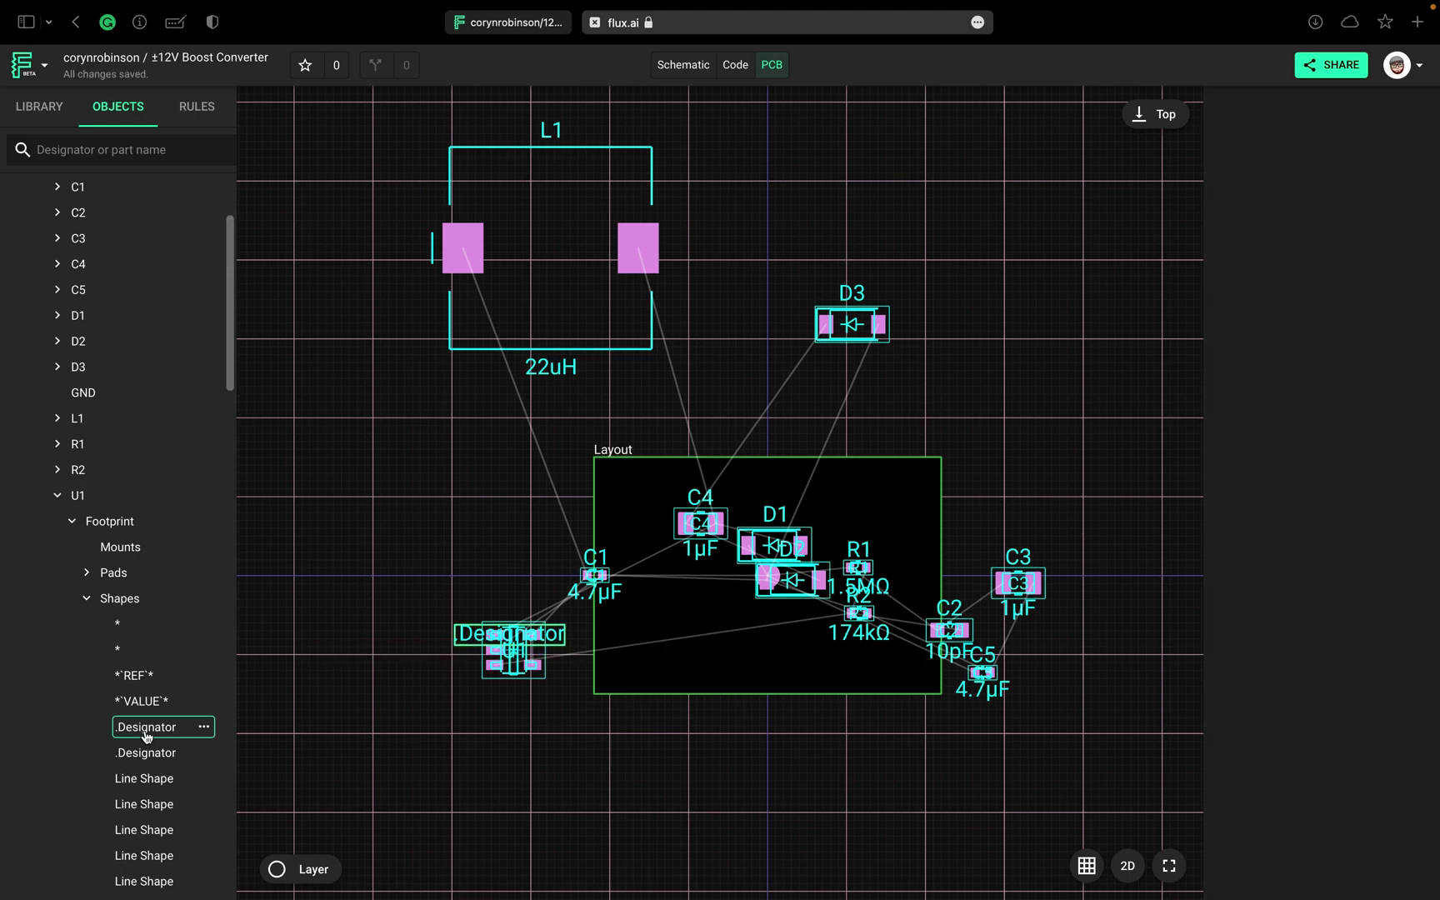
Step: Delete both .Designator text shapes from U1's footprint and collapse U1 in the object tree
click(203, 728)
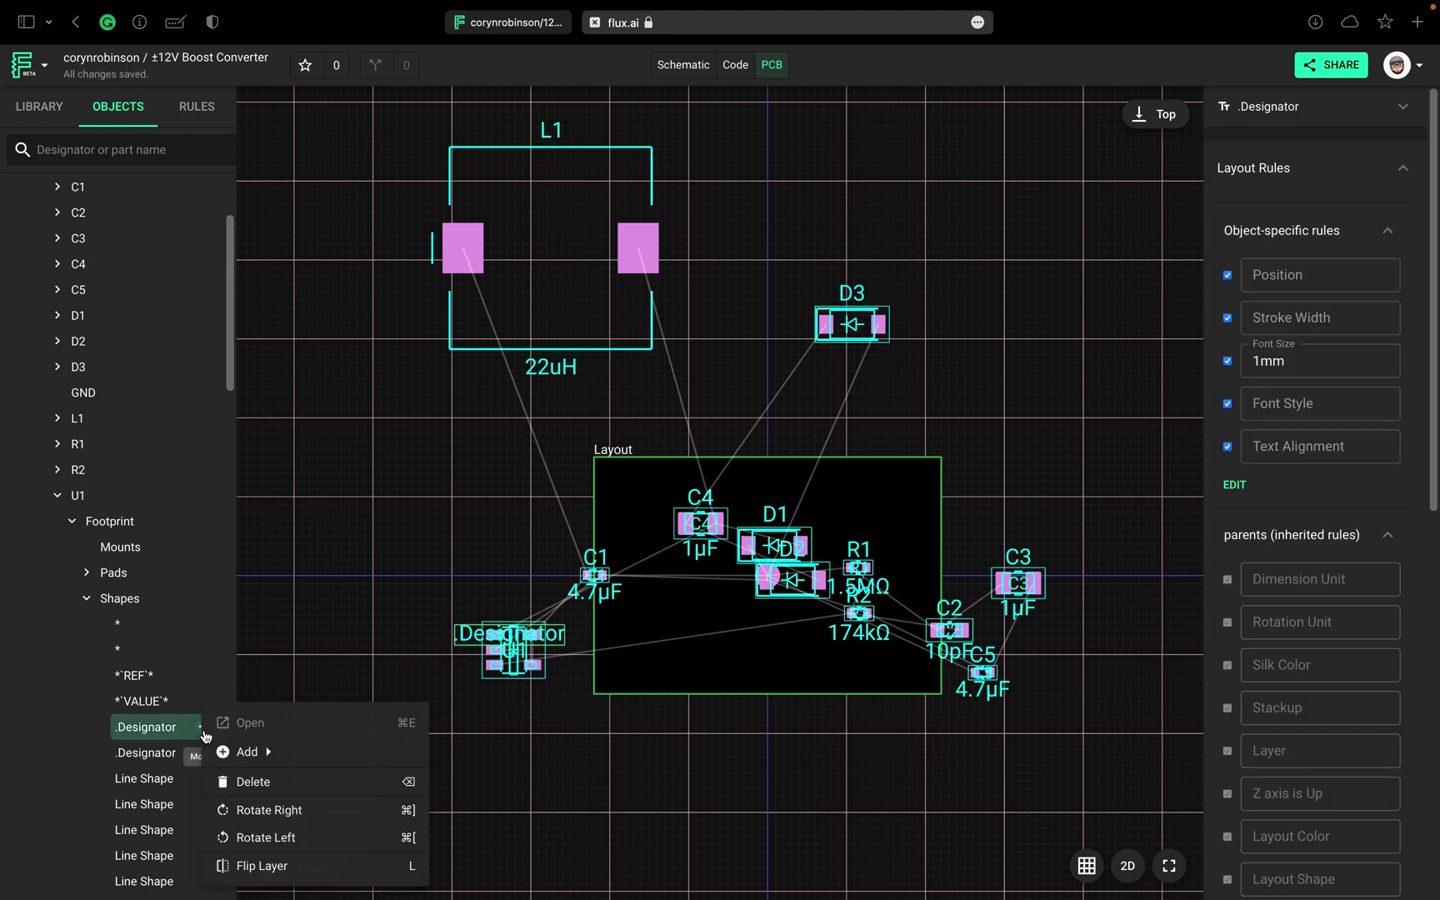
click(296, 783)
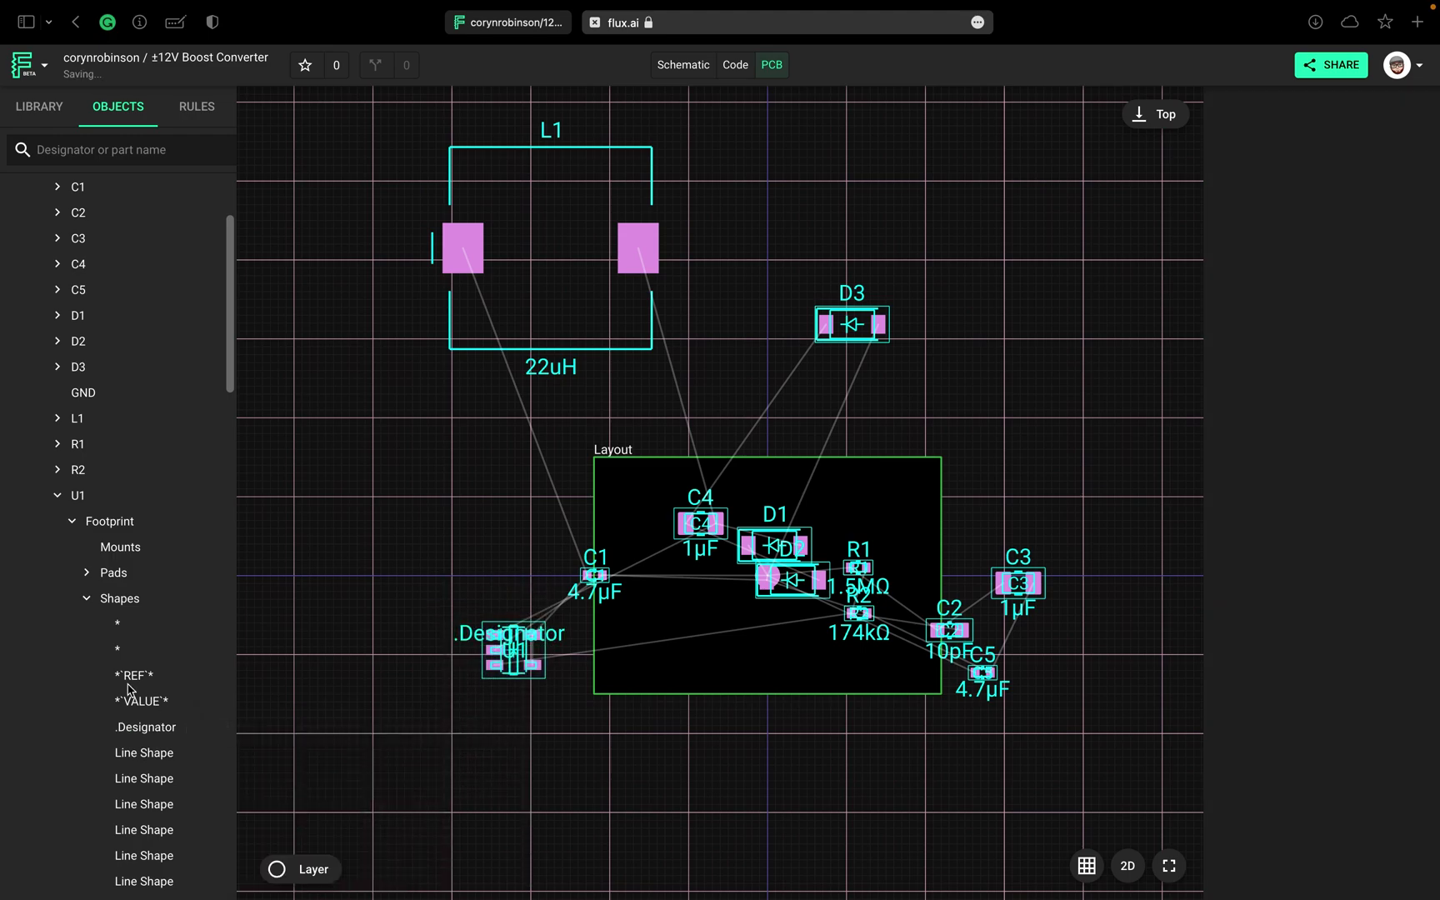
click(151, 727)
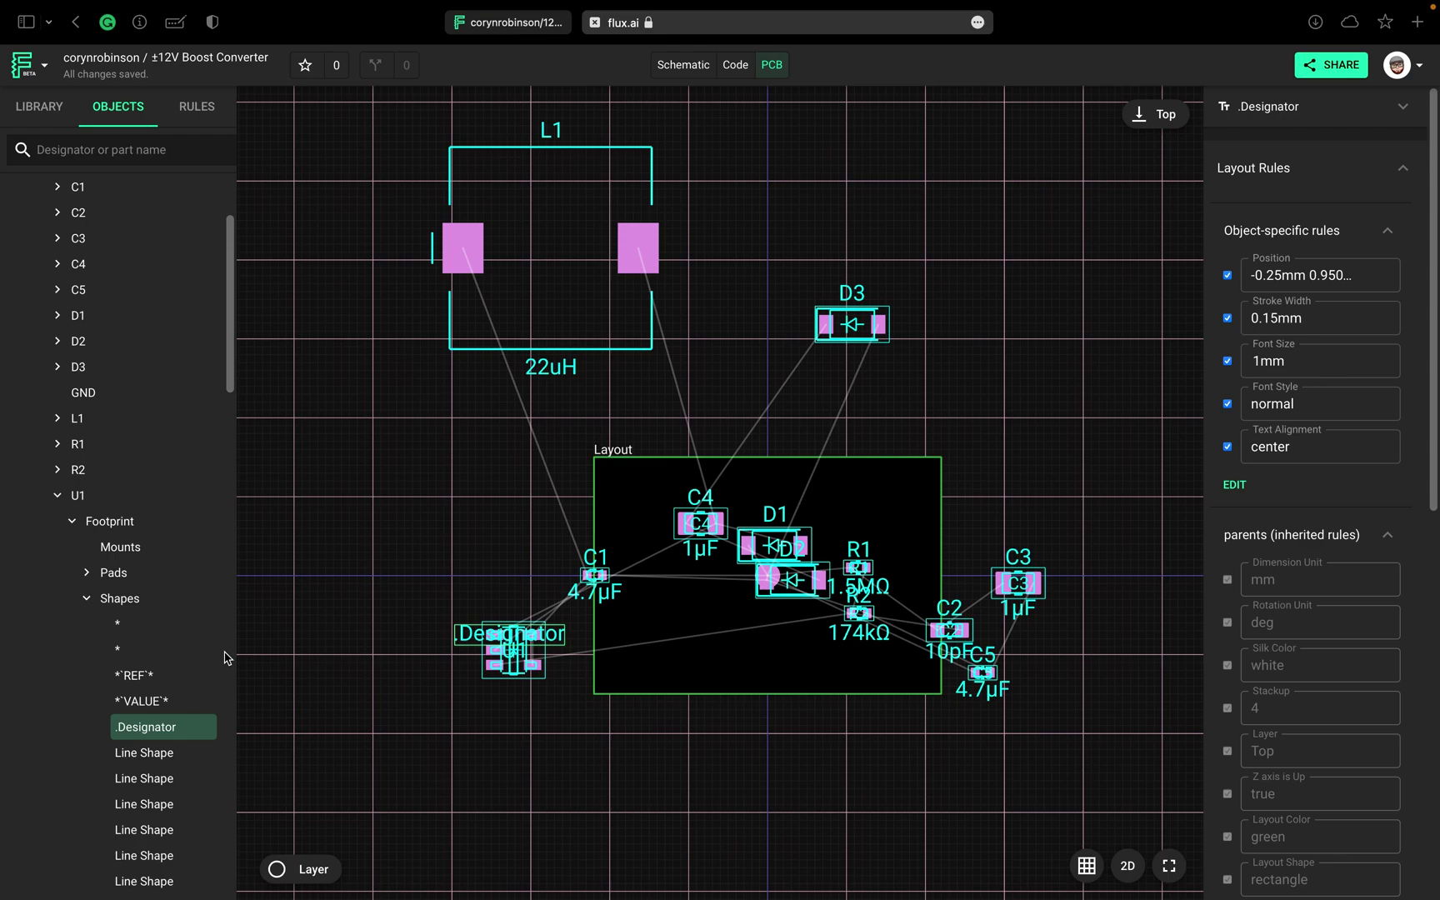
key(Delete)
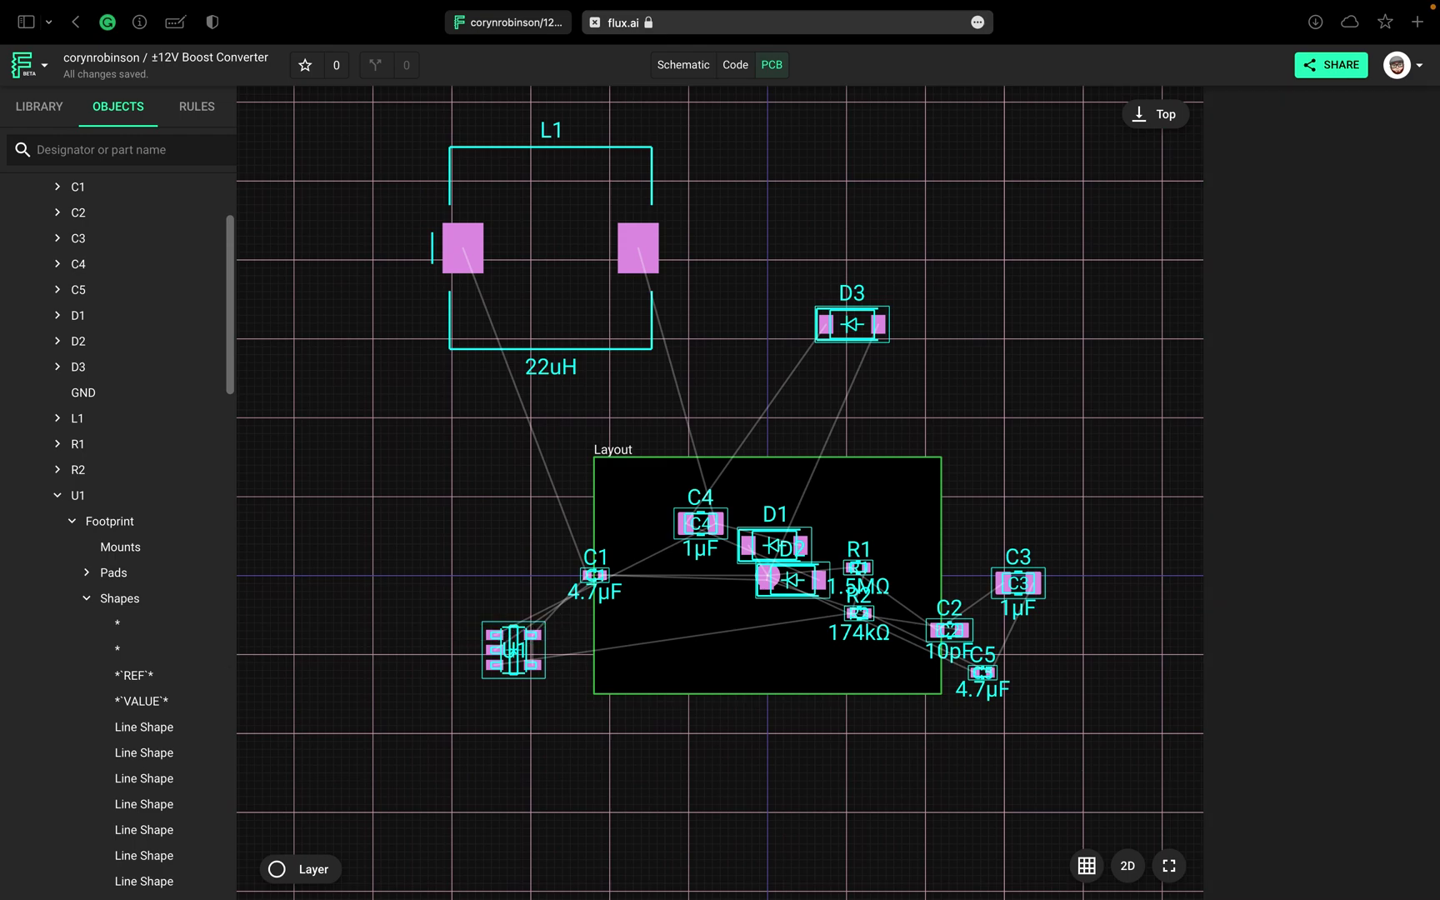
click(57, 497)
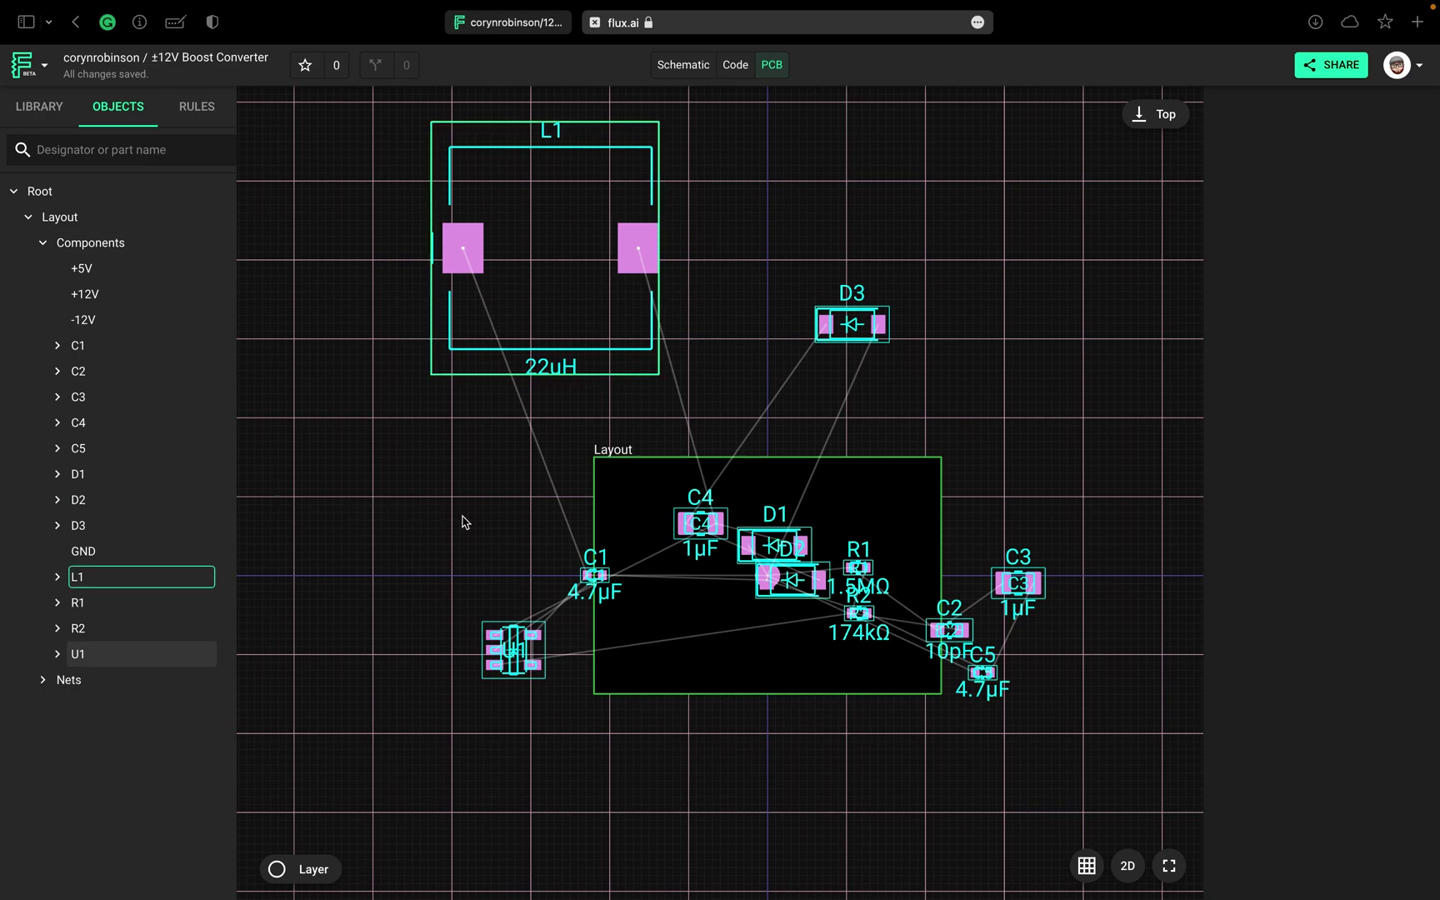
Step: Spread out the parts by moving C1 above U1, C4 above the board's upper edge, C2 near its lower edge and R2 below it
drag(589, 560, 496, 499)
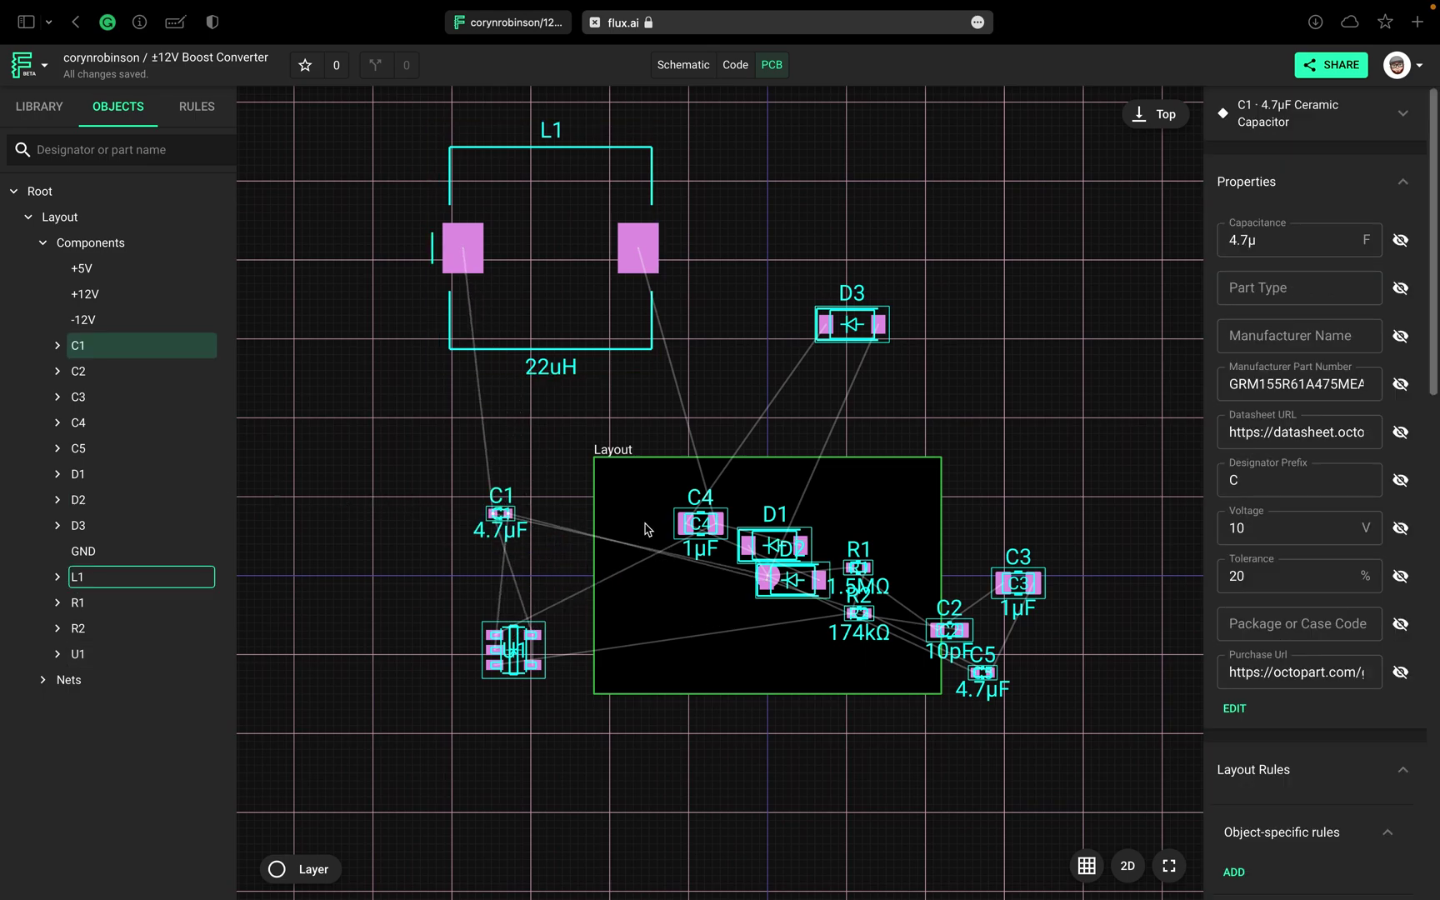
click(708, 511)
drag(708, 511, 716, 406)
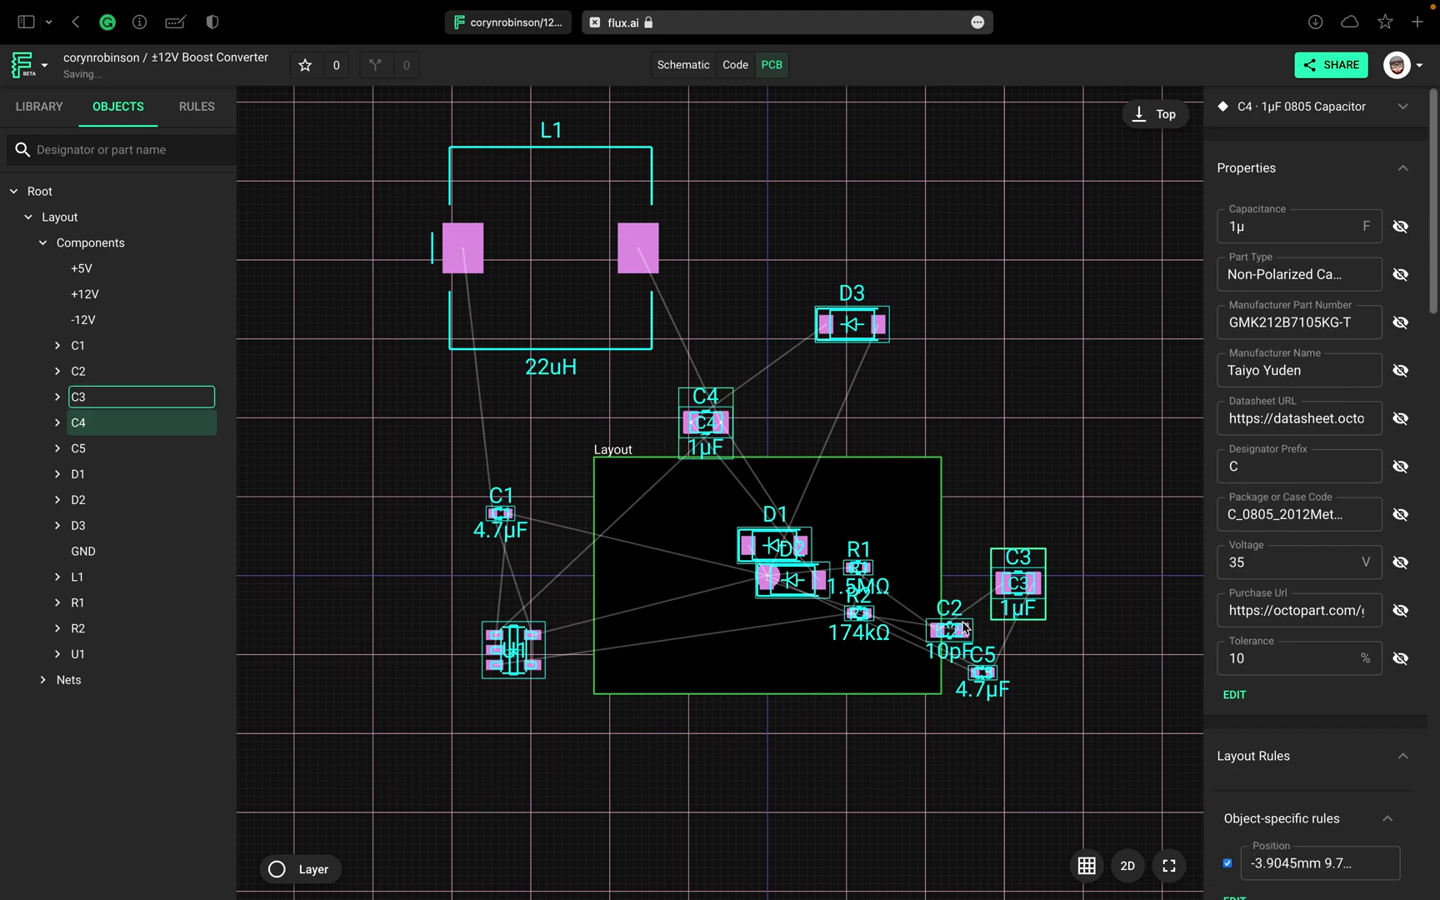
drag(888, 646, 767, 666)
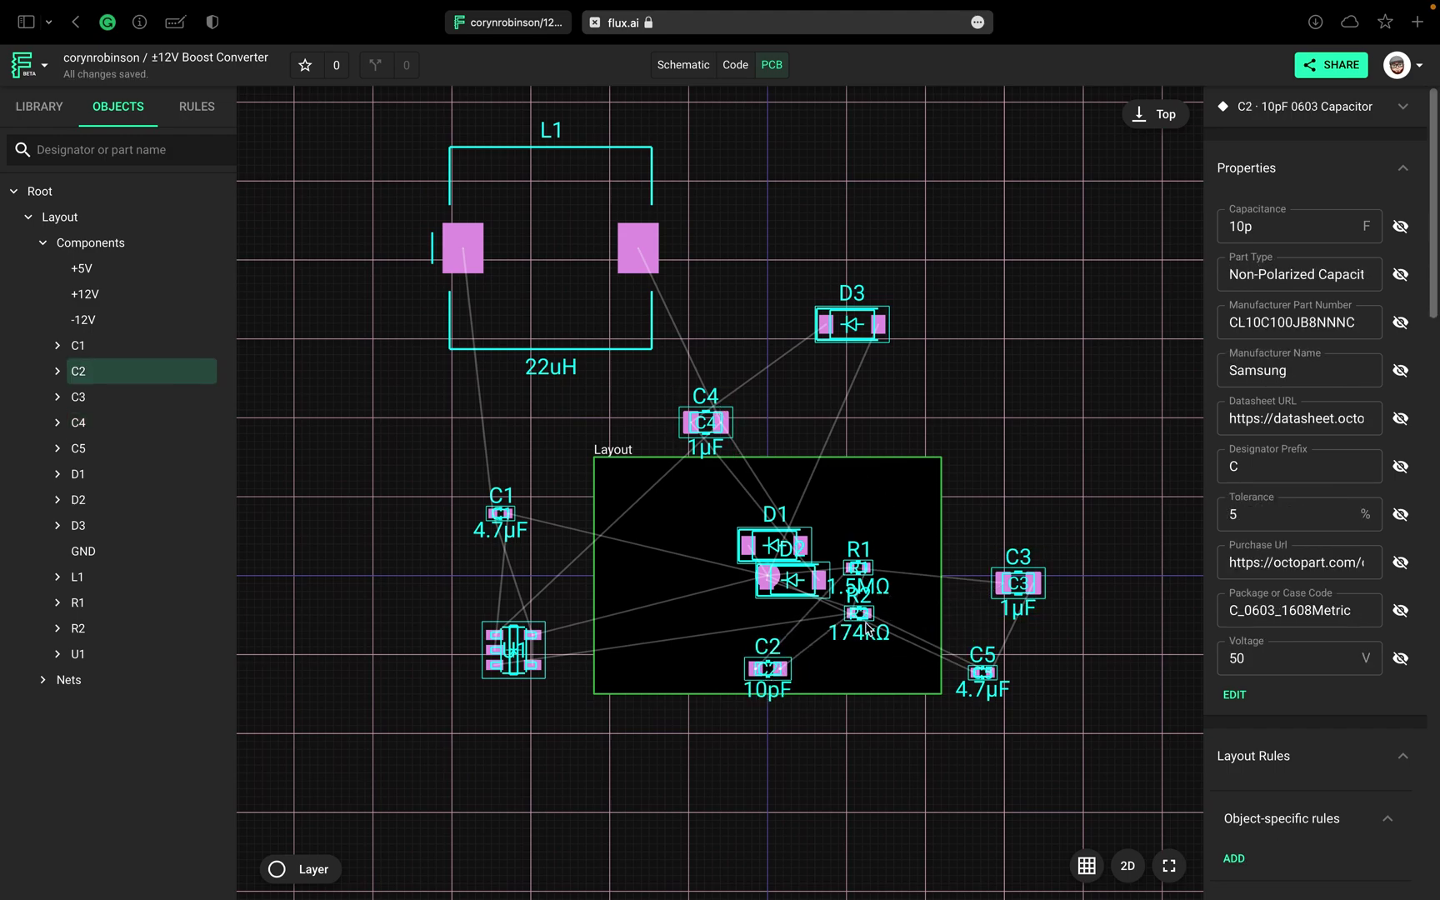
drag(859, 618, 798, 754)
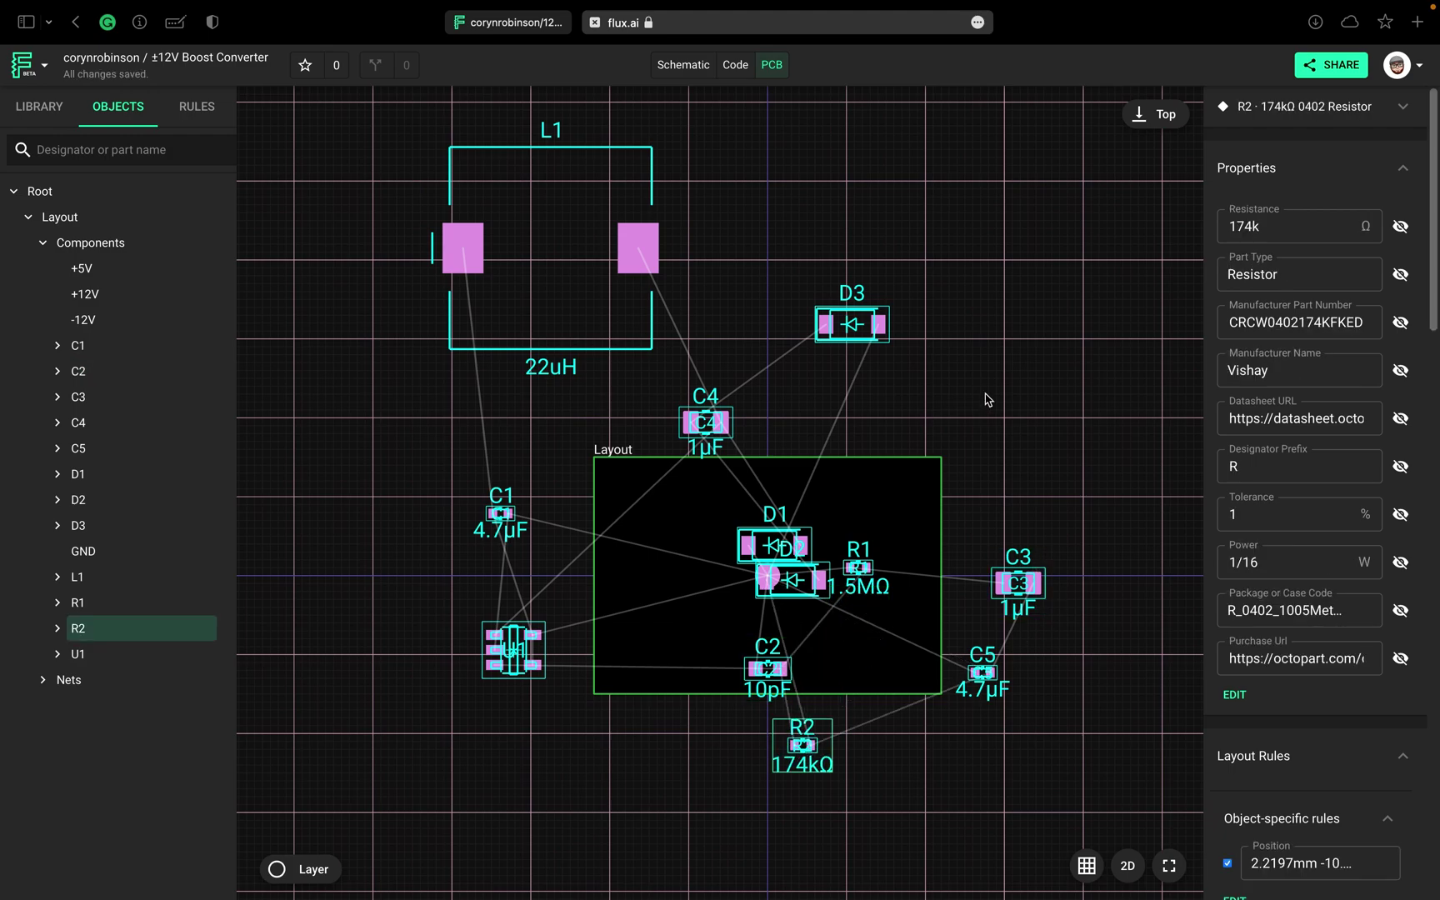
Step: Add a via to the Components group of the layout
click(942, 421)
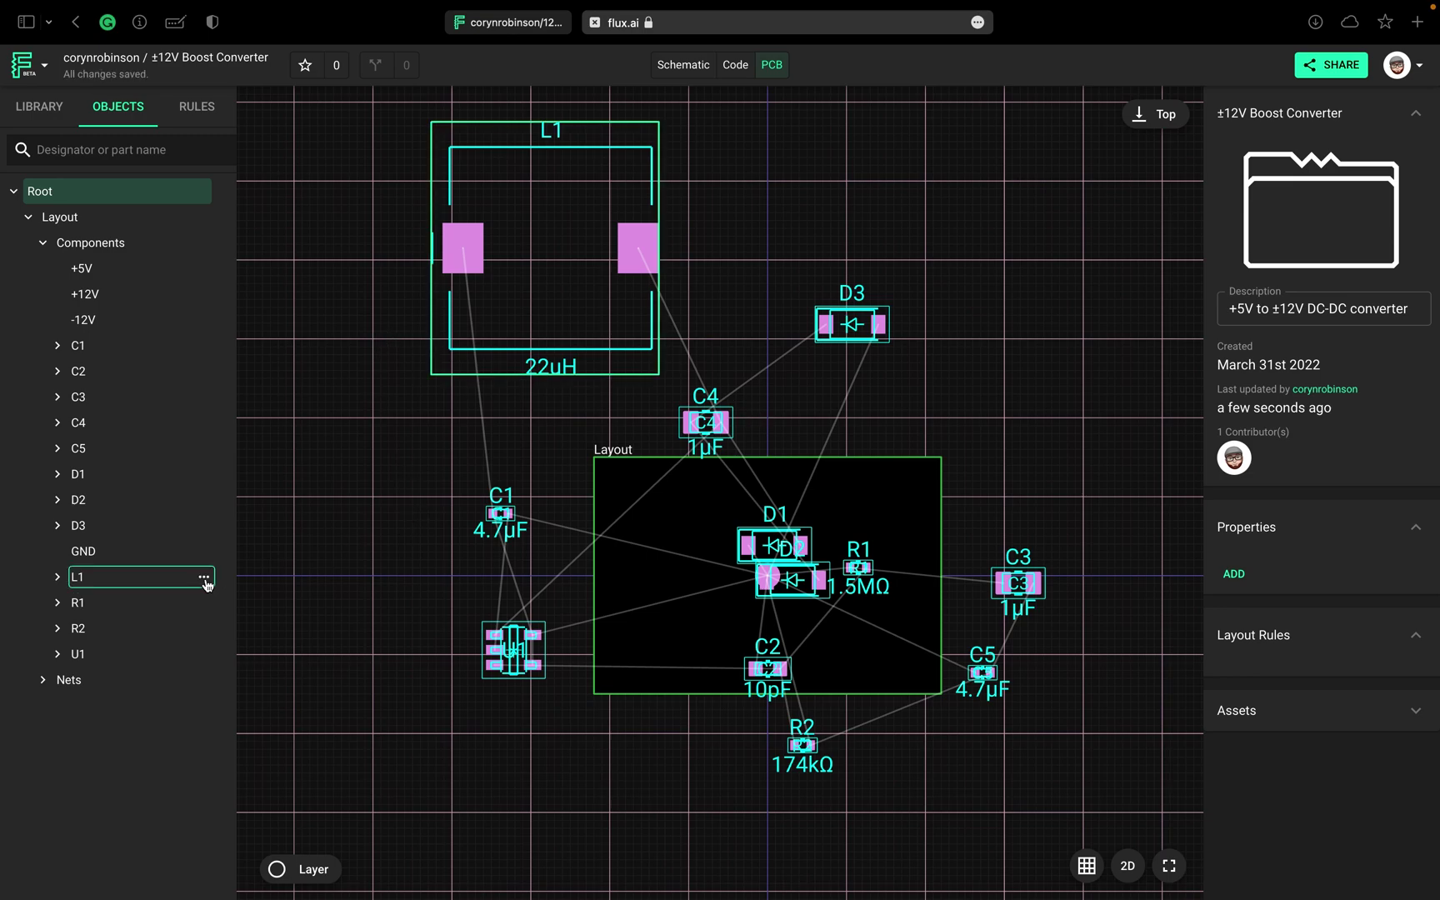
click(154, 245)
click(154, 245)
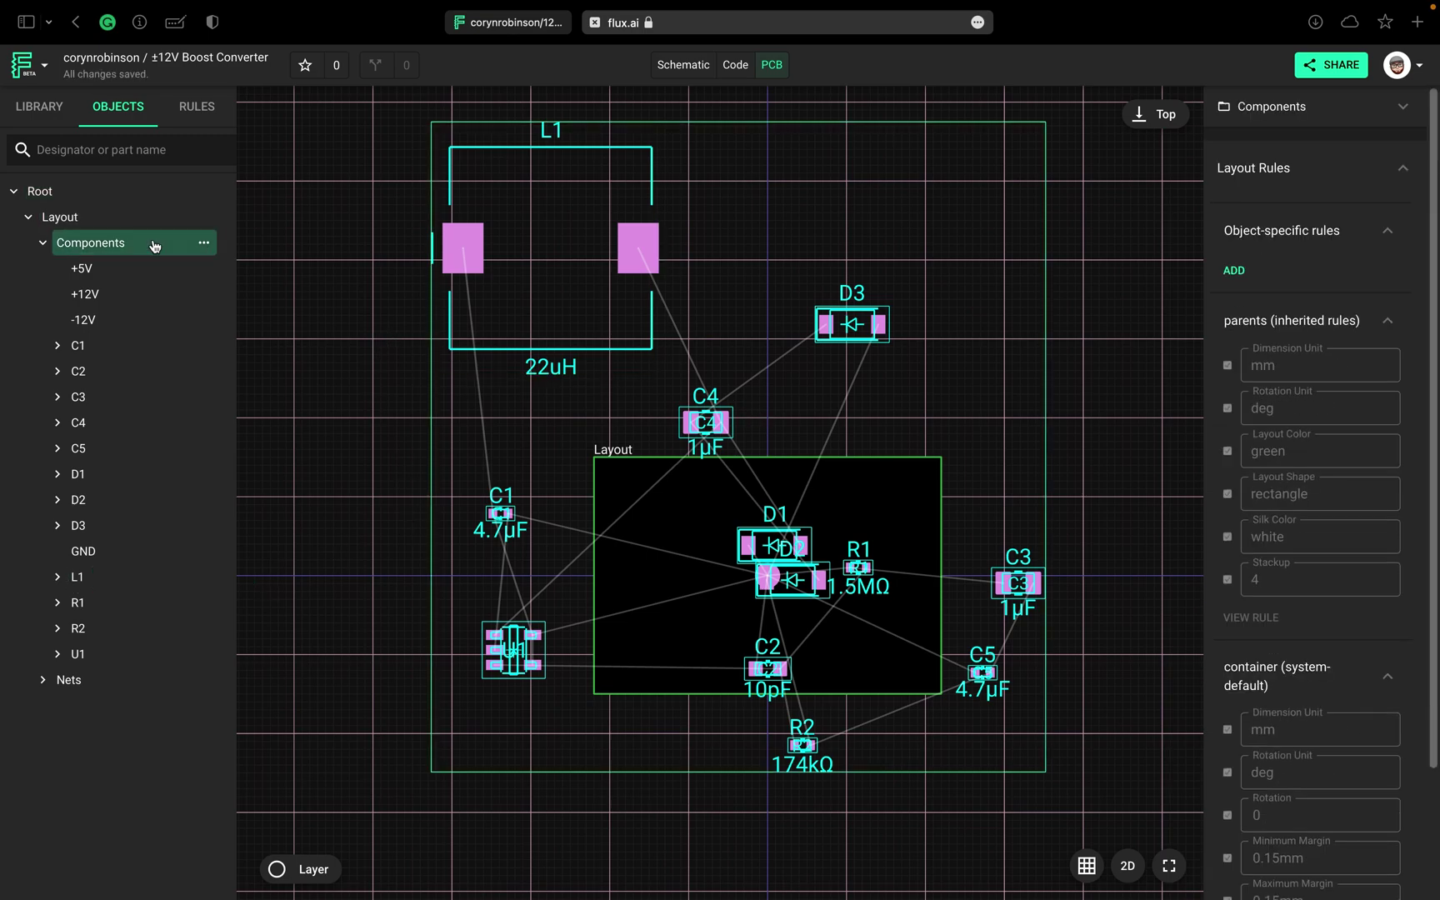
click(202, 243)
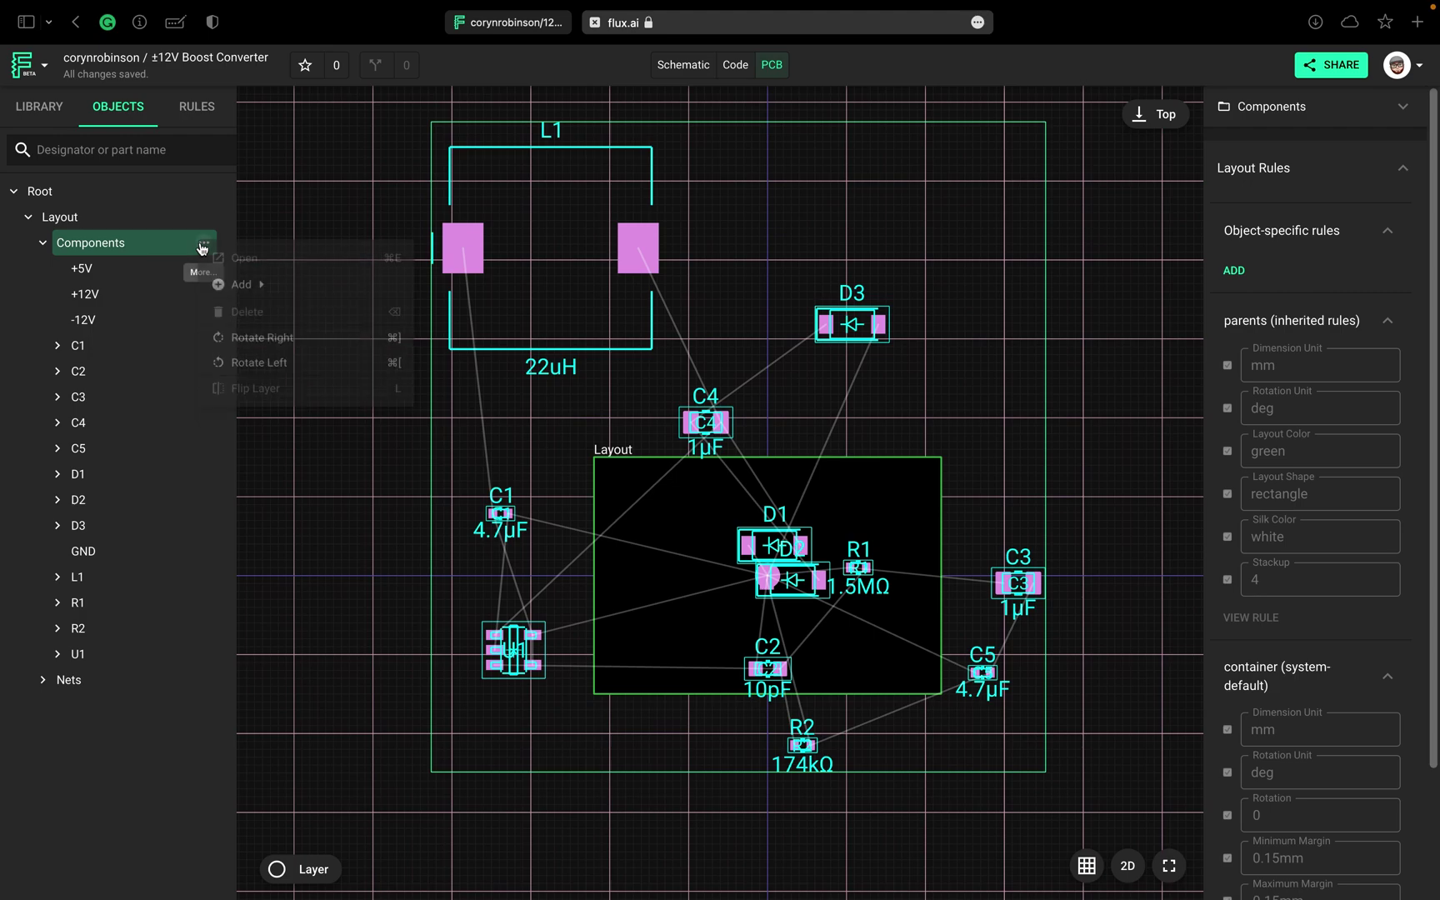
mouse_move(298, 293)
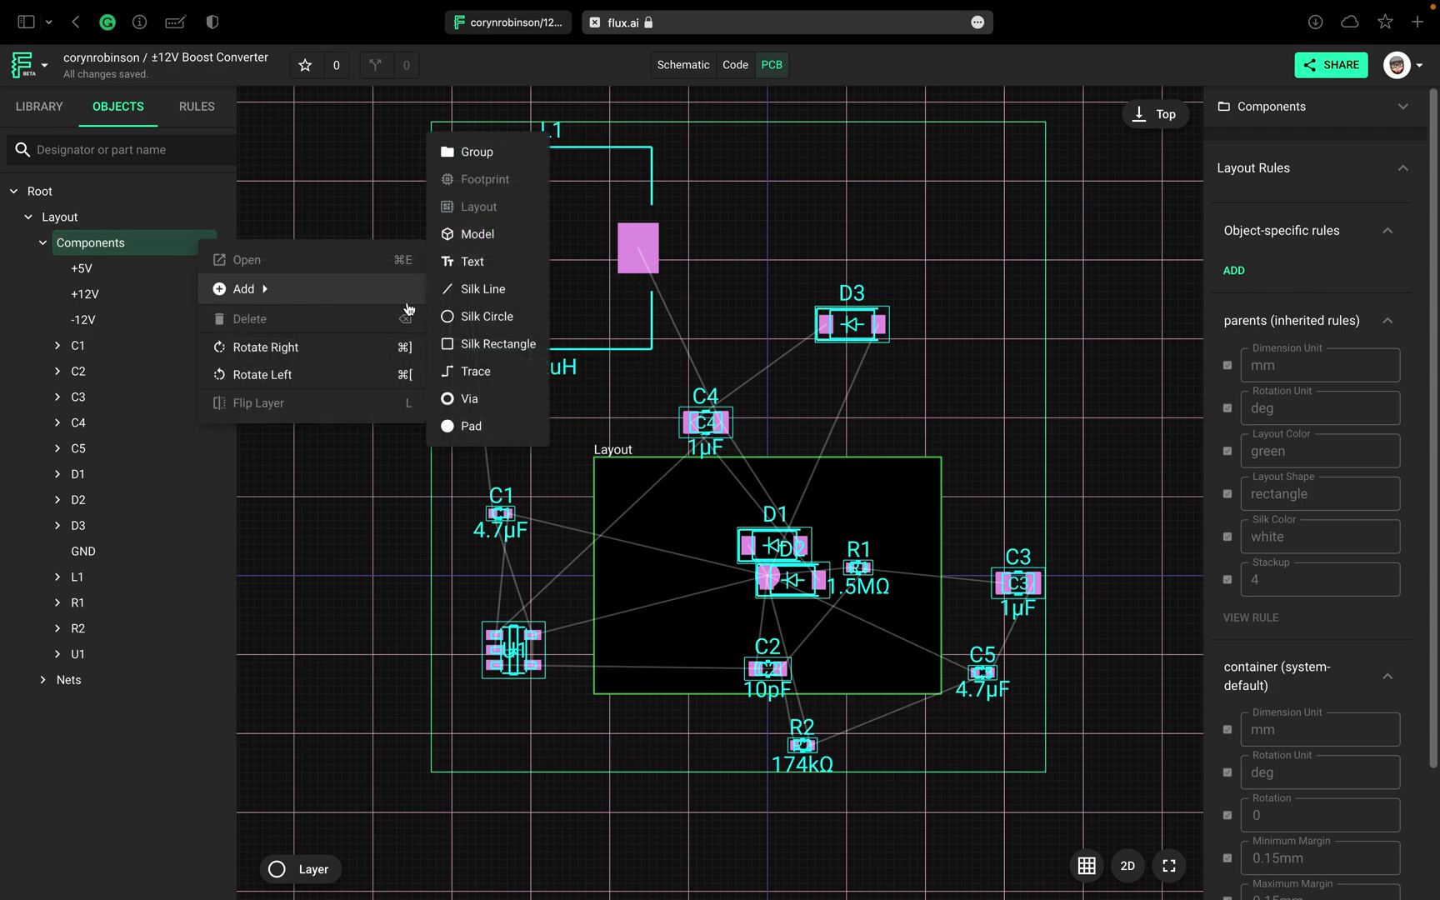
click(488, 399)
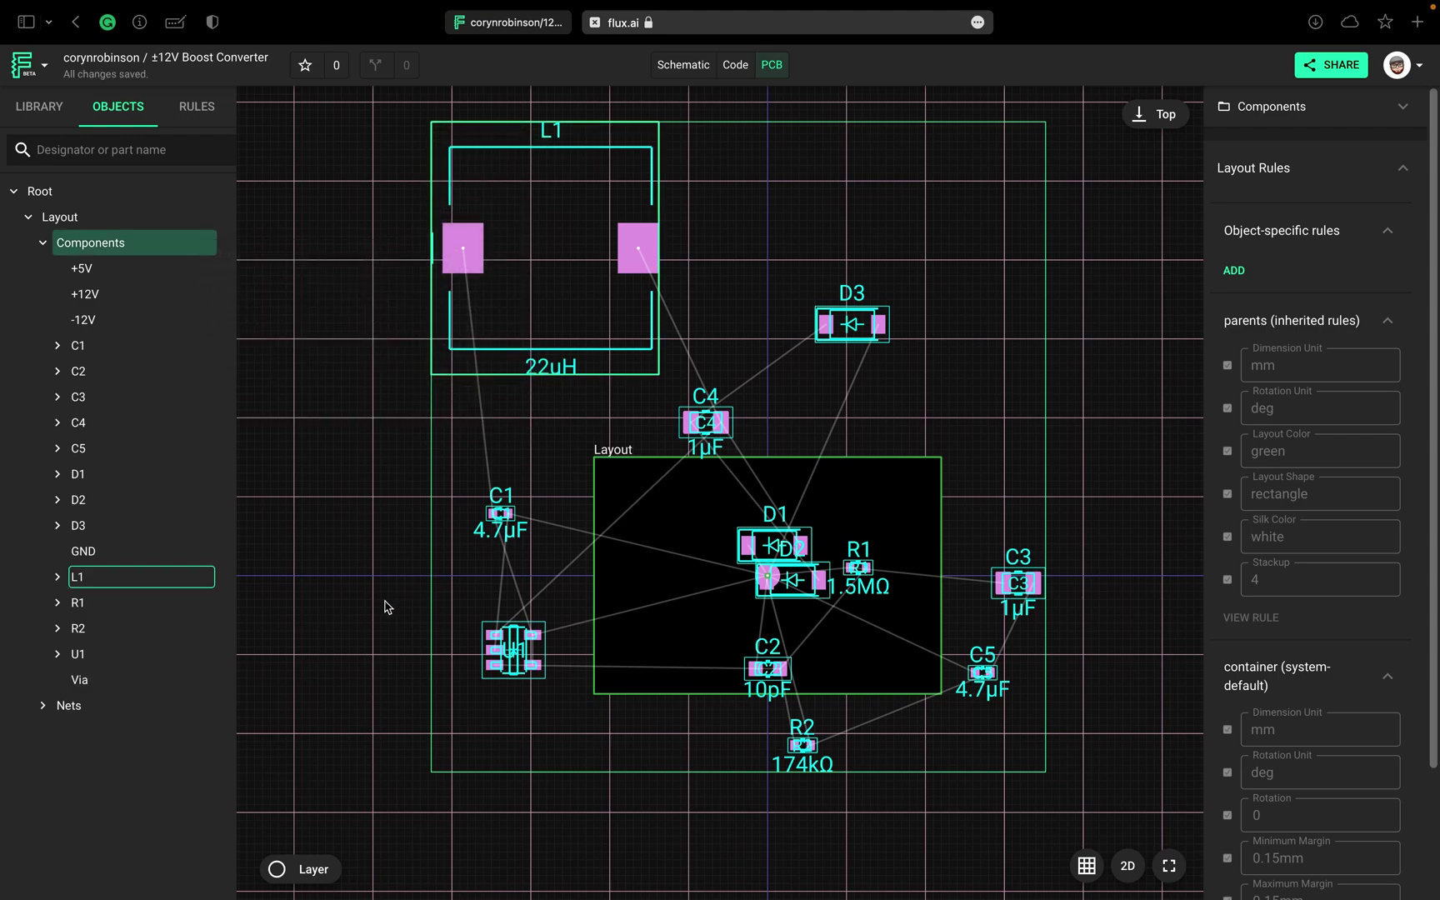
Step: Add a Size layout rule to the new via's object-specific rules
click(97, 681)
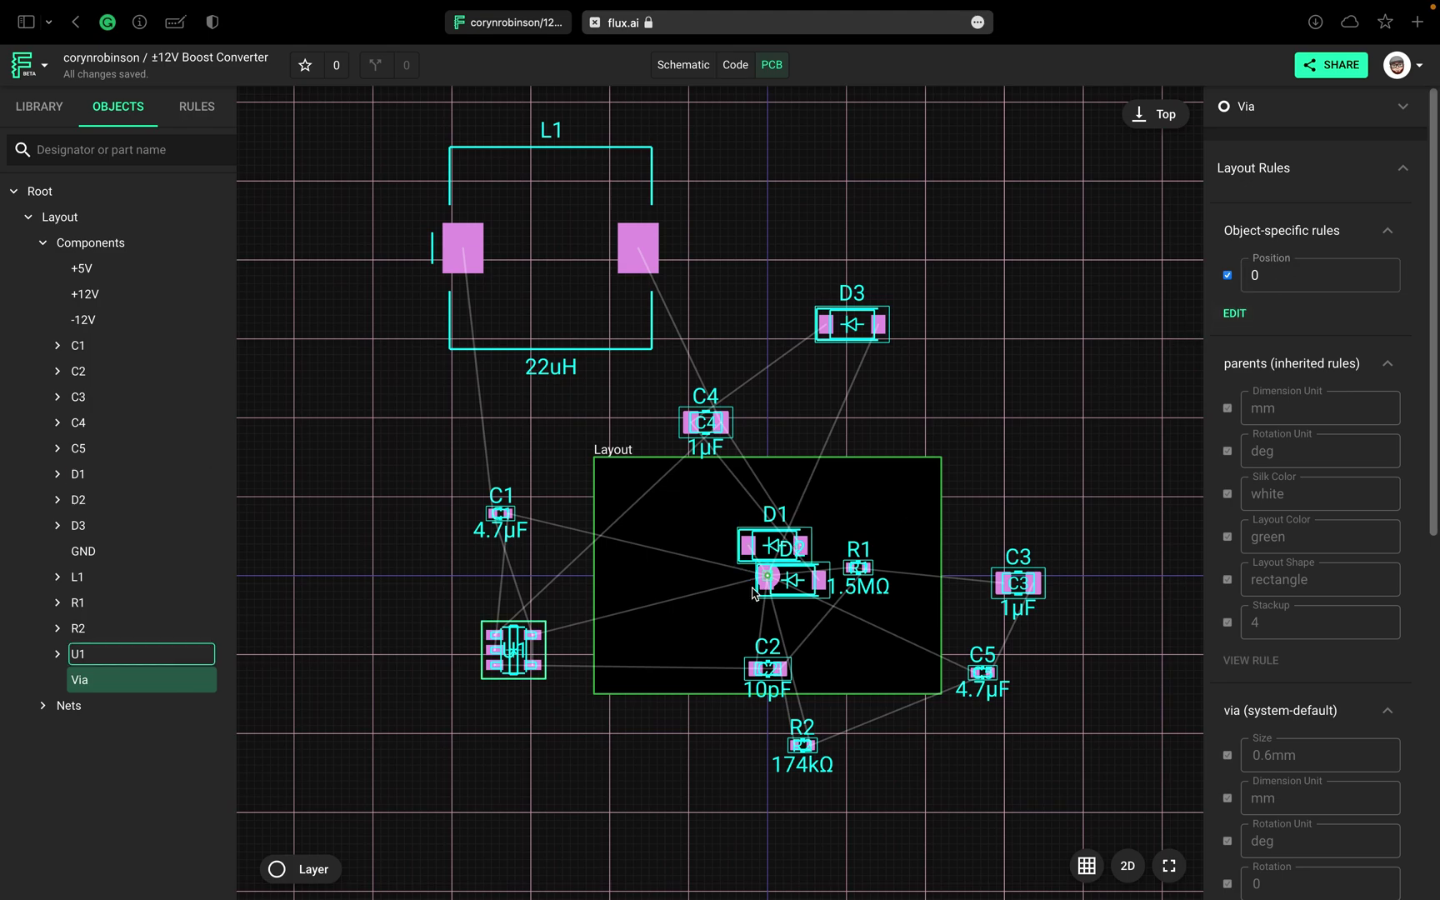
click(1234, 315)
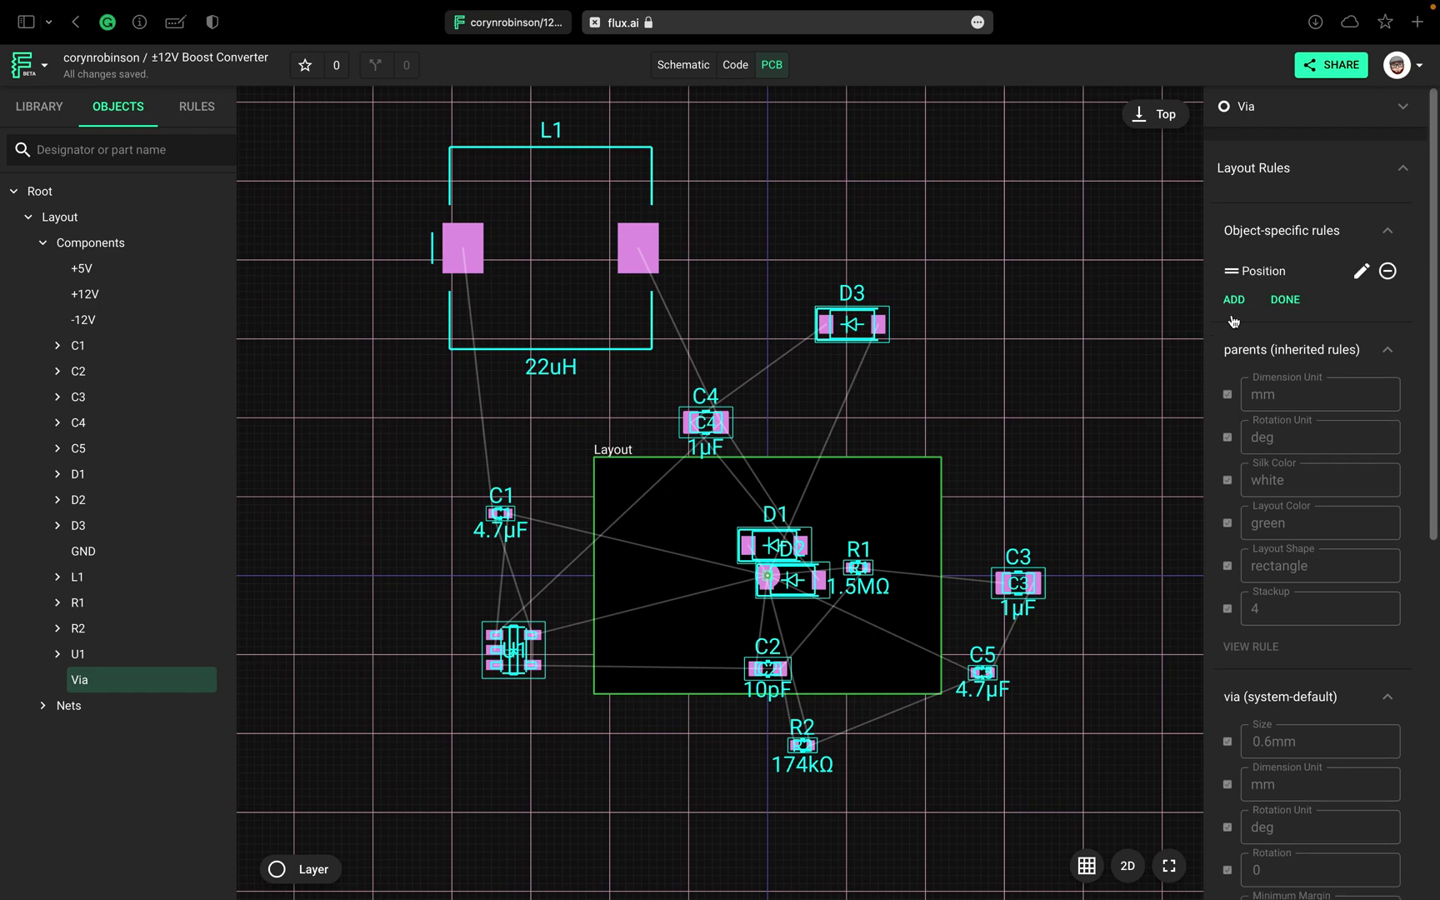
click(1234, 301)
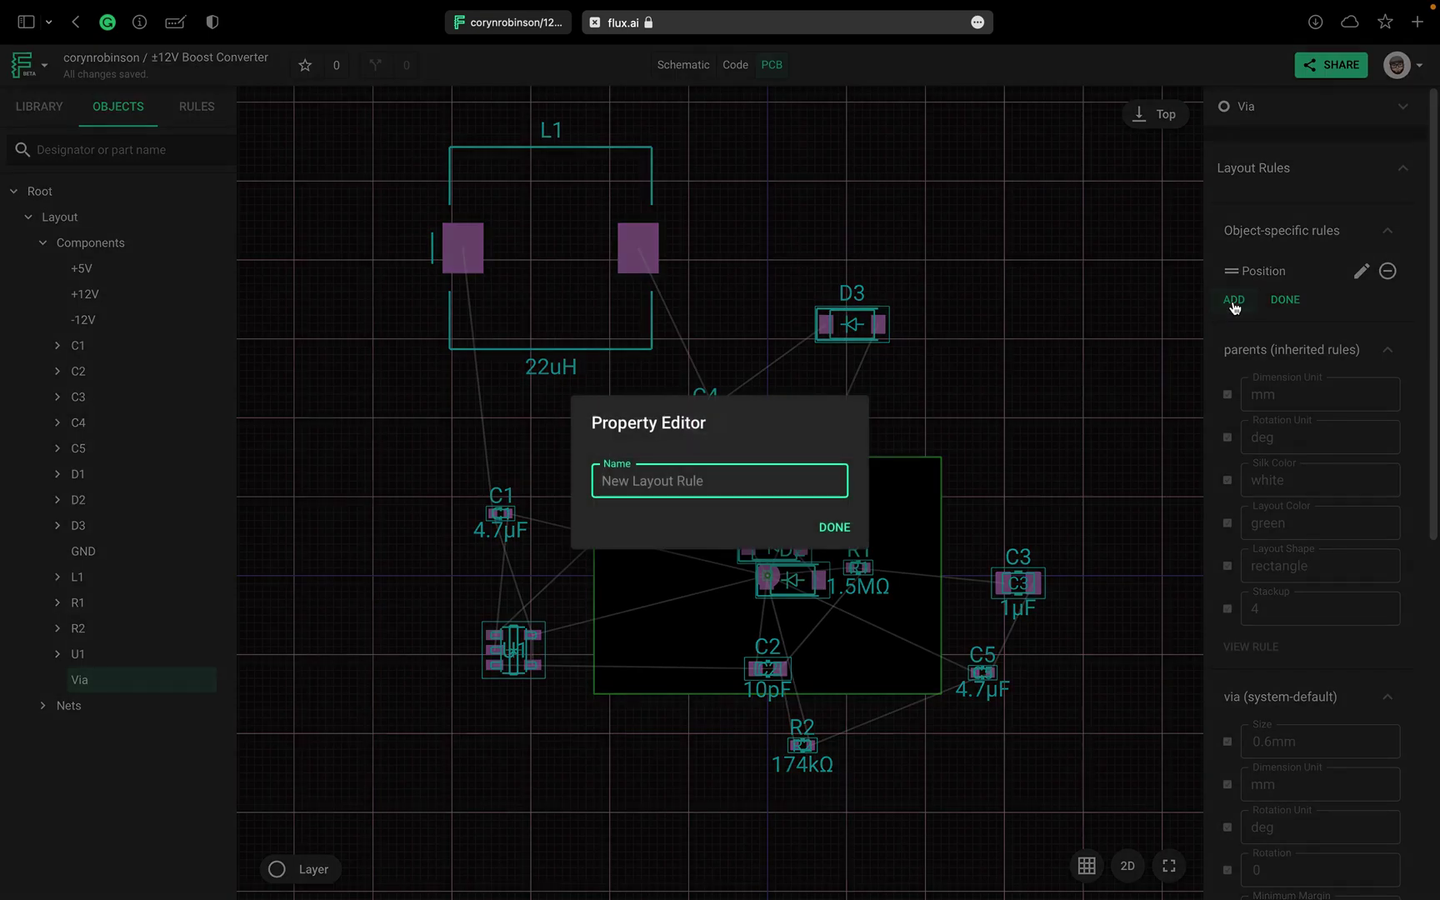
text(size)
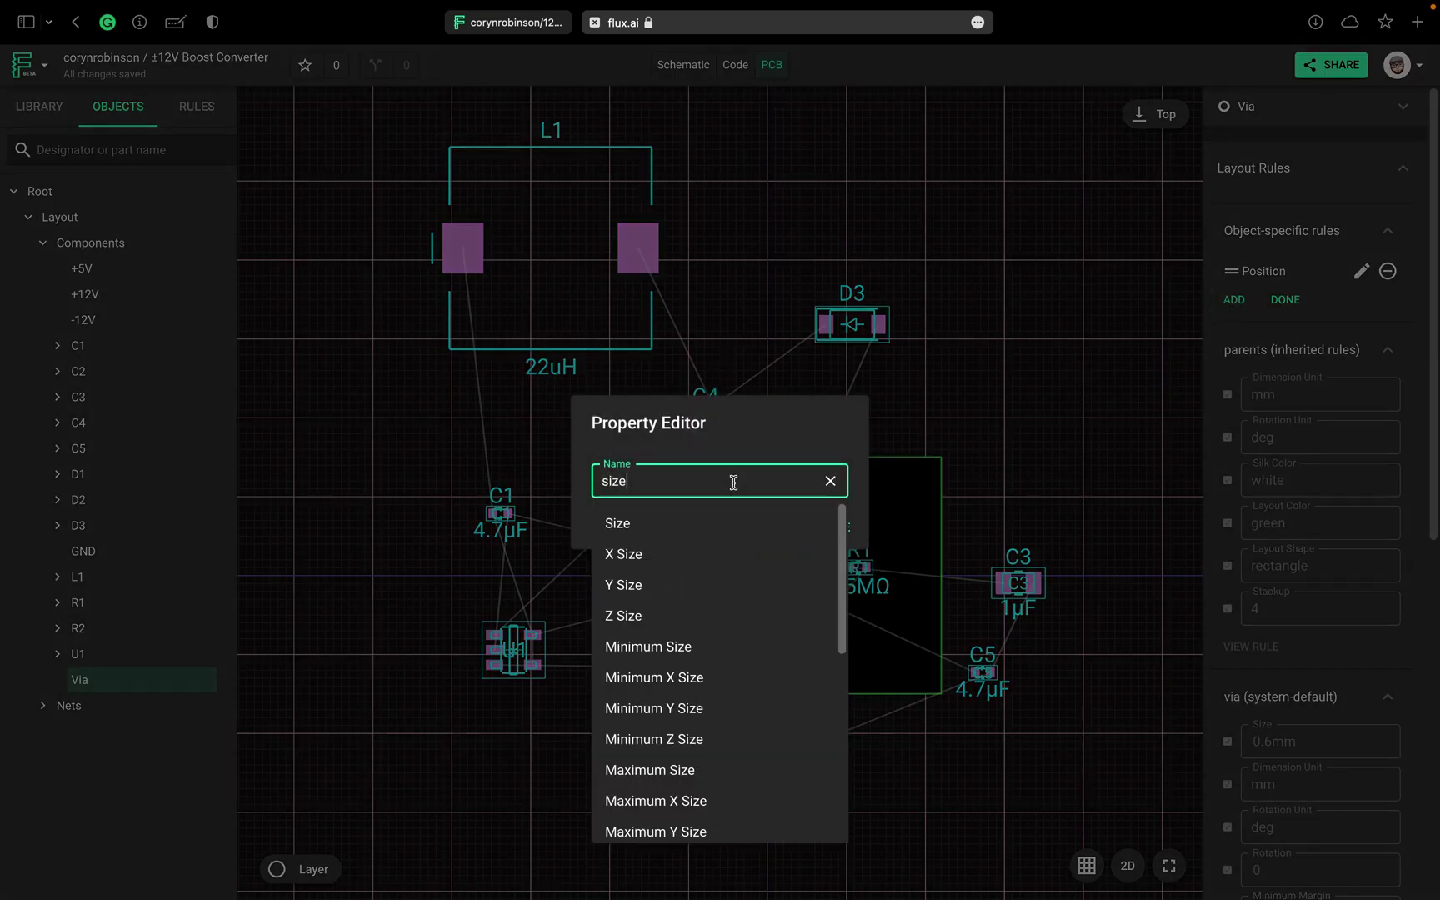
key(Down)
key(Return)
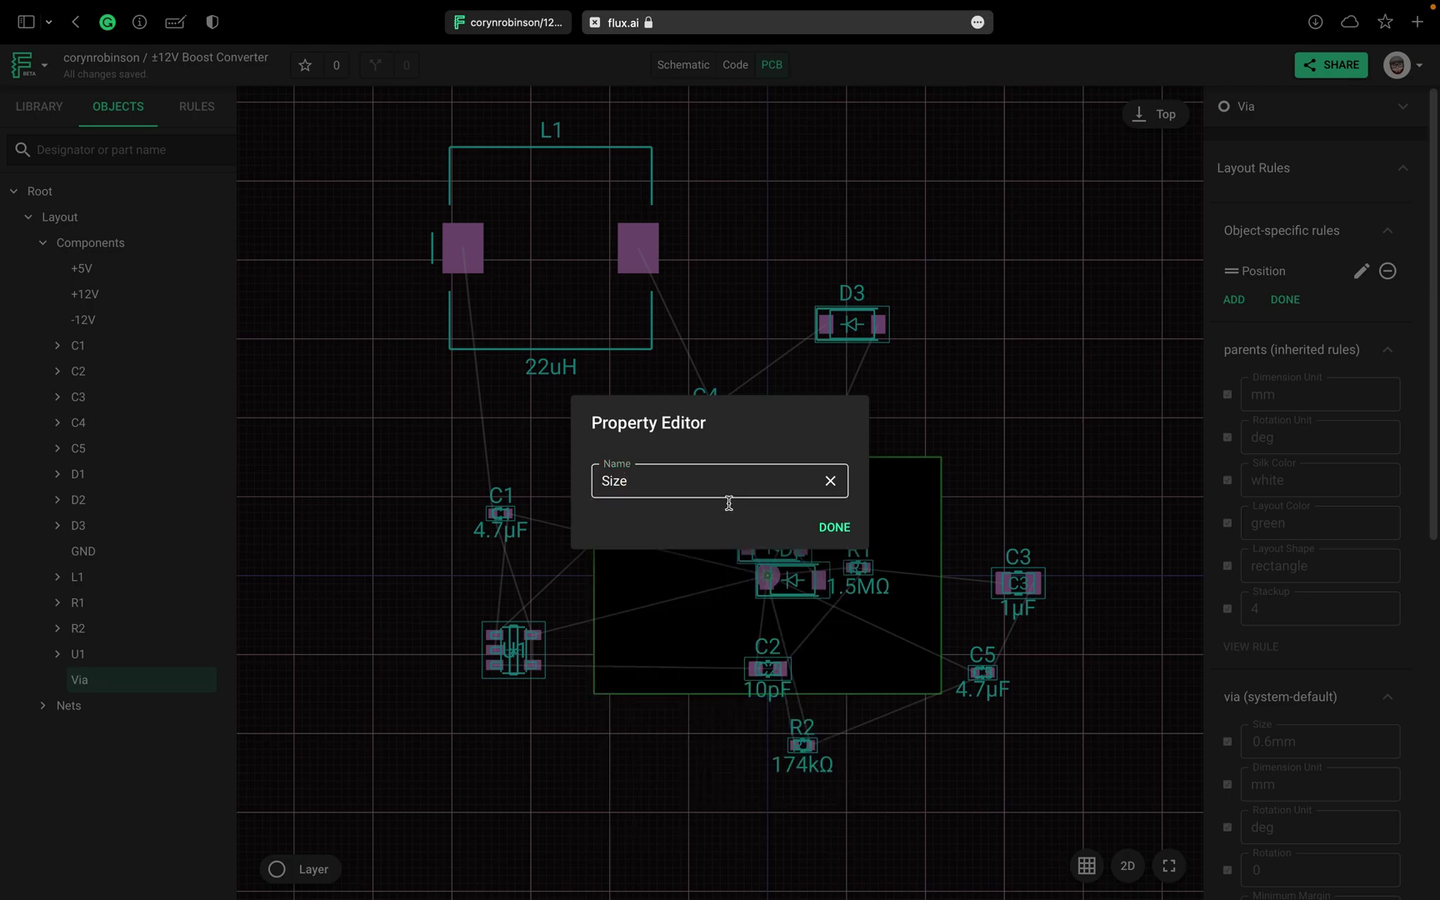
click(834, 527)
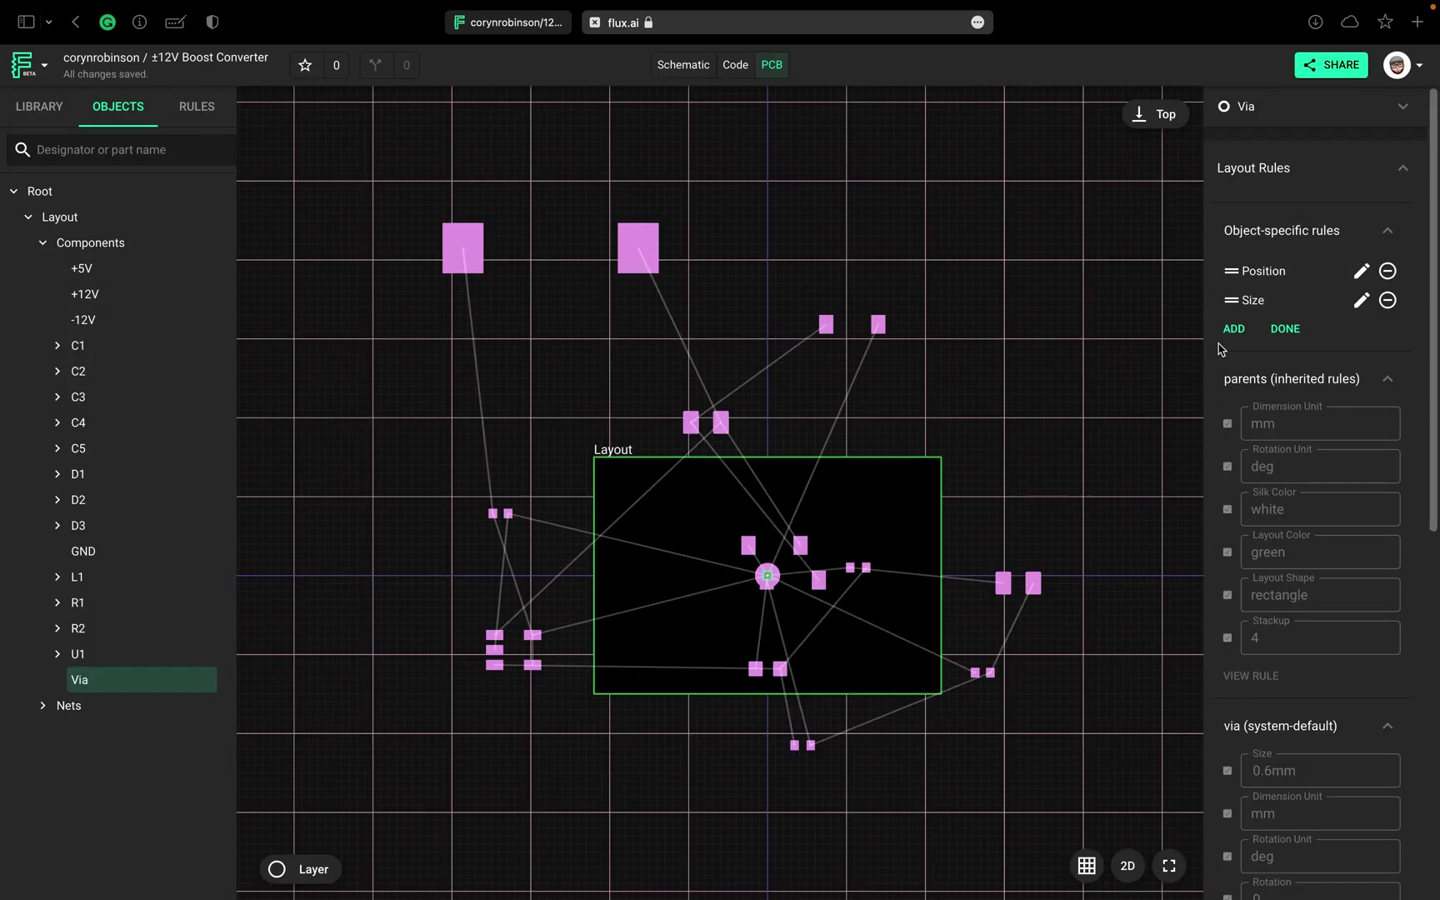
Step: Add a Hole Size layout rule to the via and finish editing its rule list
click(1231, 333)
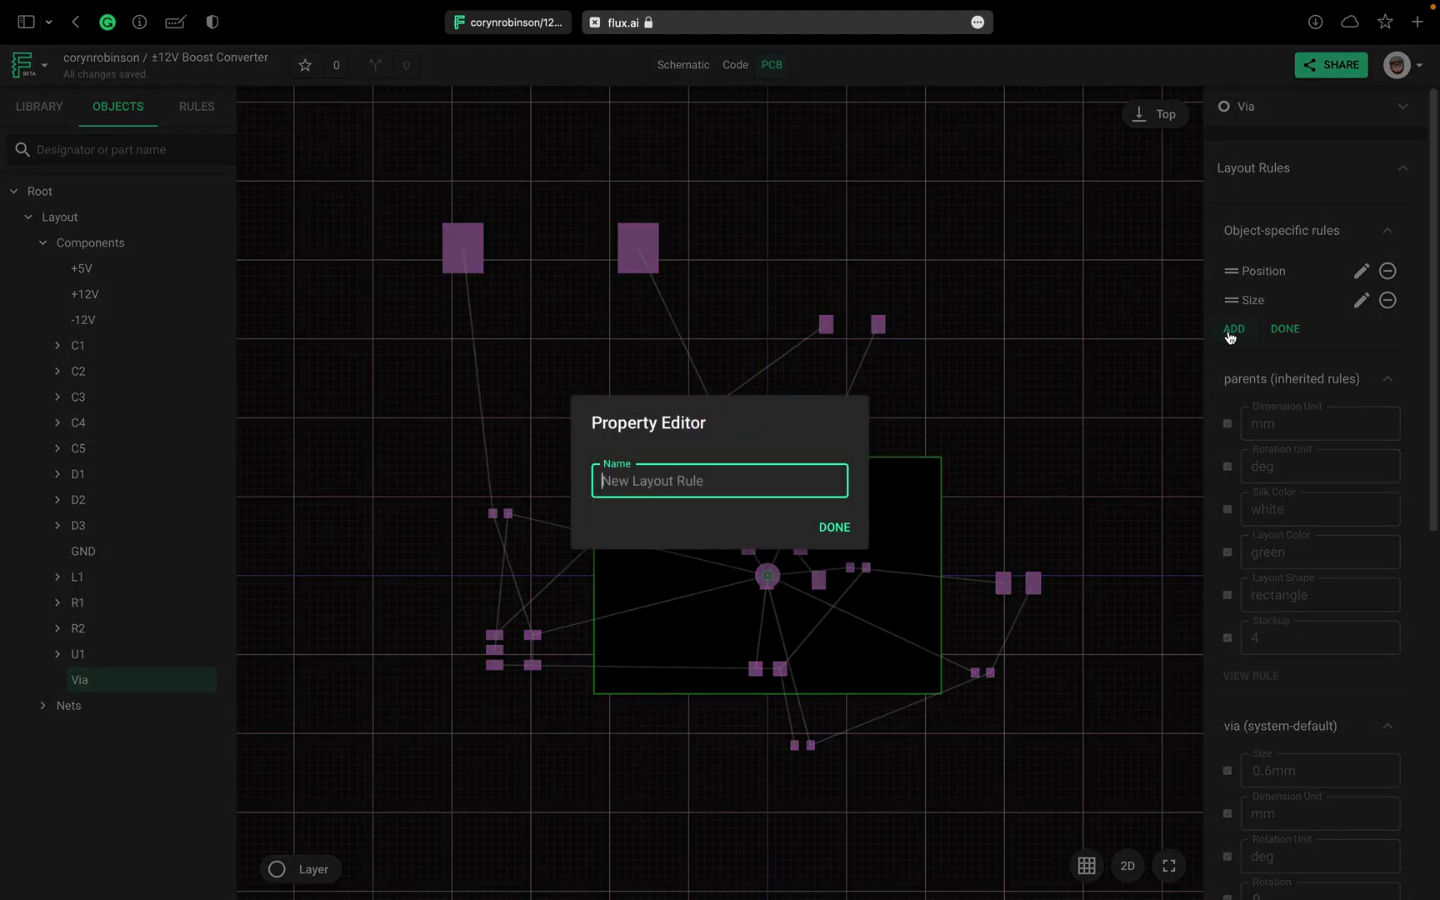
text(hol)
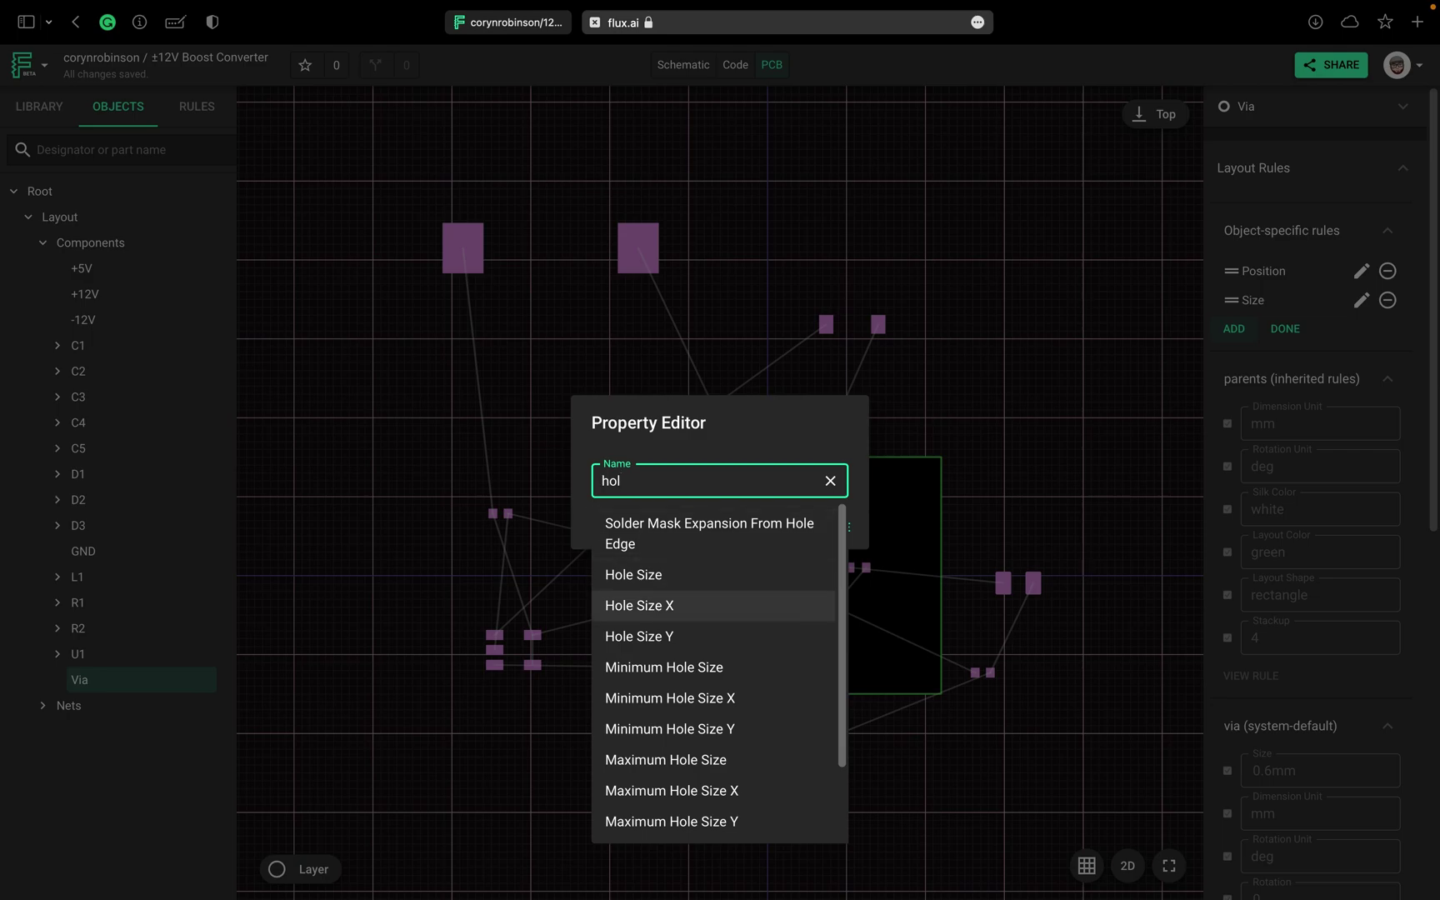
key(Up)
key(Return)
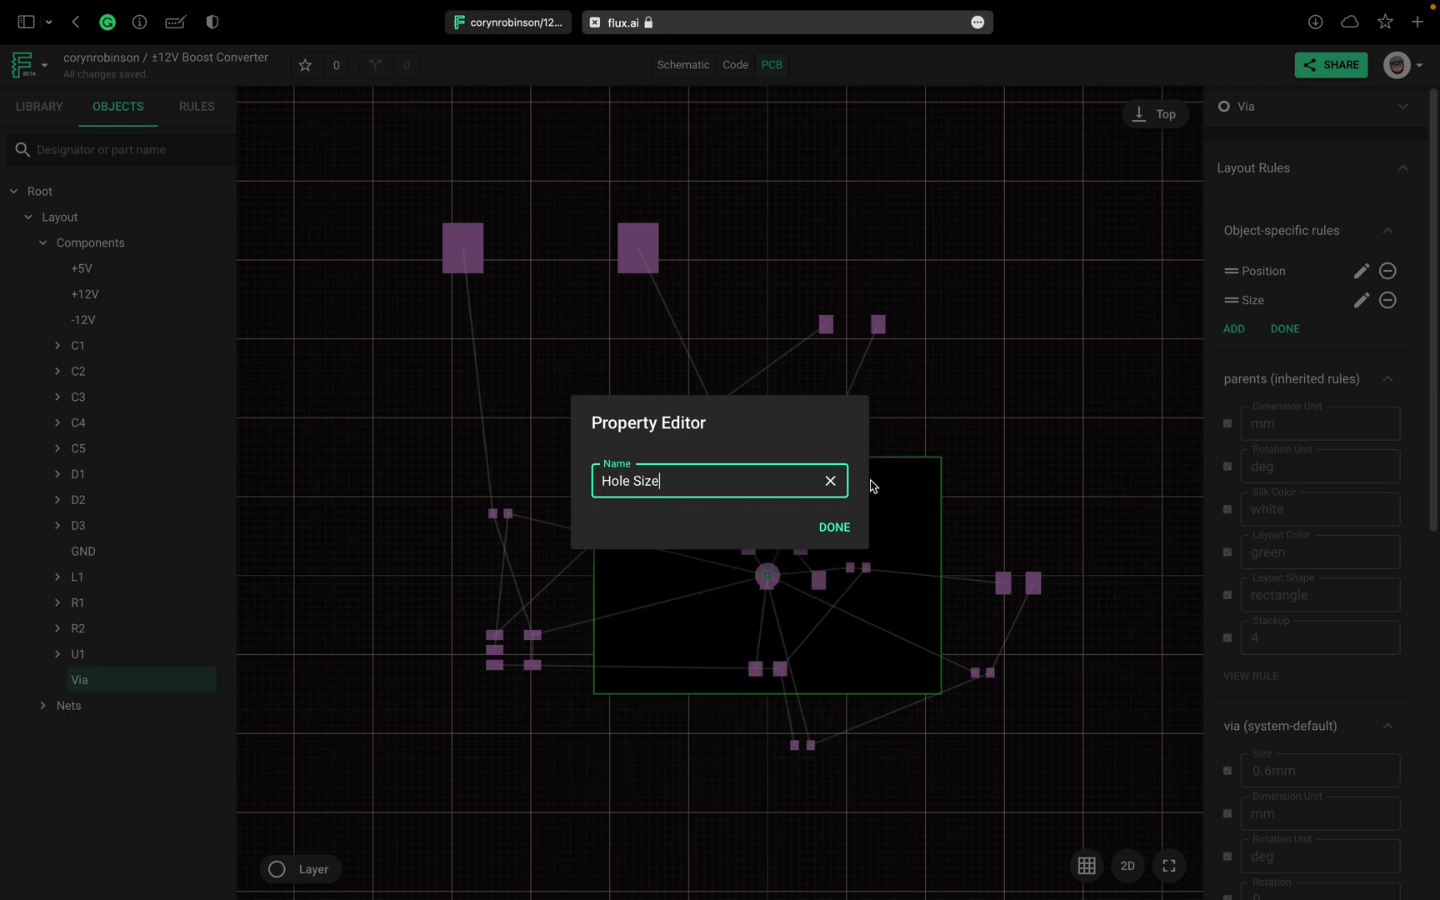
click(834, 527)
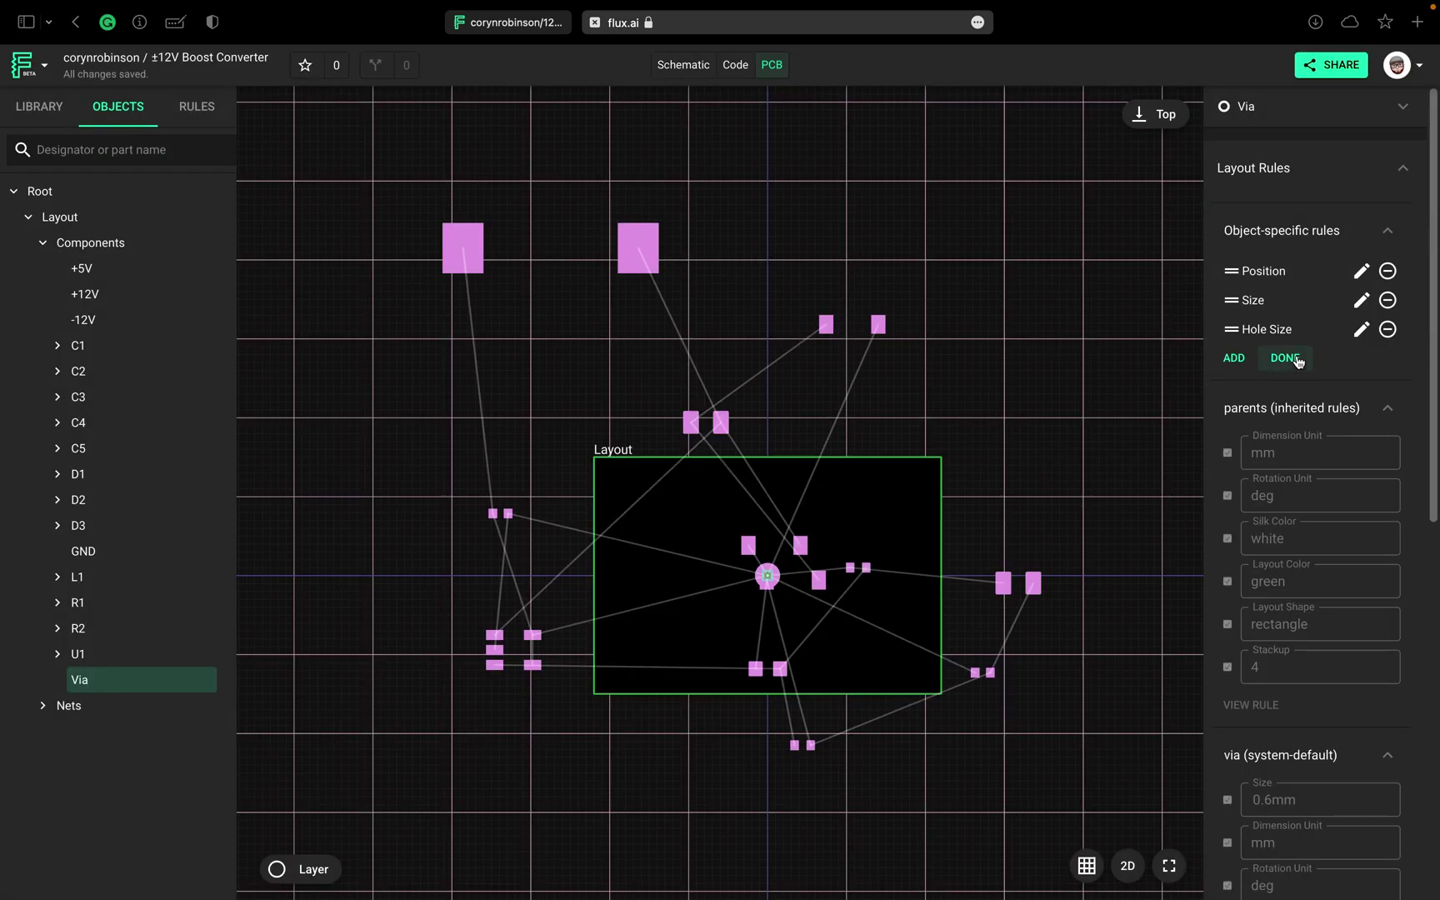
click(1284, 357)
Step: Set the via's size to 4 mm and its hole size to 2.4 mm
click(1287, 320)
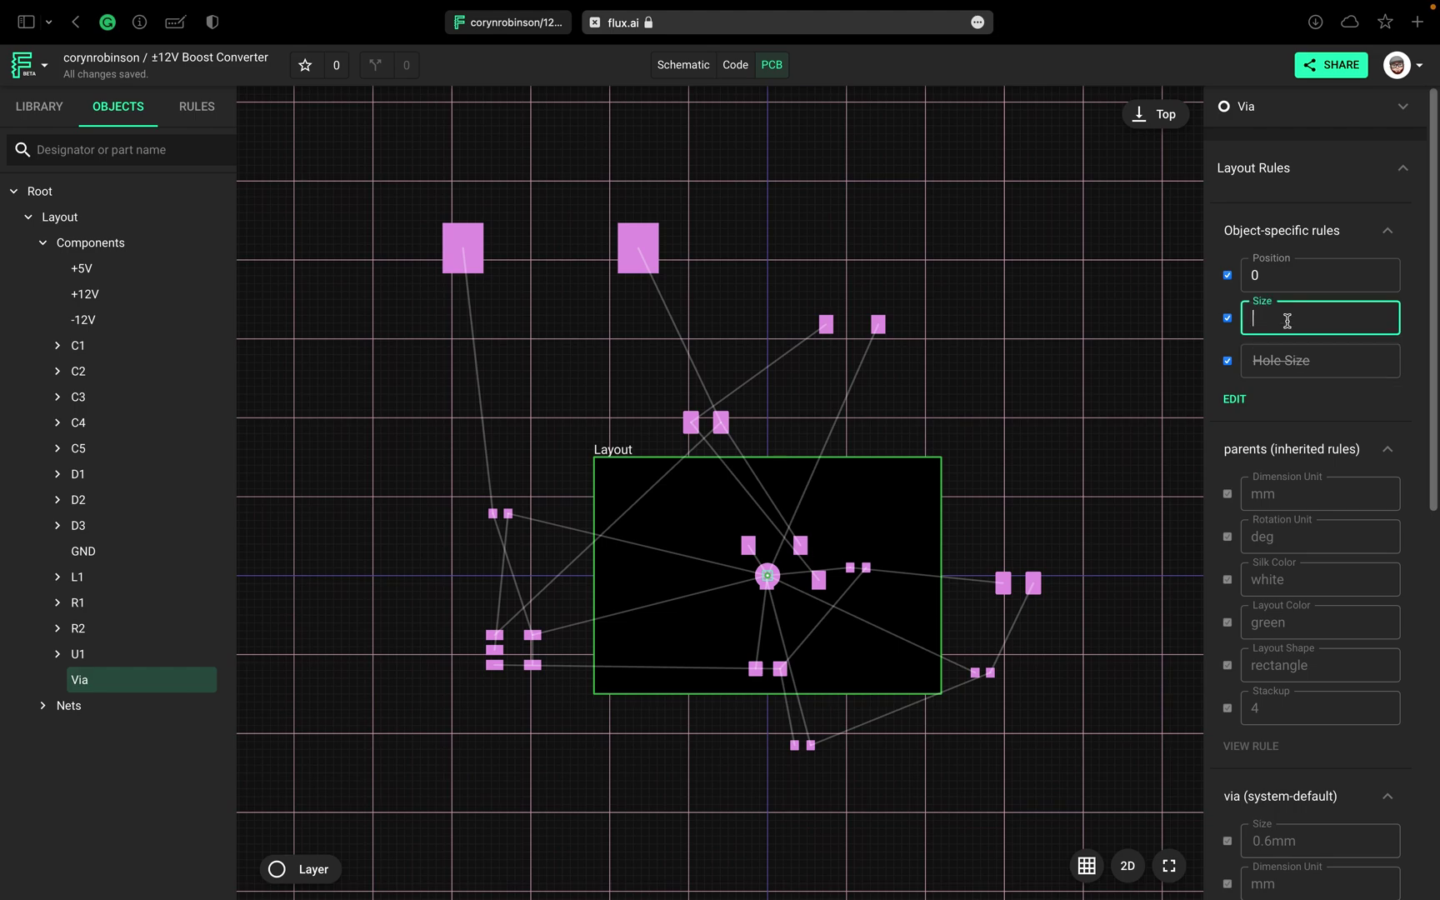
text(4mm)
key(Tab)
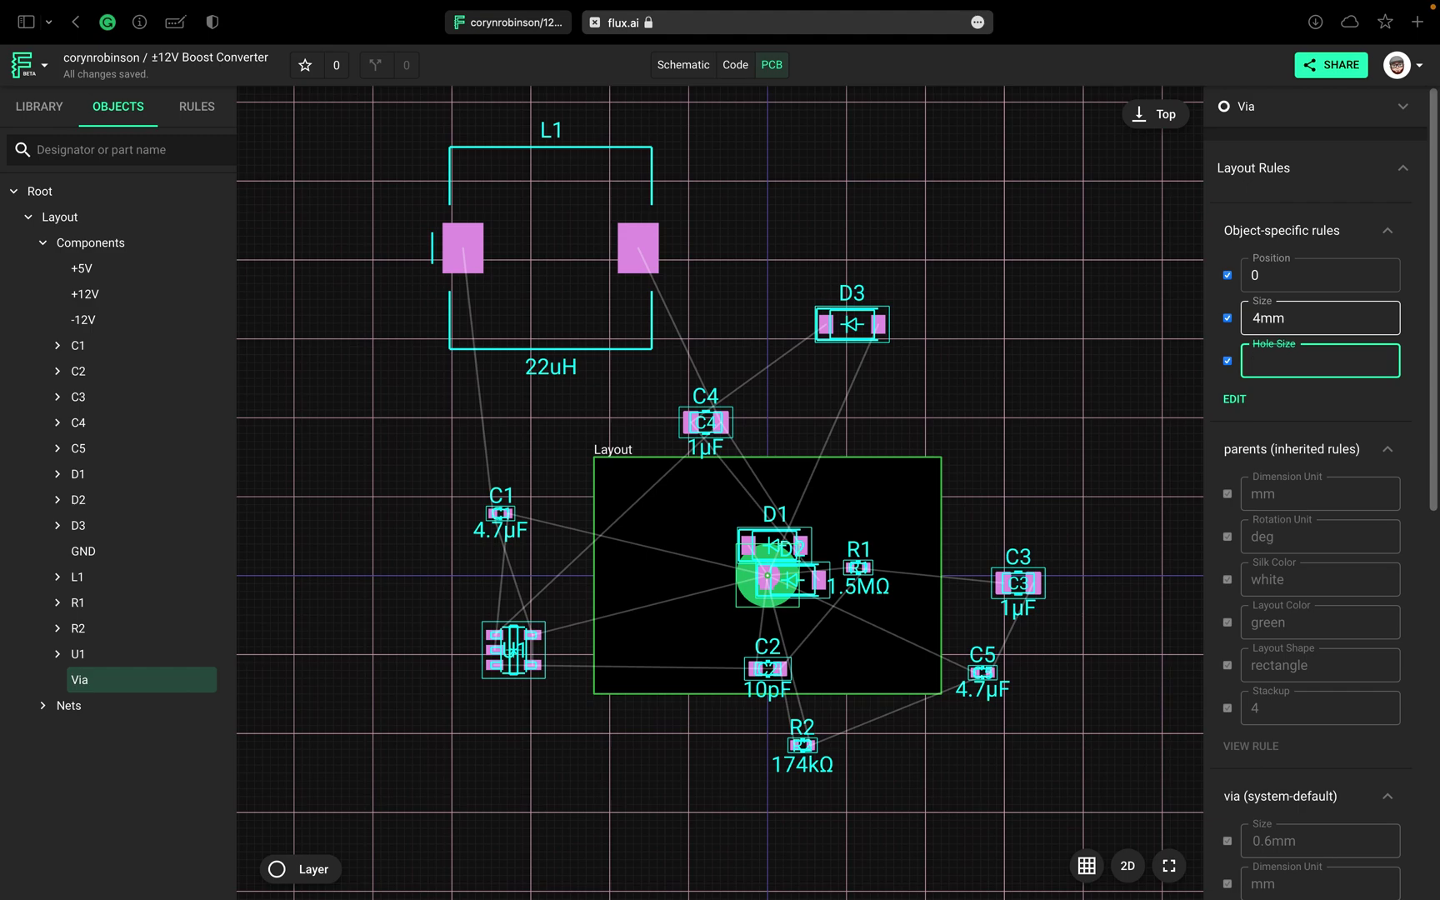
text(2.4mm)
click(1158, 343)
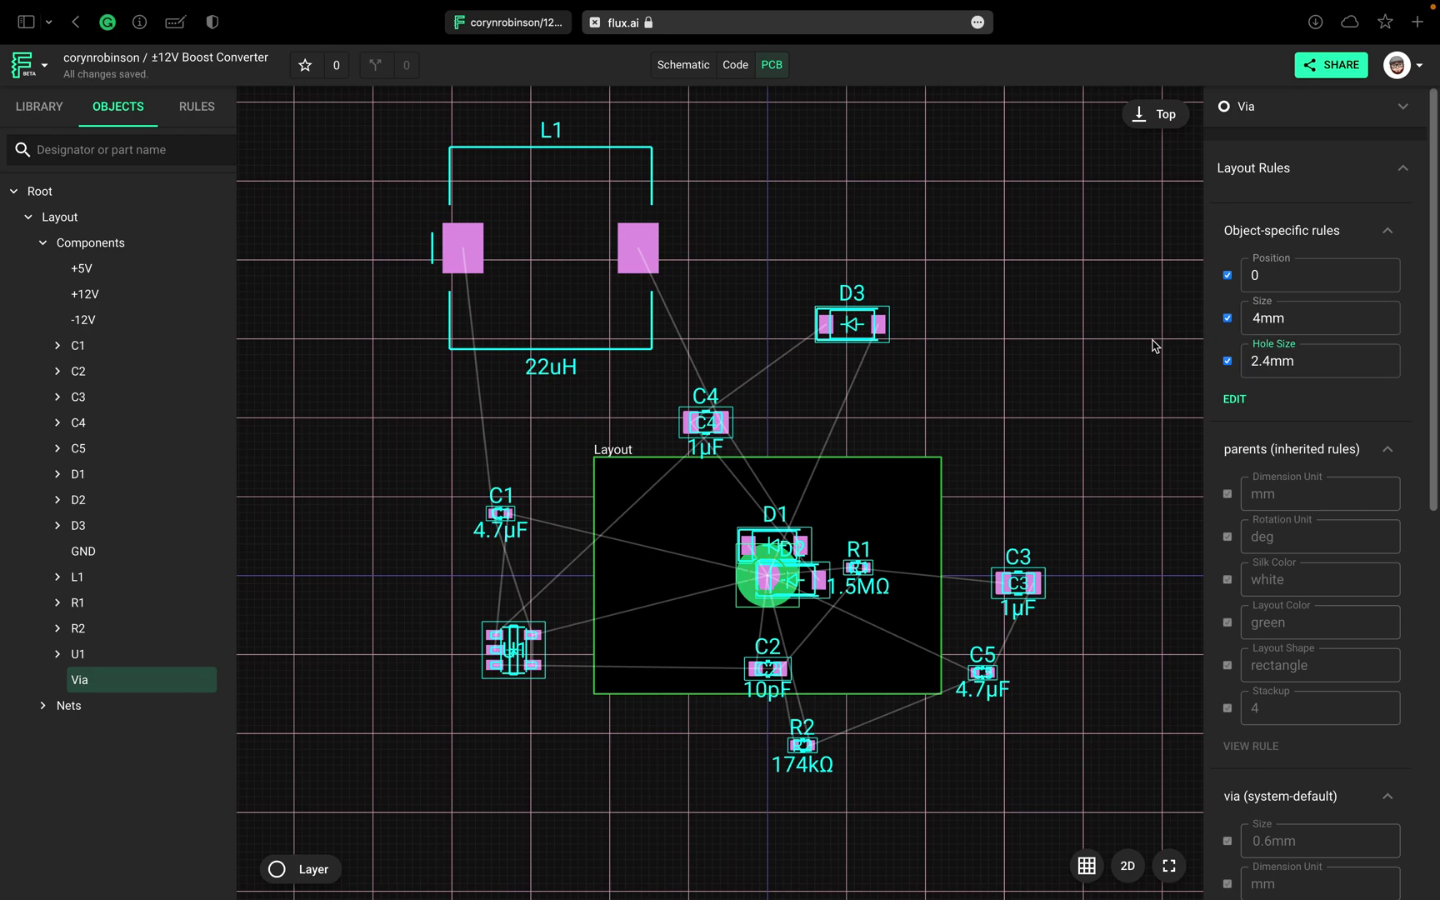
Step: Move diode D2 clear of the via at the board's centre and reload the project page
click(131, 680)
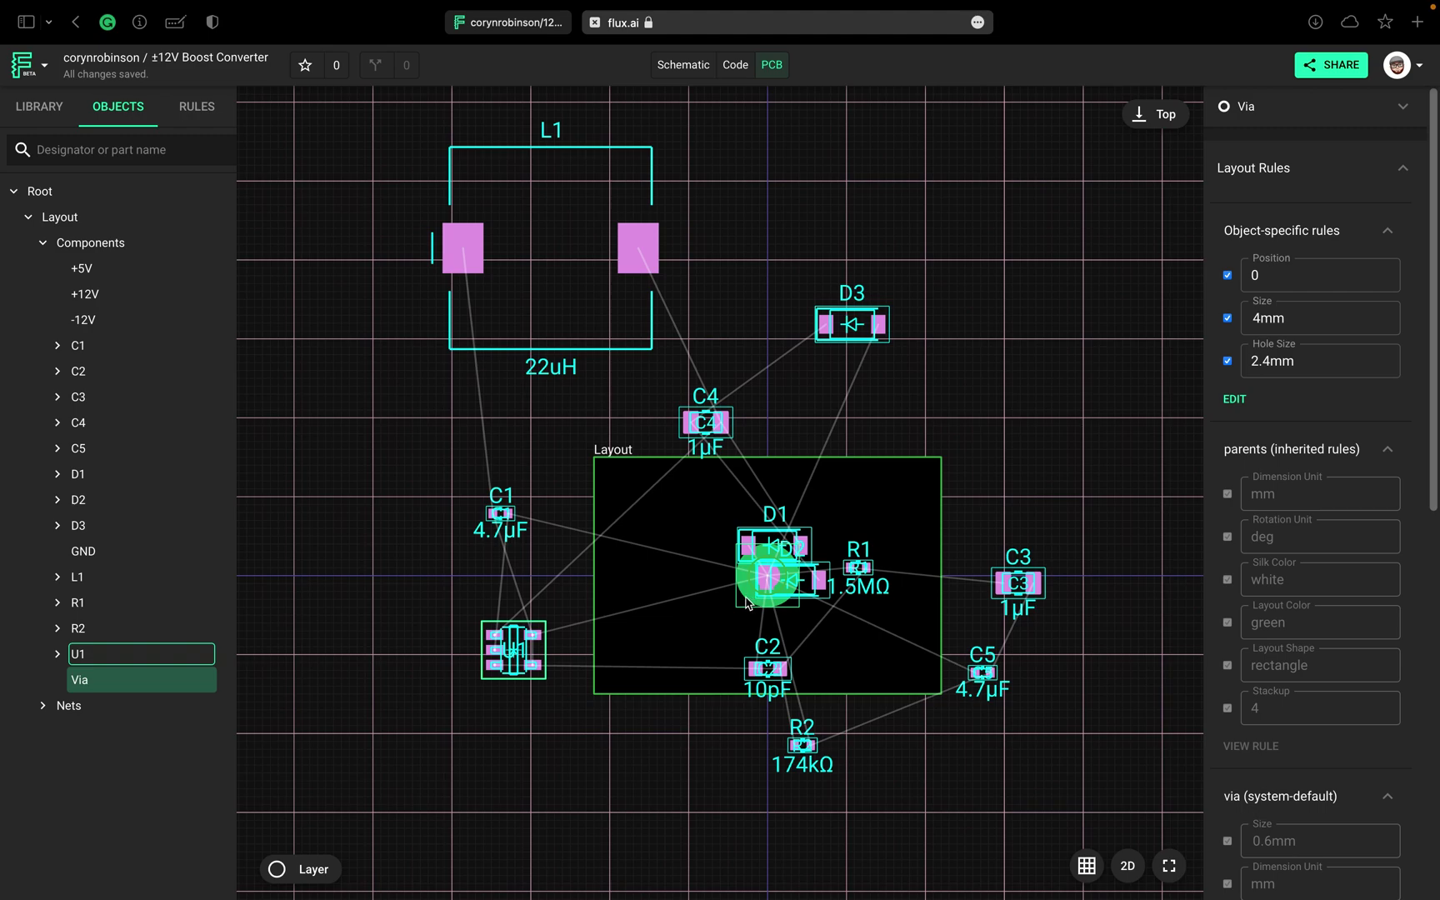
key(ctrl+z)
key(Escape)
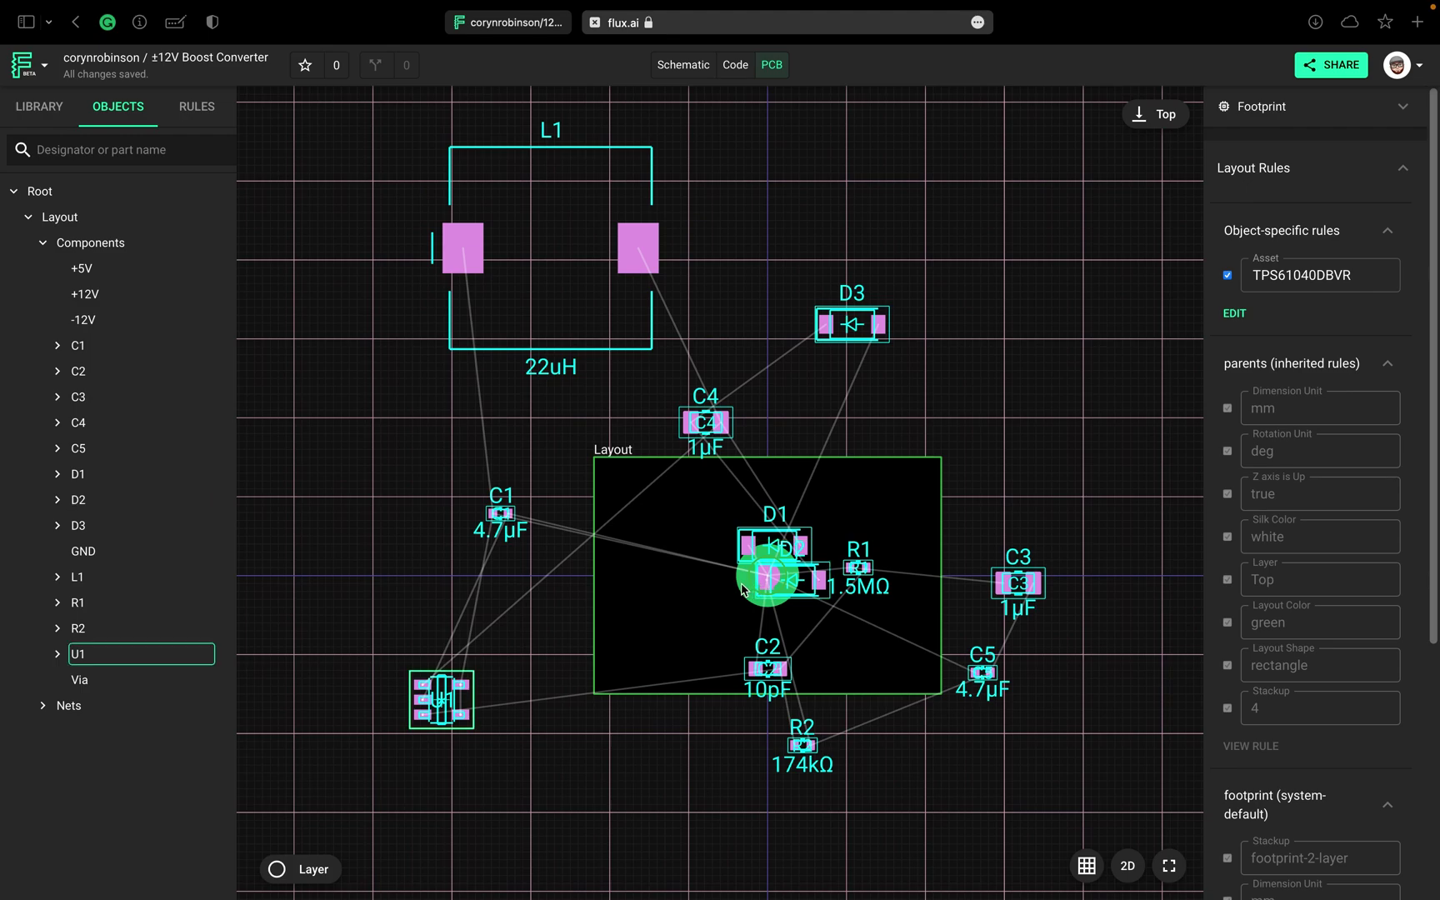
drag(781, 587, 861, 504)
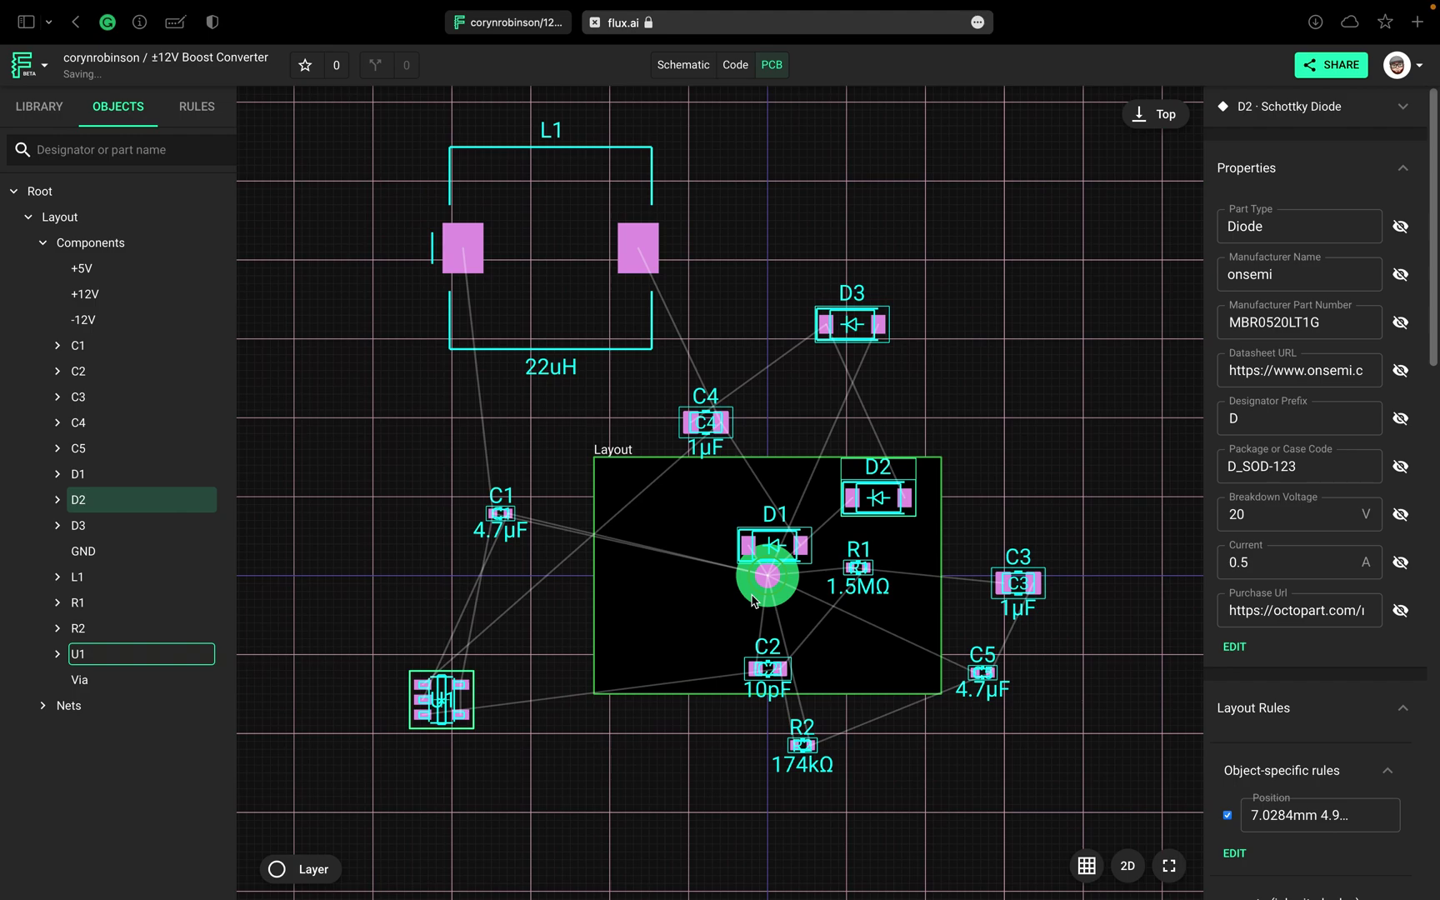
click(716, 627)
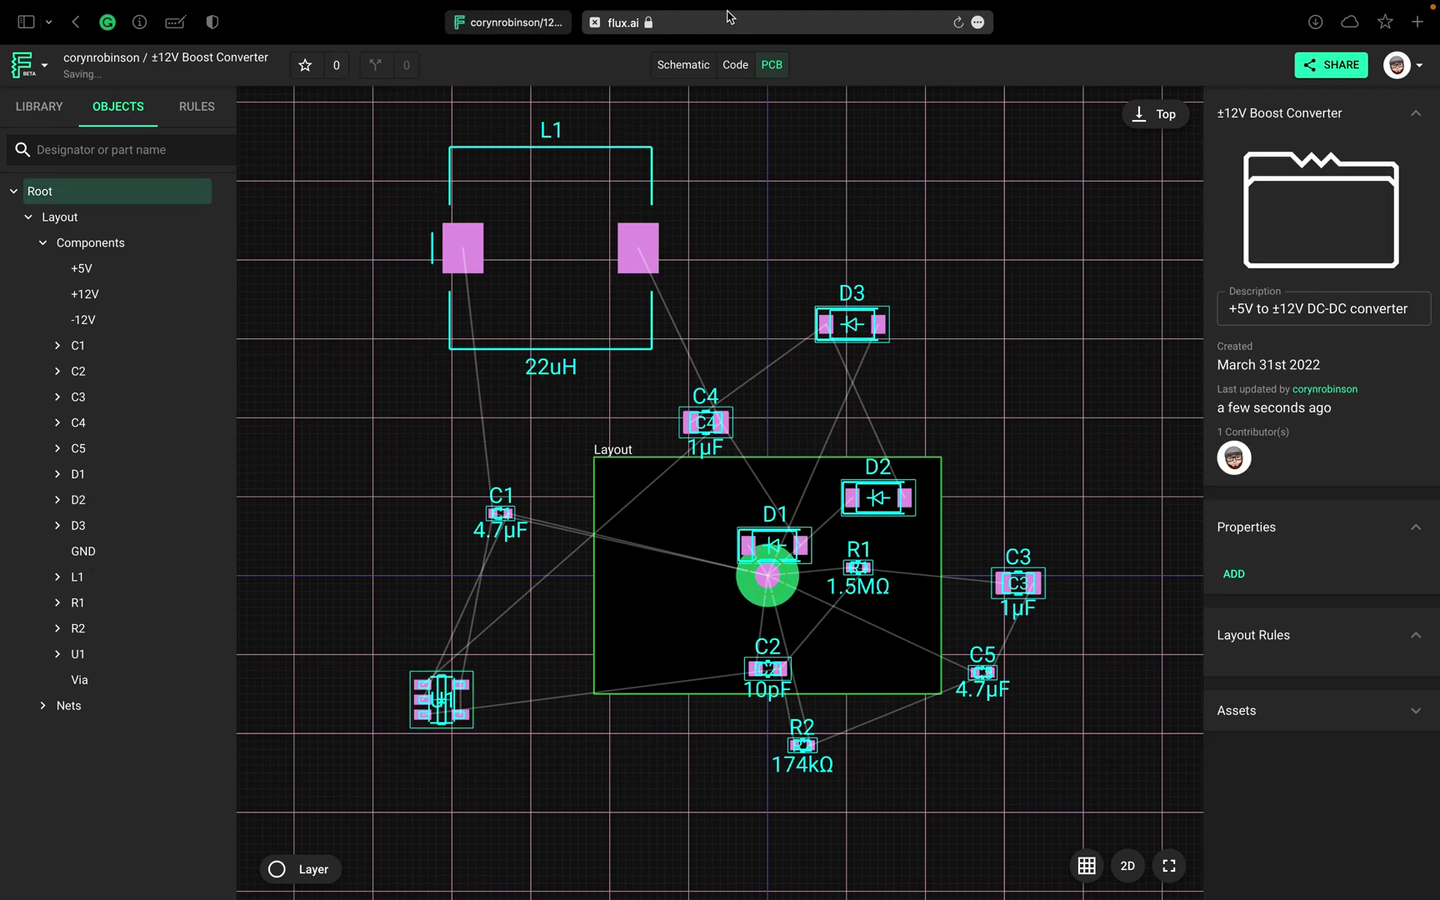
click(957, 23)
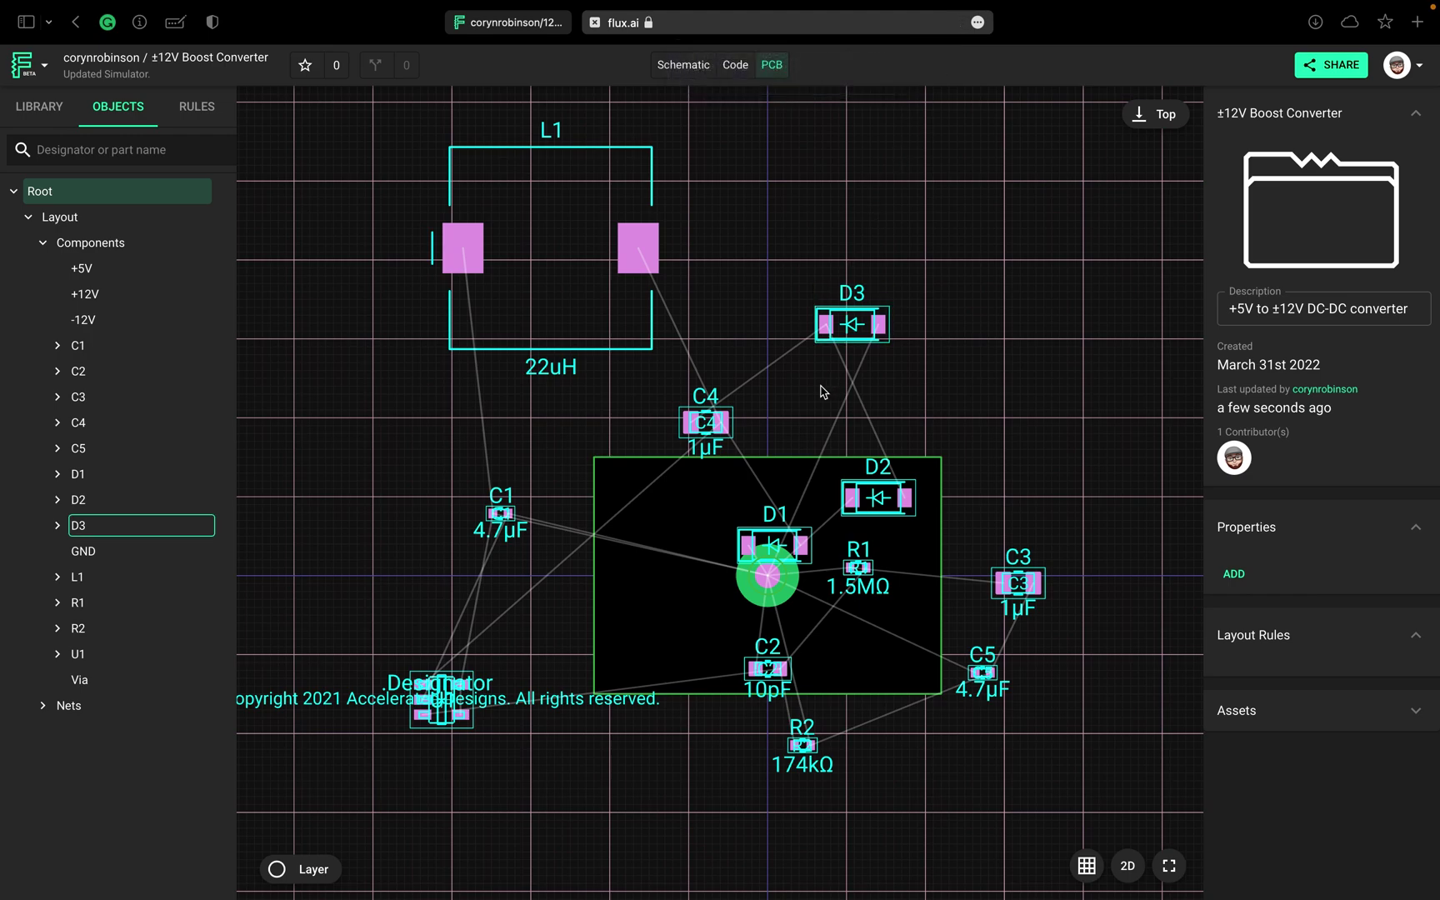
Step: Place the via in the board's lower-left corner and a copy of it in the upper-right corner, moving D2 above the board to make room
drag(747, 596, 611, 679)
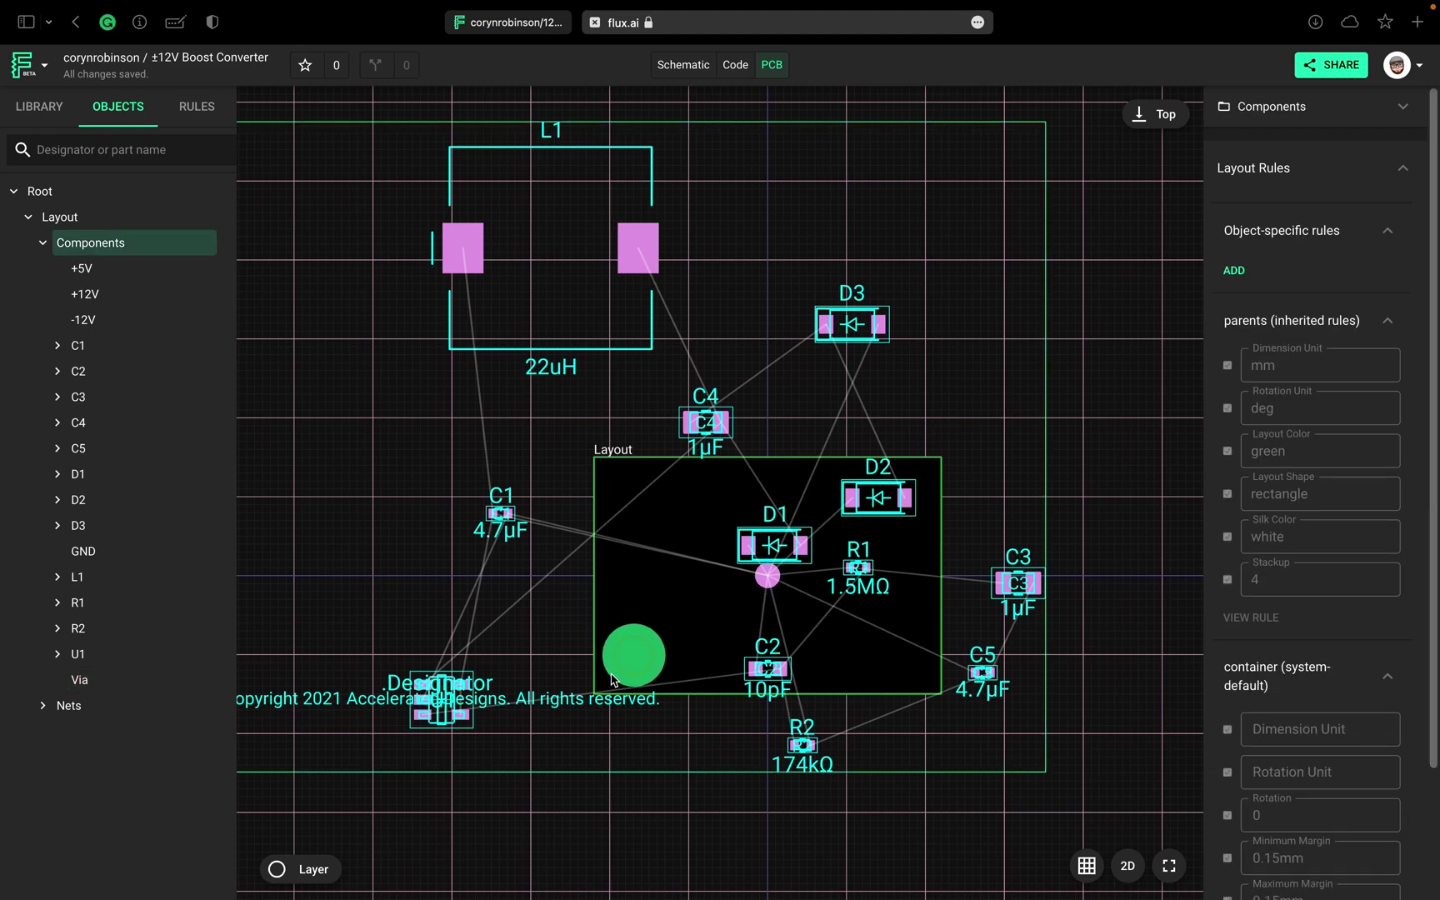
drag(877, 497, 892, 414)
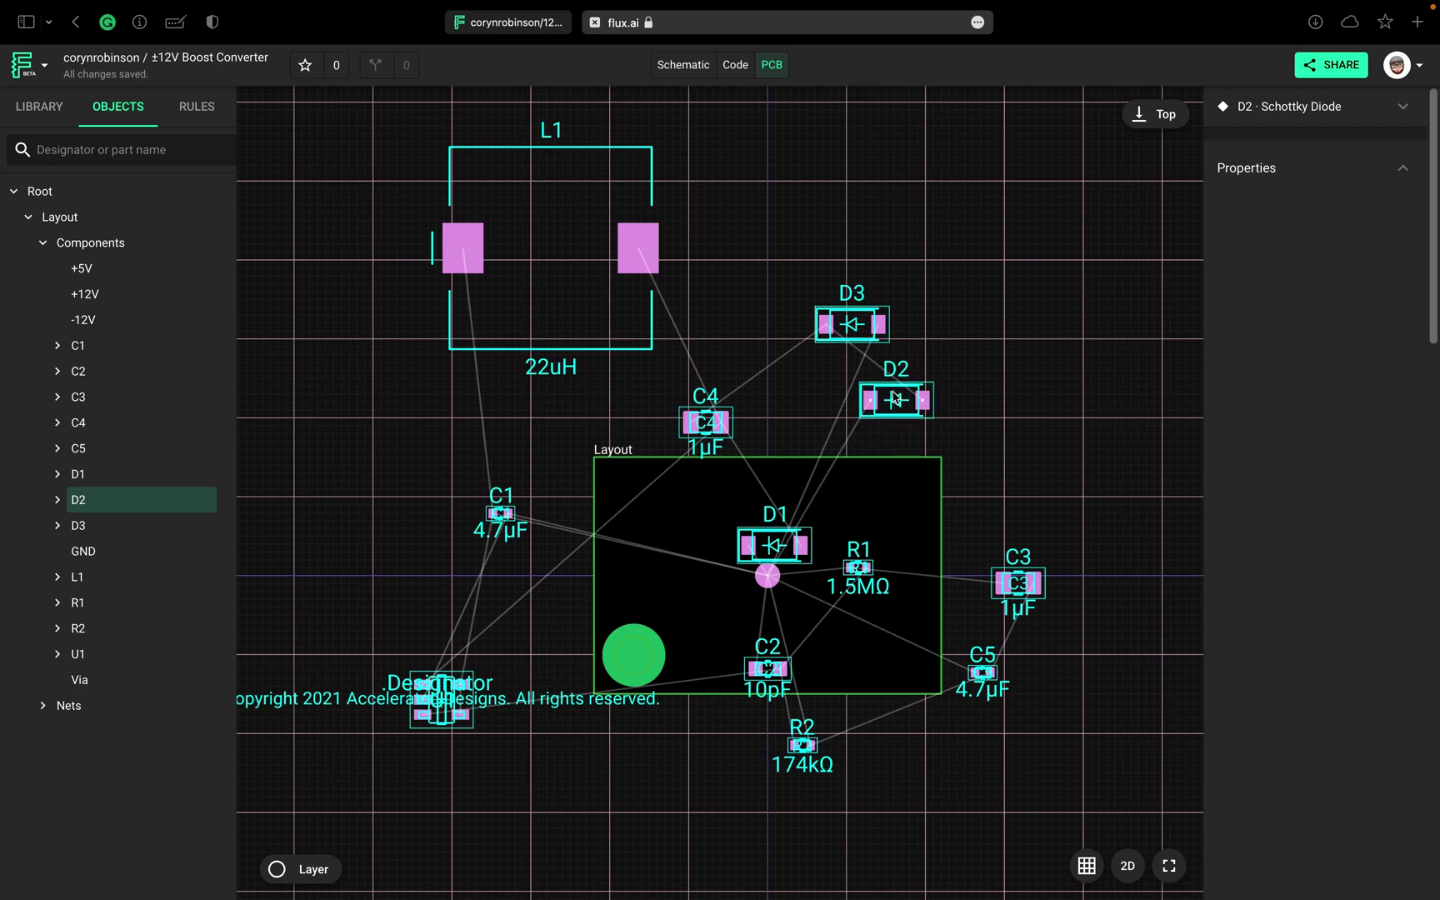
click(656, 650)
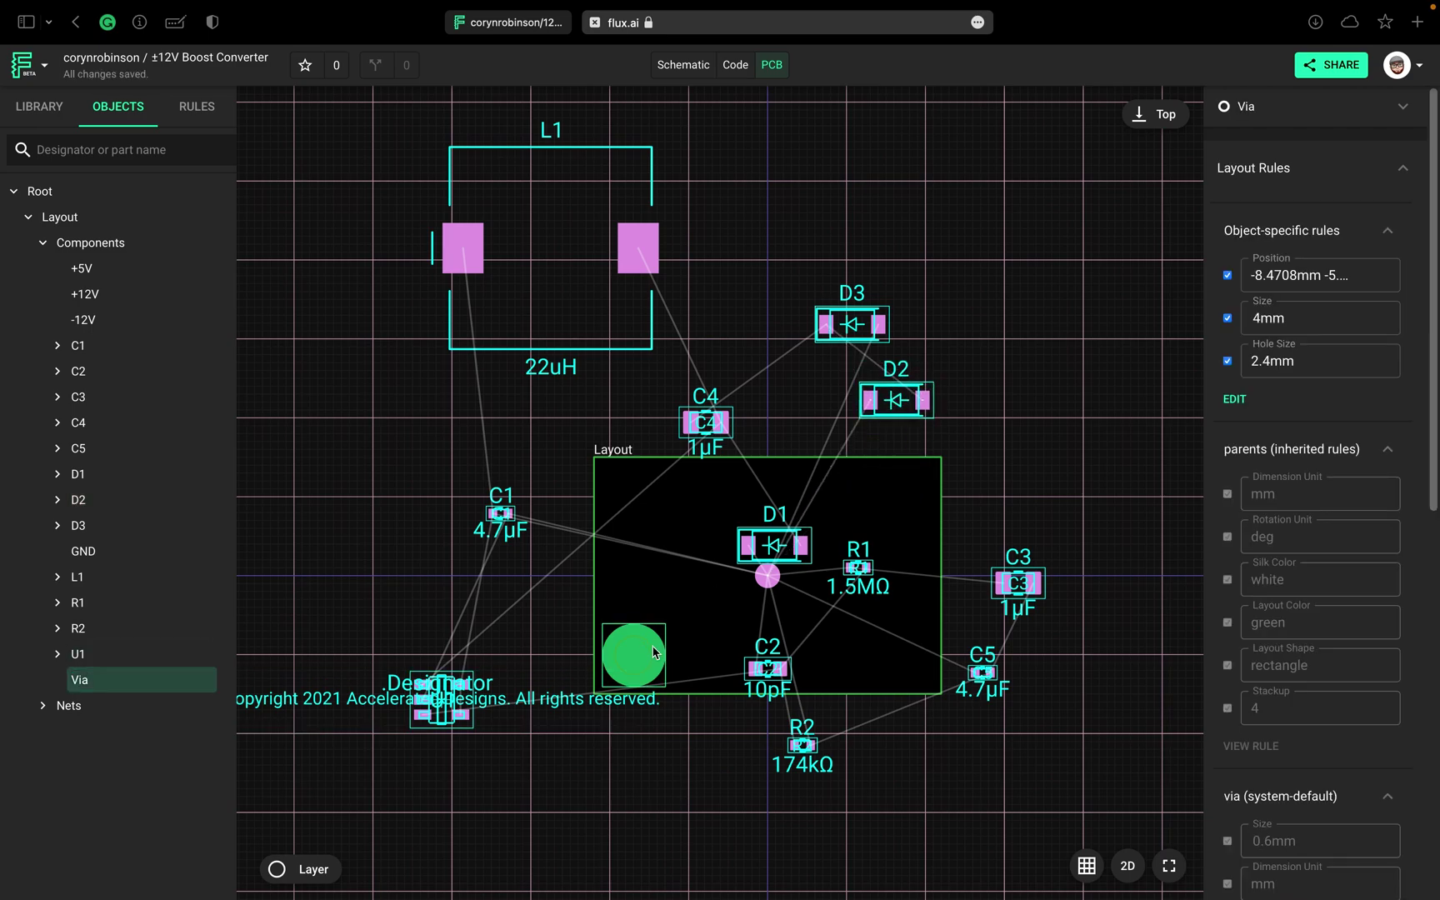
key(ctrl+v)
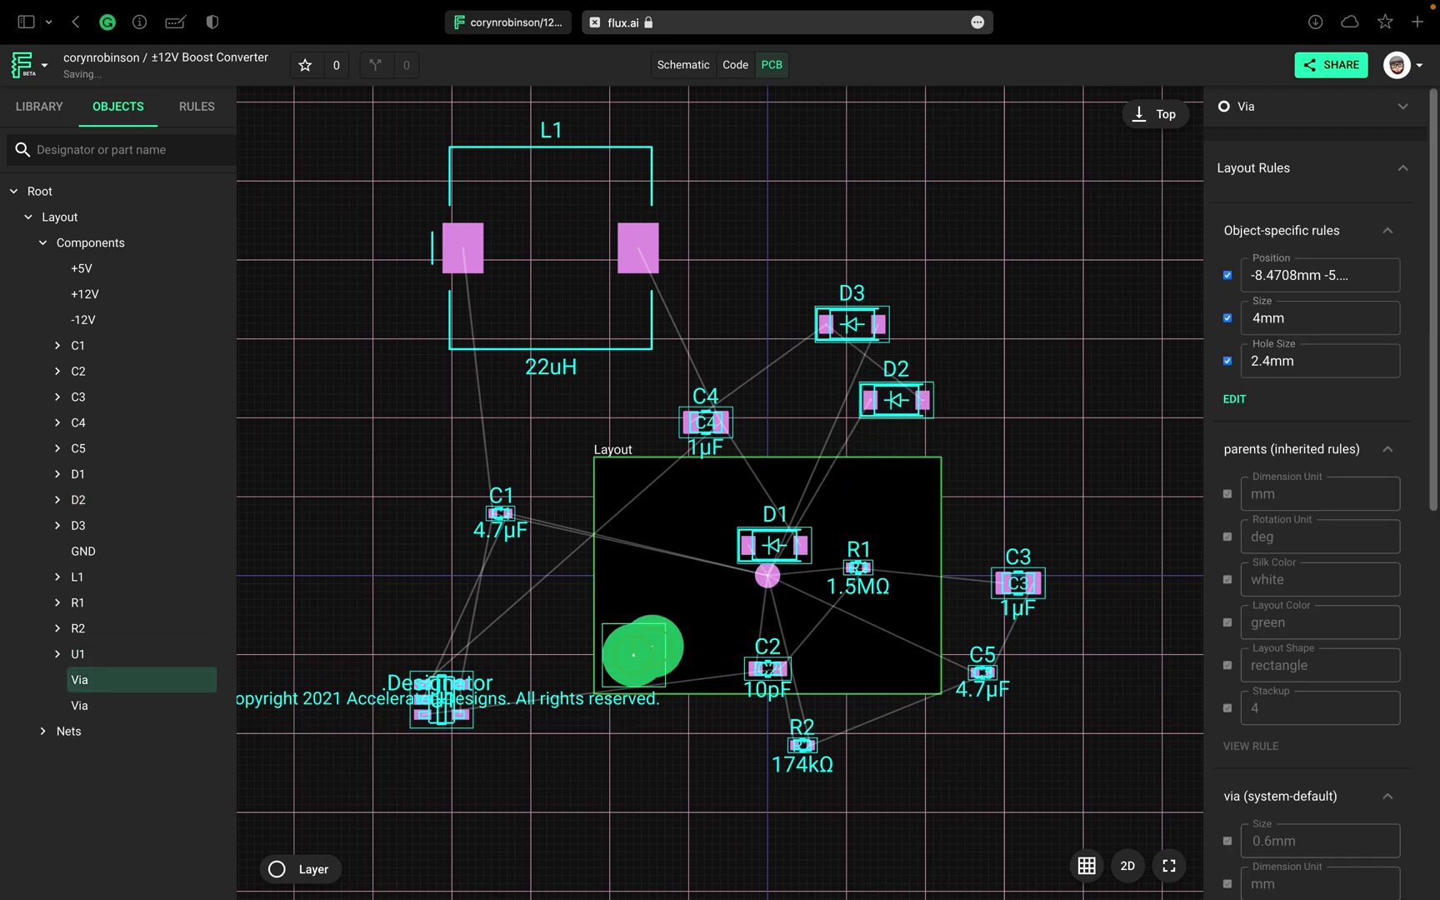
drag(677, 646, 930, 492)
click(1018, 503)
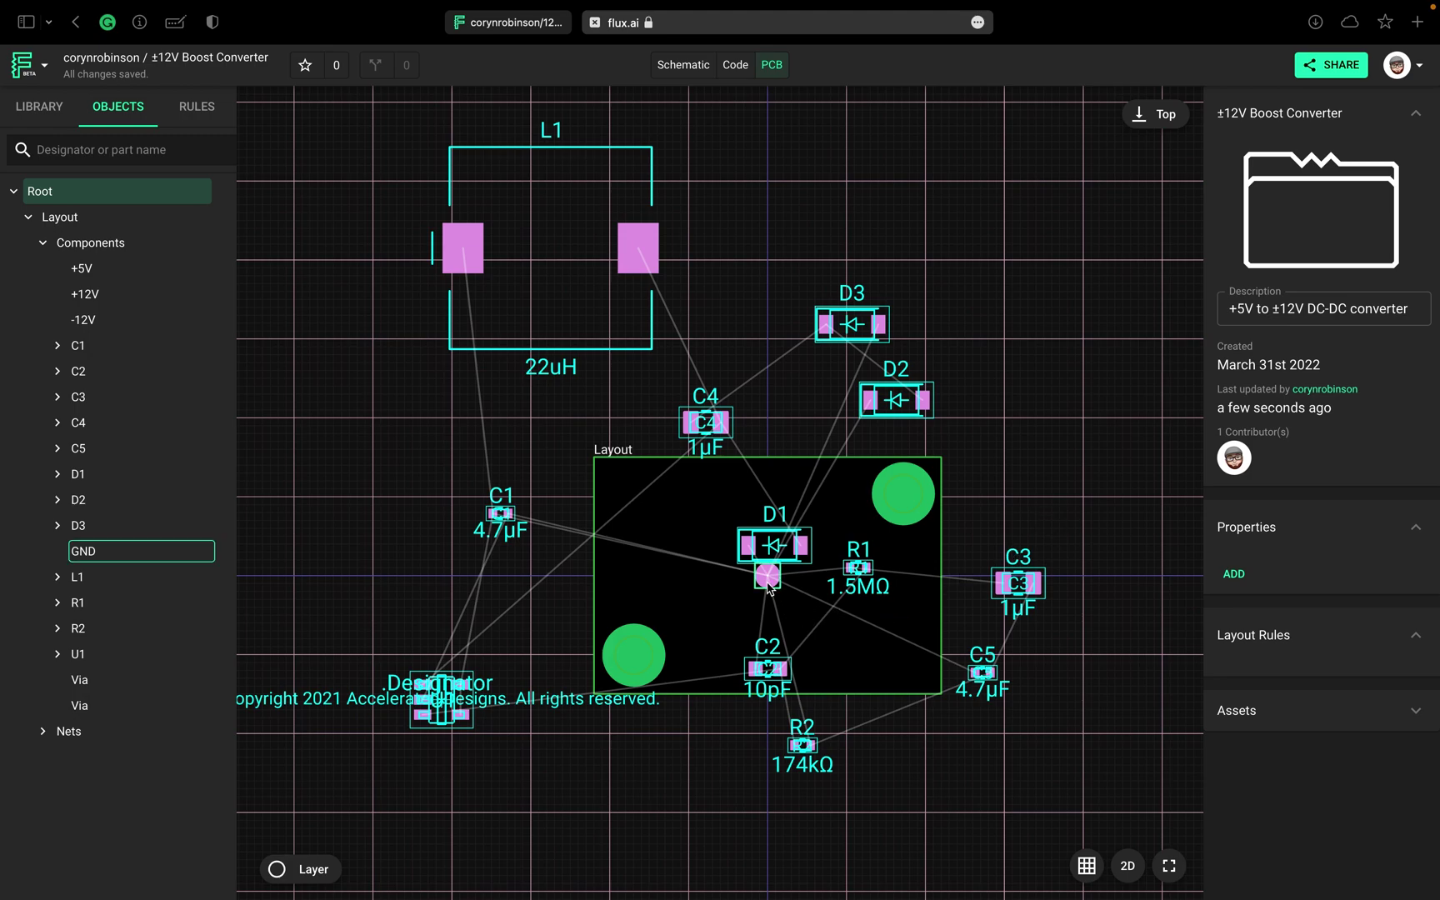
Step: Move the GND terminal to the board's left side, -12V to its lower right and +5V to its upper left, checking the terminals in the schematic
drag(767, 588, 650, 586)
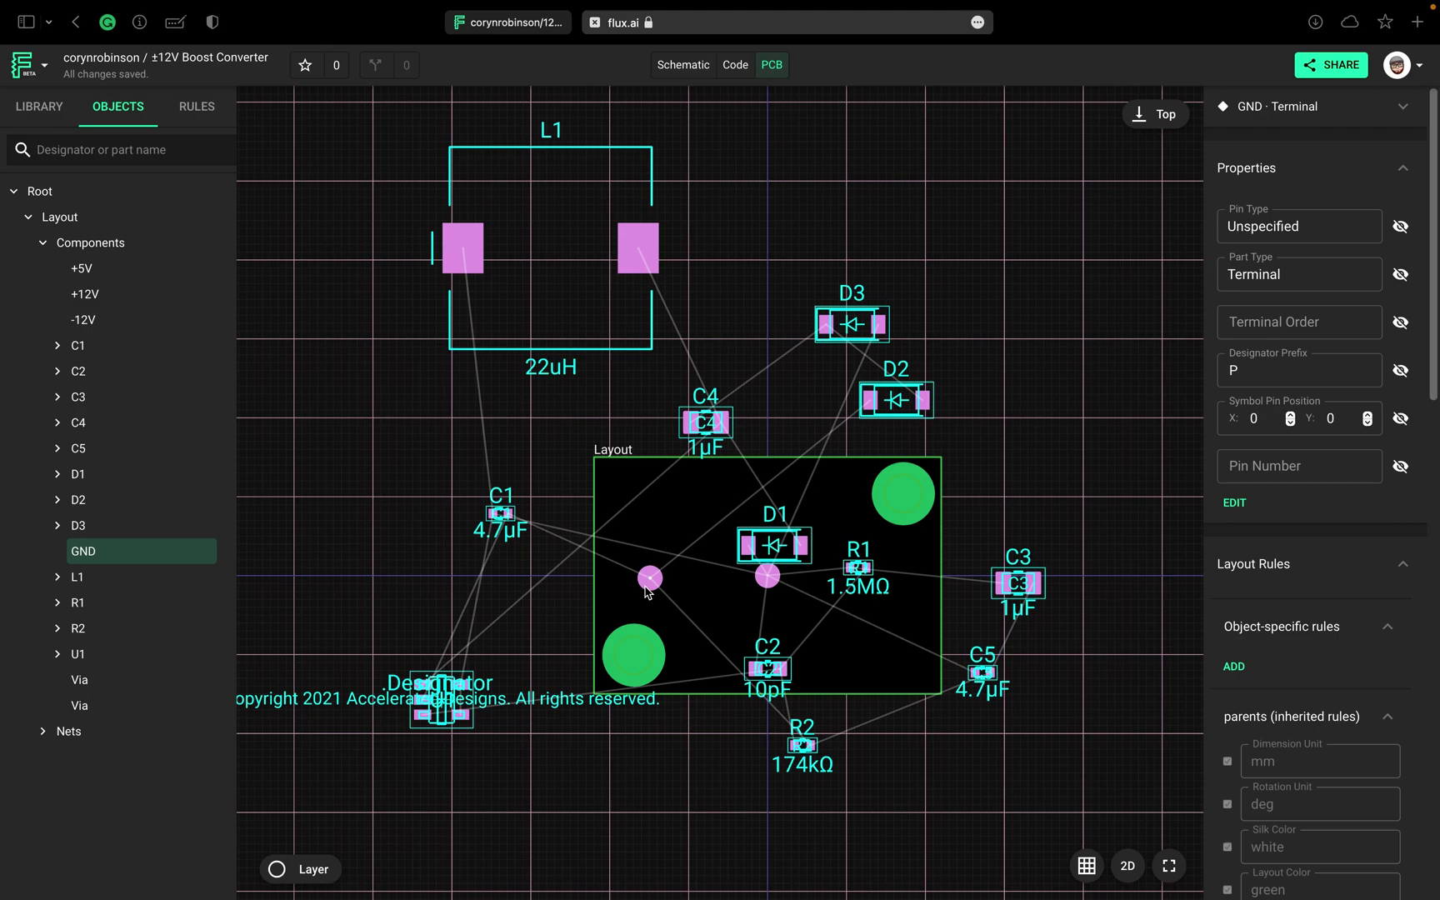
click(681, 67)
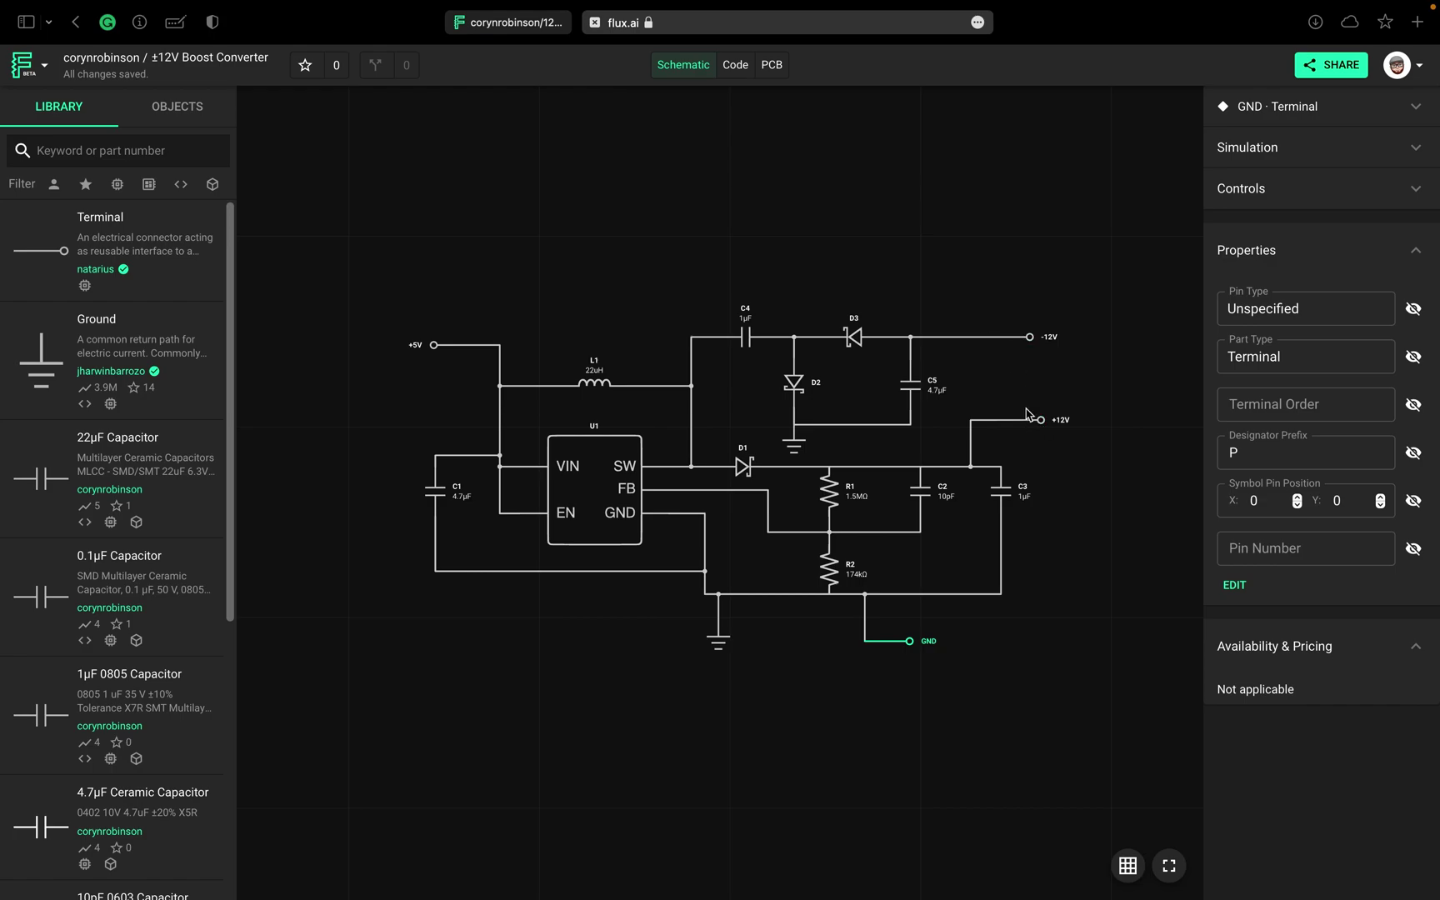
click(883, 708)
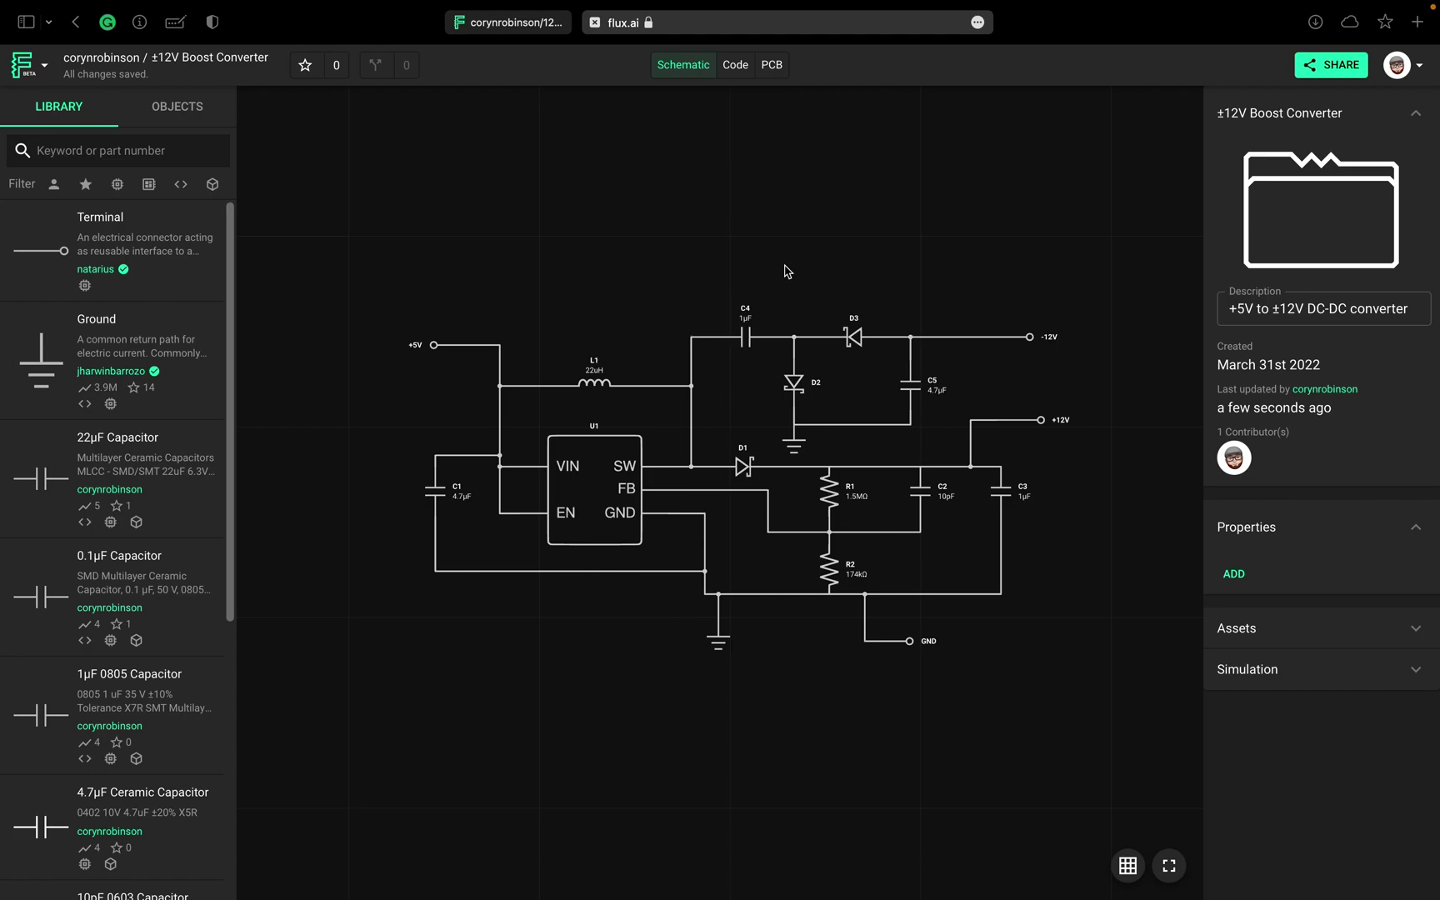
click(463, 354)
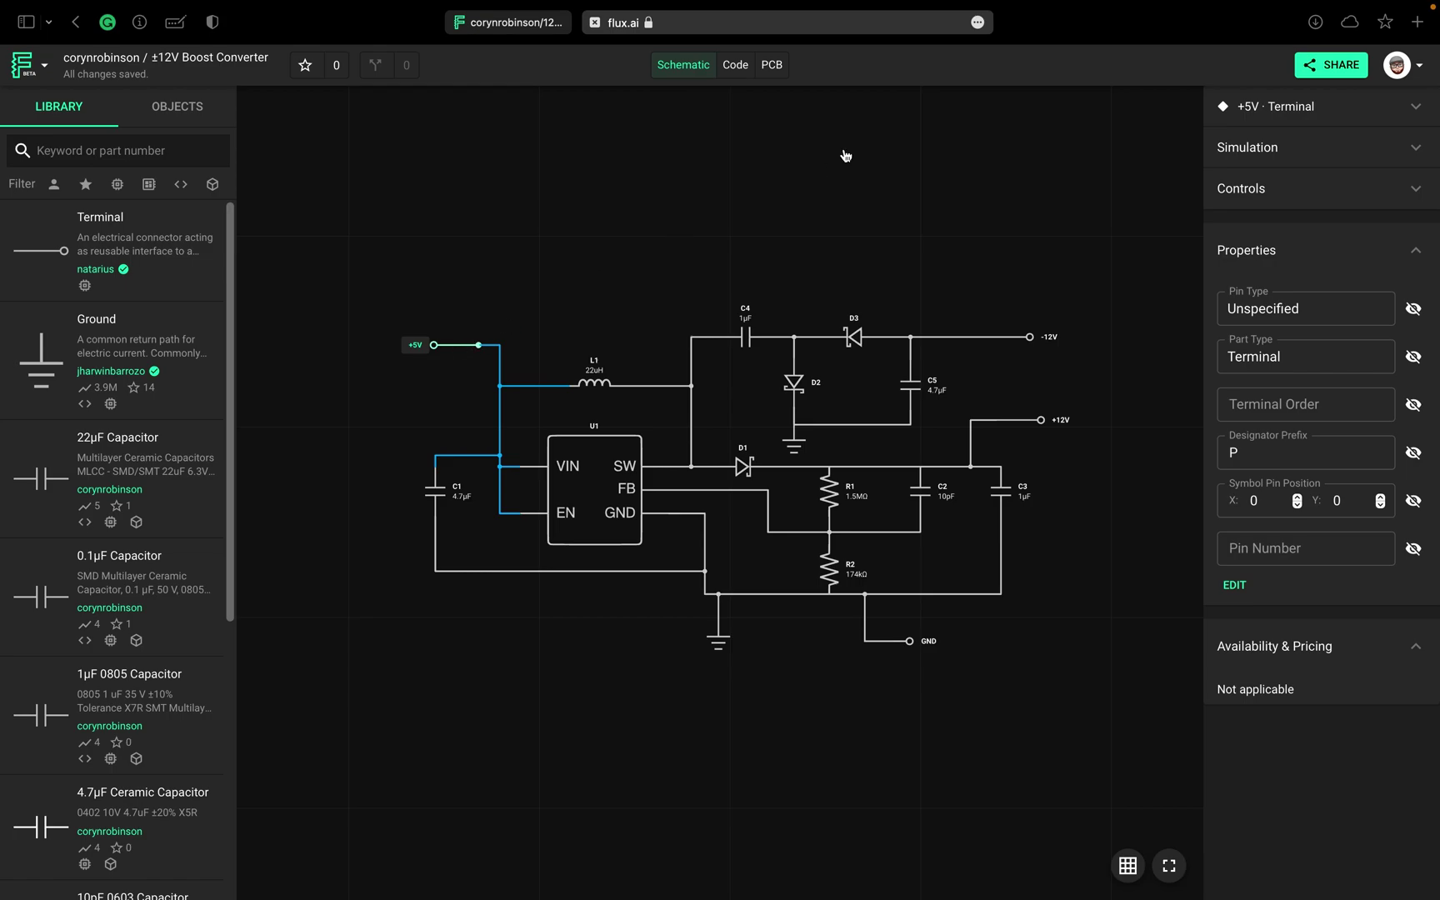
click(772, 65)
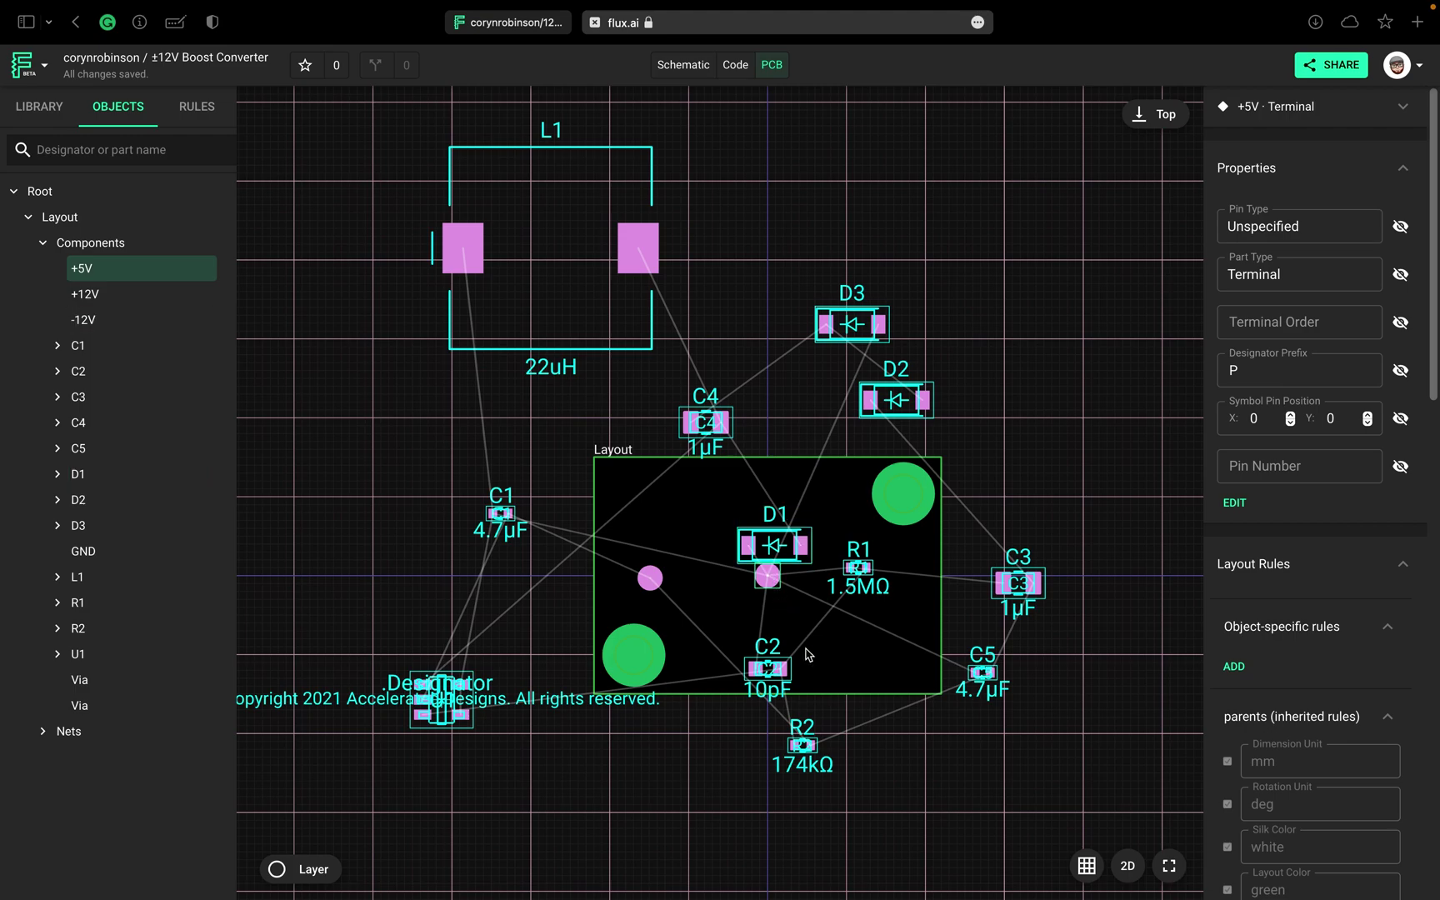
drag(767, 576, 883, 640)
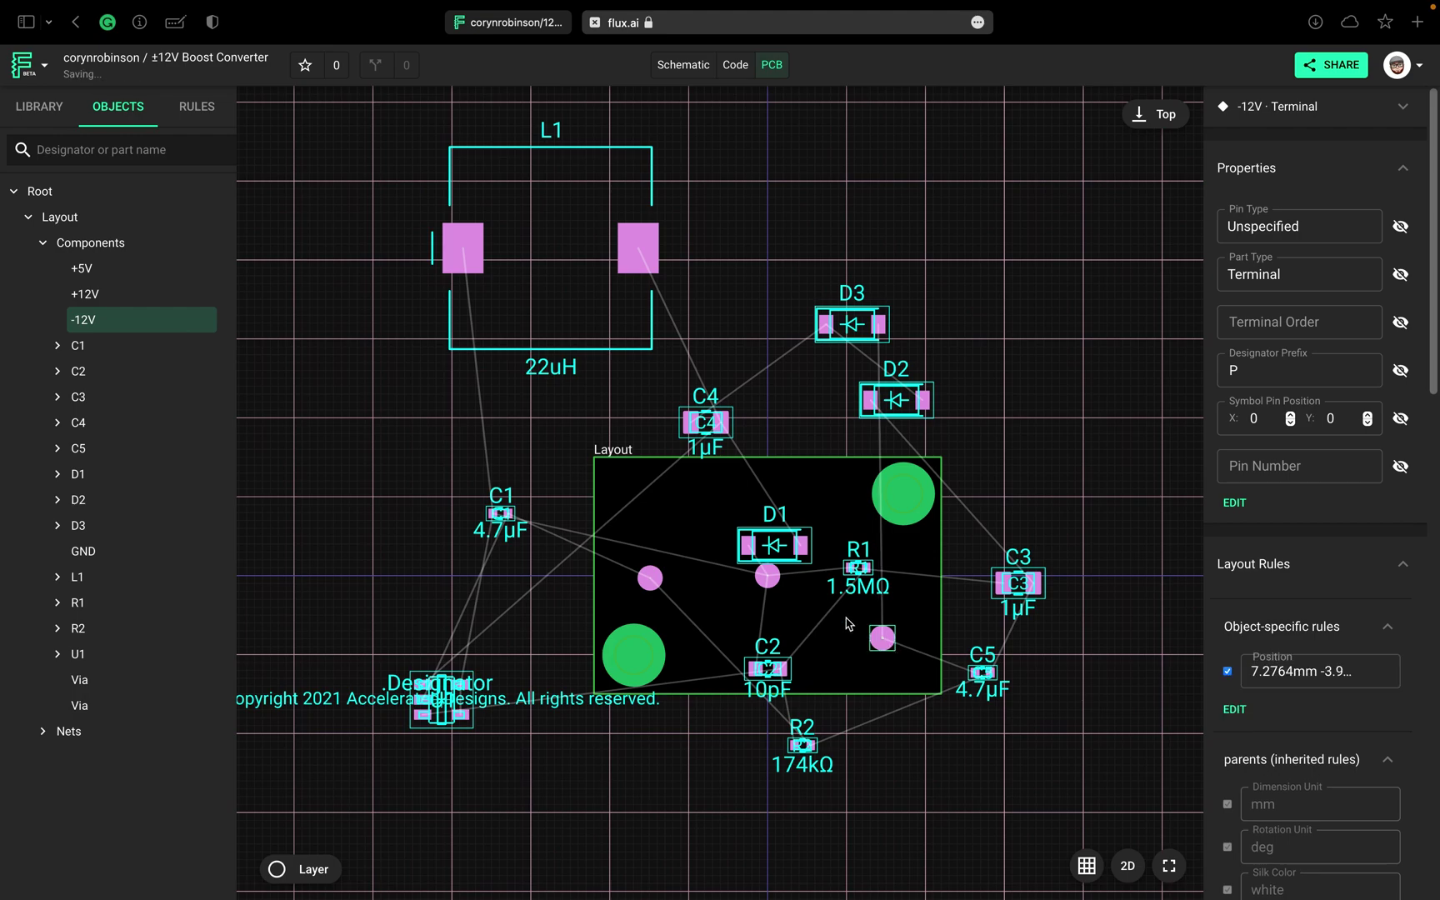
drag(763, 583, 632, 515)
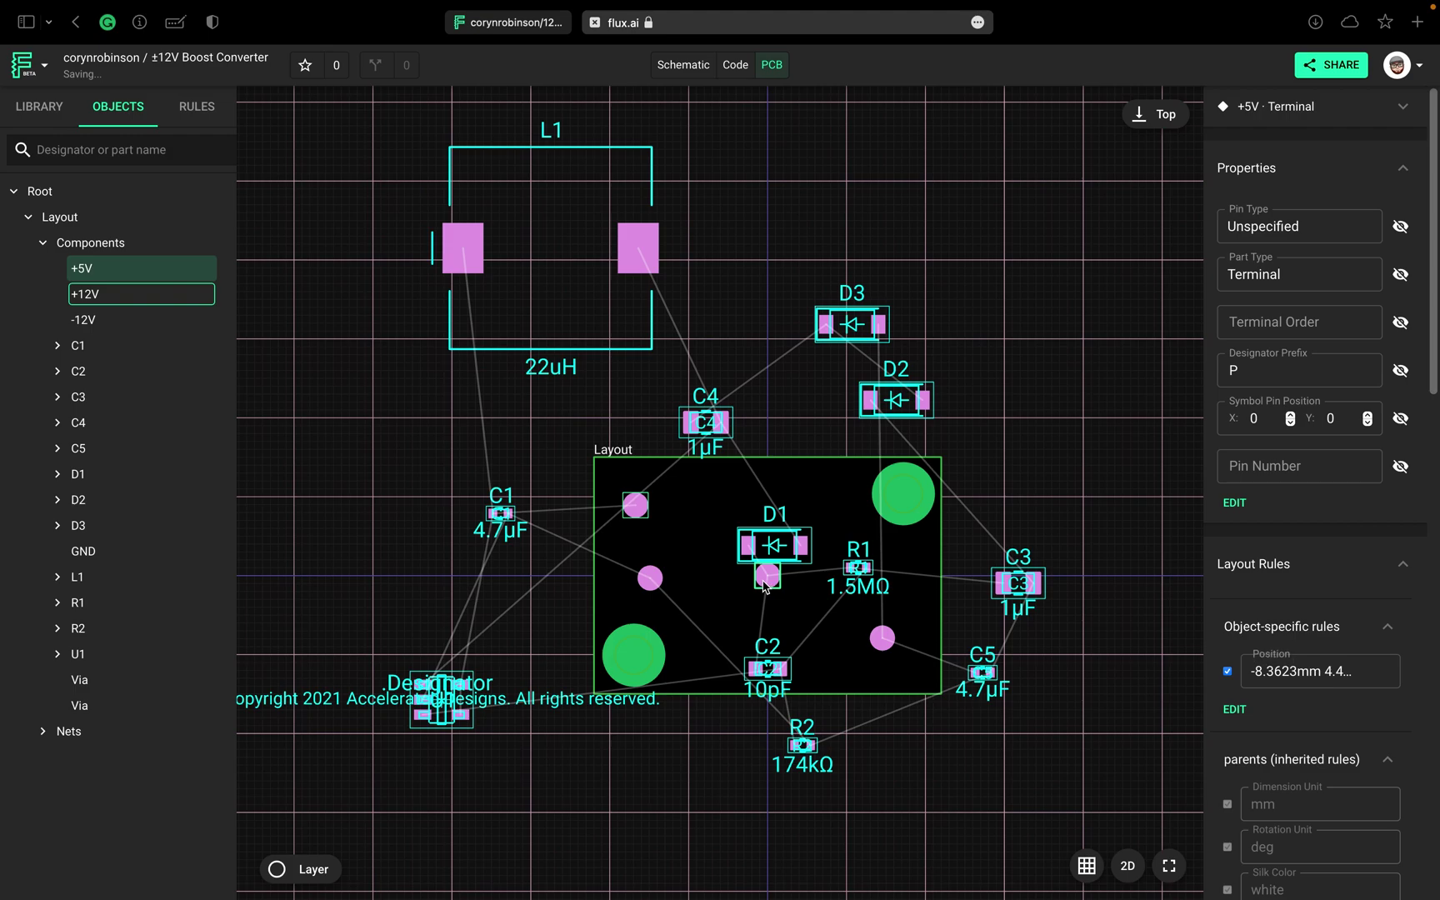
Step: Move the +12V terminal from below D1 to the board's right side, just above the -12V terminal
drag(760, 583, 897, 600)
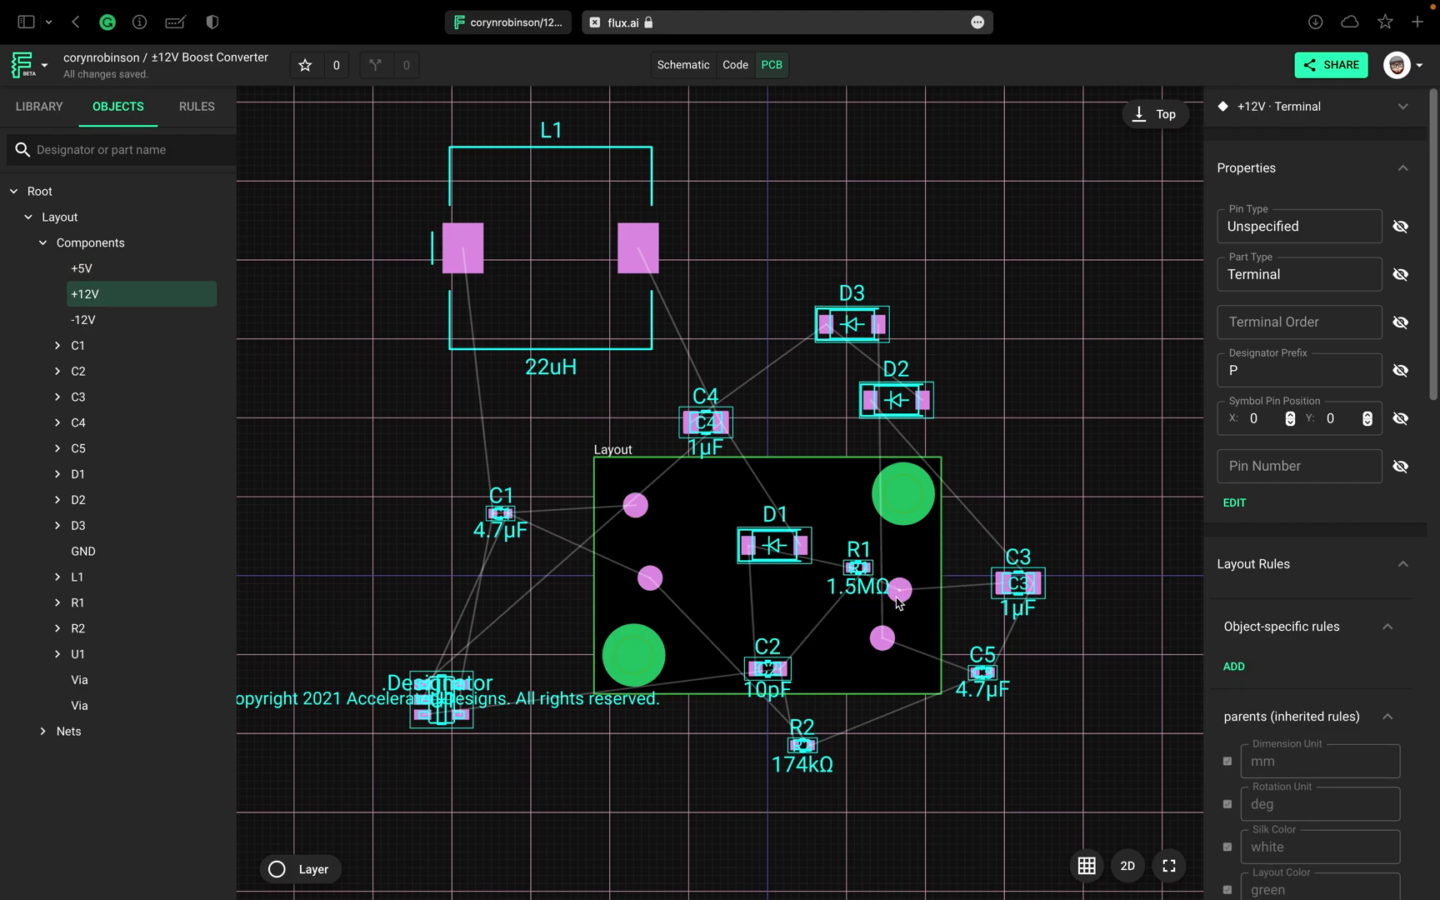
click(631, 474)
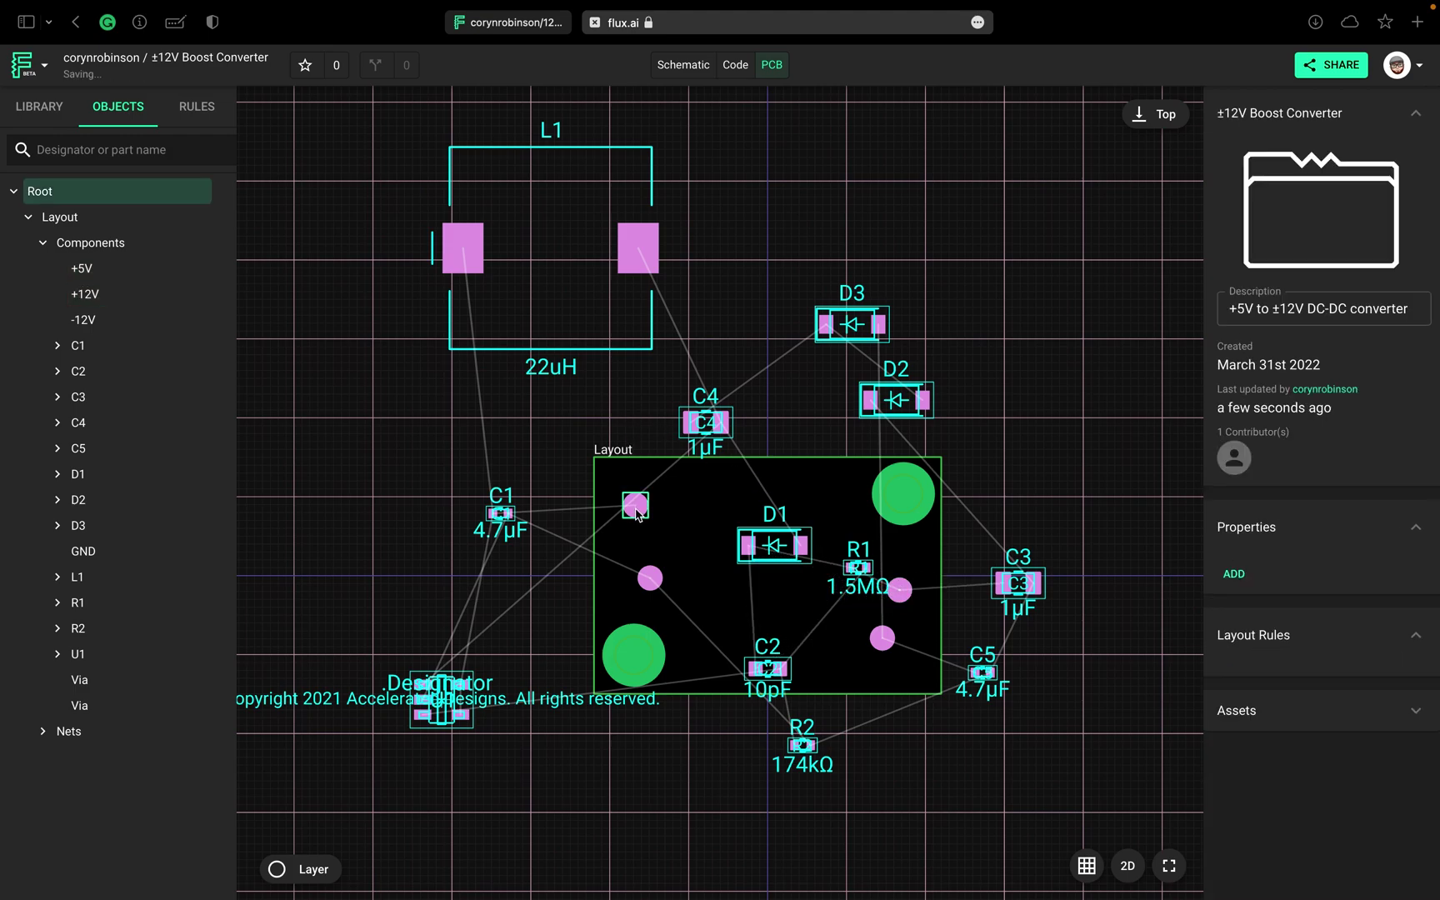
Step: Add a text object to the +5V terminal
scroll(618, 528, up, 1)
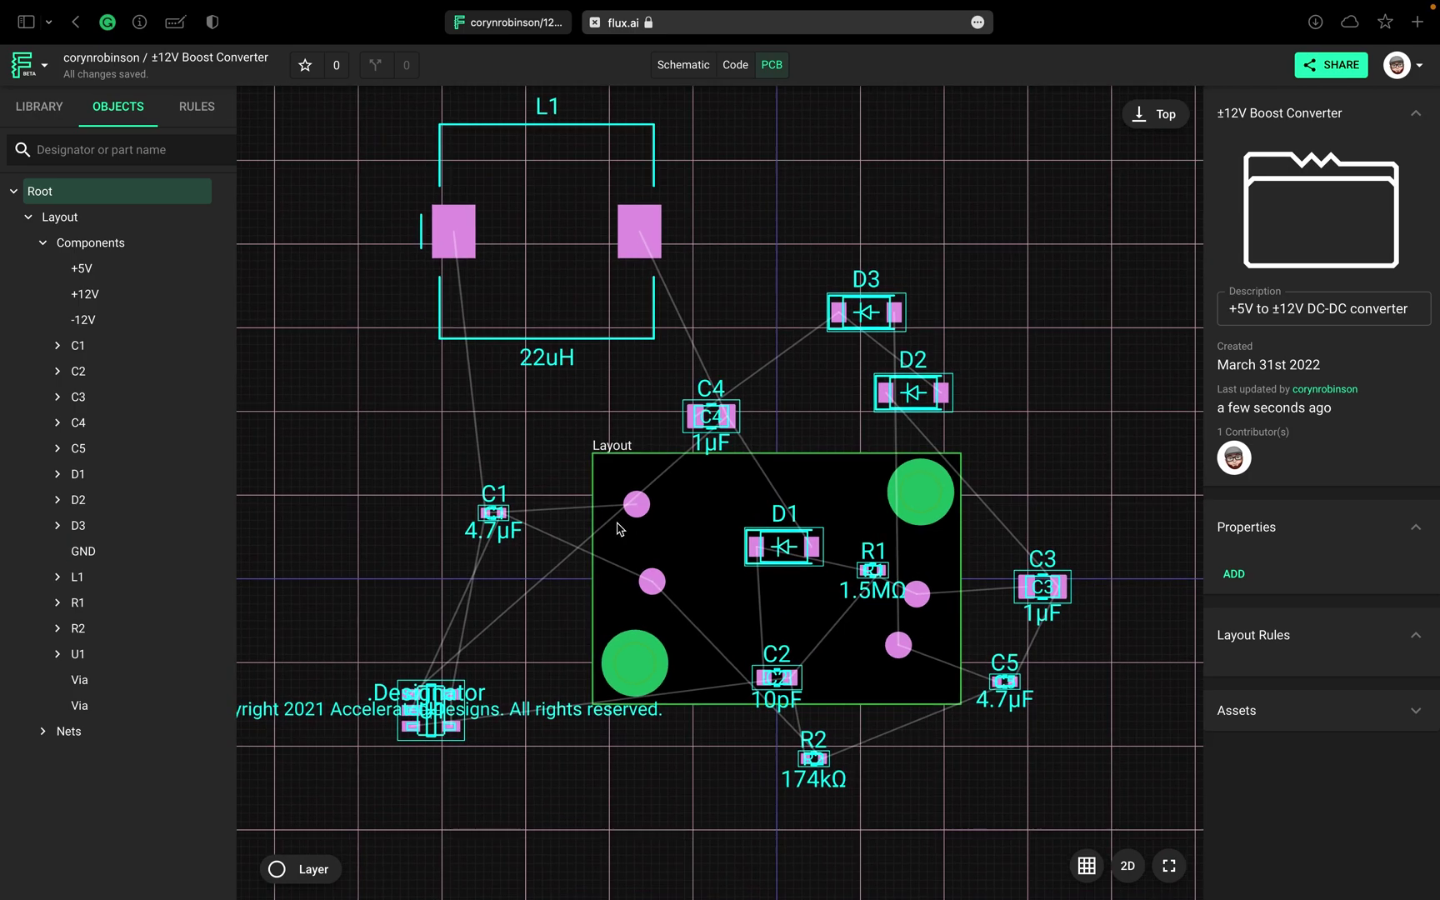
scroll(618, 528, up, 3)
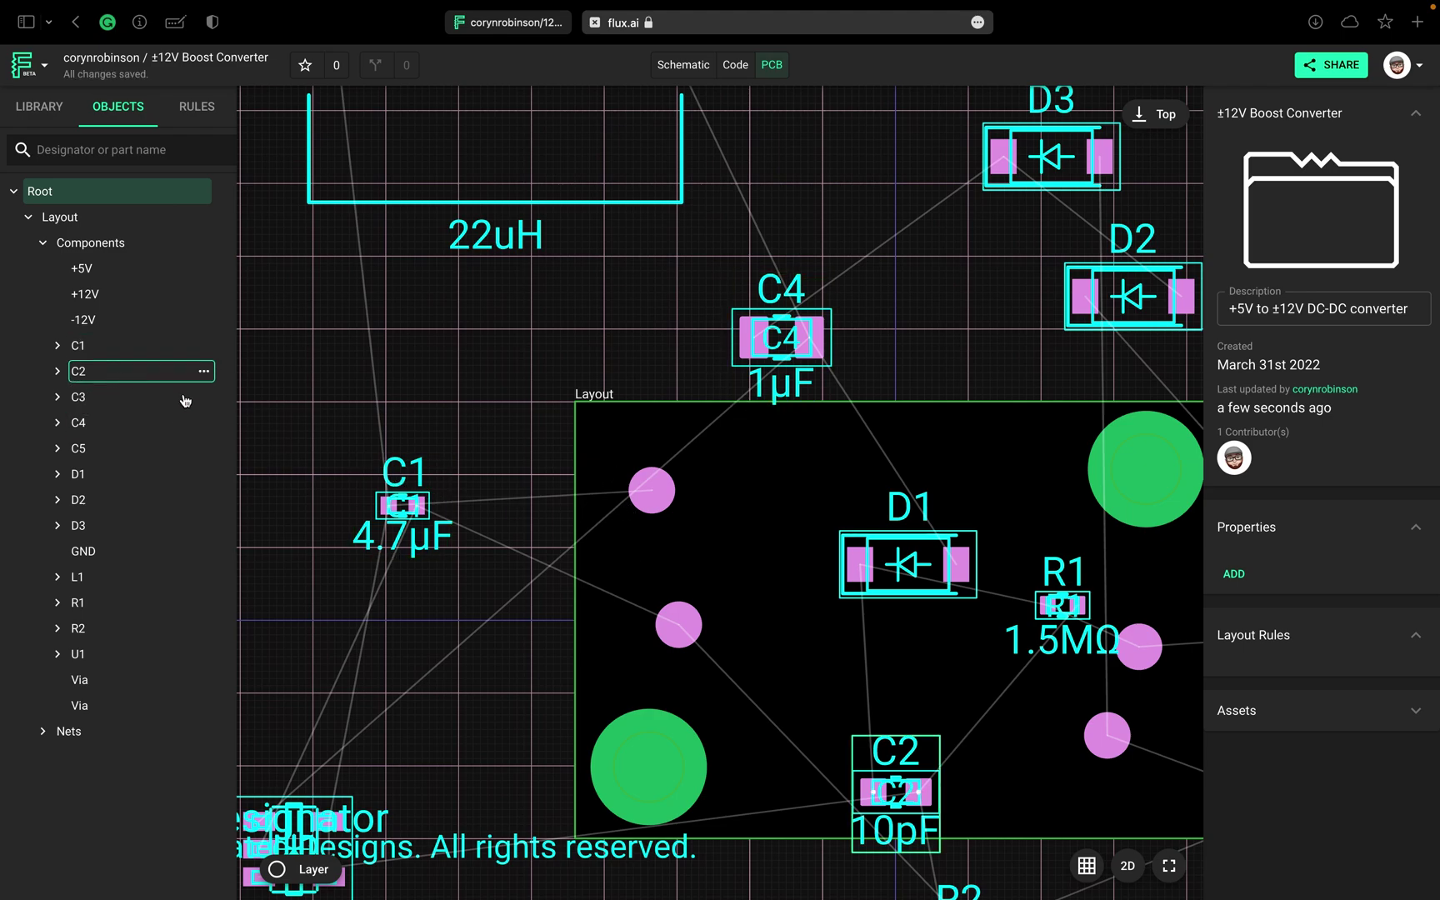
click(641, 490)
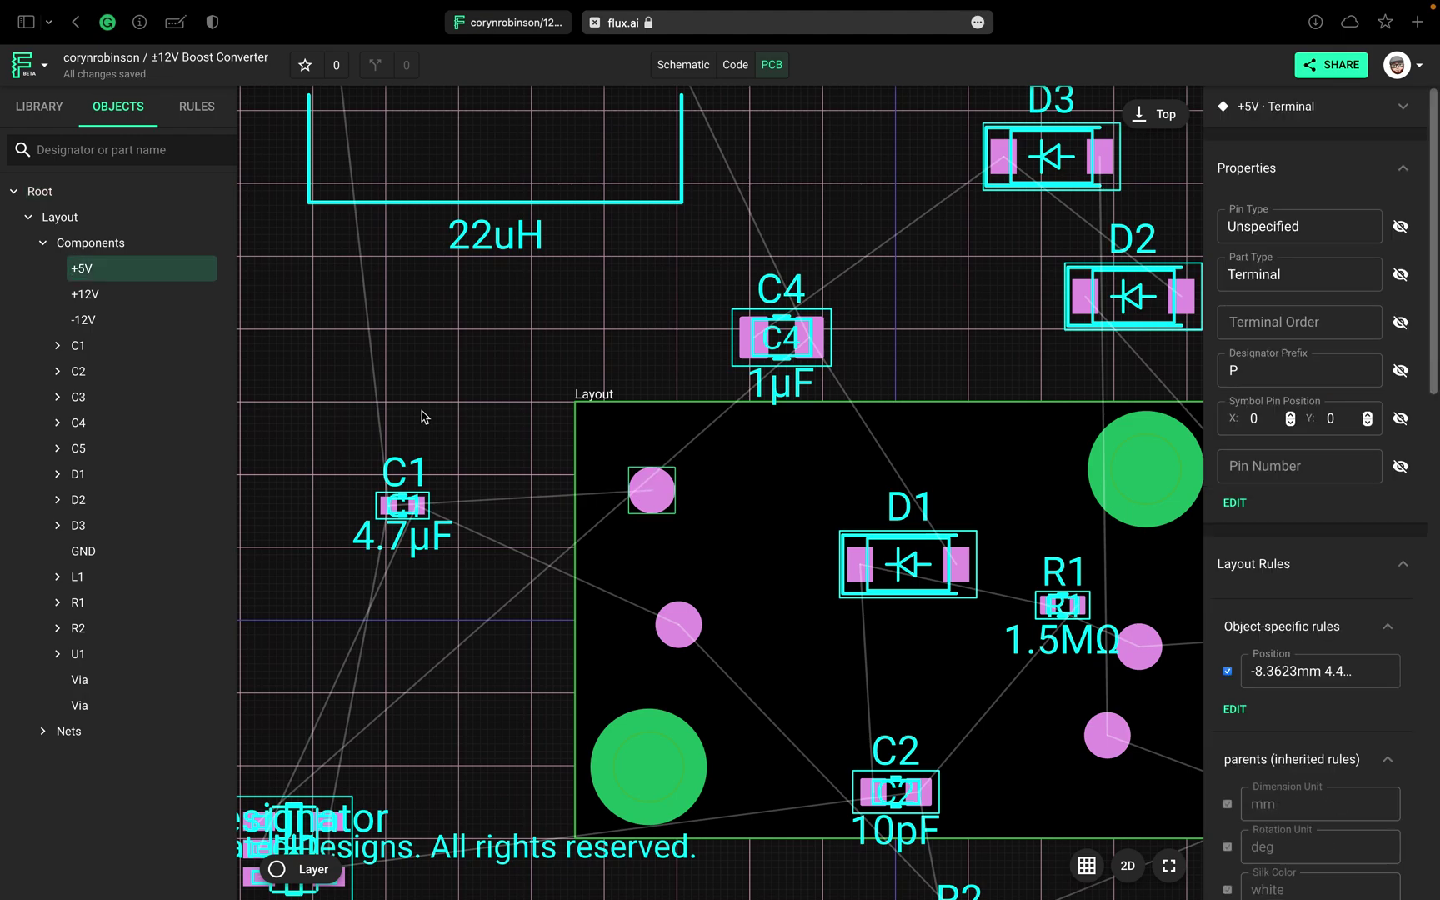
click(204, 269)
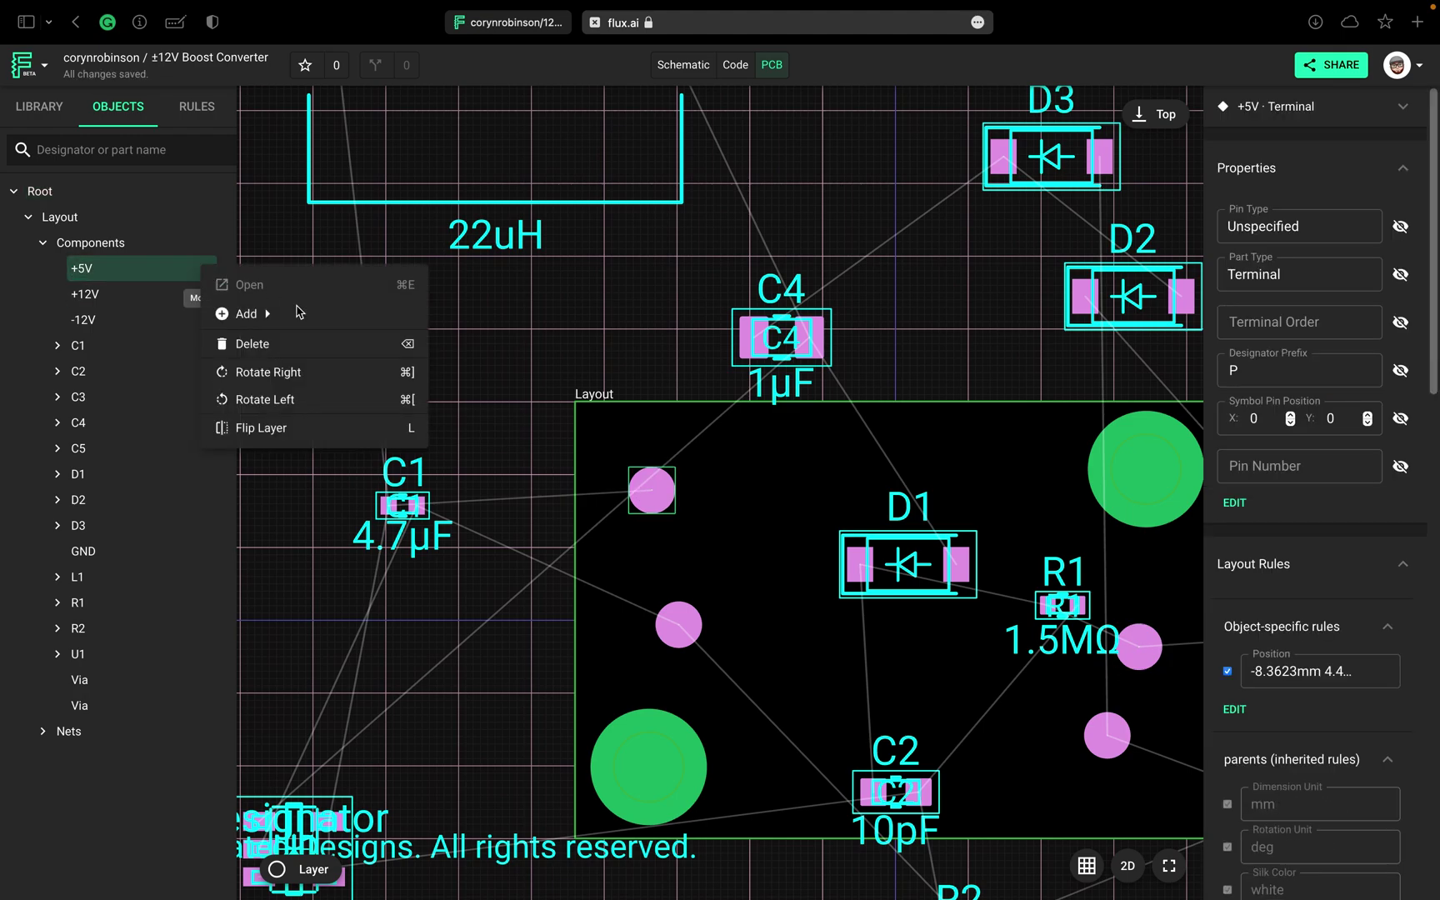
mouse_move(329, 324)
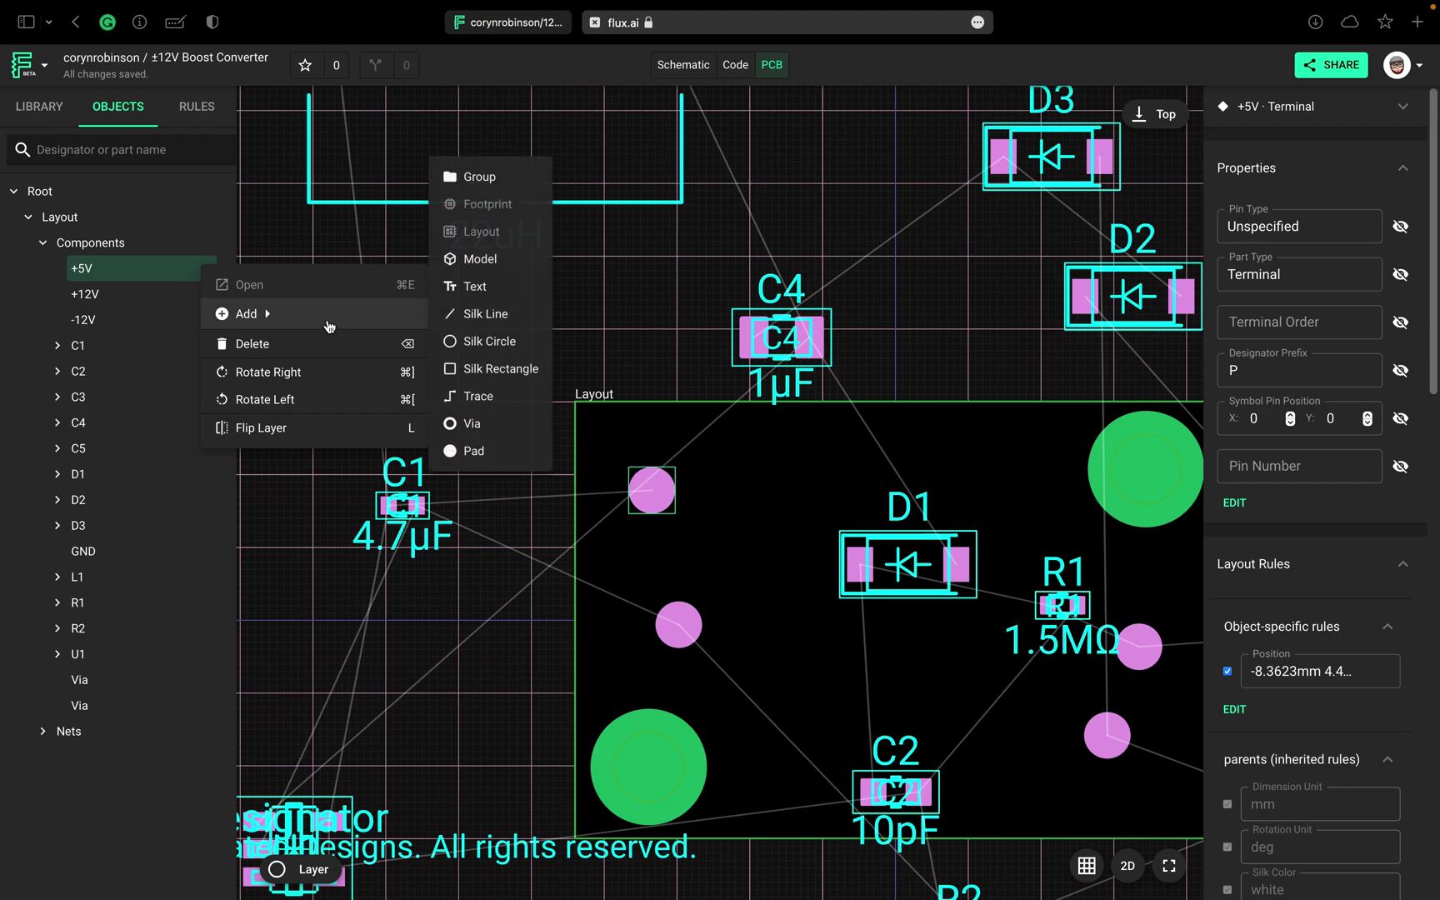
click(464, 287)
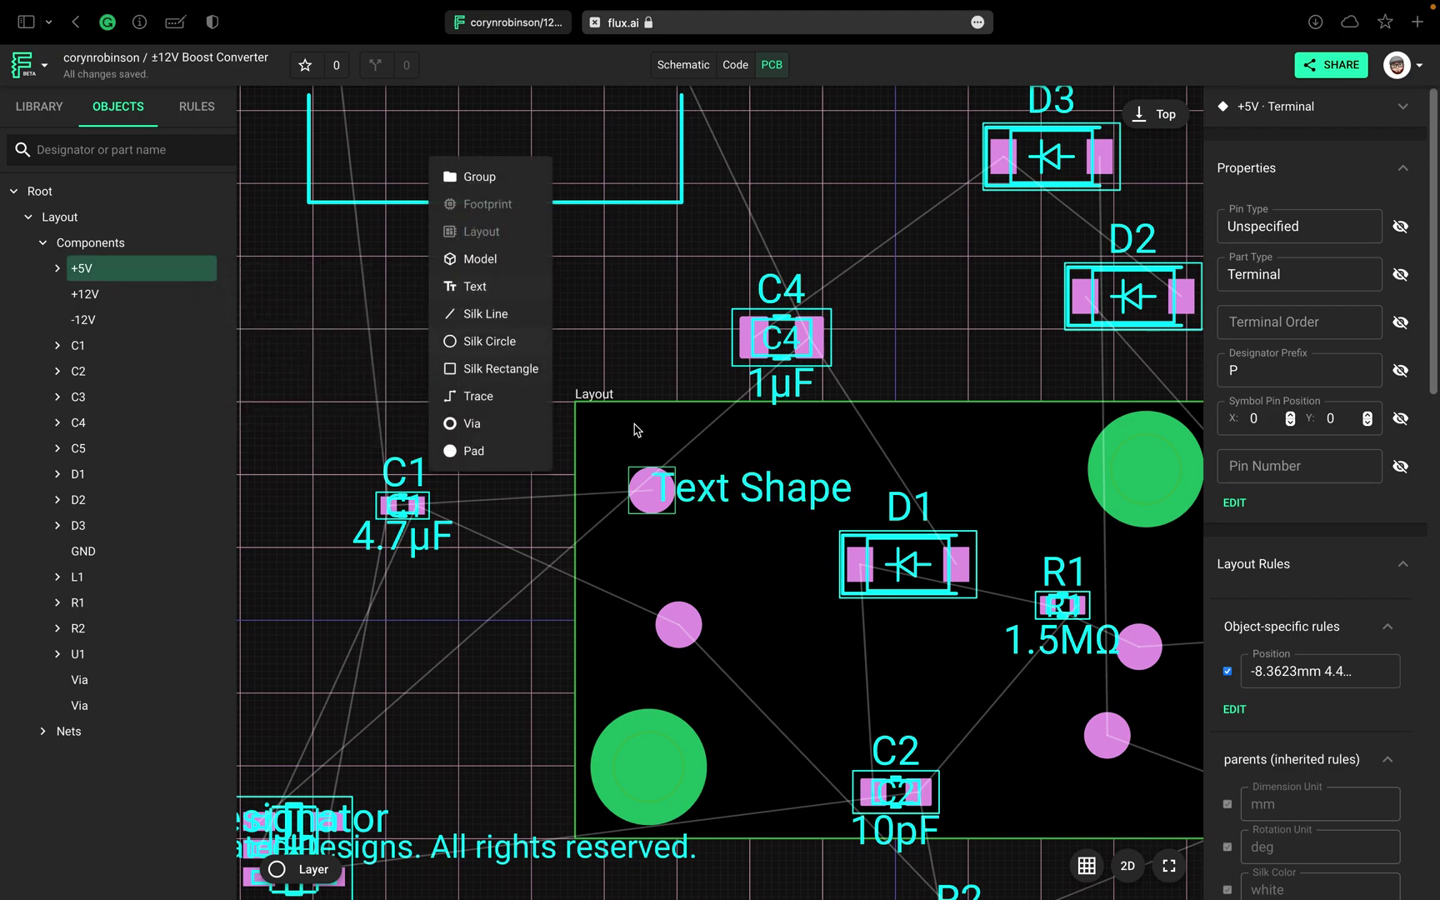
Step: Set the designator of the +5V terminal's text object to "+5V"
click(747, 498)
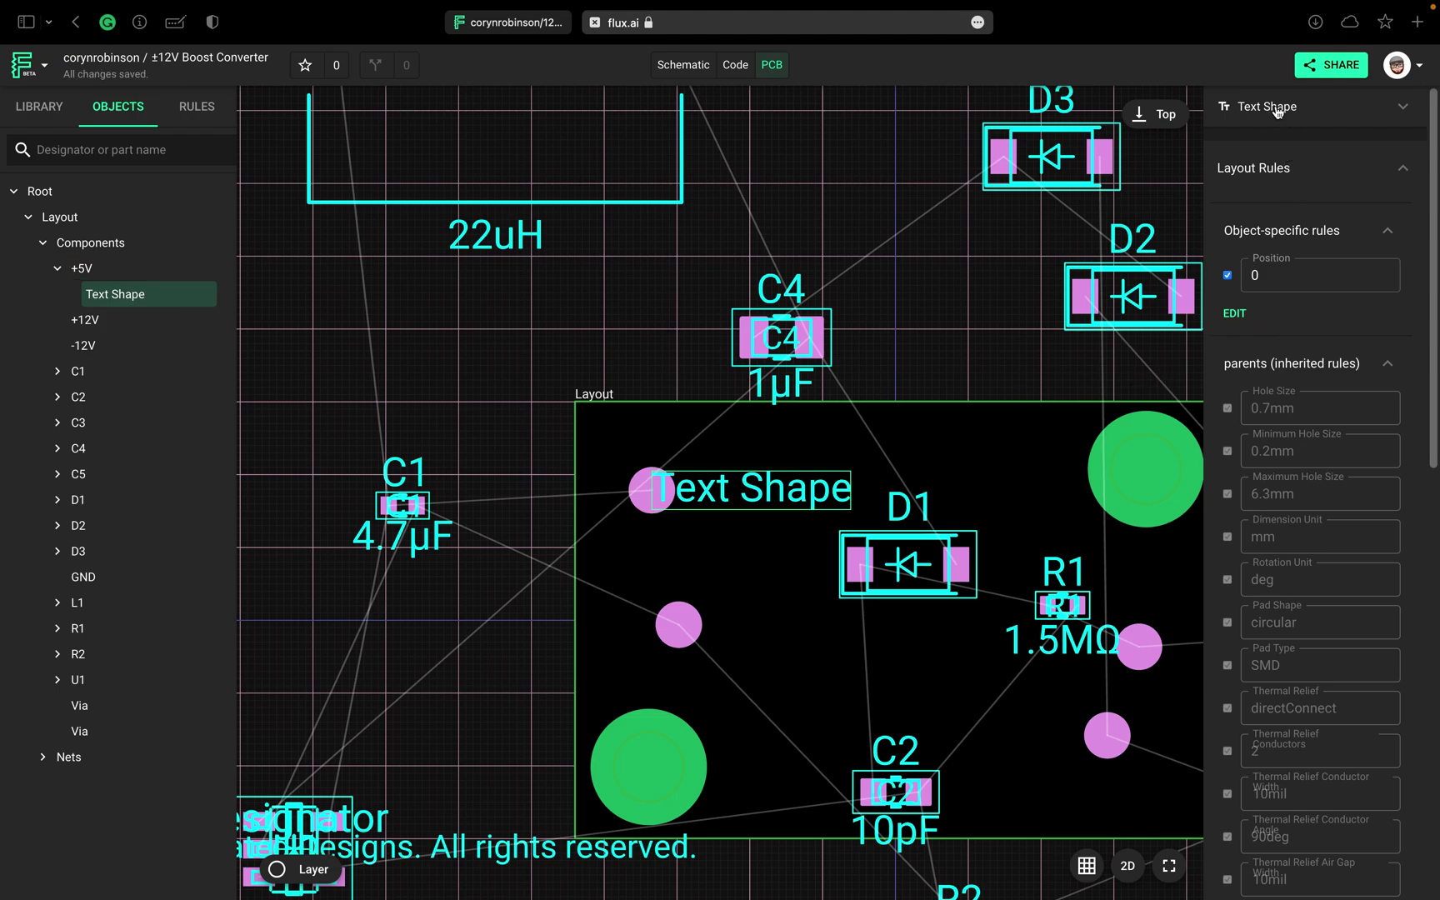
click(1328, 113)
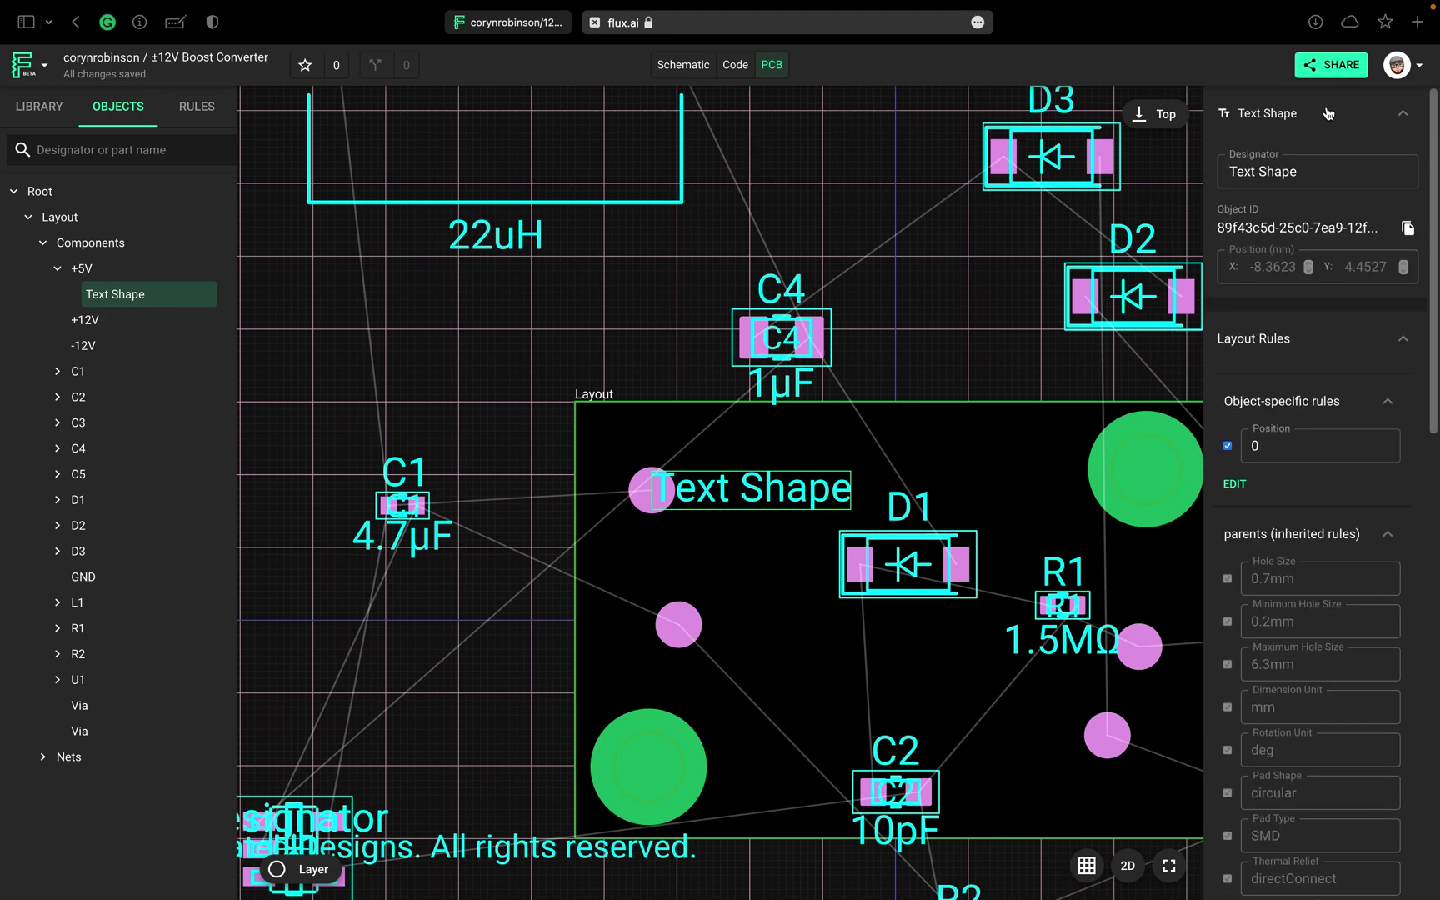
click(1306, 173)
drag(1308, 171, 1221, 171)
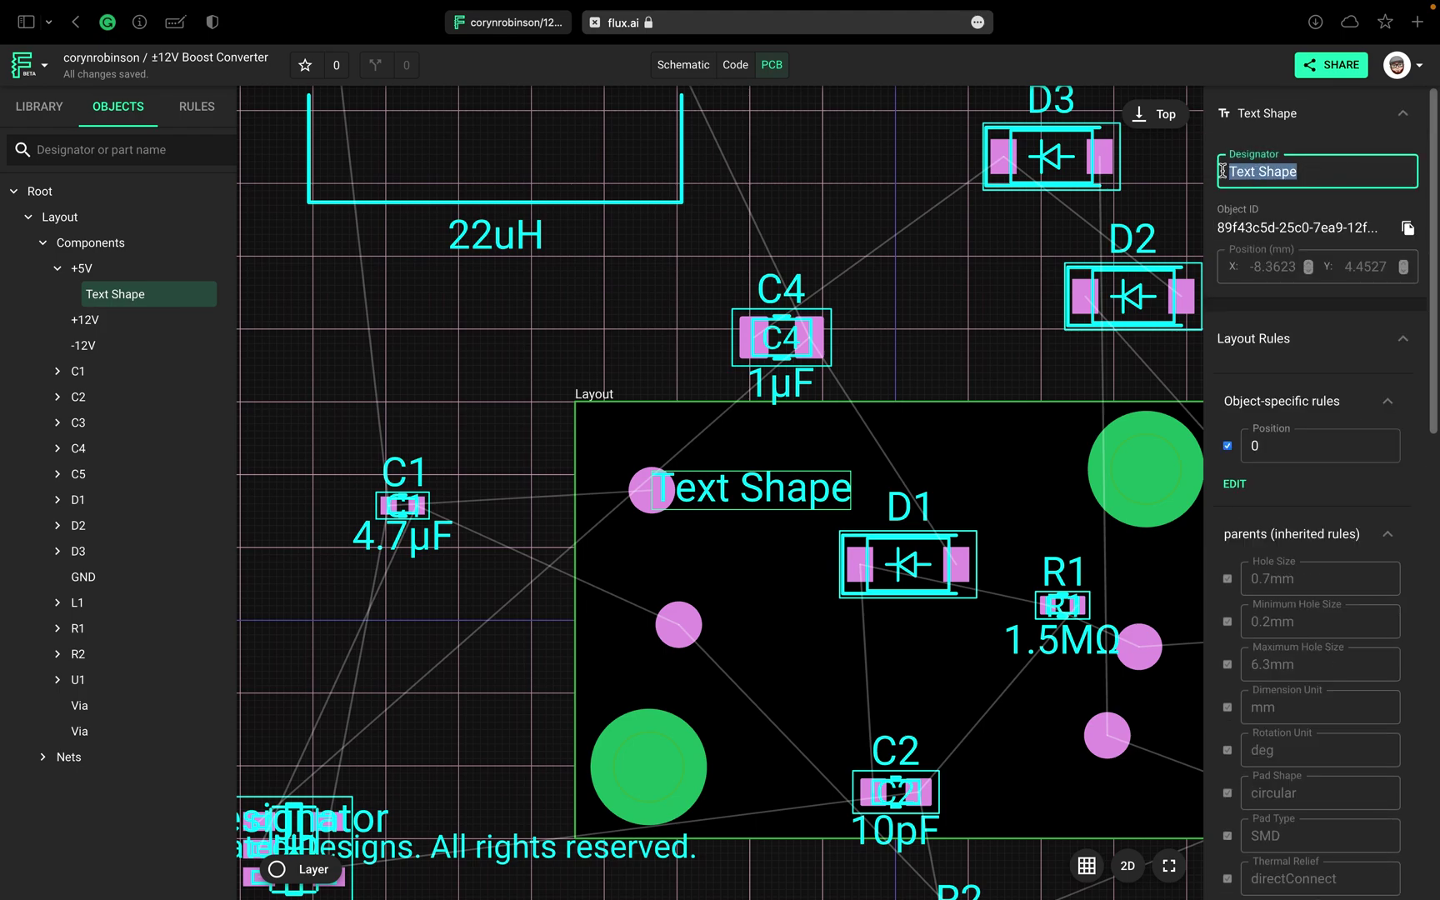
text(+5V)
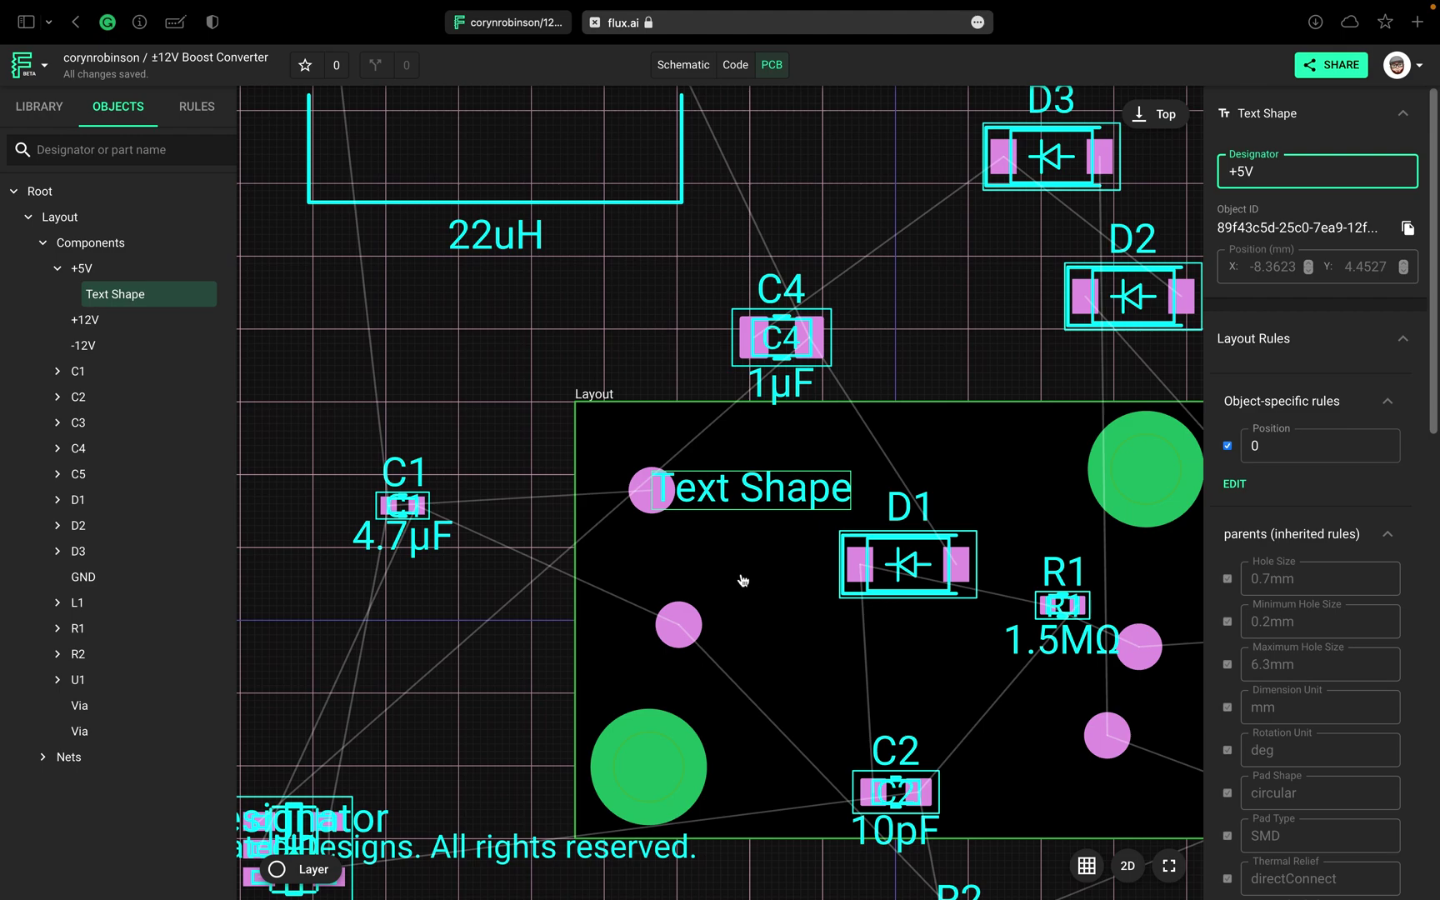
key(Return)
click(708, 527)
click(705, 498)
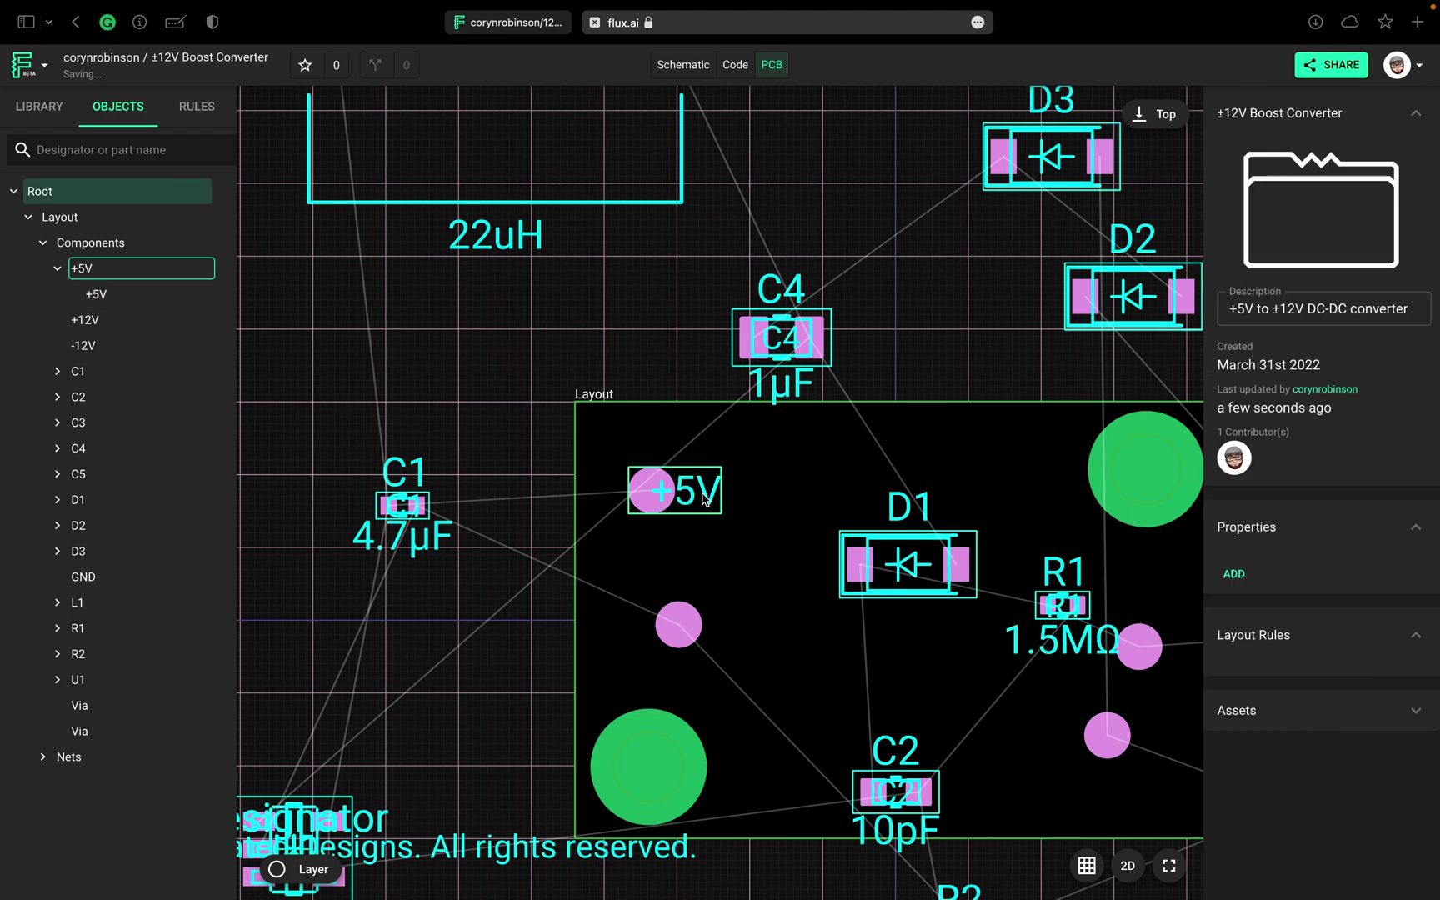
Step: Place the +5V label below its terminal by setting its position to -1mm -1.5
click(129, 293)
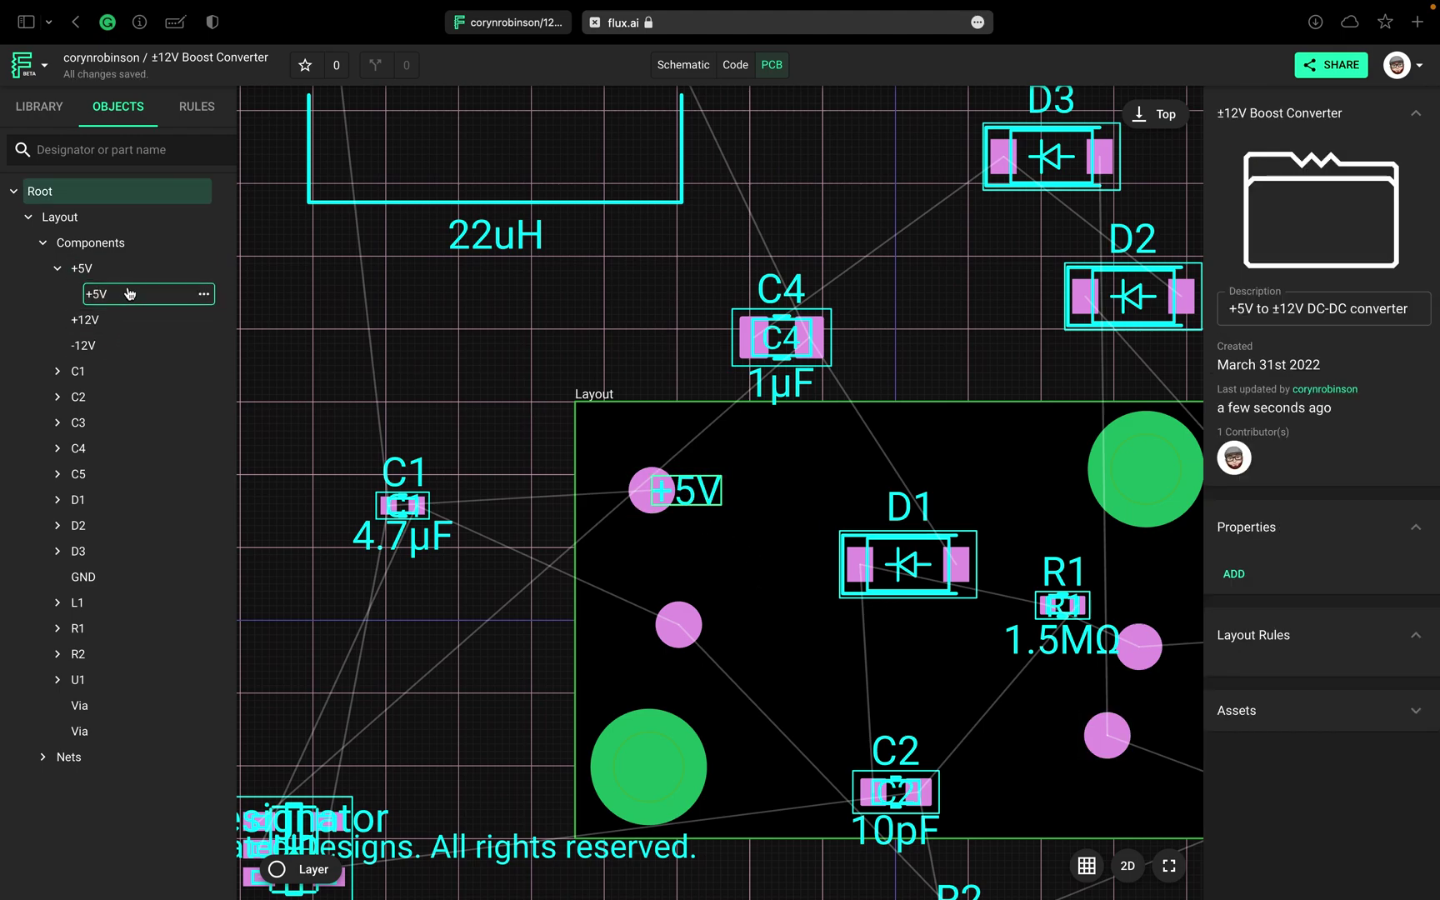
click(129, 293)
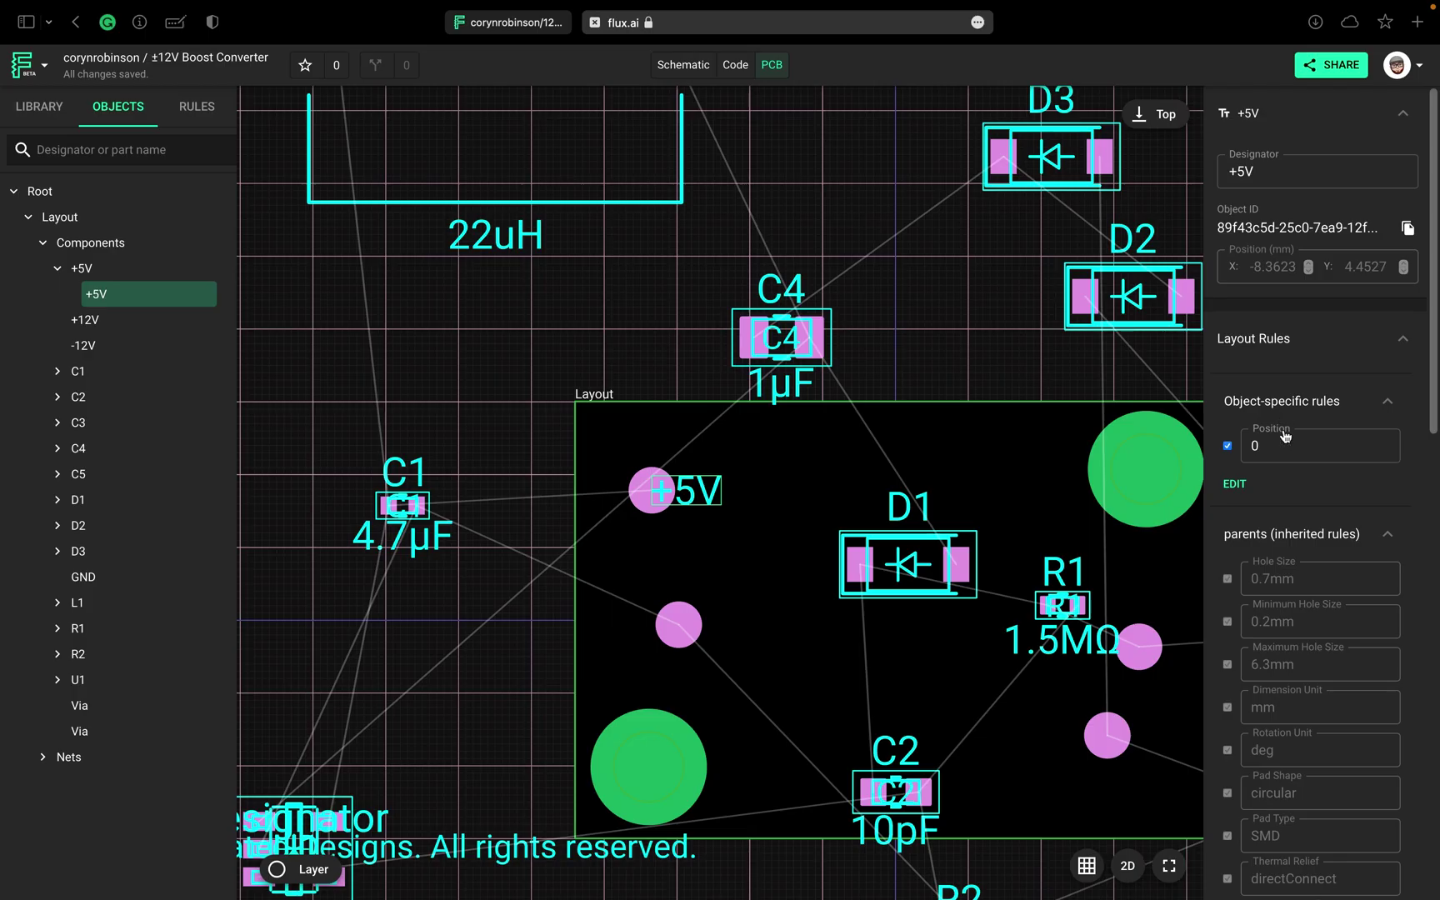
click(1288, 449)
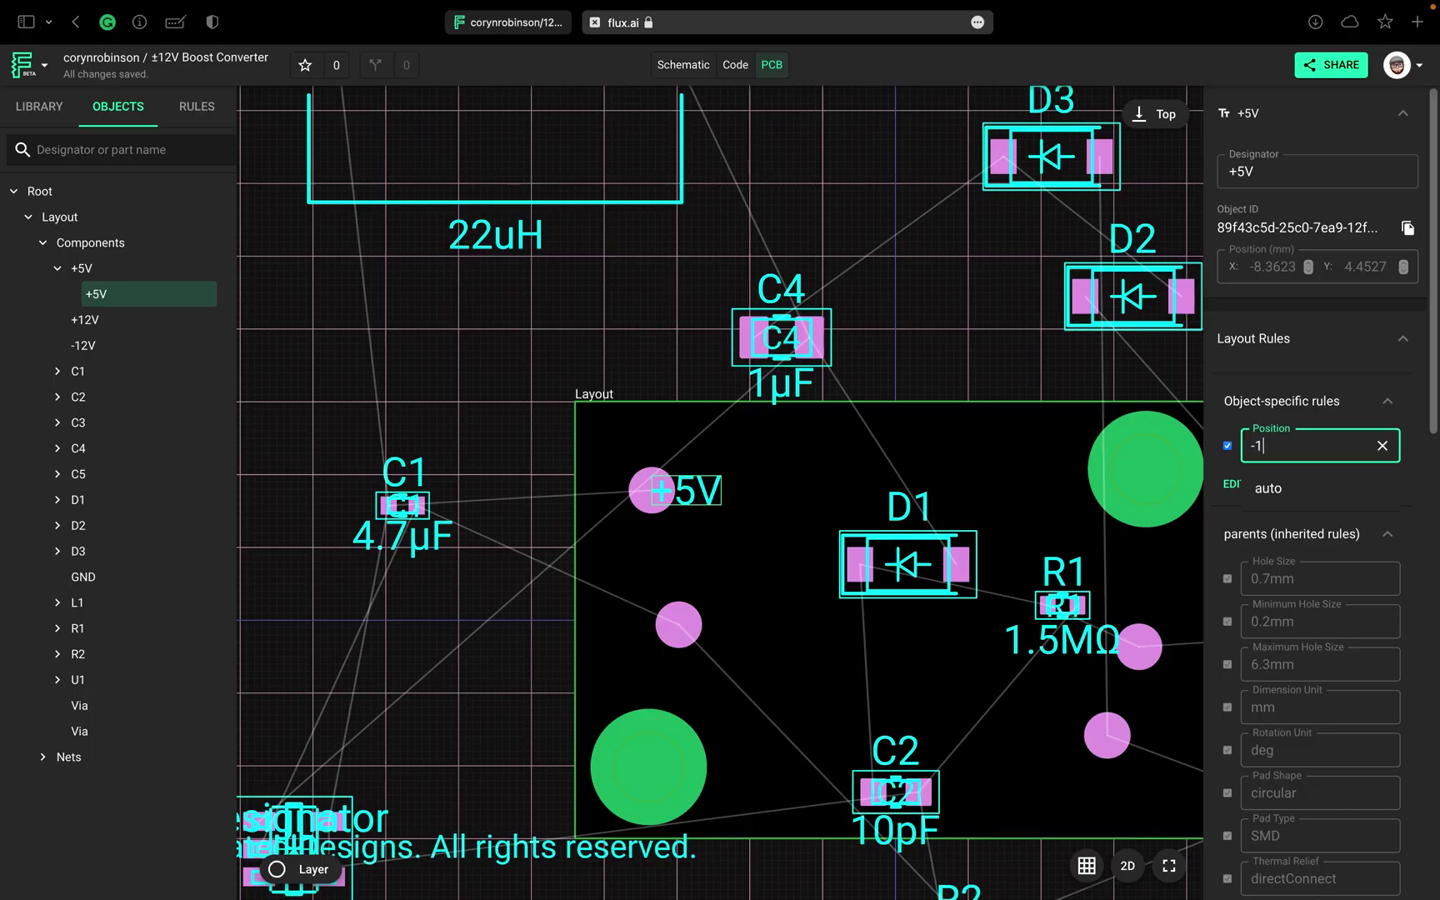
text(-1mm -1.5)
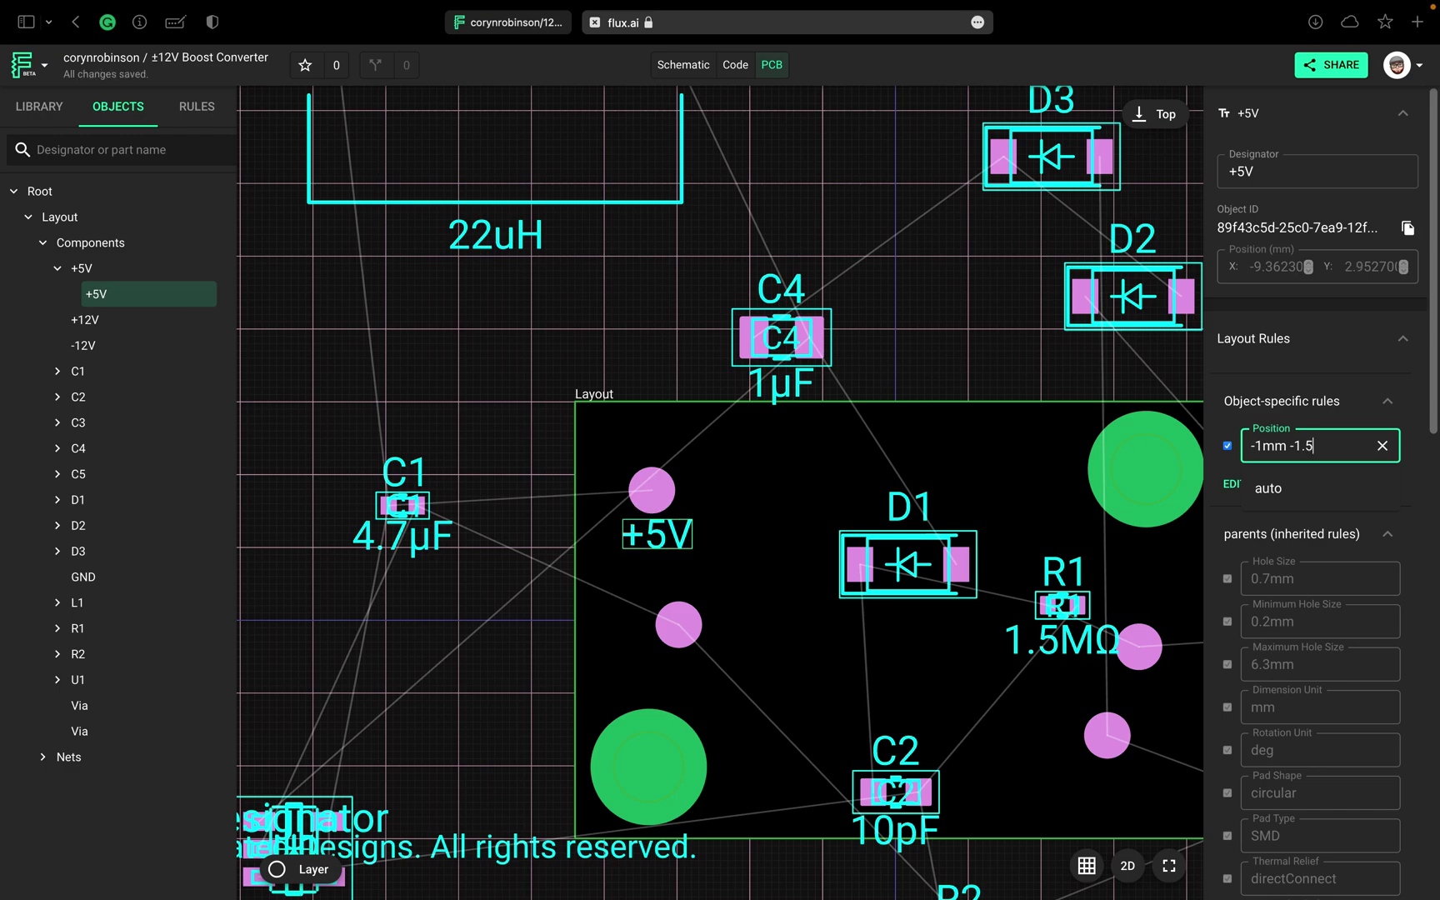
click(1407, 435)
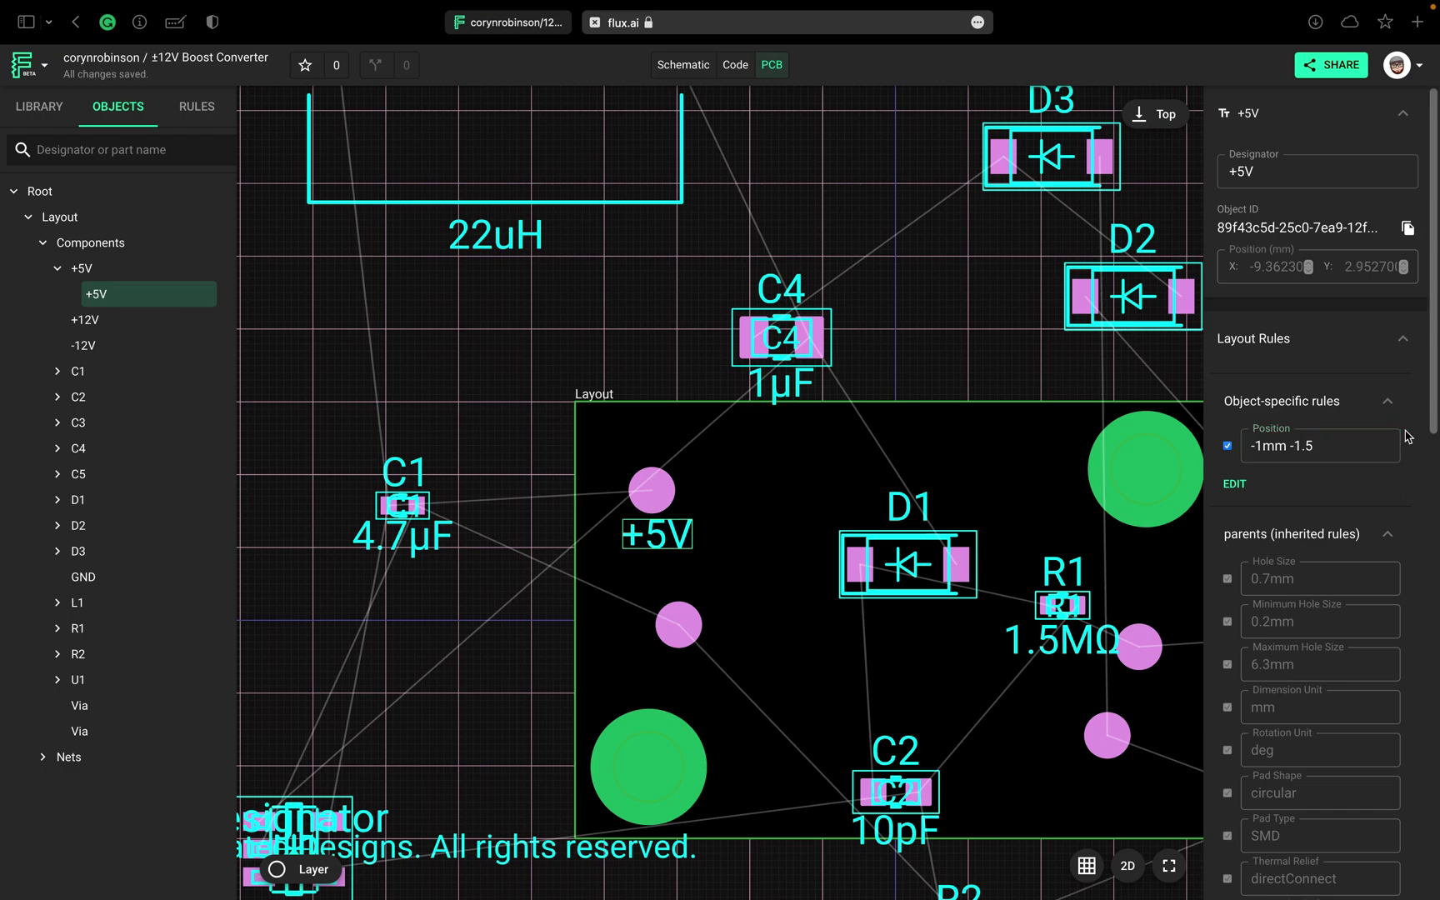
right_click(1407, 436)
click(1406, 435)
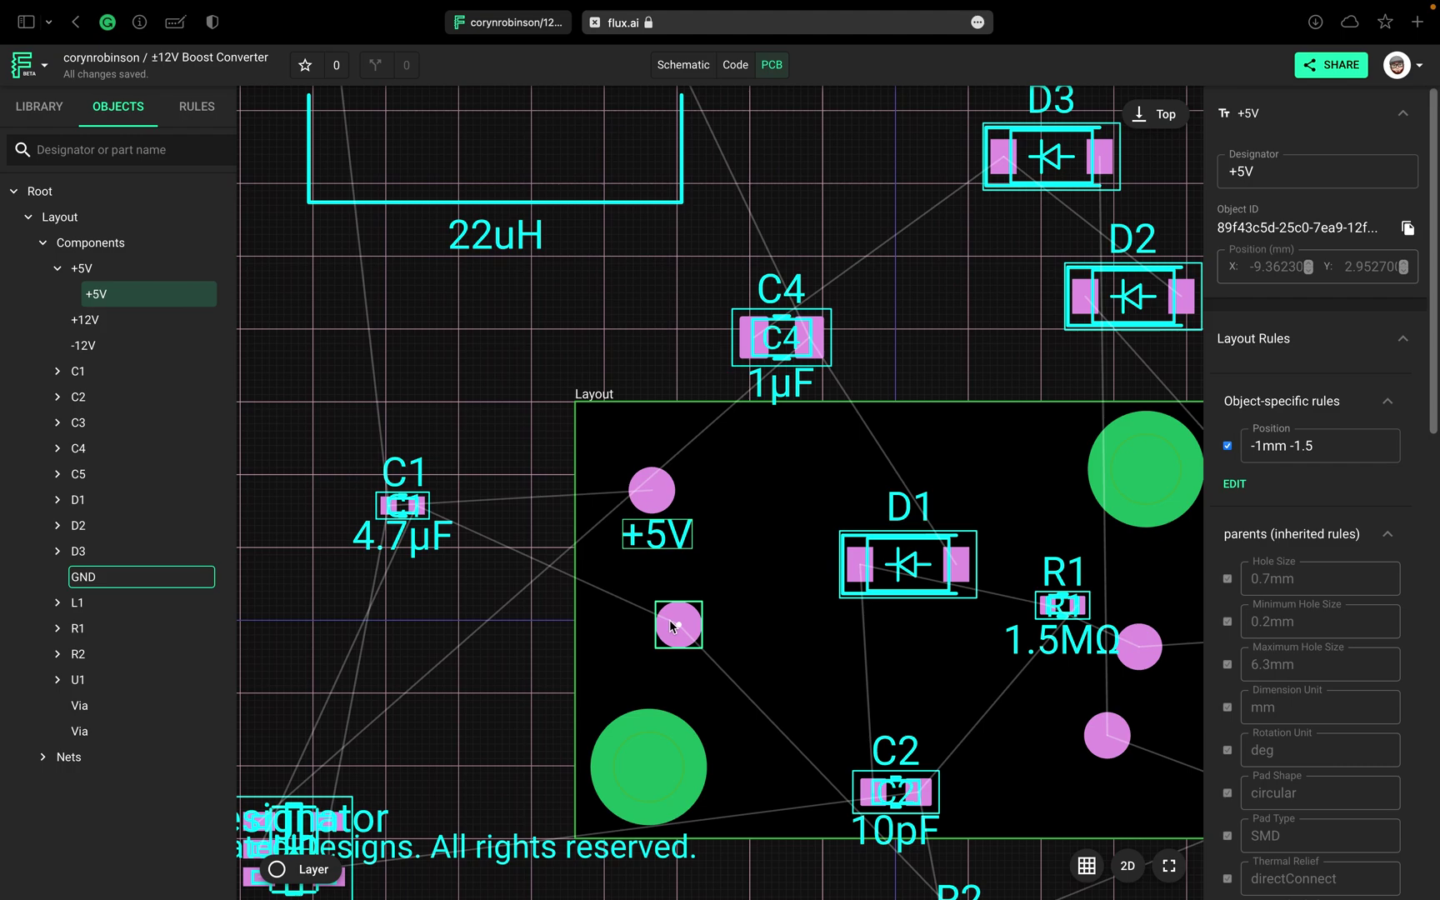
key(Escape)
Step: Shift the GND terminal slightly left on the board and add a text object to it
click(693, 647)
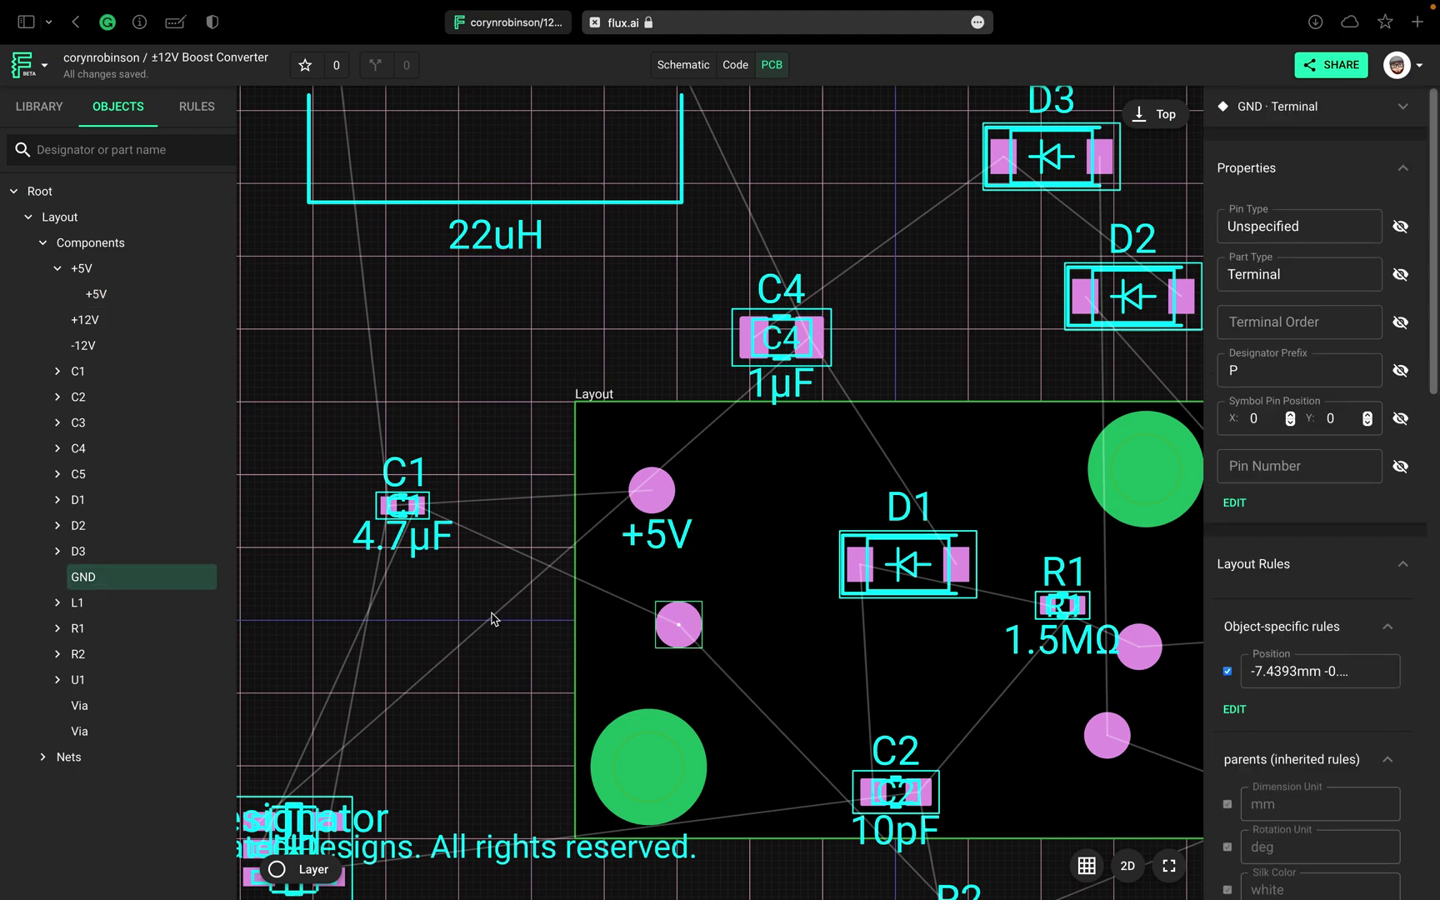
drag(667, 636, 653, 635)
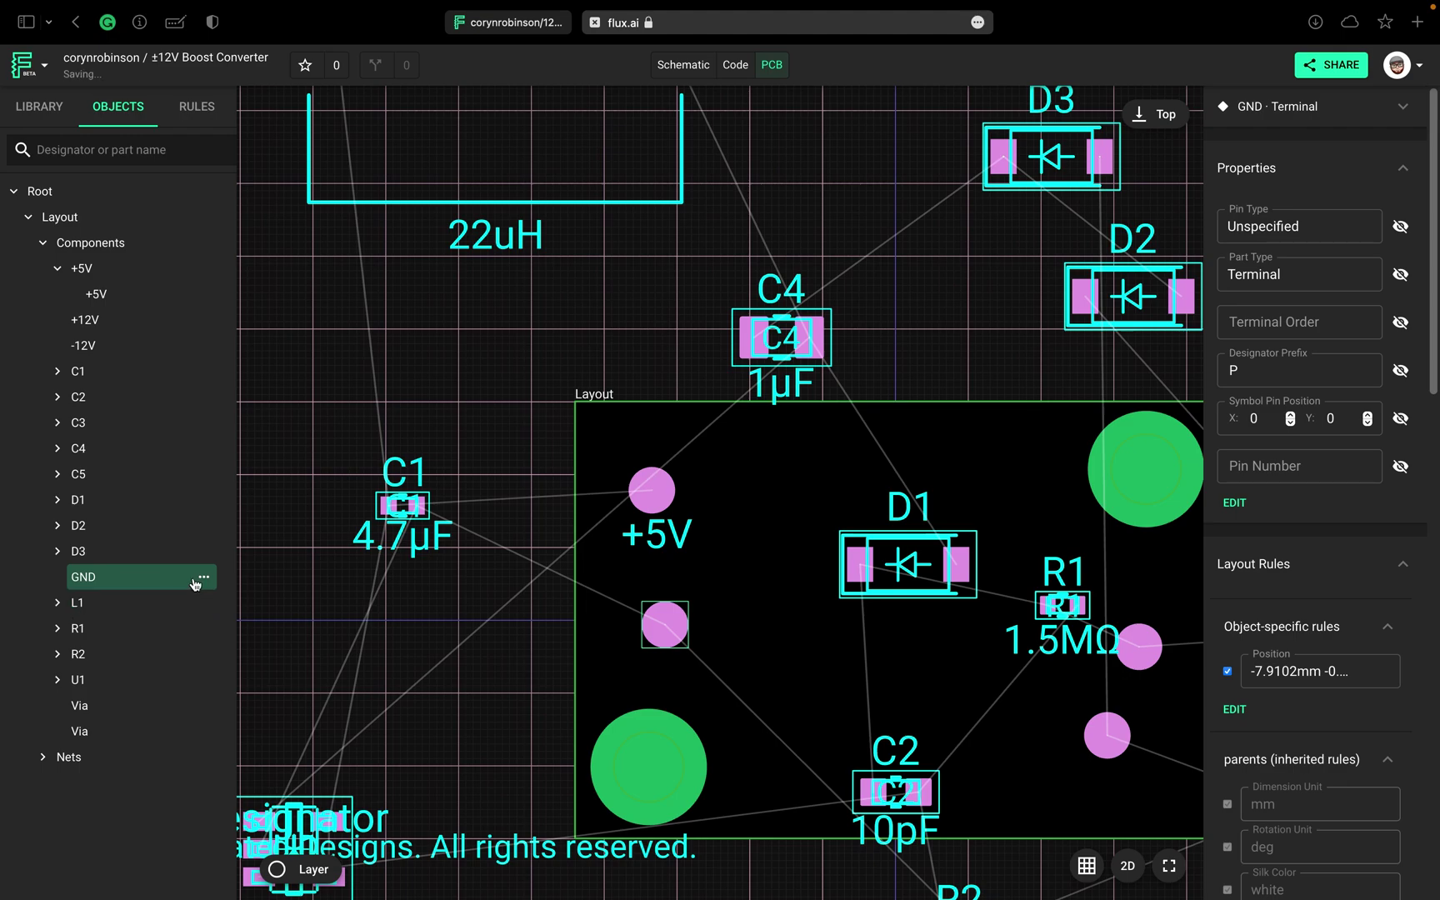
click(204, 577)
mouse_move(299, 626)
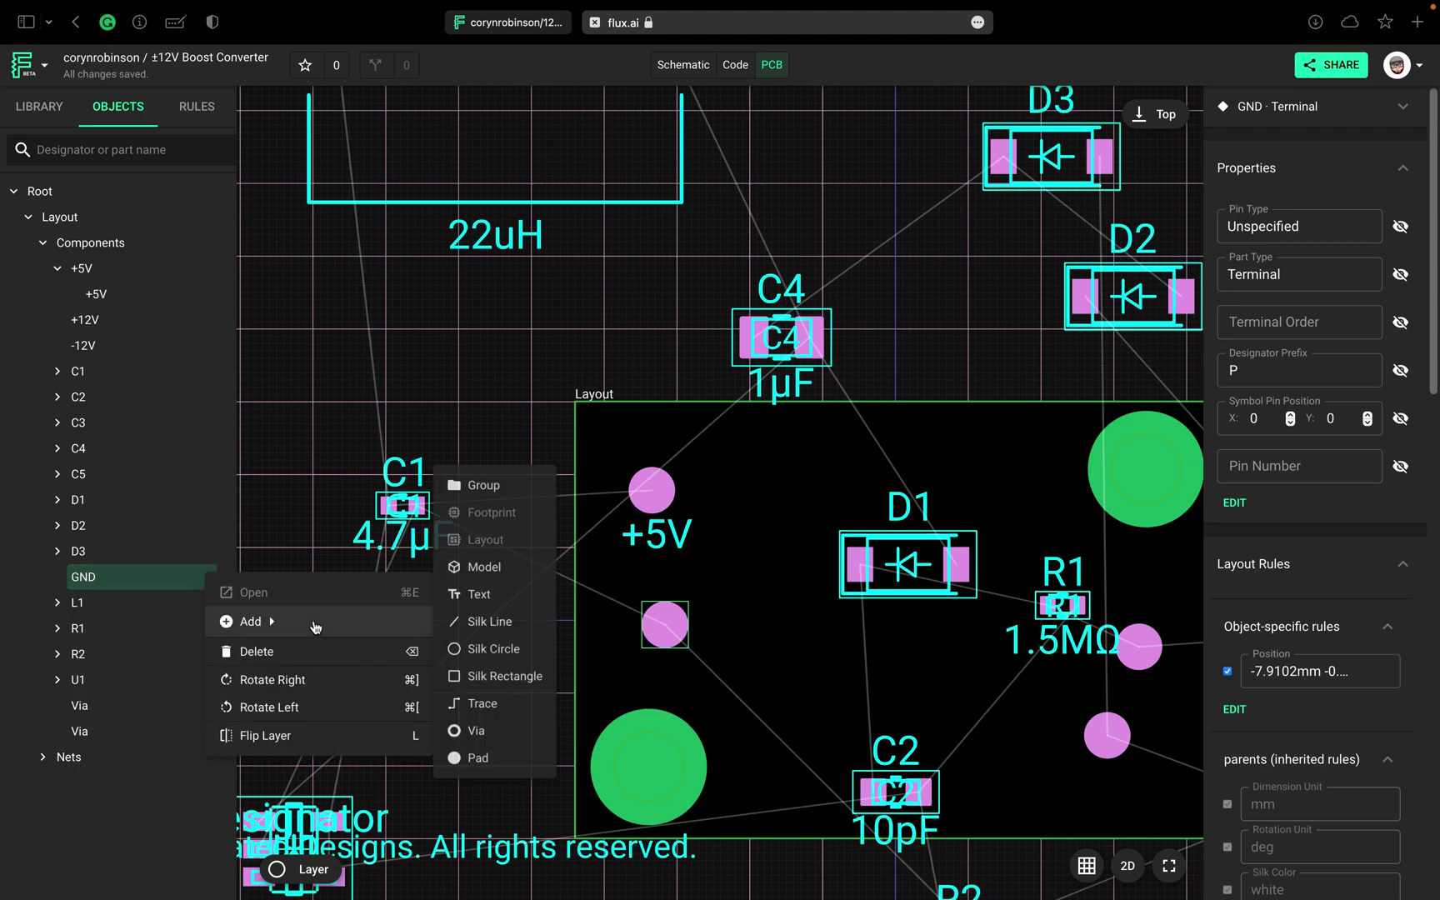
click(463, 596)
click(739, 630)
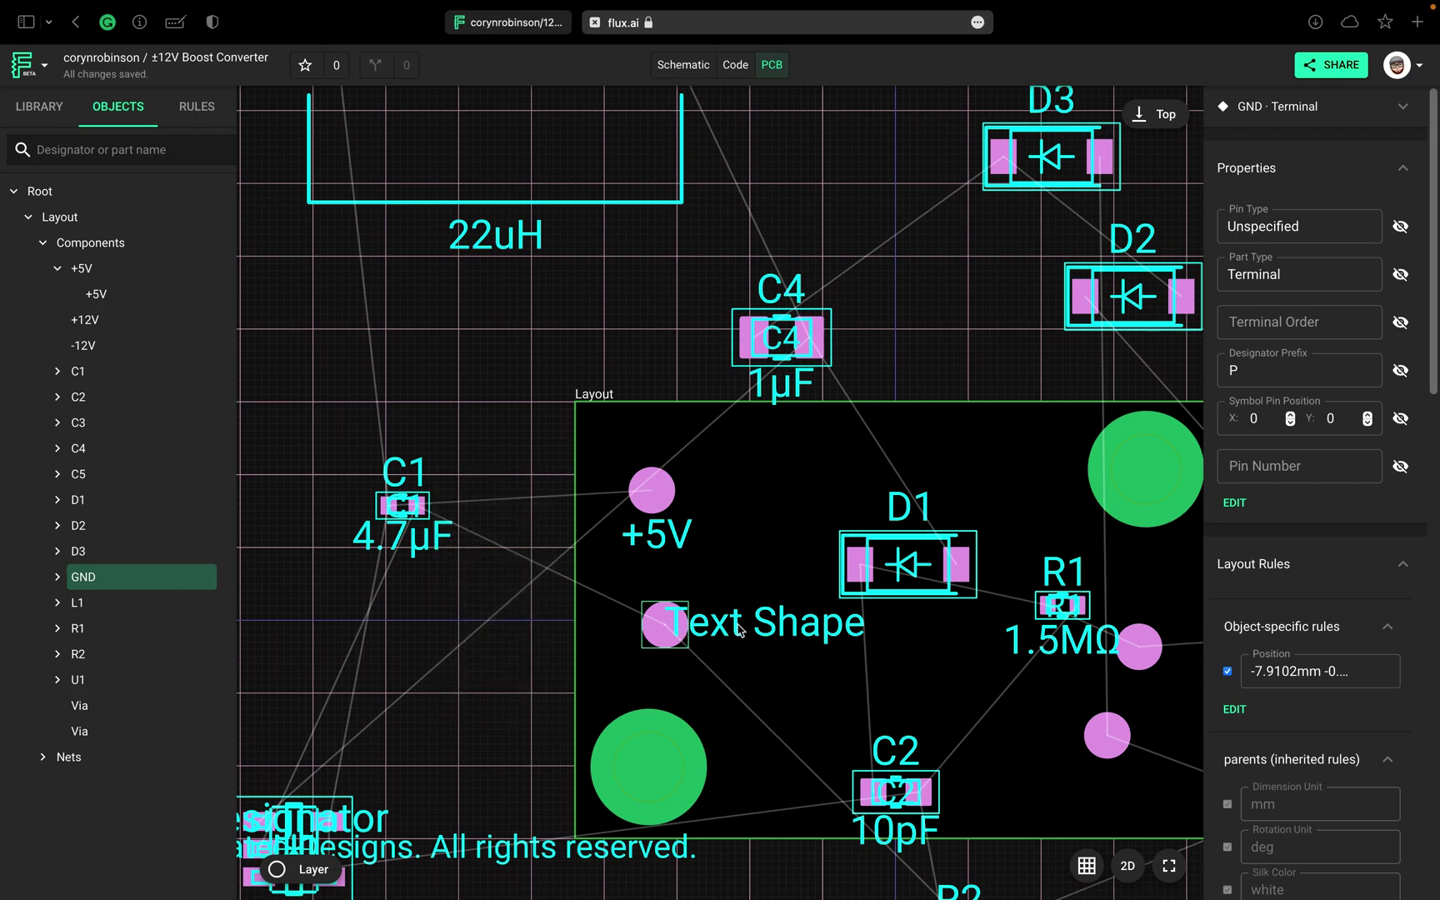
Step: Set the designator of the GND terminal's text object to "GND"
click(55, 579)
click(130, 606)
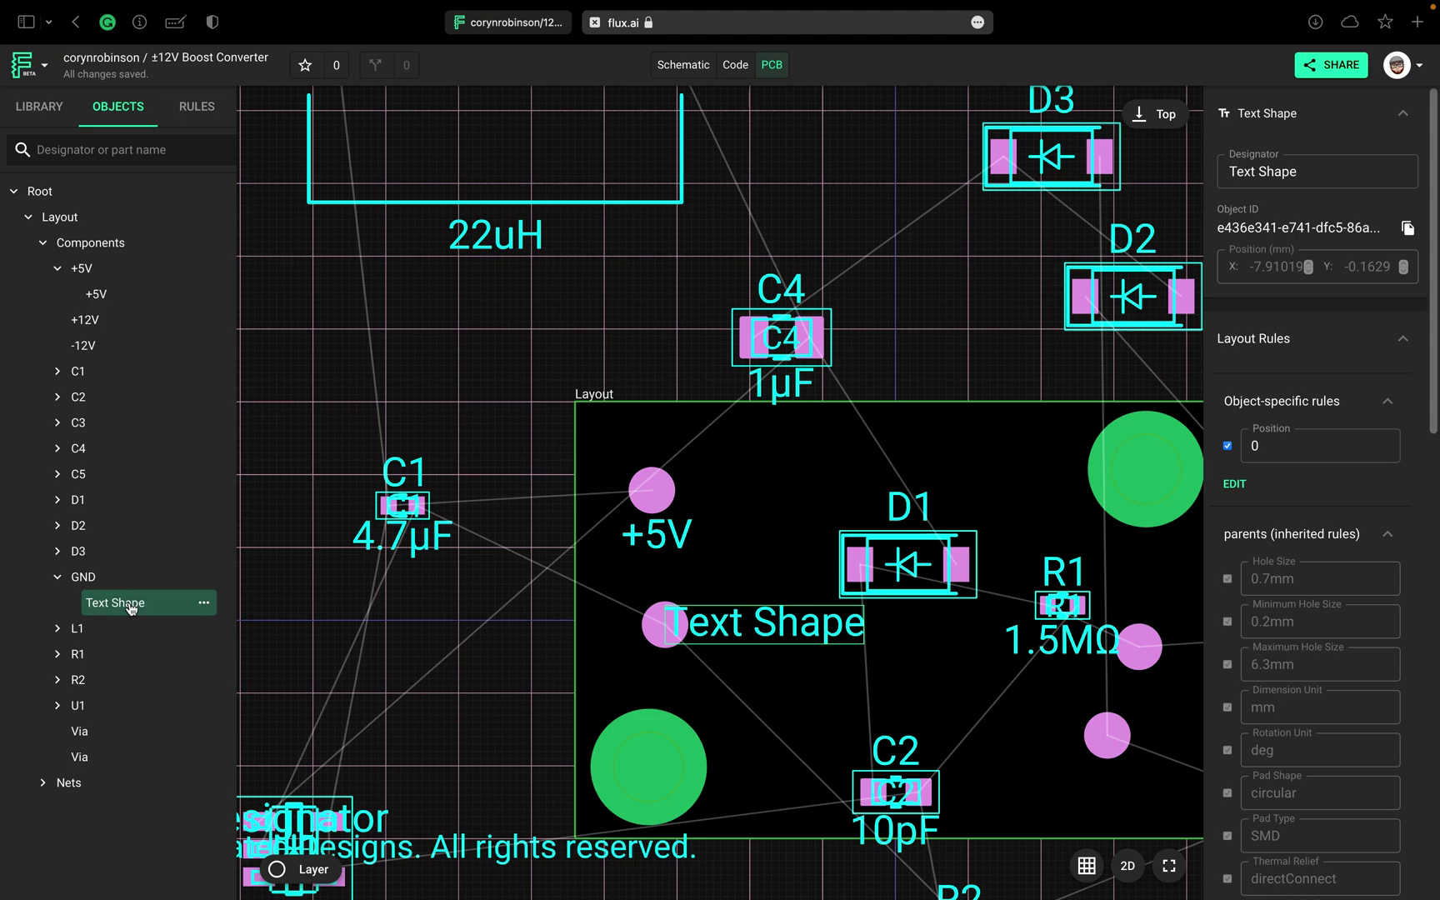
click(1241, 174)
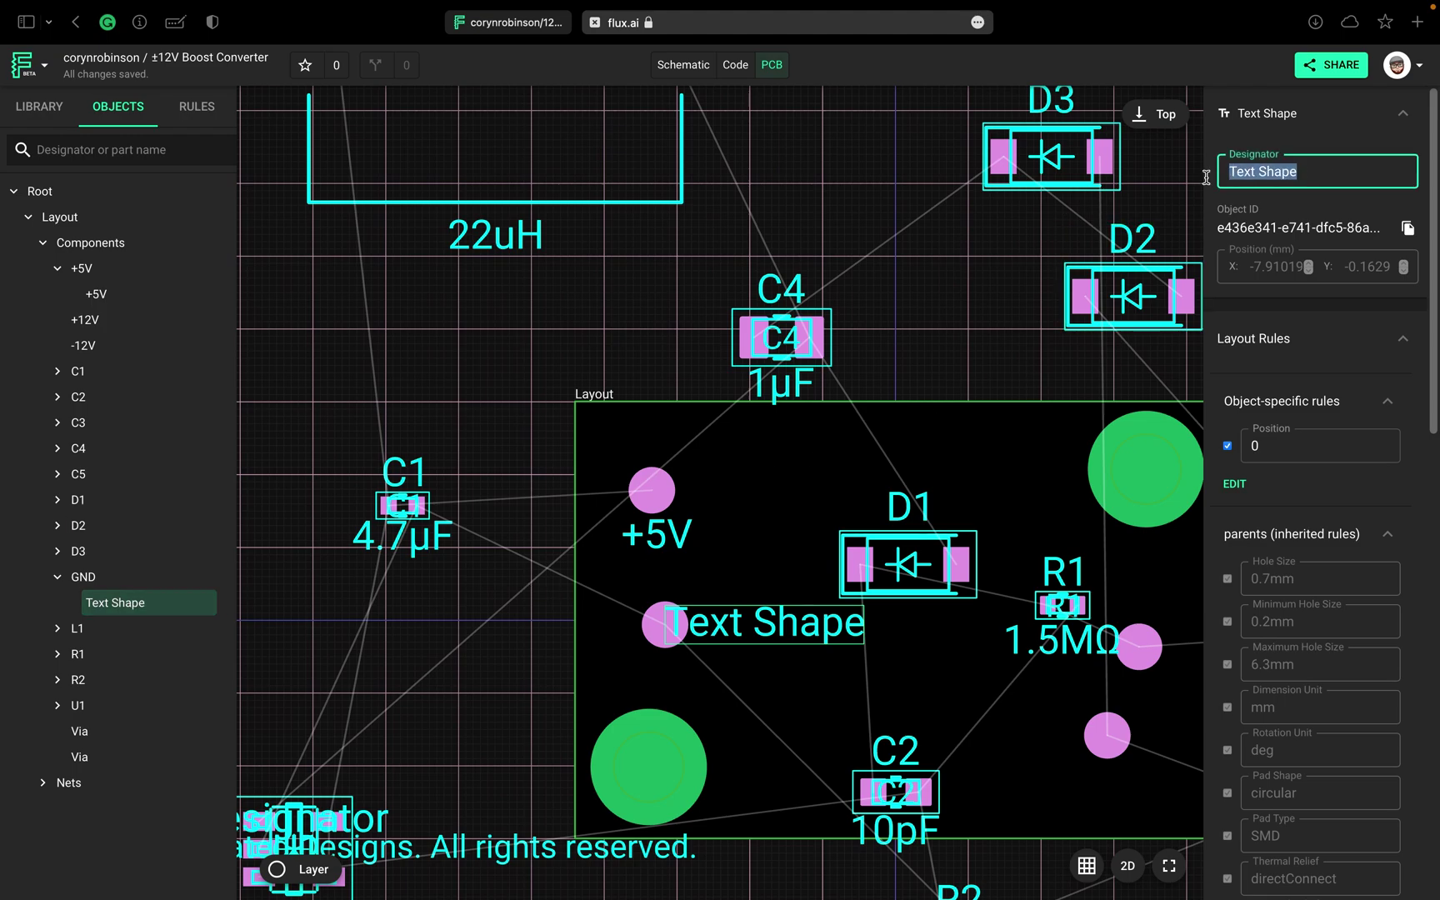
text(GND)
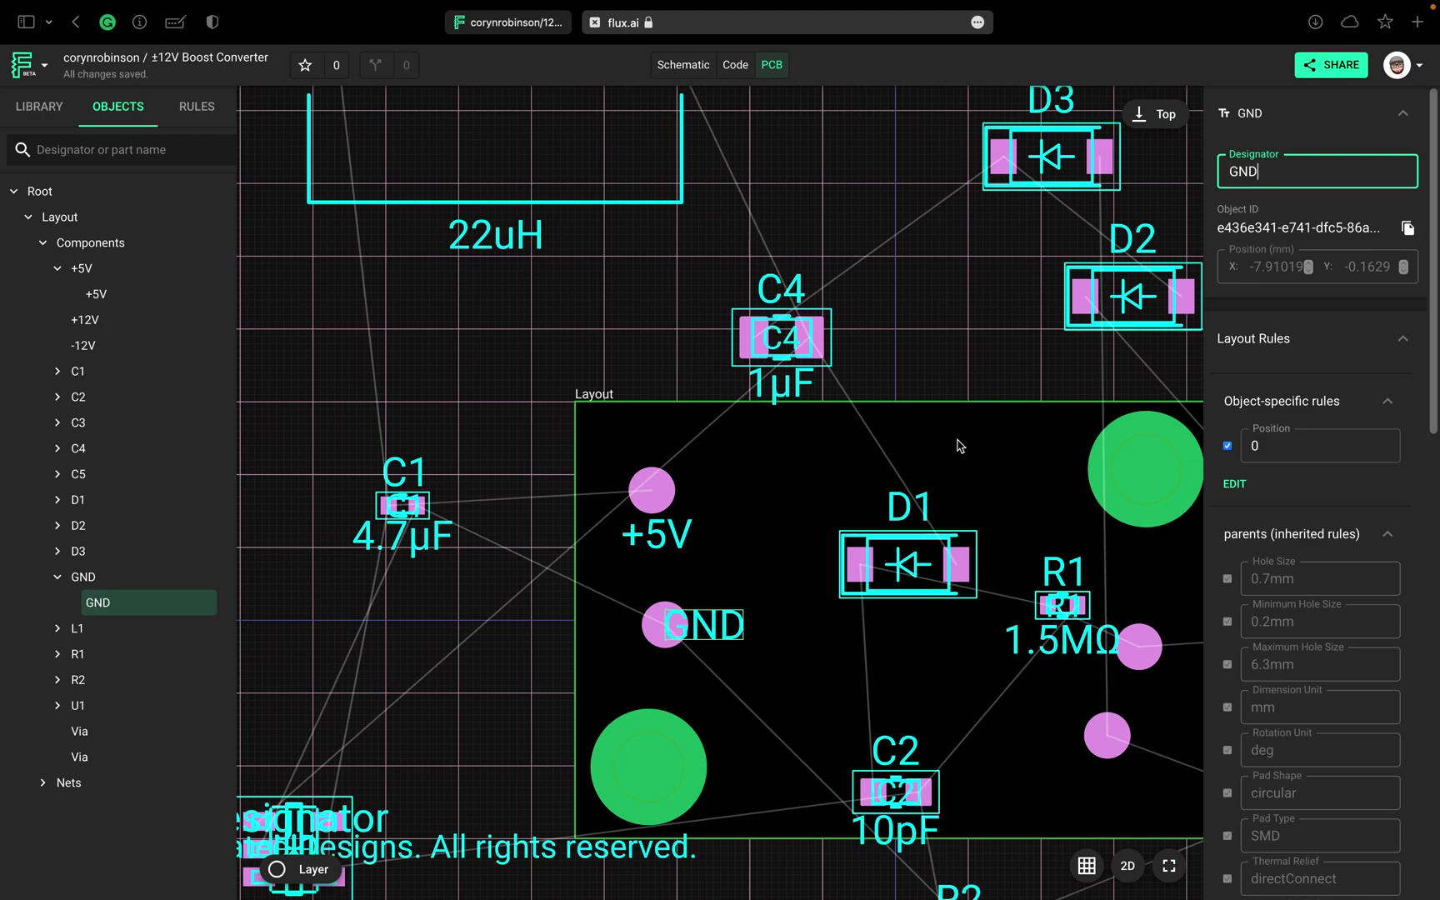
Step: Place the GND label below its terminal by setting its position to -1 -1.5
click(1307, 450)
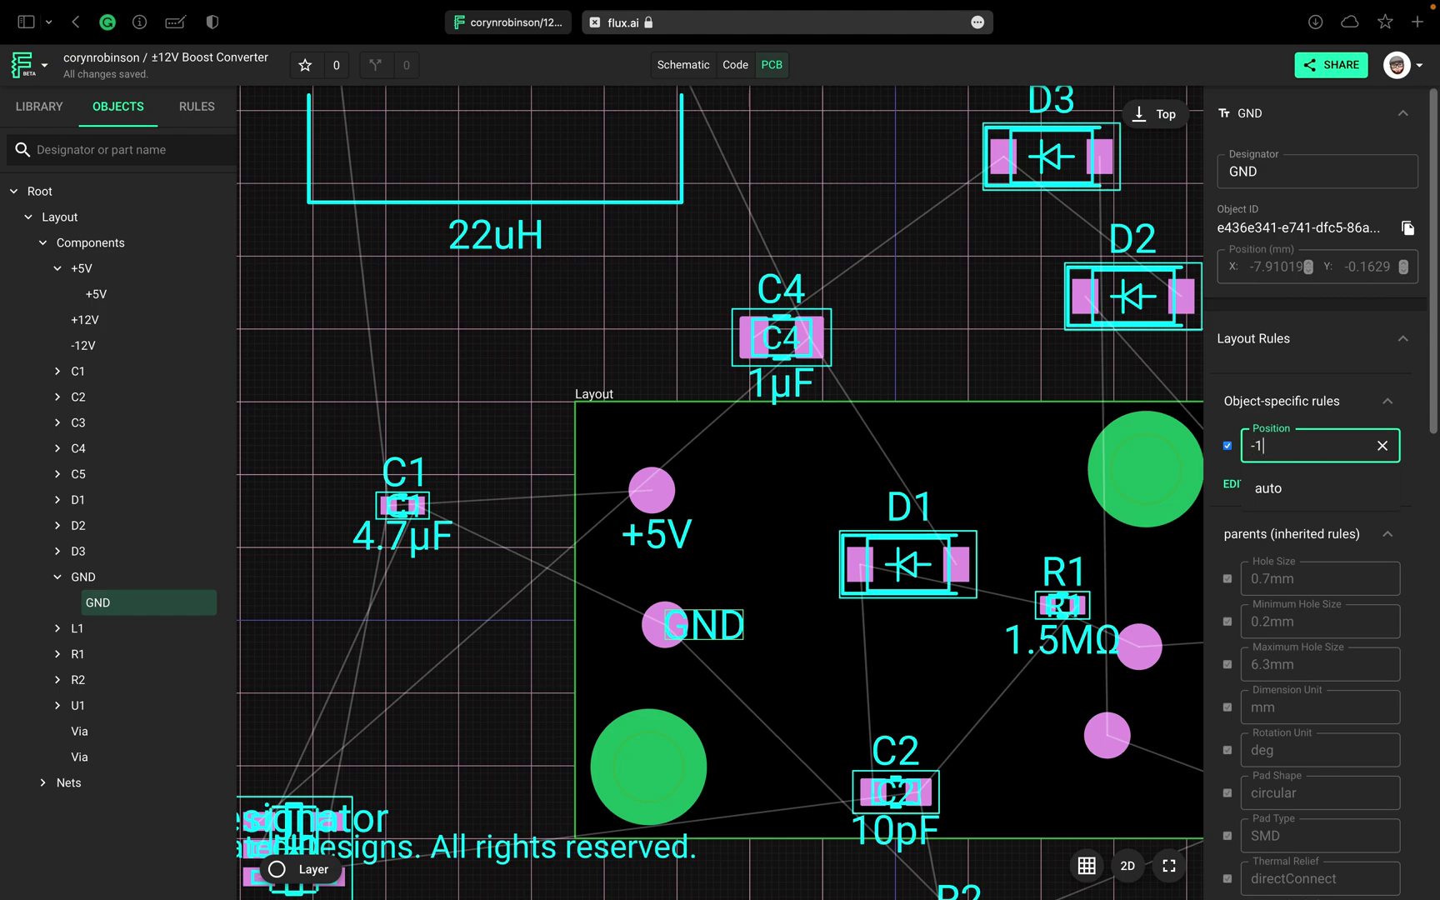
text(-1 -1.5)
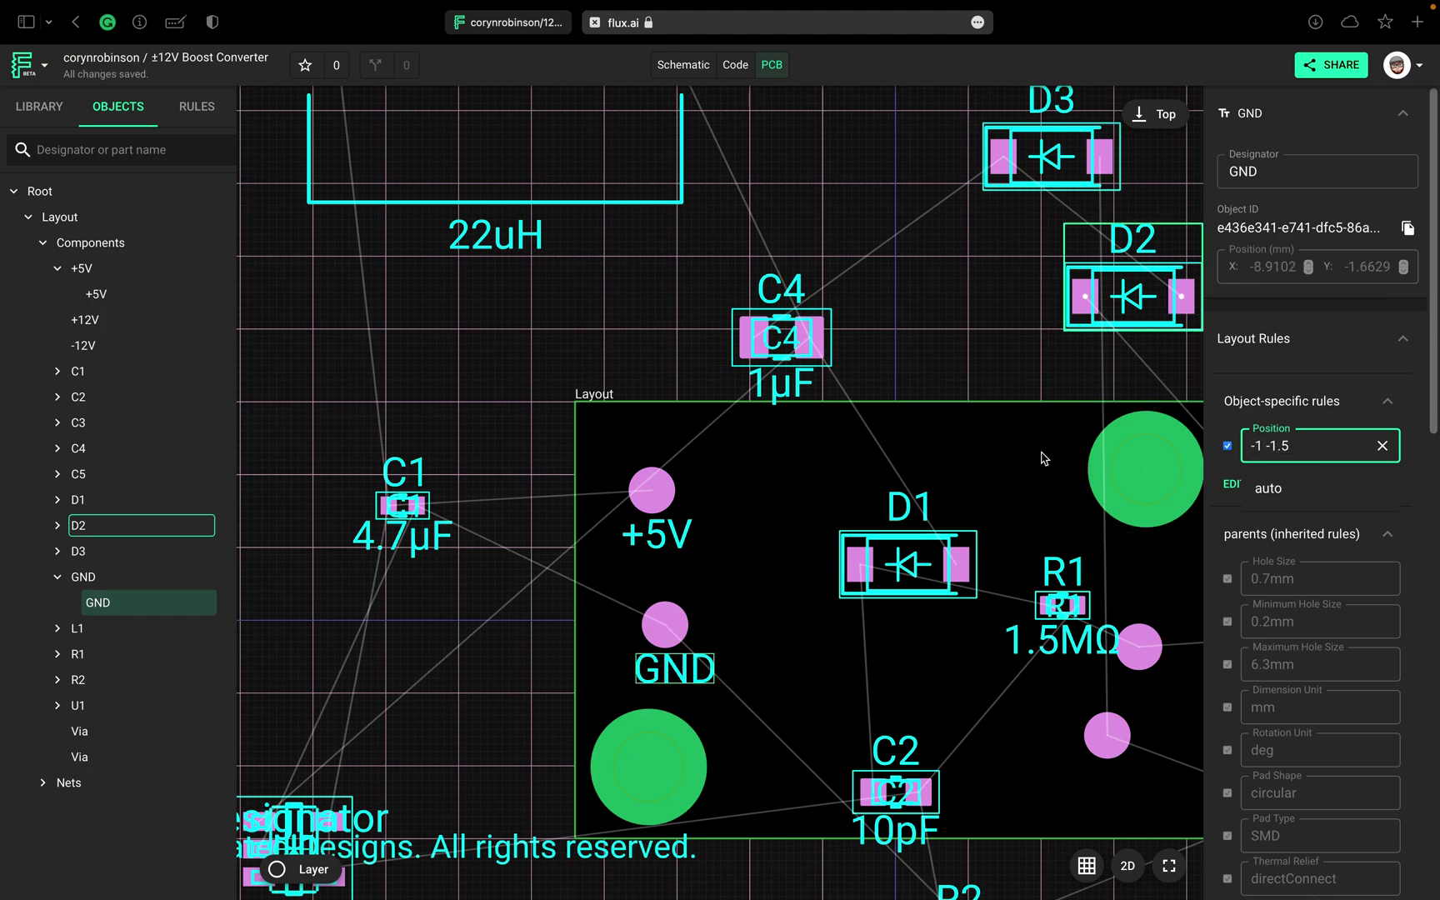
click(1025, 486)
Step: Raise the +12V terminal to about (8.98, 1.08) mm and move resistor R1 near the board's upper edge, above D1
scroll(1015, 495, down, 3)
scroll(1015, 495, right, 2)
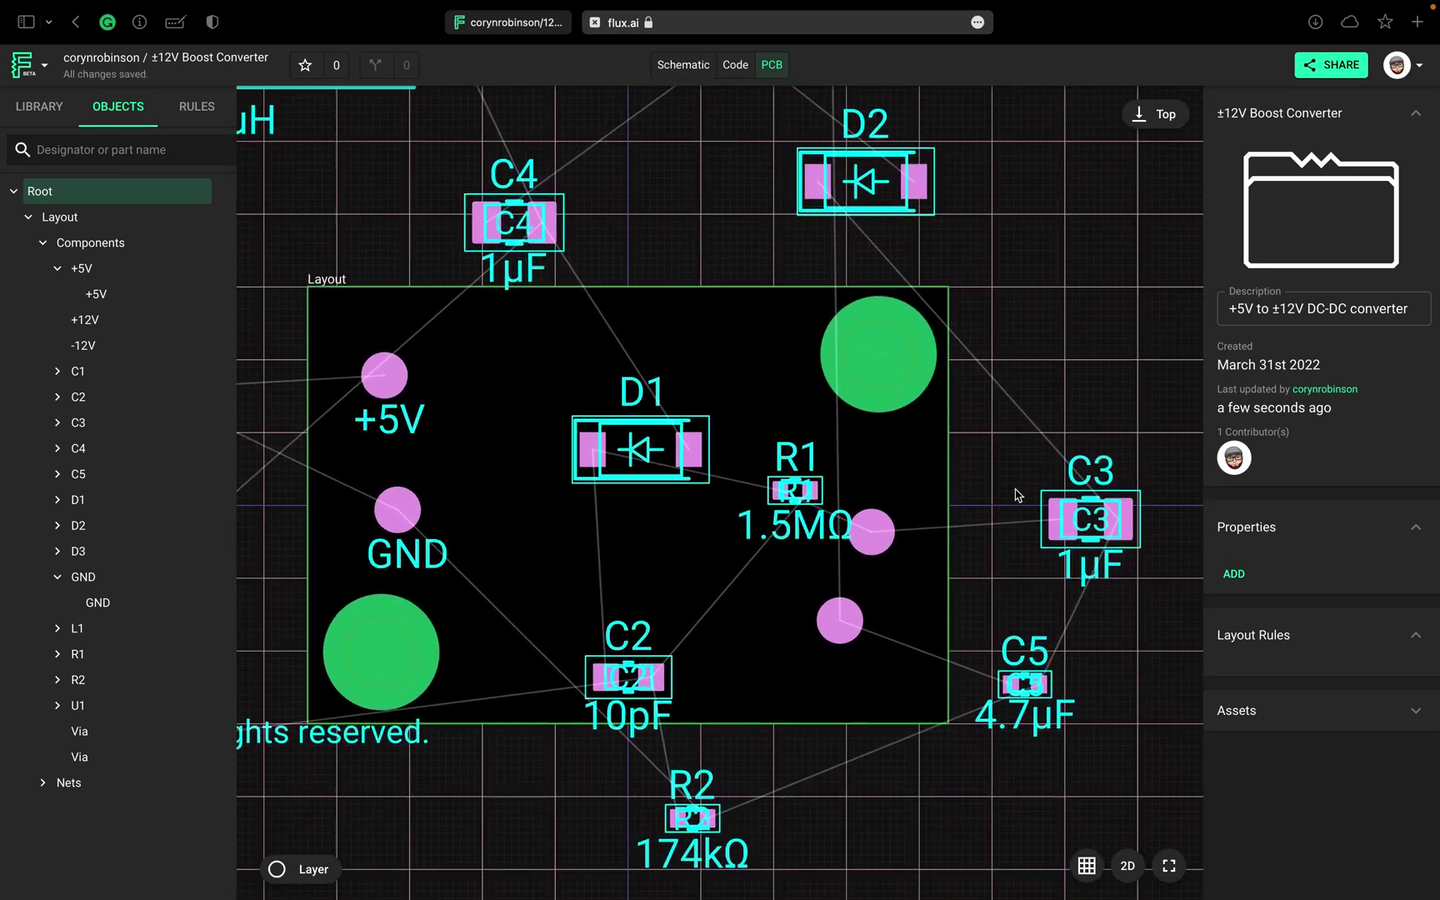
click(914, 482)
drag(794, 490, 724, 314)
Step: Add a text object to the +12V terminal and set its designator to "+12V"
click(112, 320)
click(208, 320)
mouse_move(250, 363)
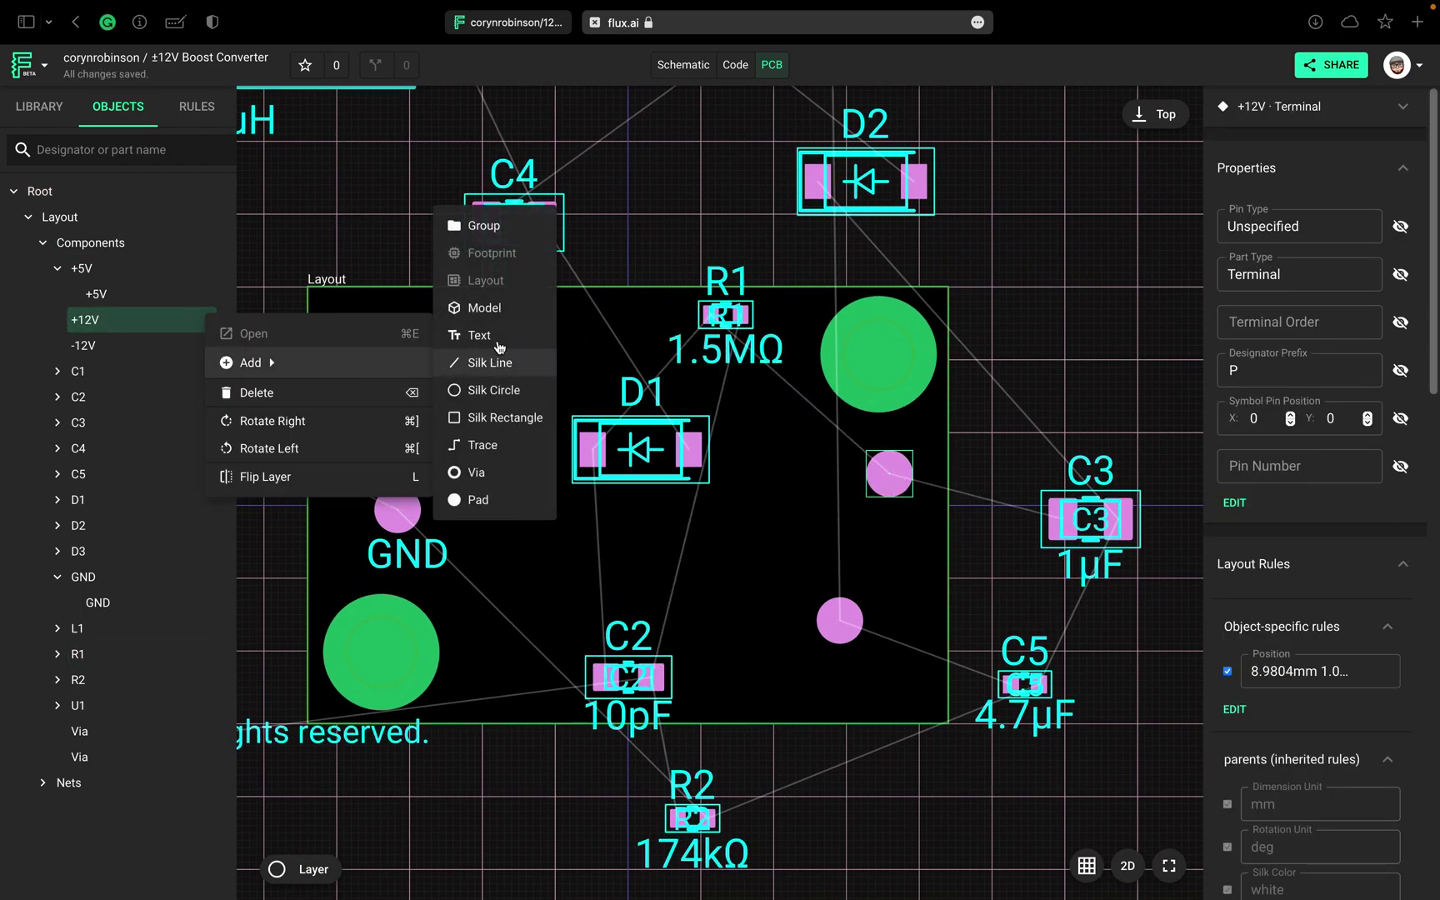
click(476, 334)
click(208, 345)
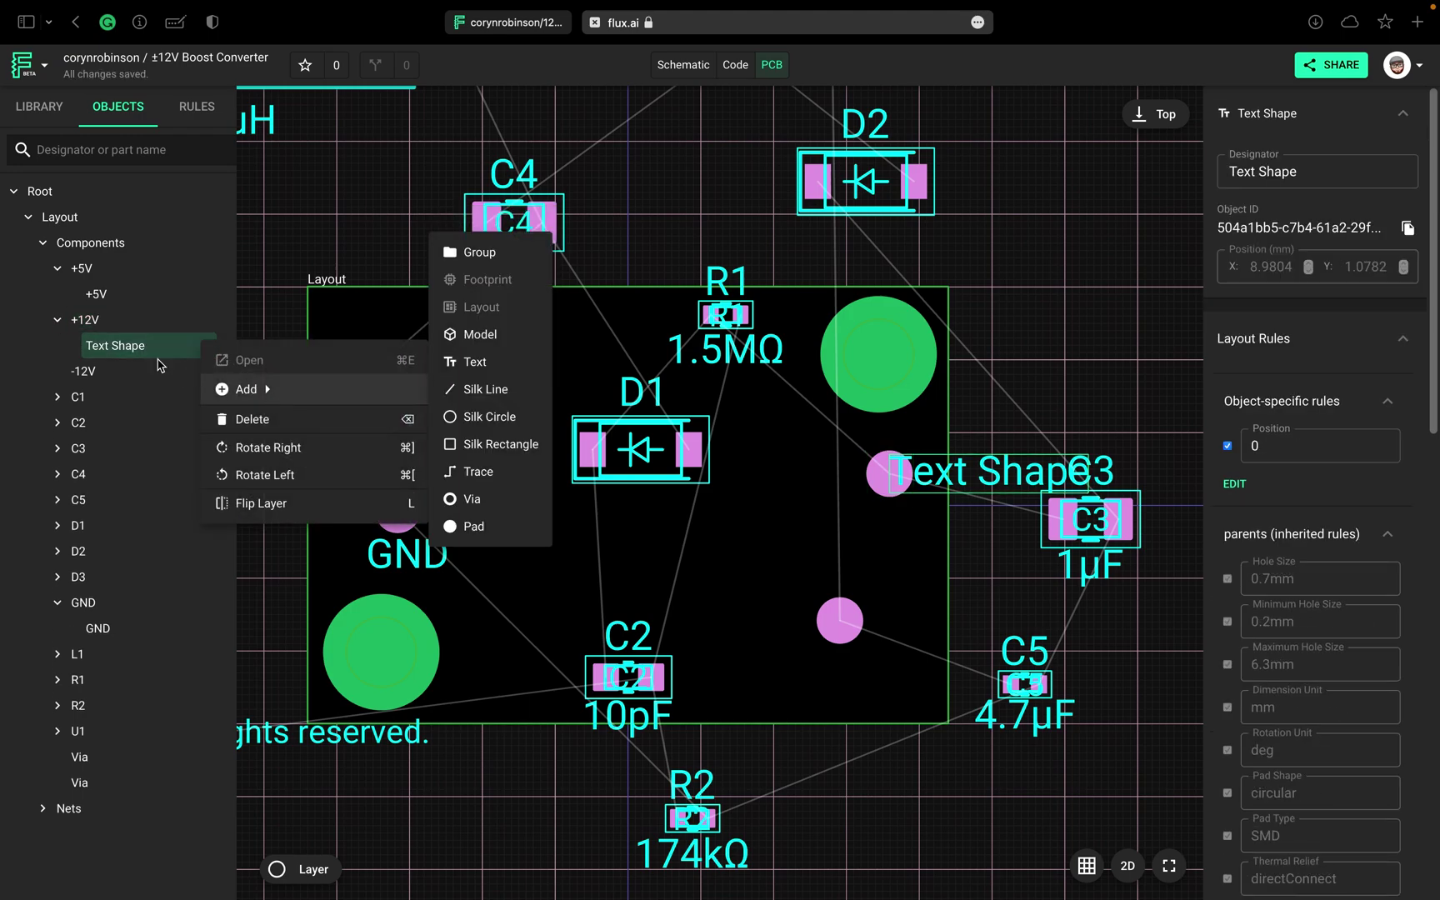
click(1234, 171)
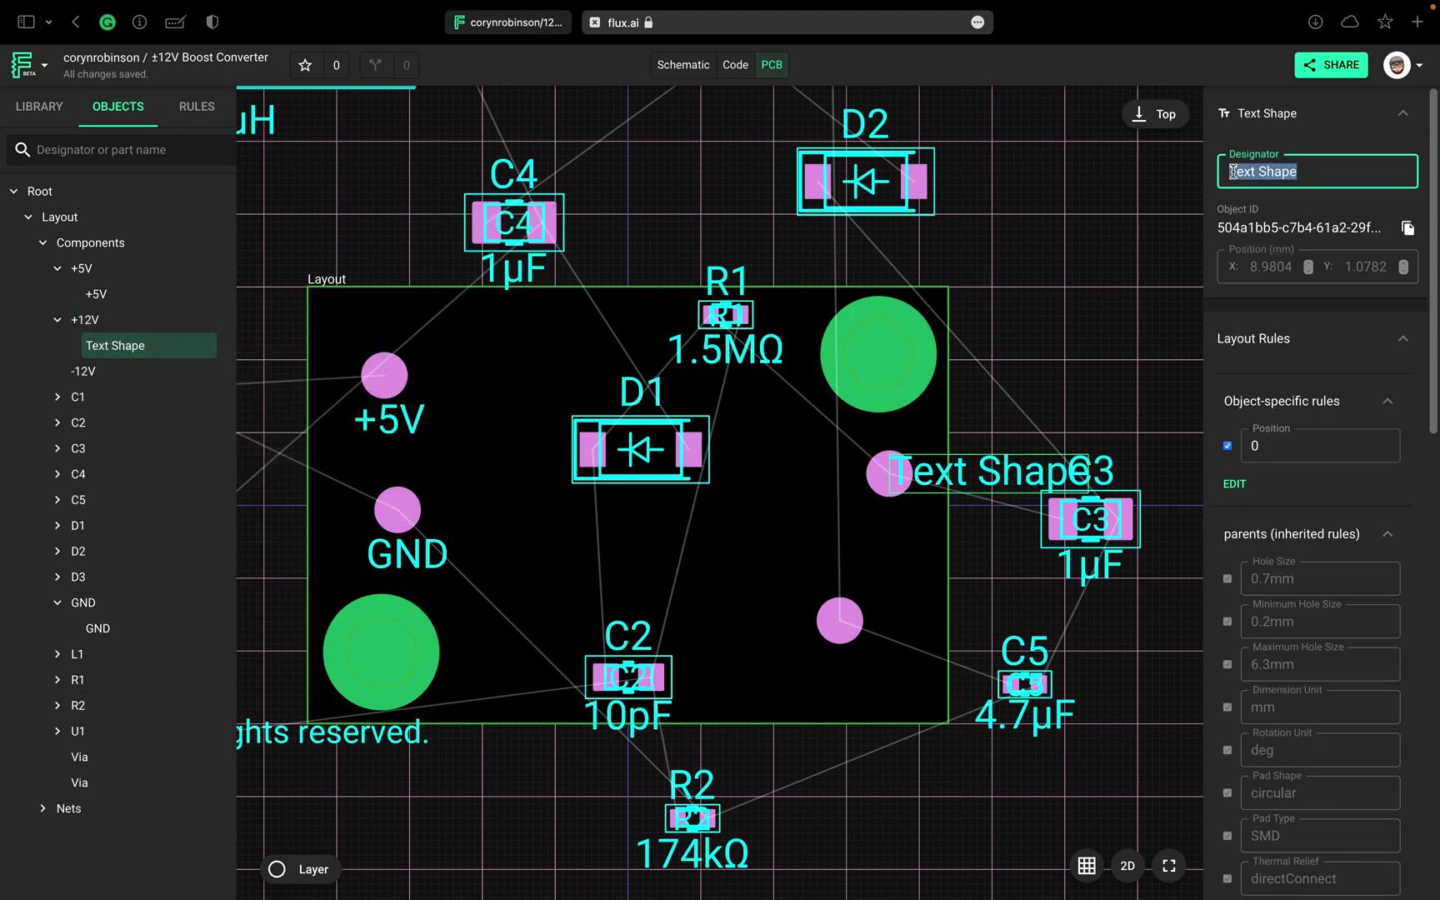
click(1109, 230)
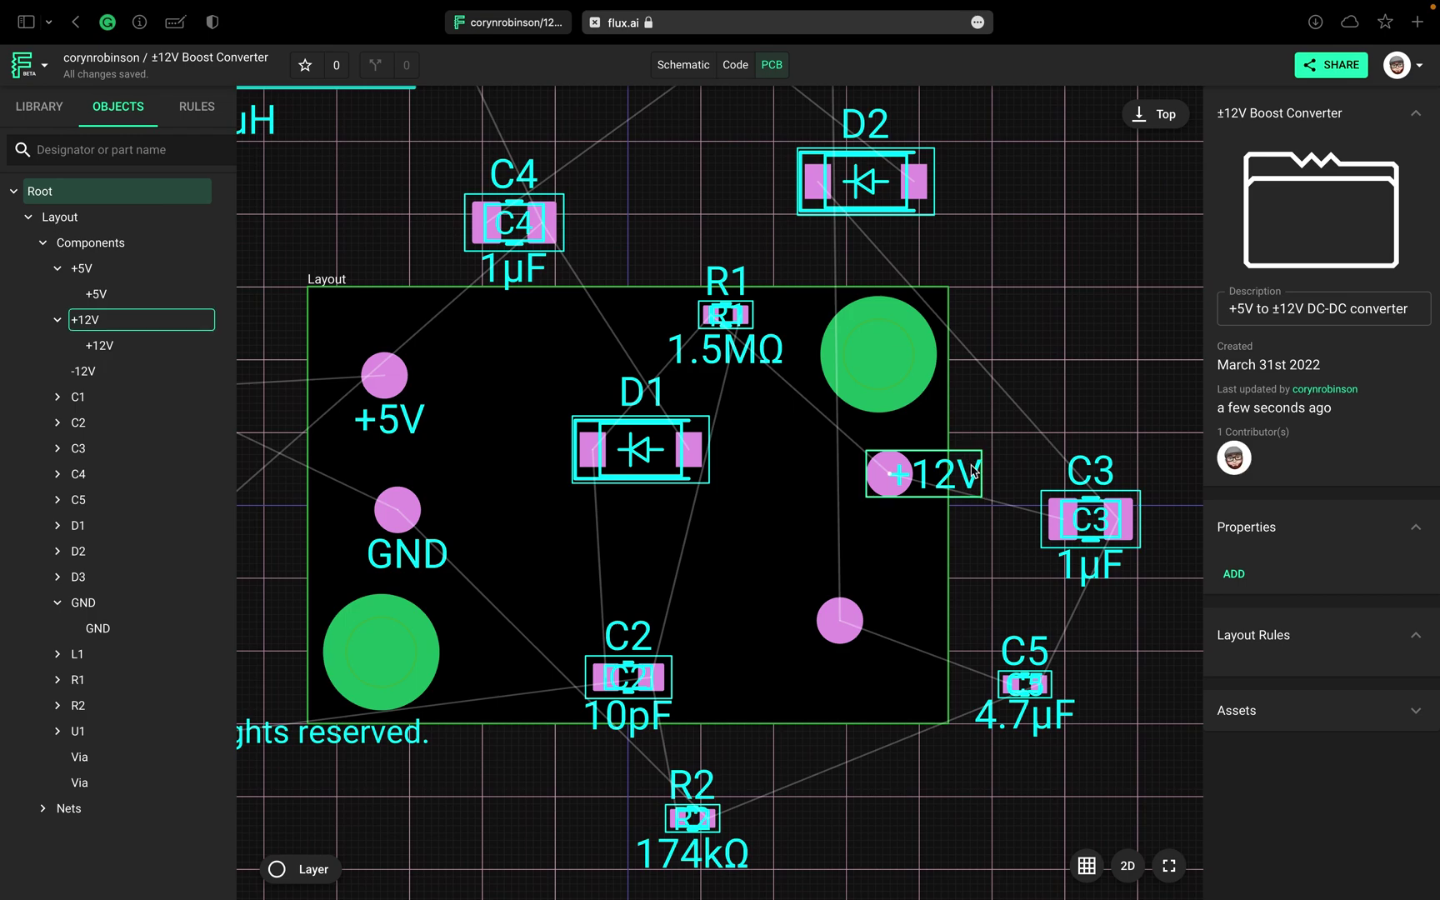
Step: Place the +12V label below its terminal by setting its position to -1.2 -1.5
click(100, 345)
click(1303, 443)
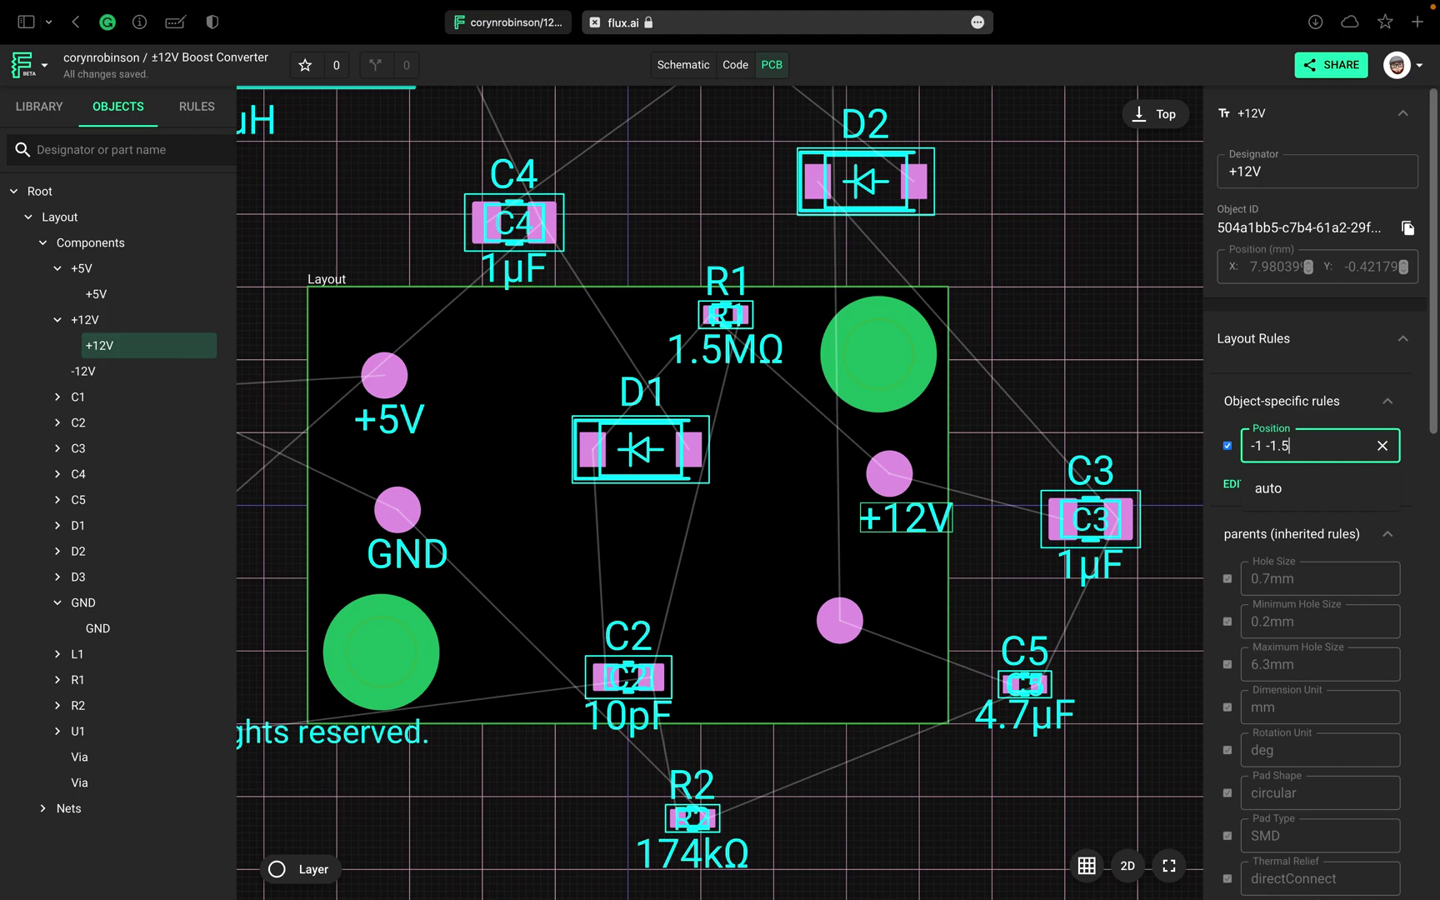
text(2)
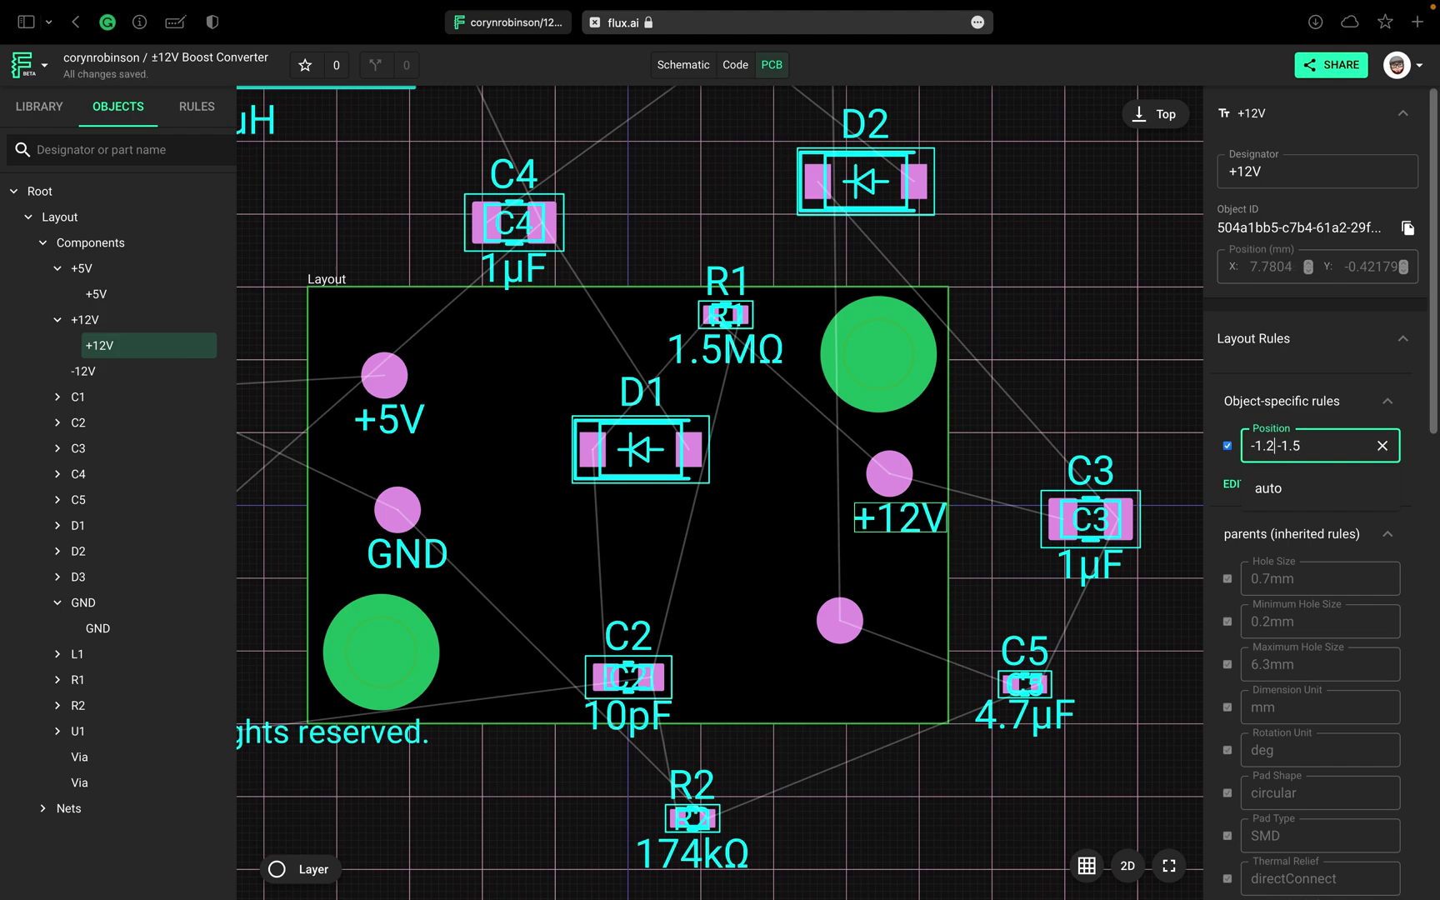
Step: Add a text object to the -12V terminal and set its designator to "-12V"
click(196, 371)
right_click(204, 372)
mouse_move(250, 411)
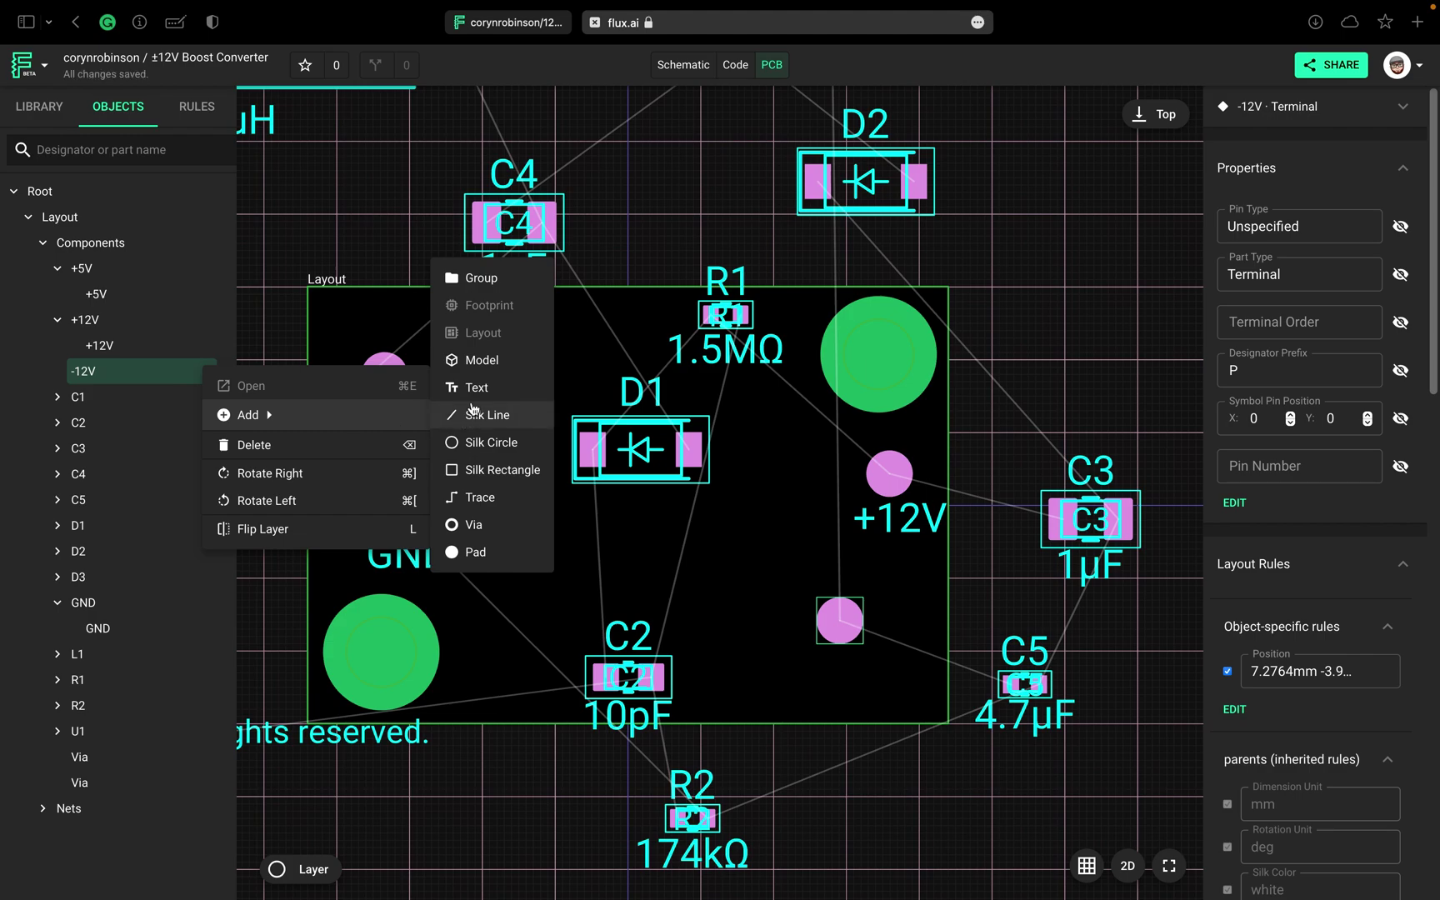
click(476, 388)
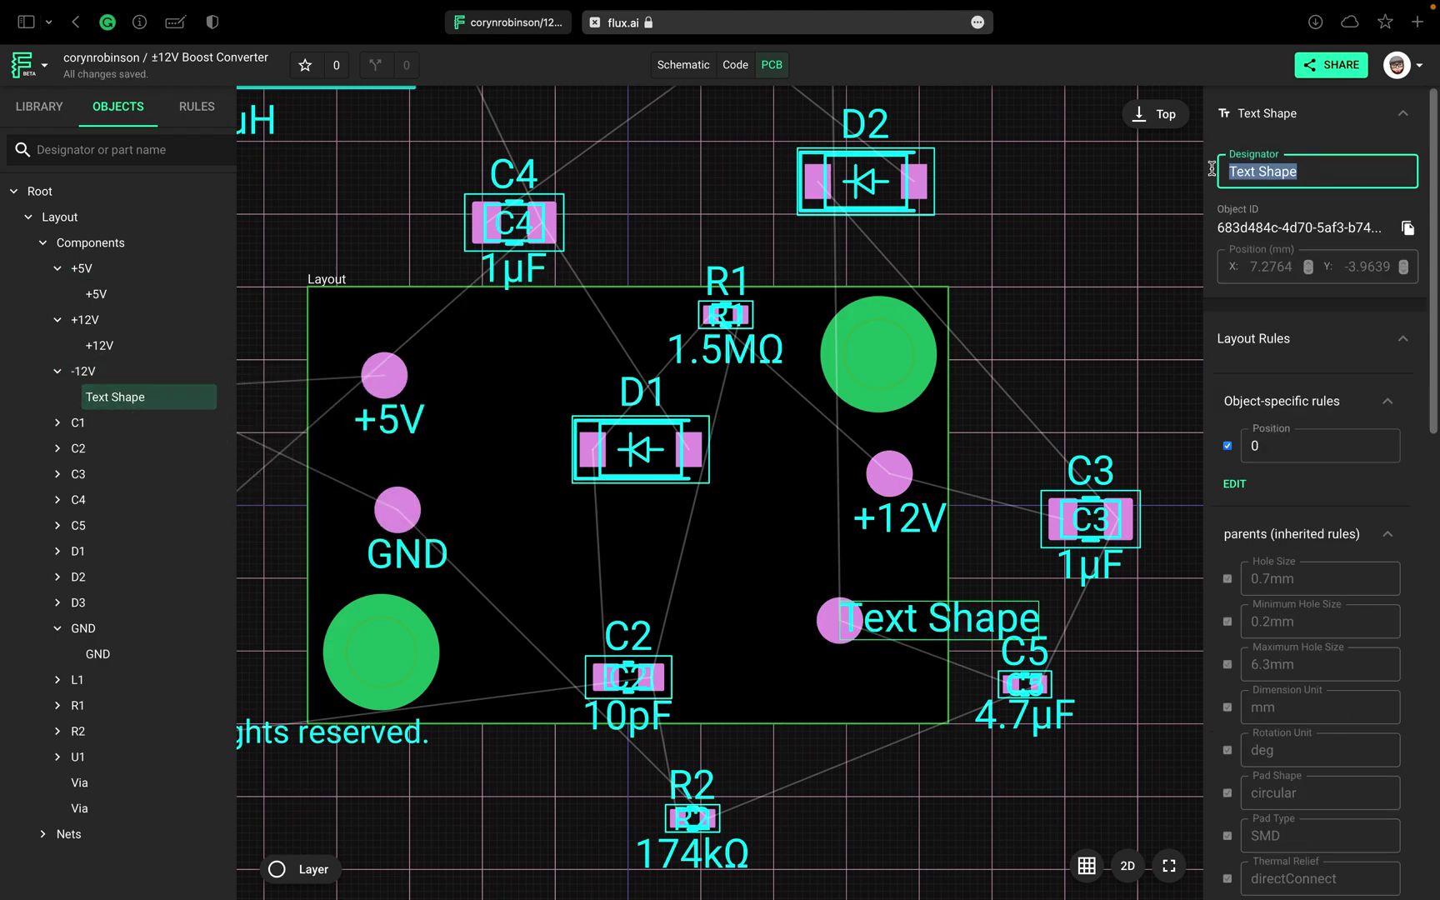
Step: Place the -12V label below its terminal by setting its position to -1.2 -1.5
click(1320, 447)
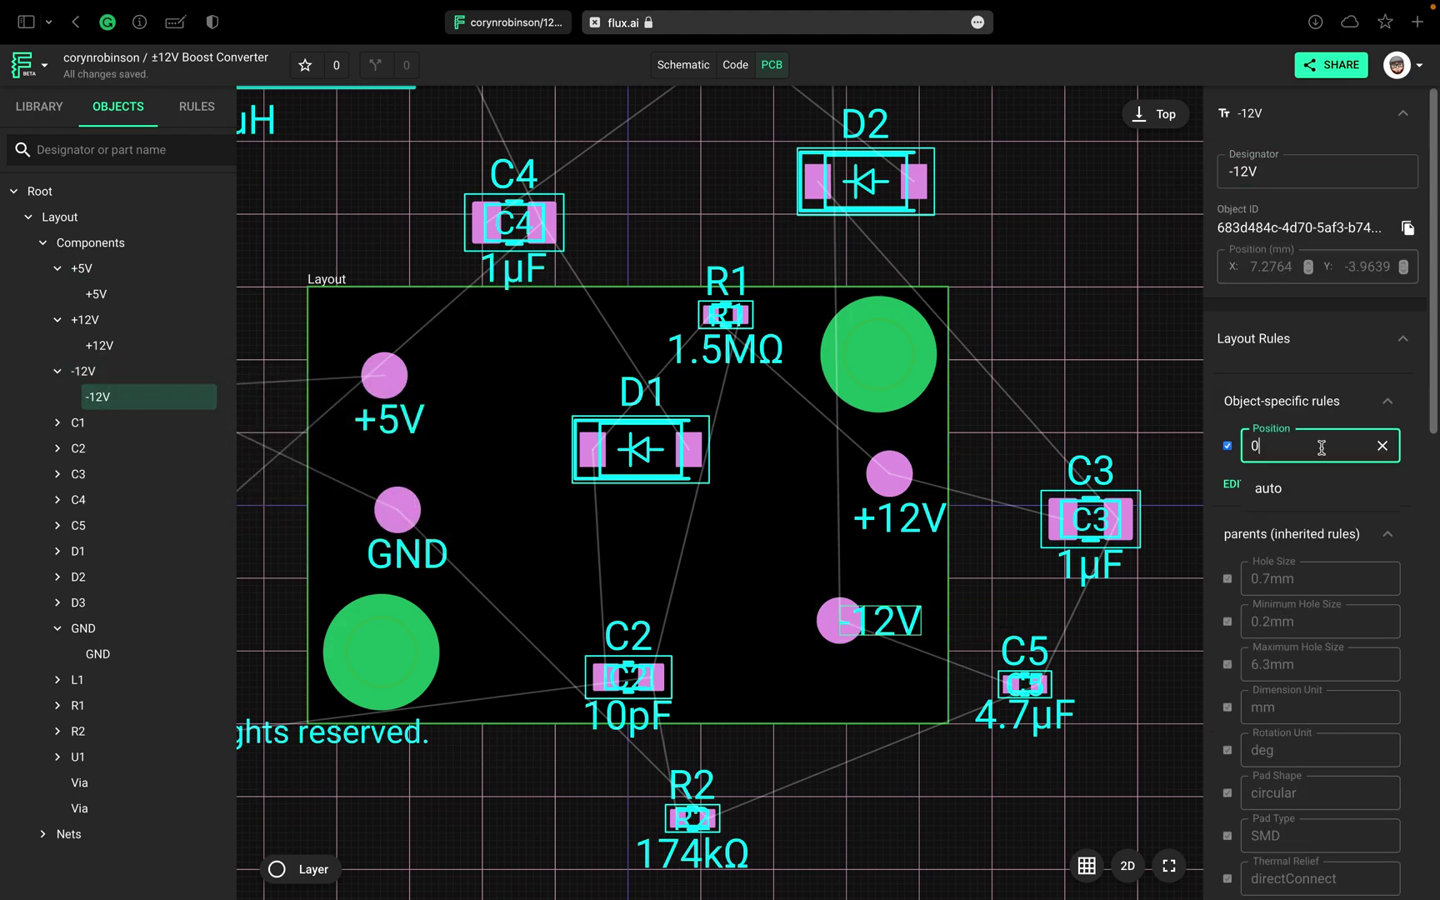
click(1414, 454)
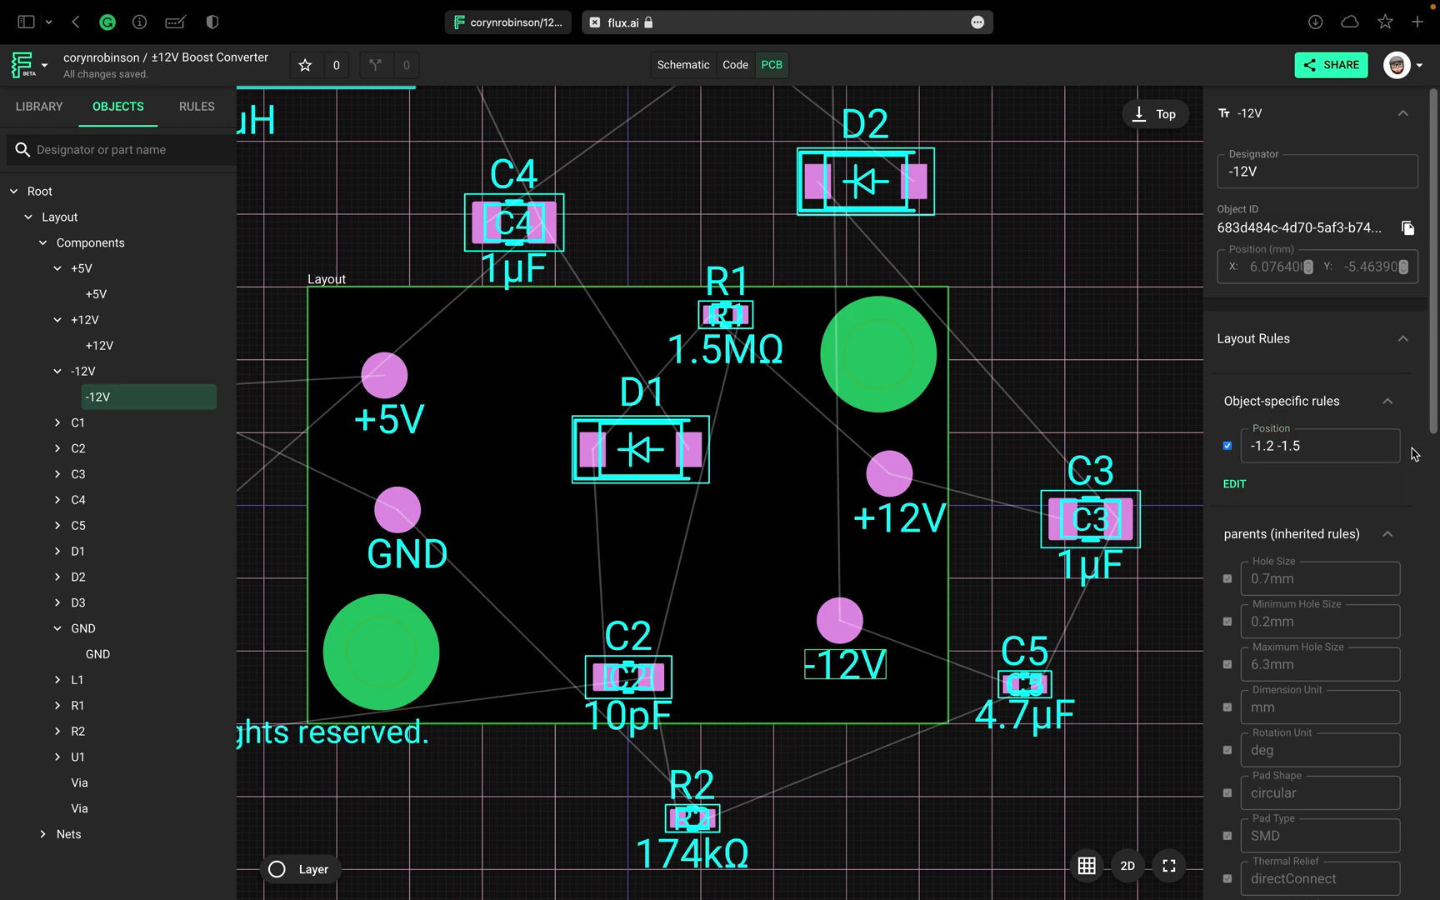
click(1006, 573)
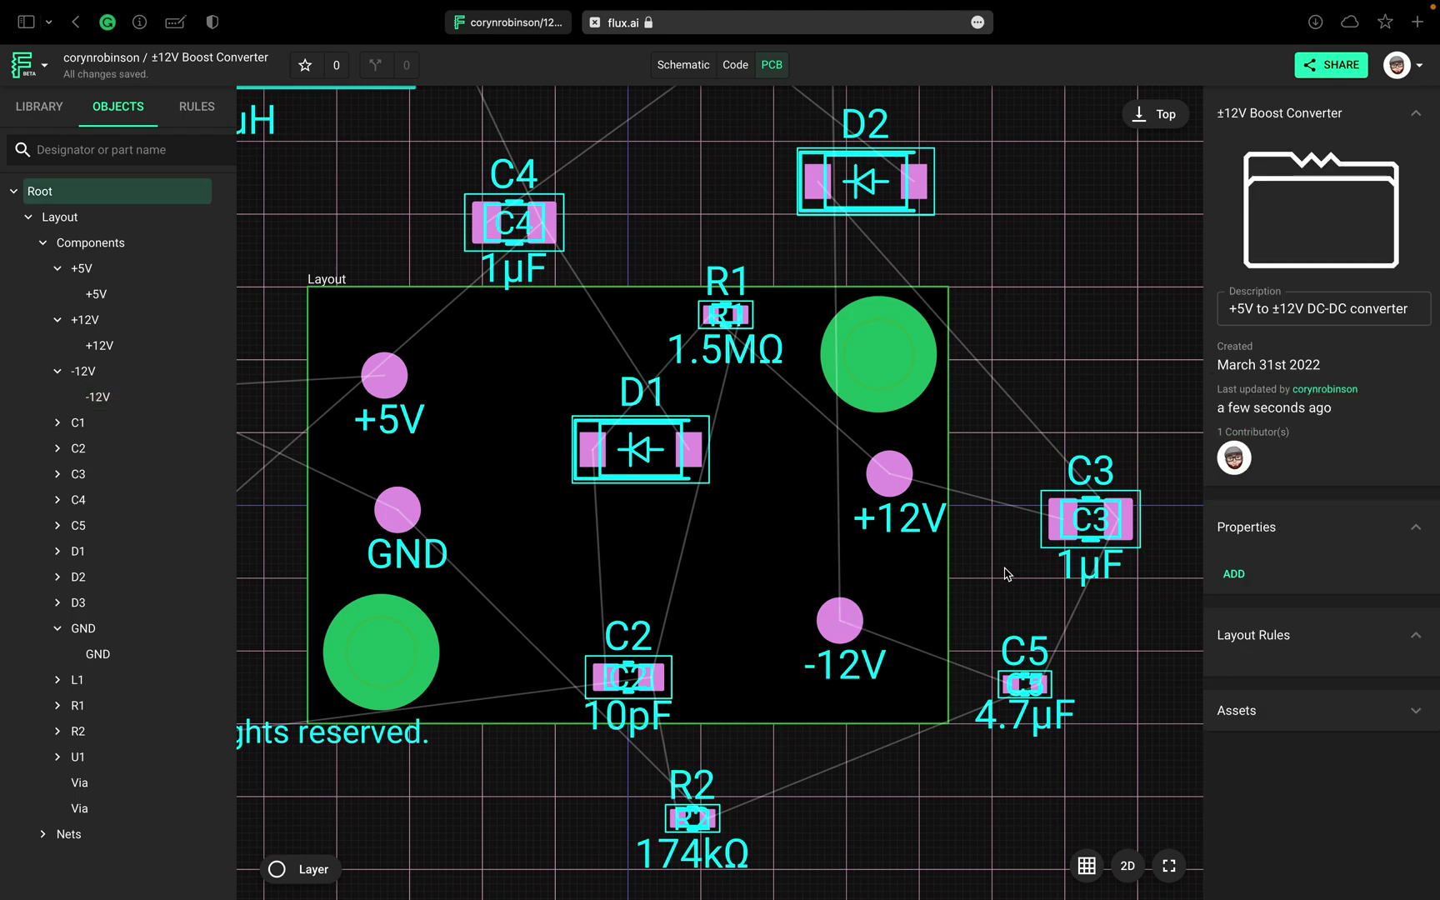
Step: Line up the +5V and GND terminals vertically, and swap the output terminals so -12V sits above +12V at about (8.45, 0.3) mm
click(369, 350)
drag(415, 525, 387, 520)
drag(839, 620, 827, 460)
drag(901, 498, 881, 662)
drag(826, 460, 873, 495)
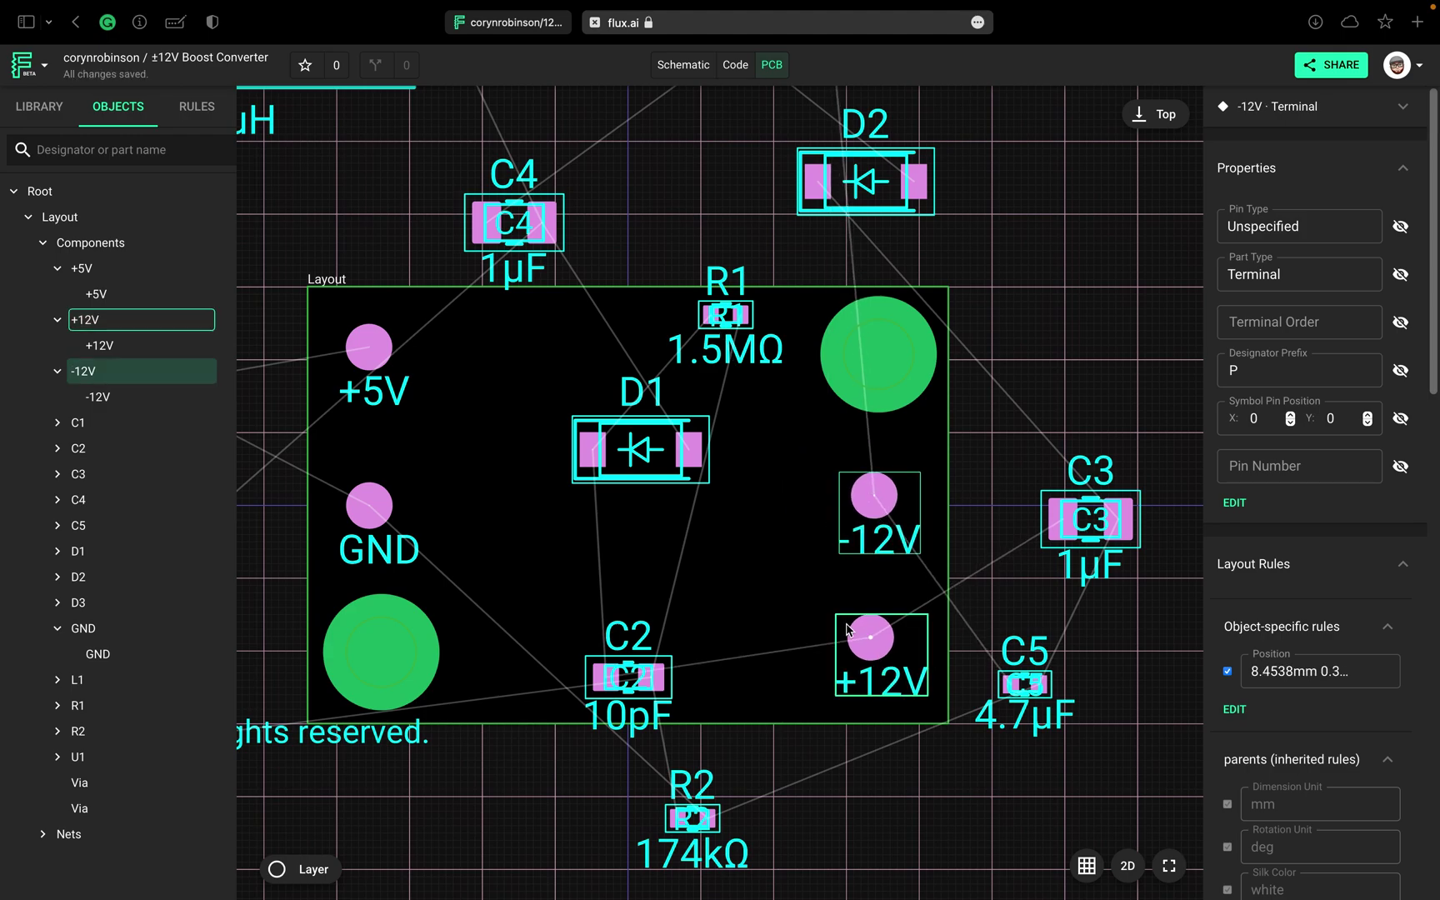
scroll(1119, 788, up, 2)
click(1119, 788)
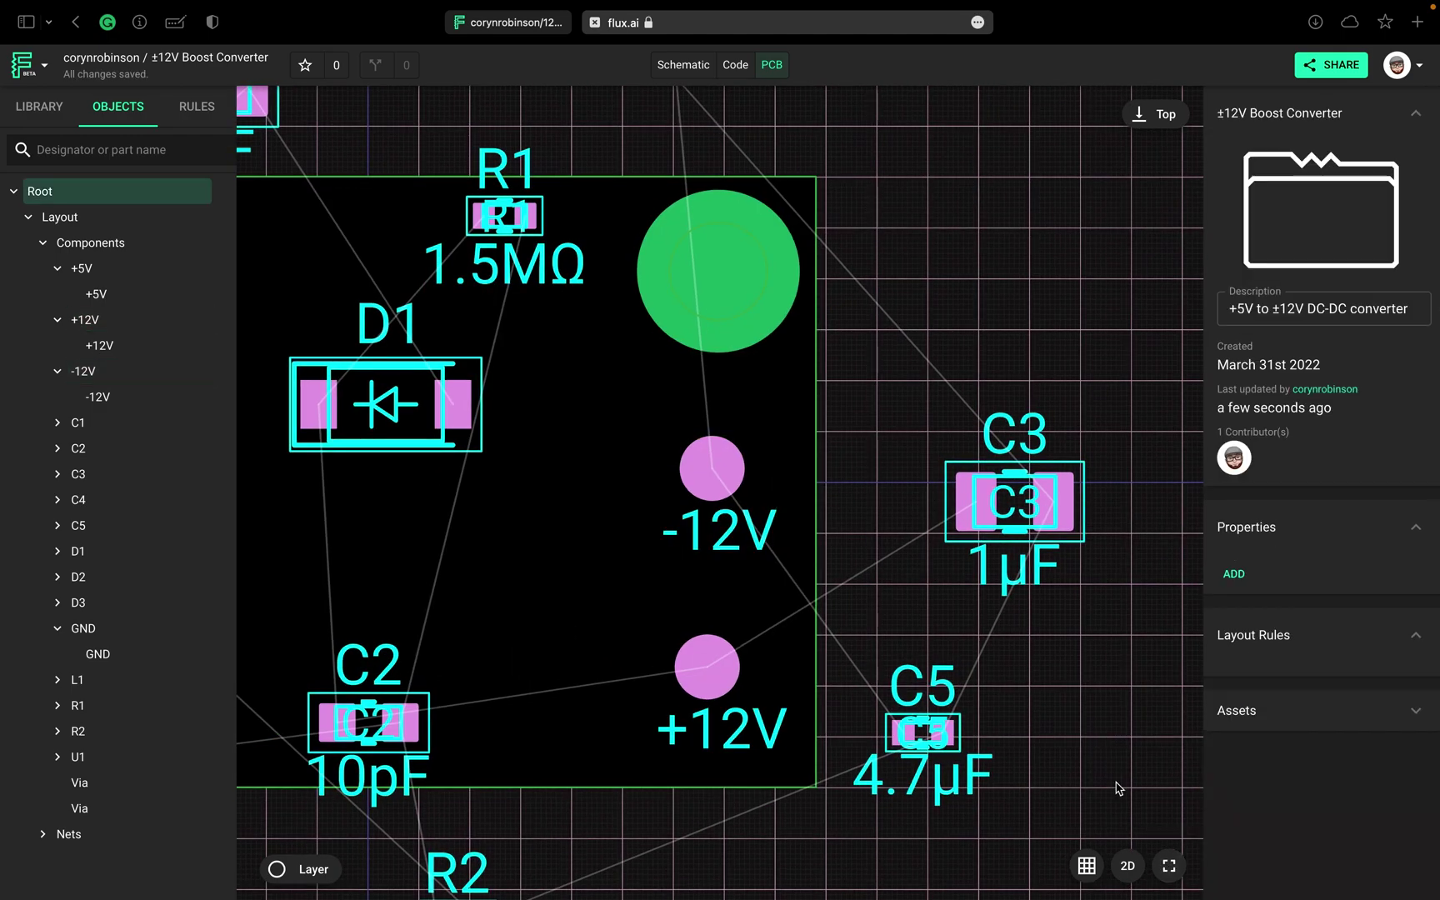
Step: Move resistor R2 onto the board between the +5V terminal and D1, and rotate it a quarter turn right
click(1167, 866)
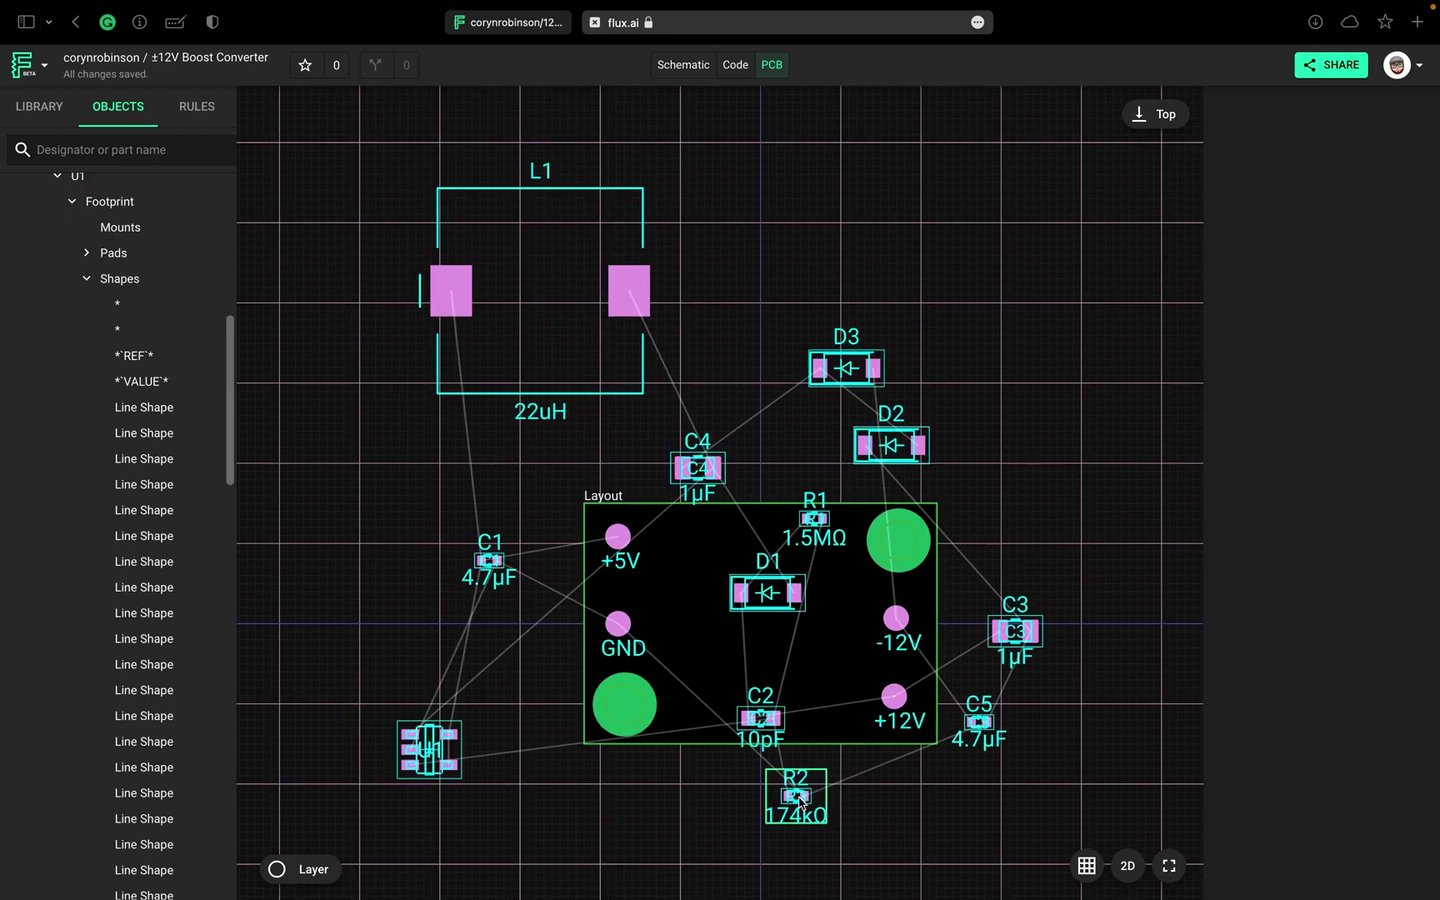
drag(797, 797, 685, 567)
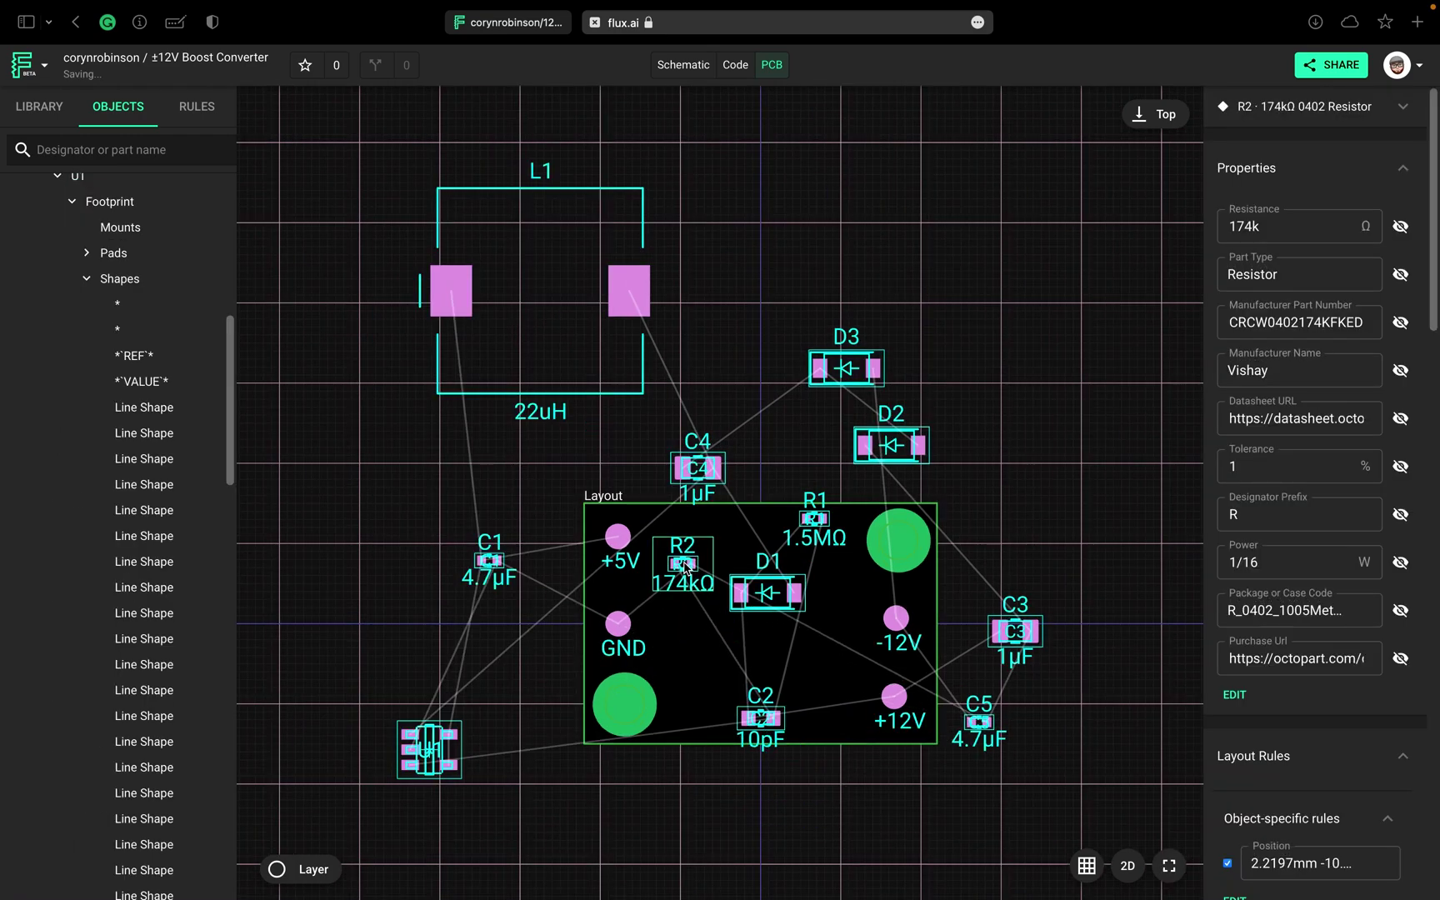
scroll(684, 565, up, 5)
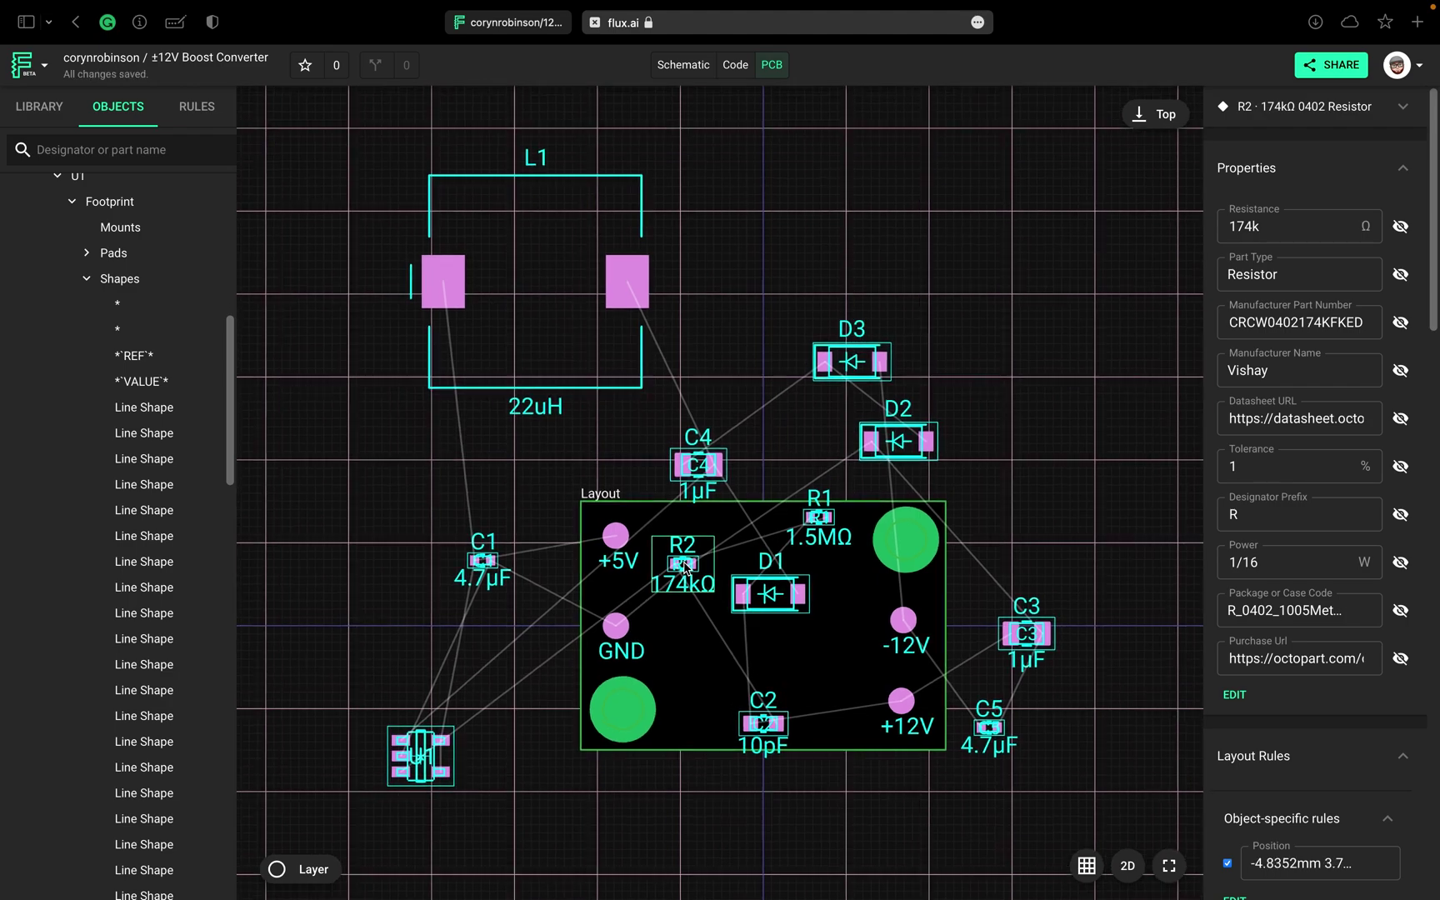
right_click(685, 570)
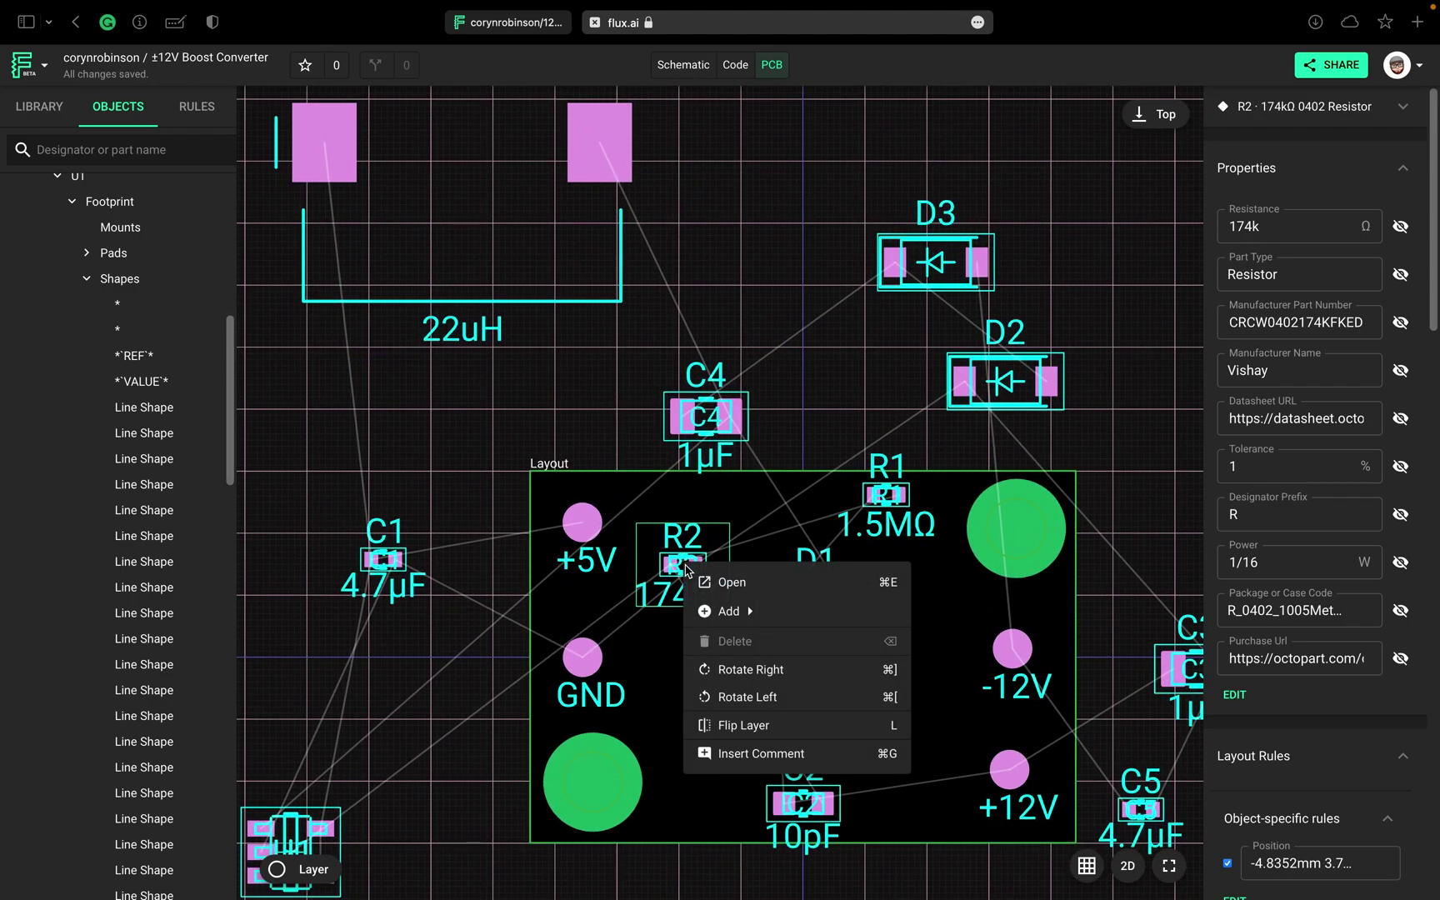
click(775, 679)
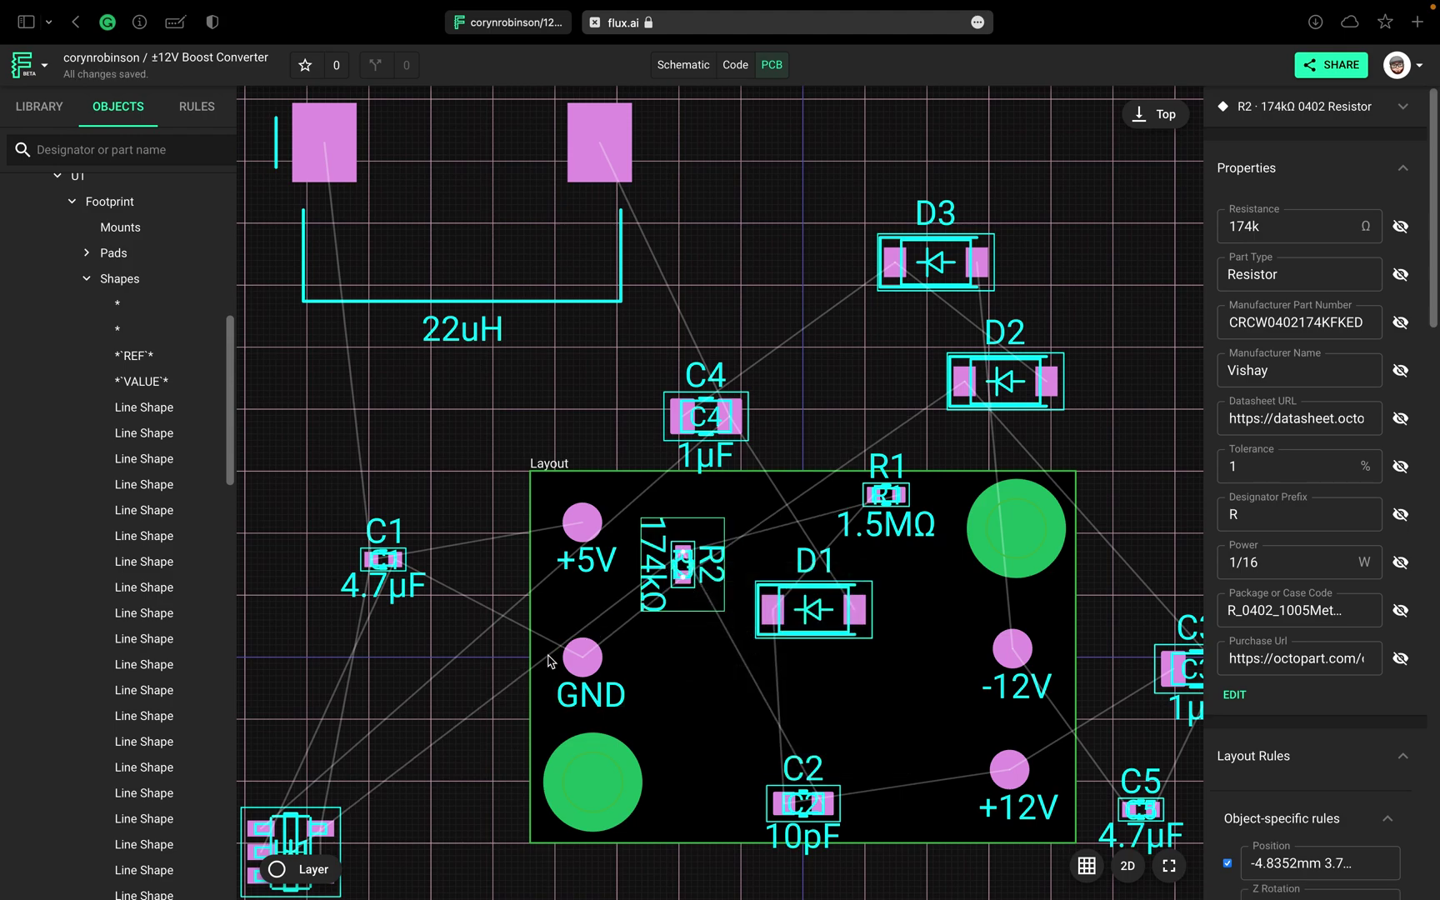
Step: Hide the Top Overlay layer so only pads, vias and net lines are drawn
click(311, 871)
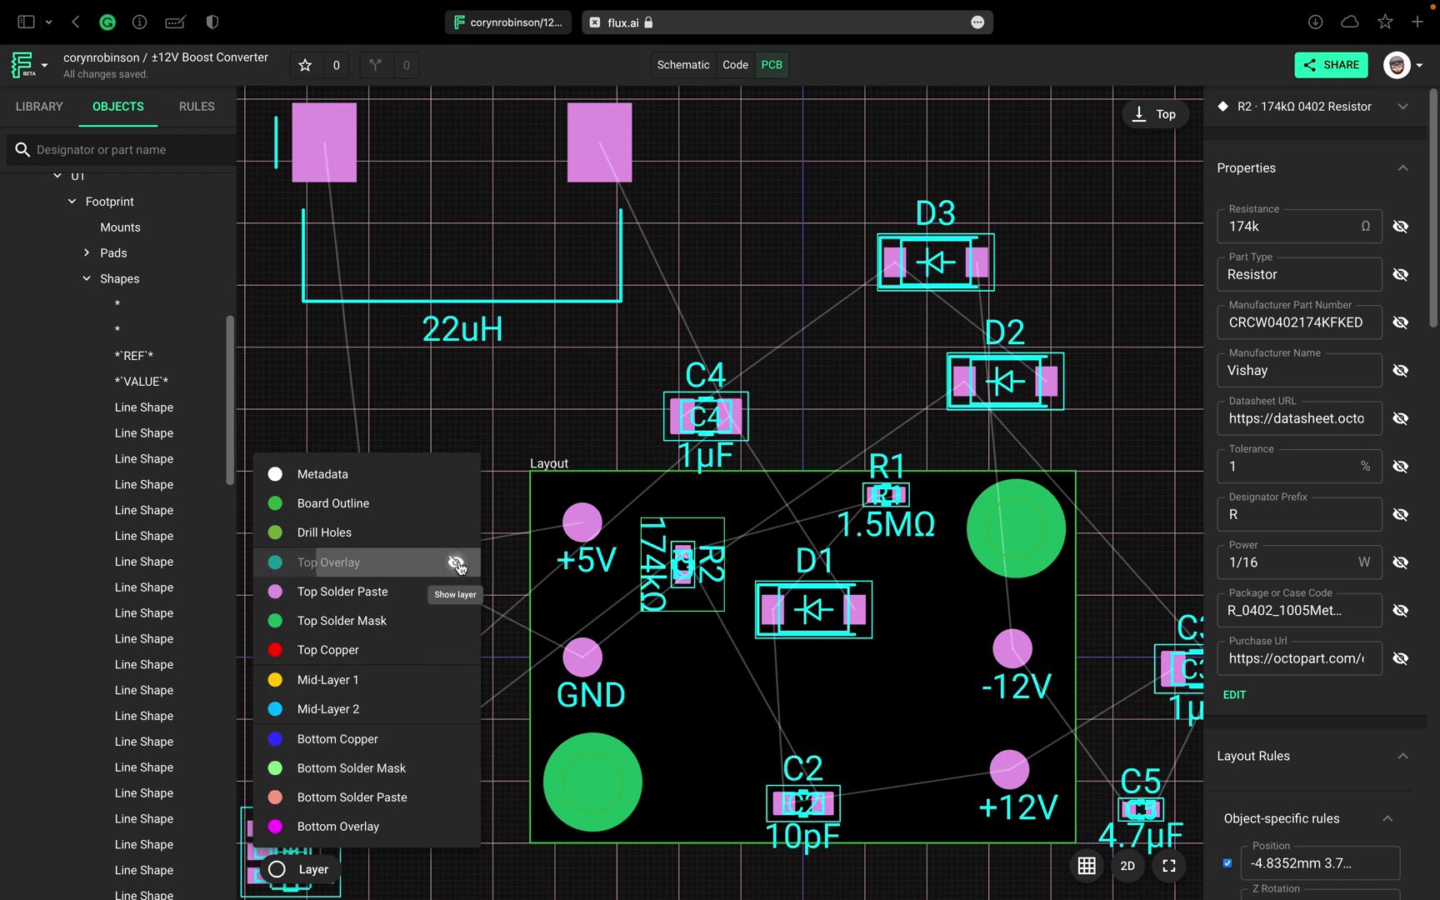
click(456, 564)
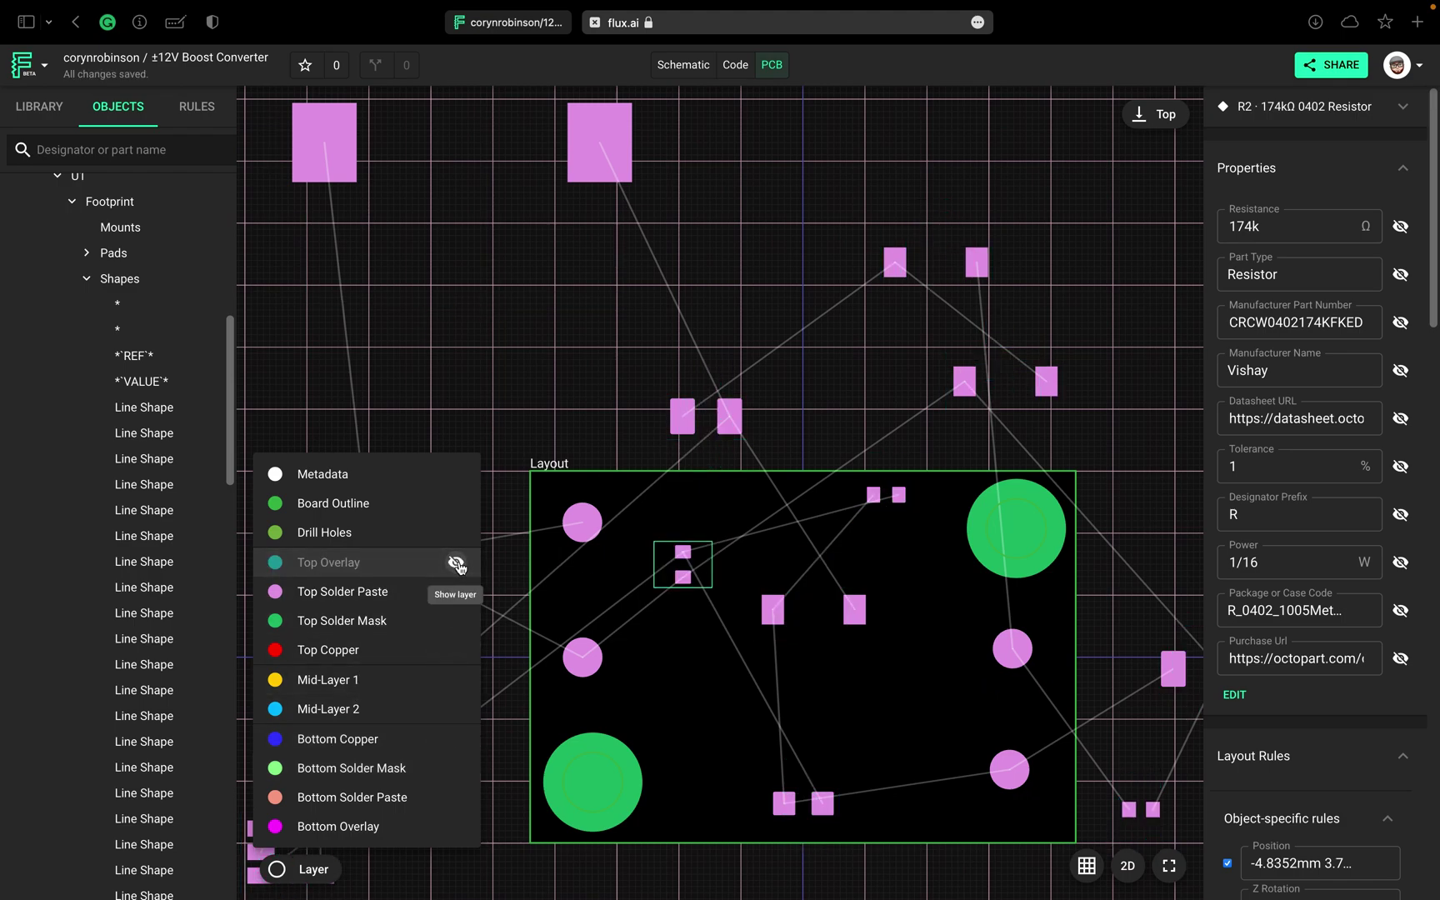
click(557, 570)
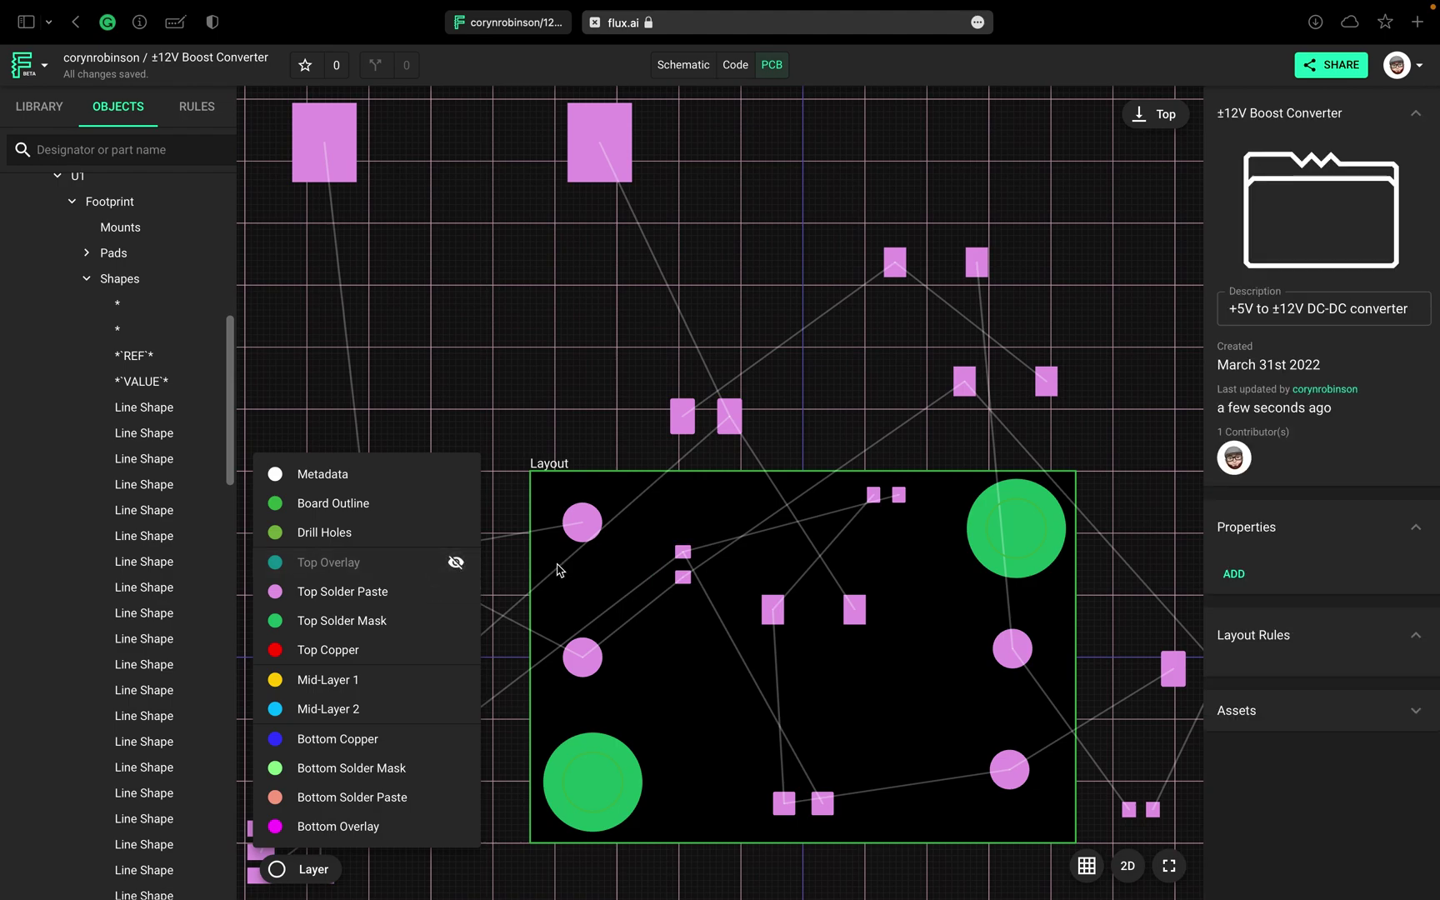
click(288, 867)
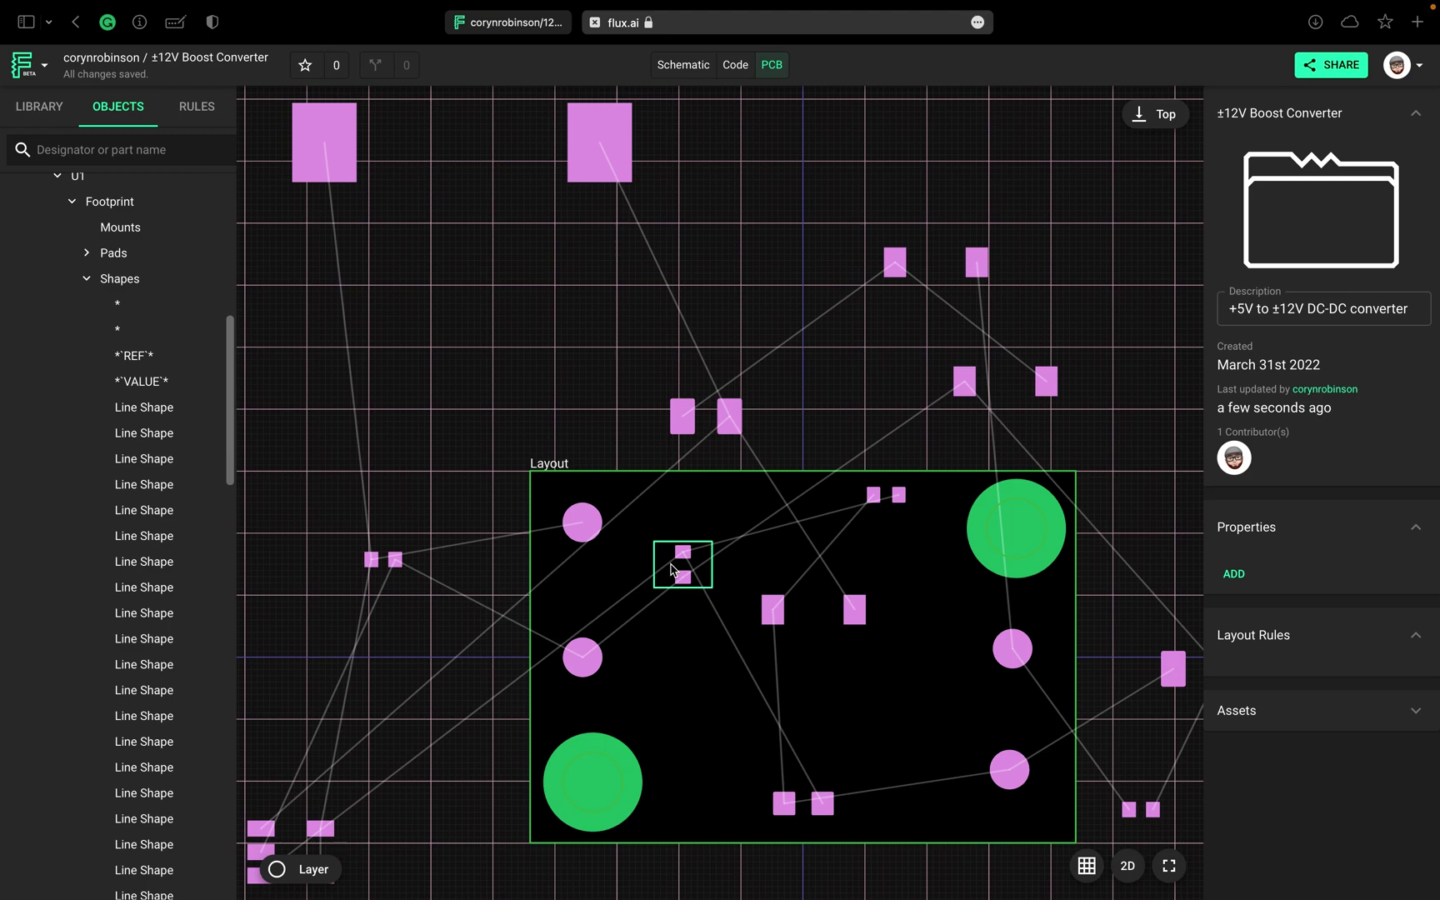
Step: Shift R2 to about (-6.15, 3.4) mm and move the boost converter U1 beside it at about (-2.71, 5.0) mm
drag(668, 563, 641, 578)
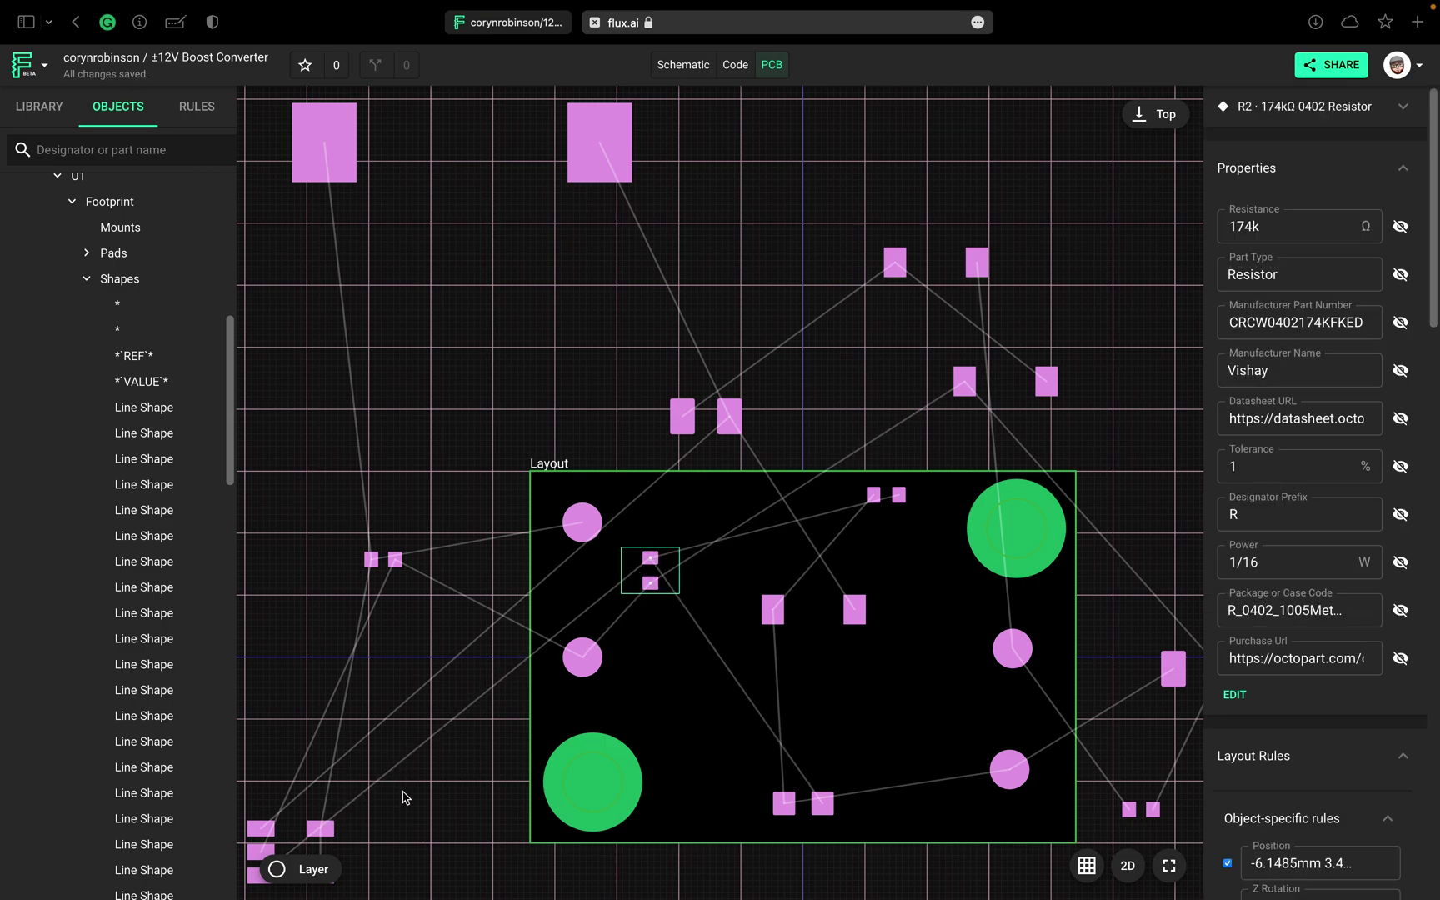
click(291, 831)
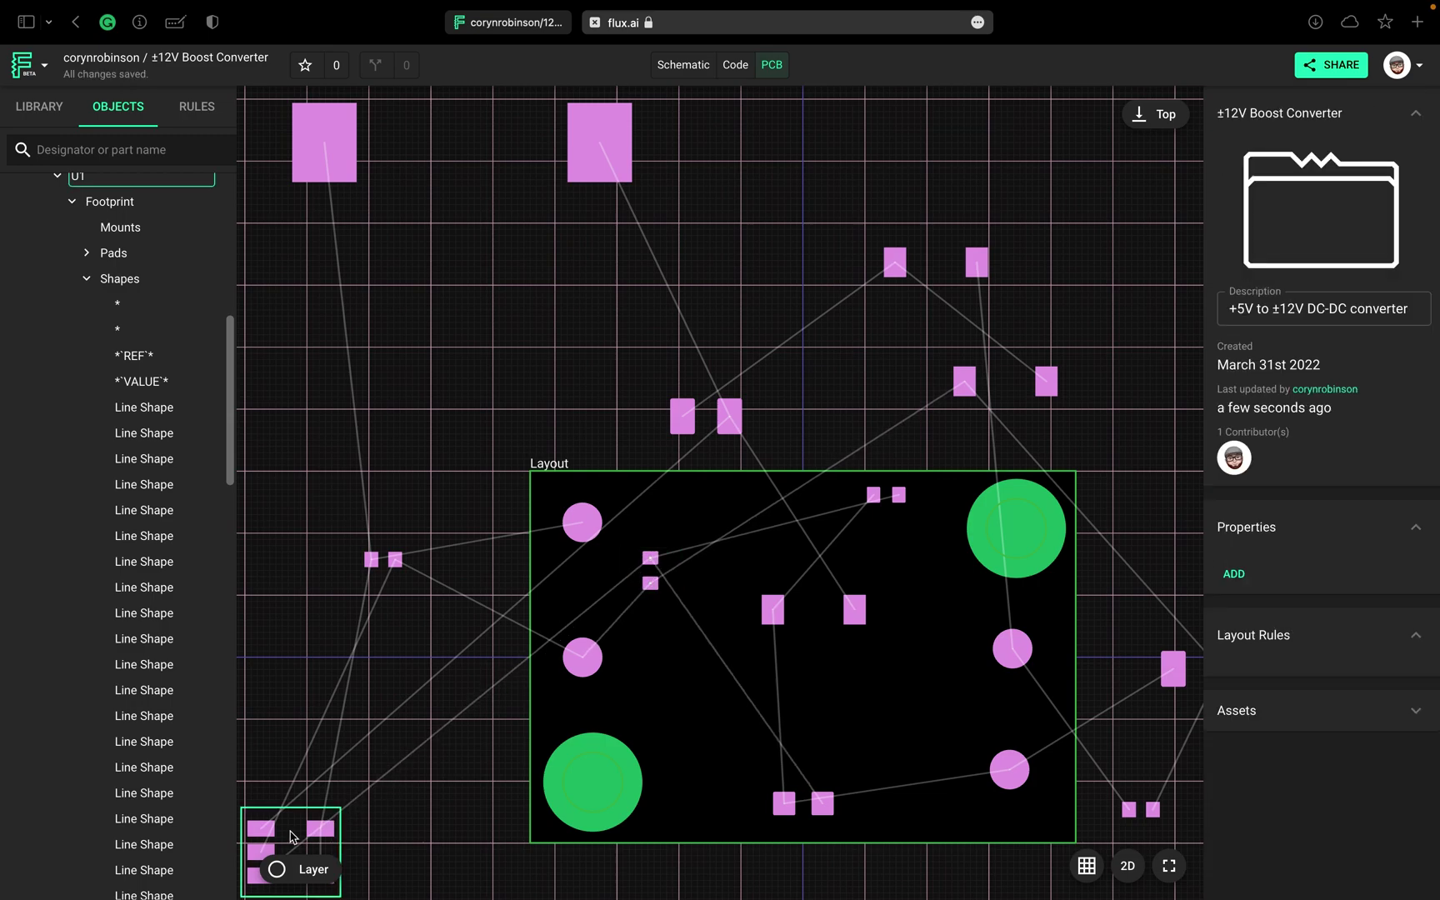
click(87, 282)
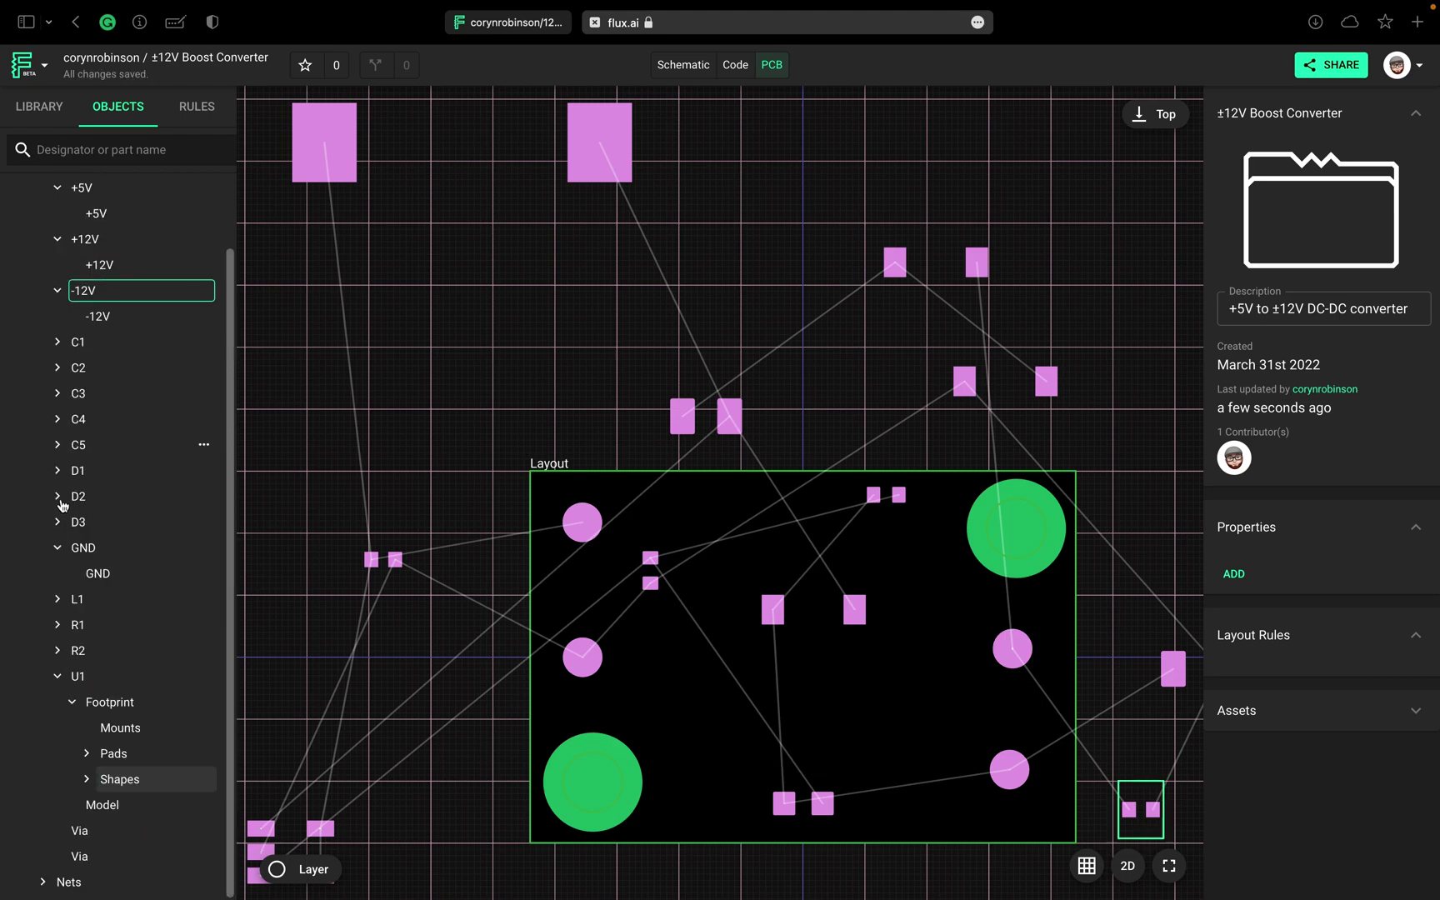
click(58, 677)
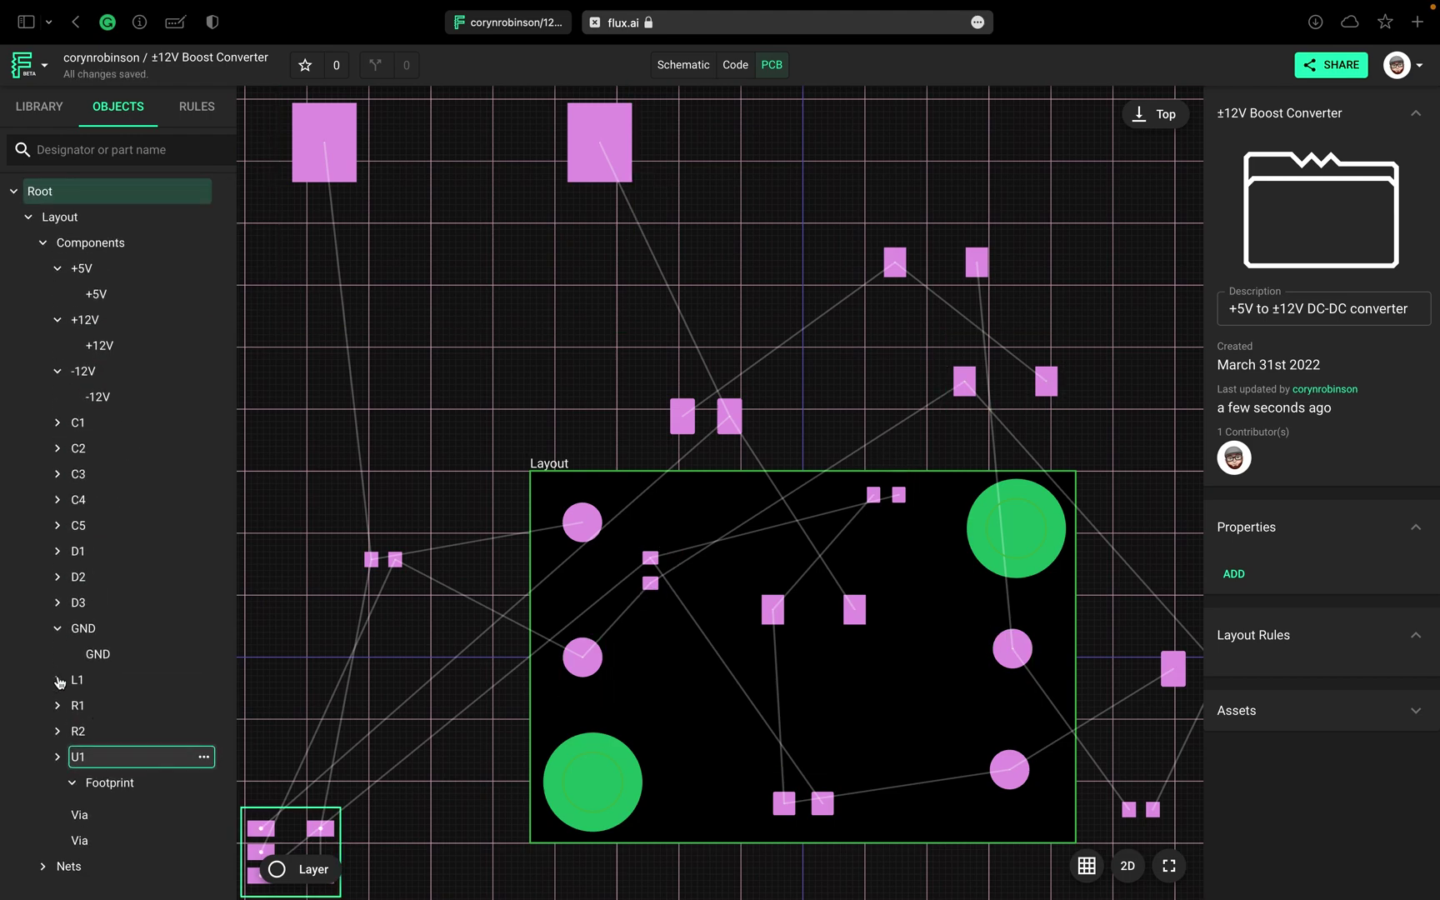
click(99, 759)
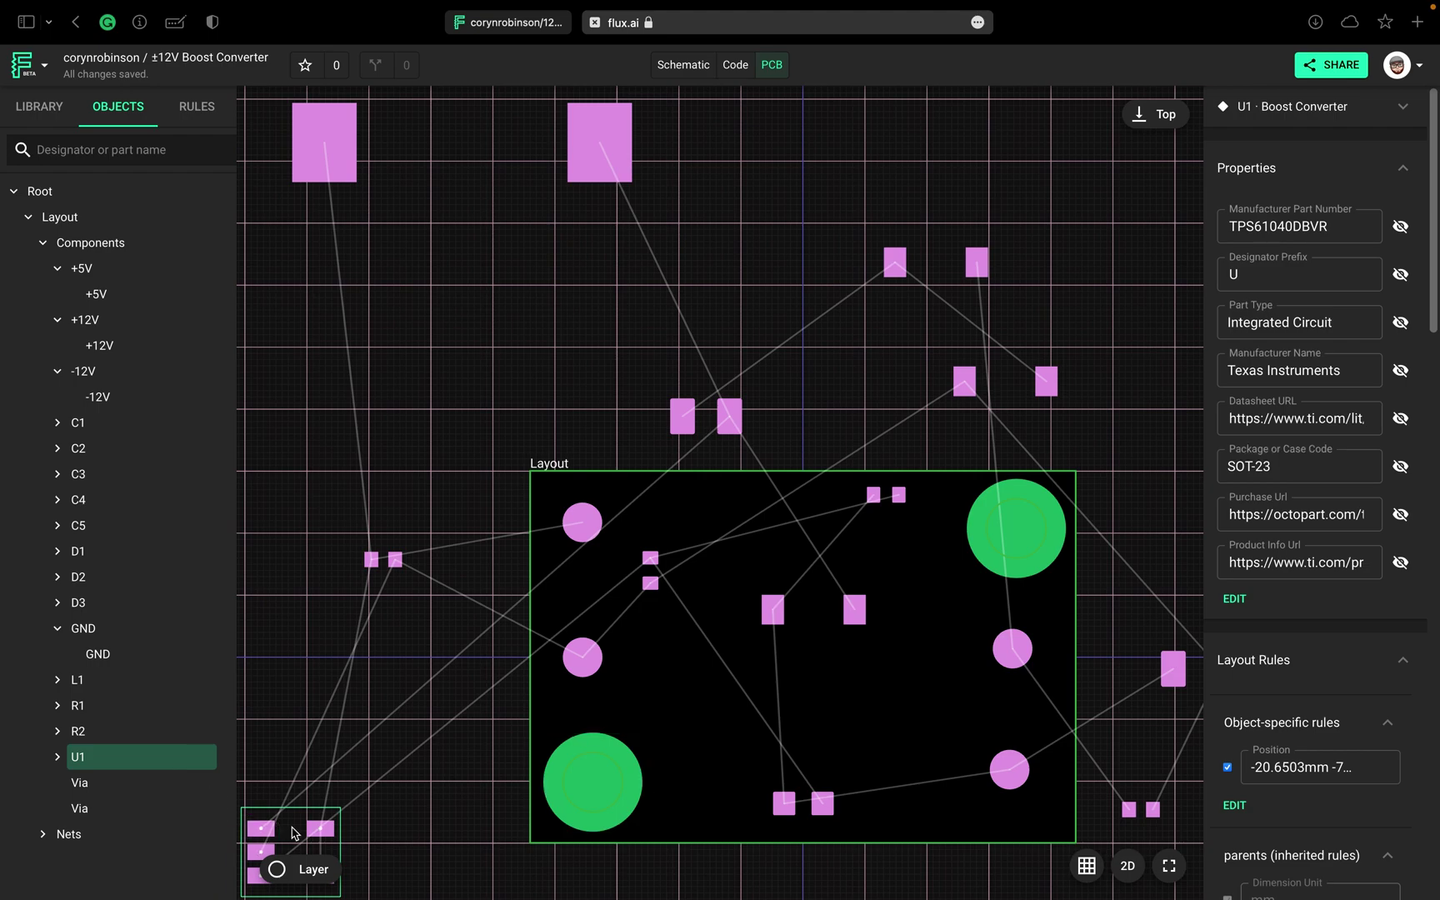
drag(293, 831, 739, 504)
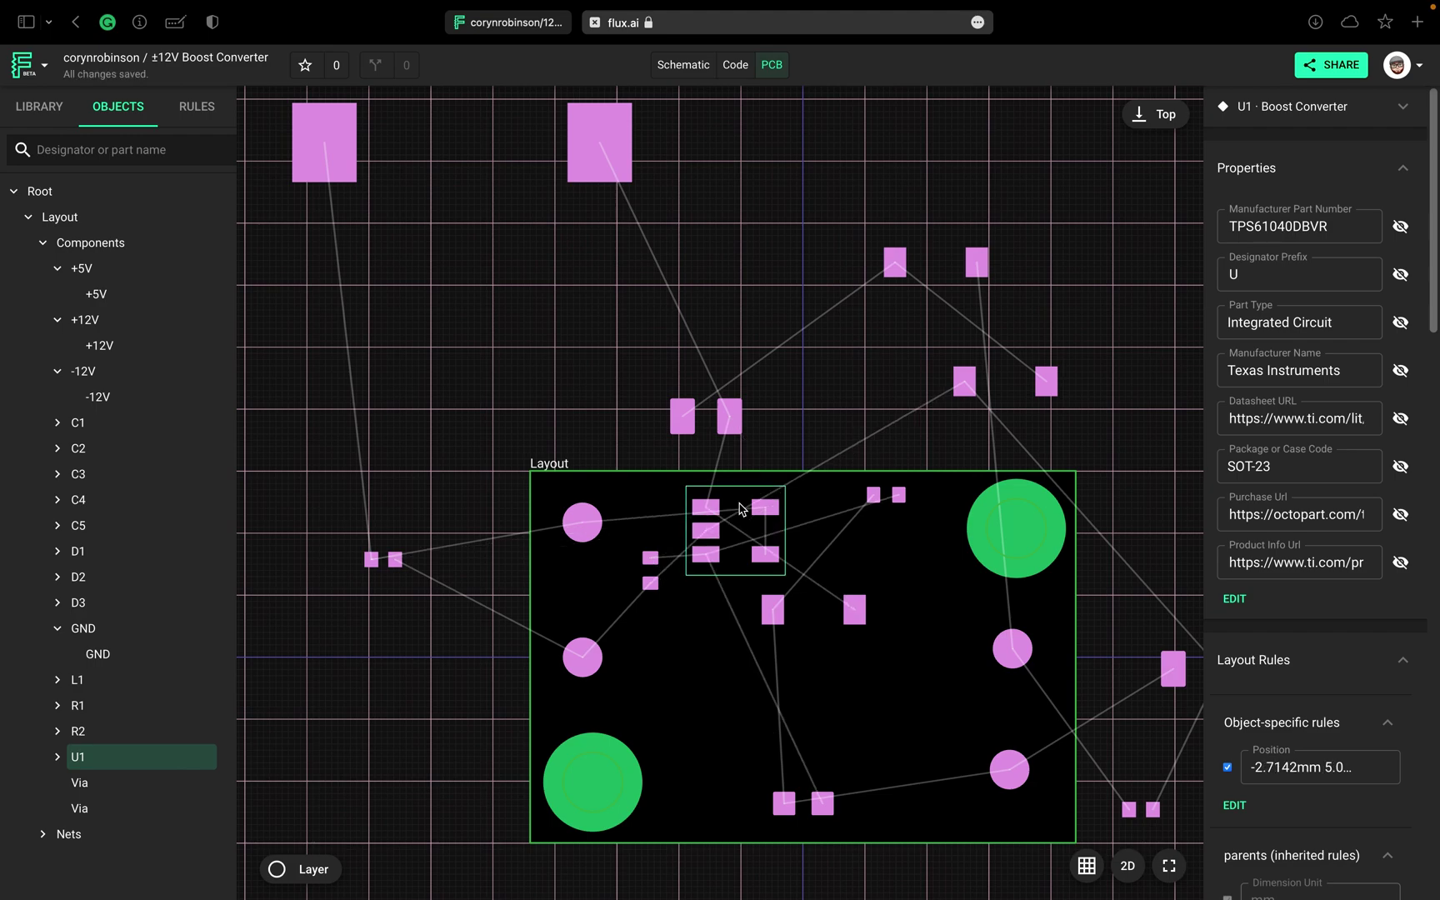
scroll(681, 590, up, 3)
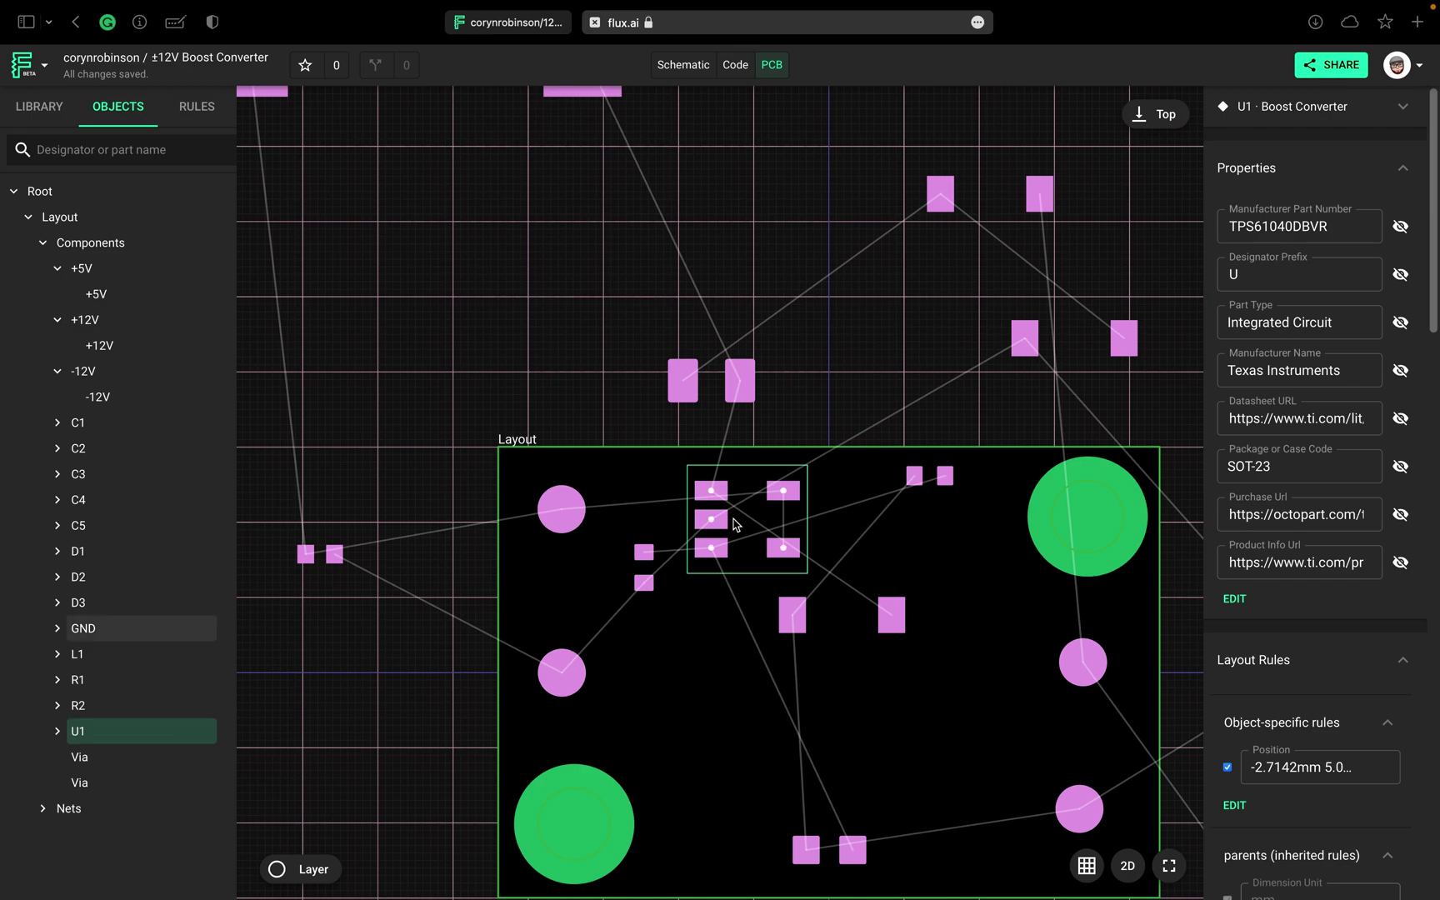
Step: Move R1 below U1, and place C1 at about (0.93, 5.5) mm, rotated a quarter turn right and aligned with U1's pads
drag(320, 572, 714, 695)
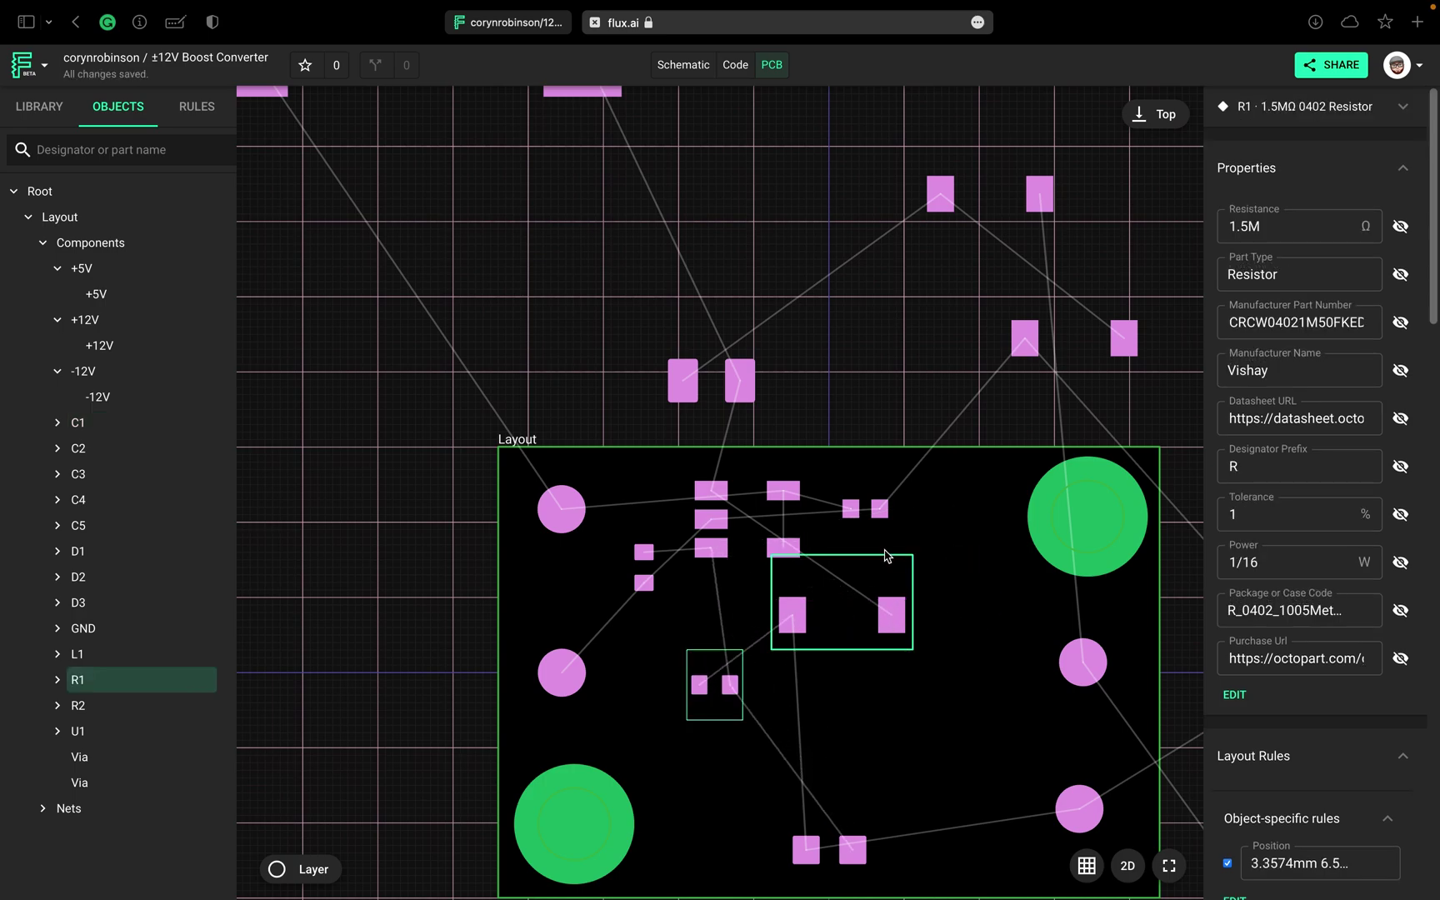
click(869, 519)
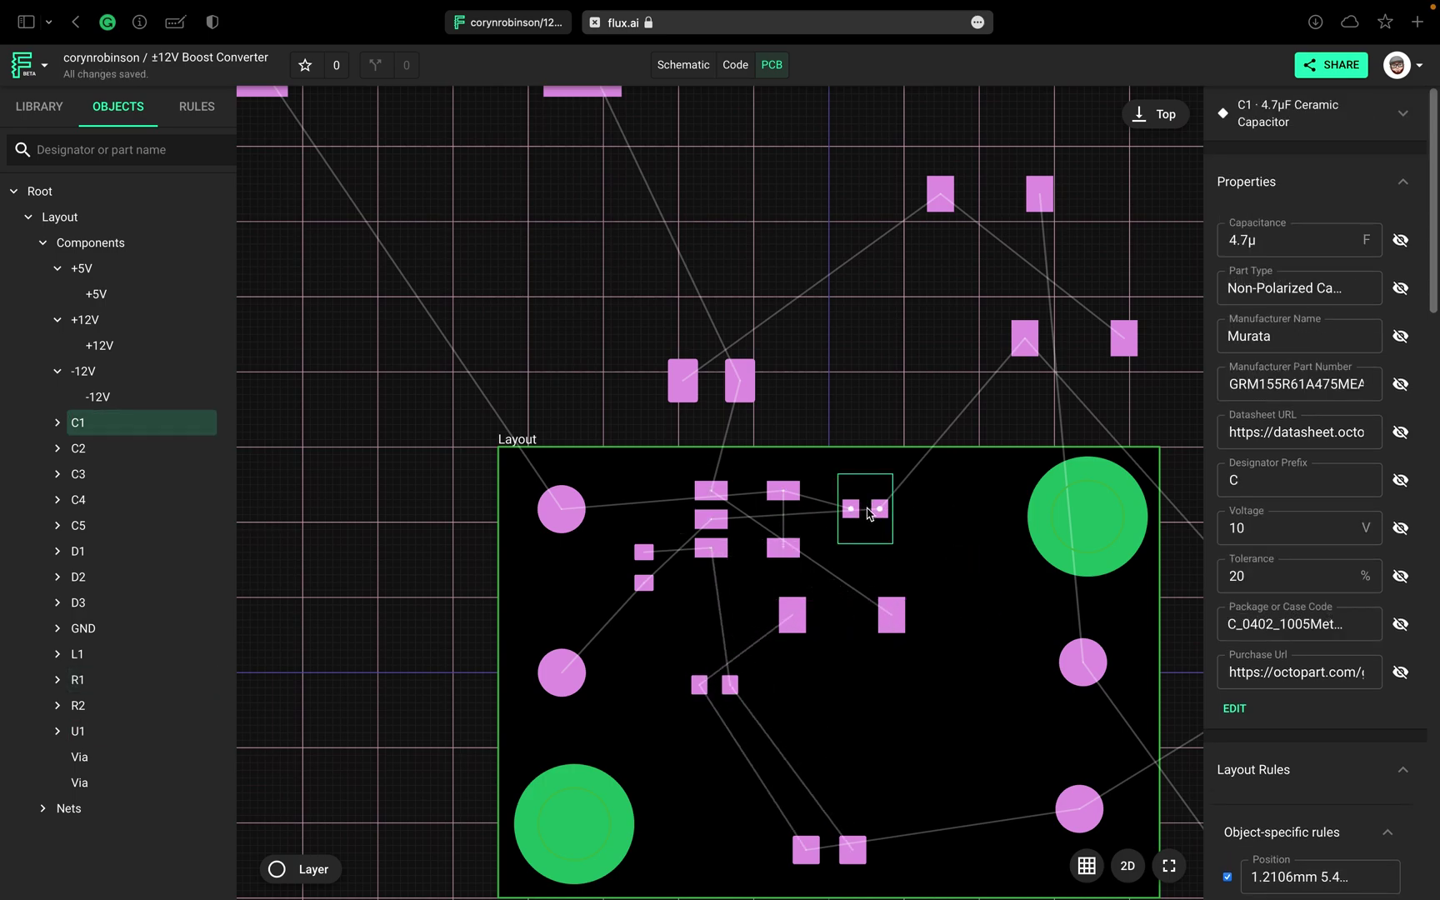
right_click(867, 513)
click(945, 610)
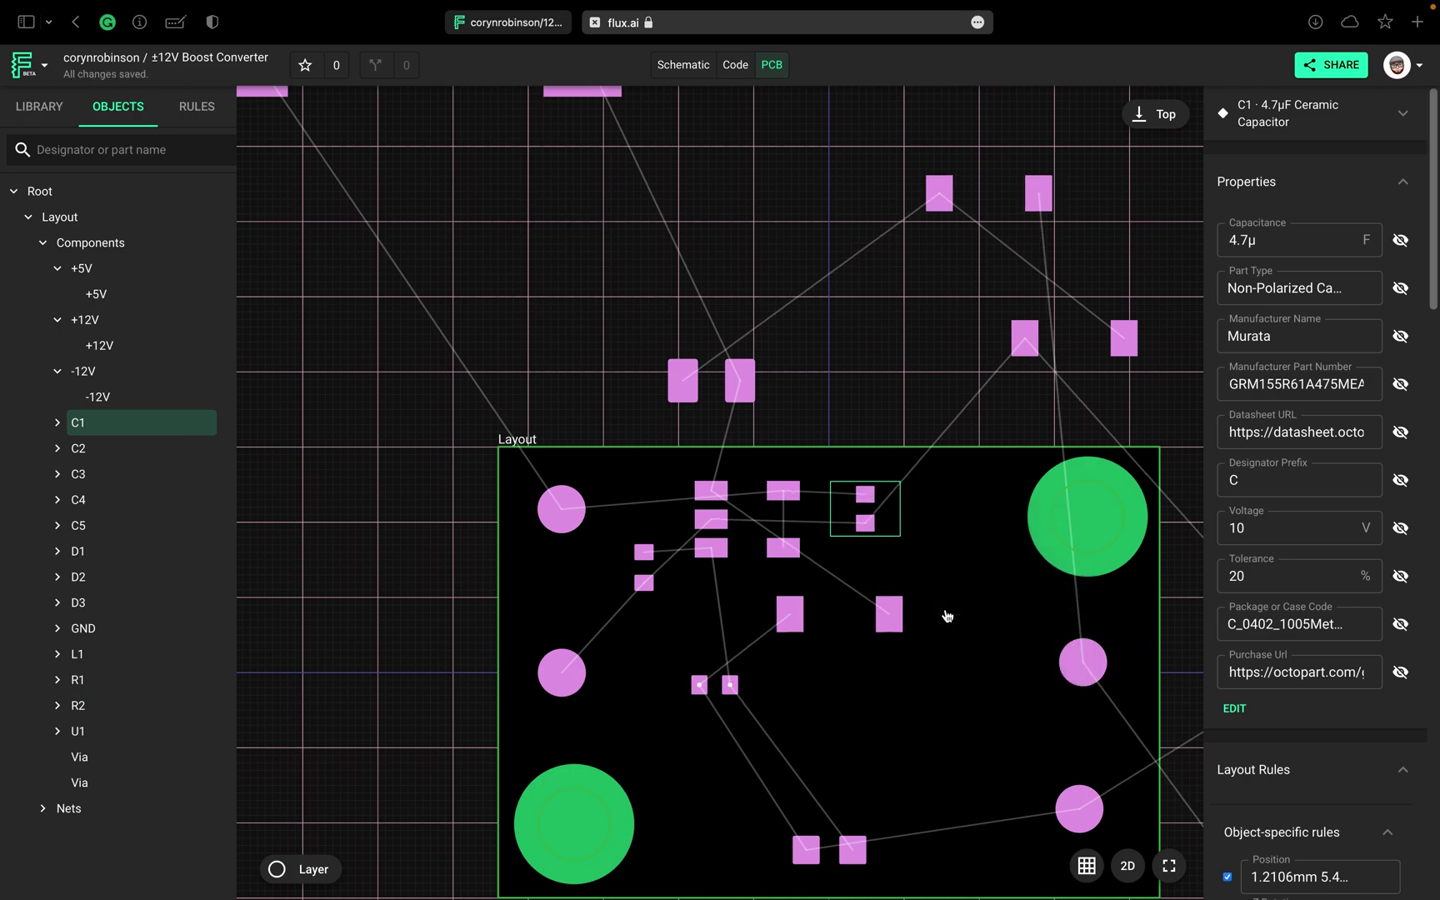
drag(864, 510, 856, 504)
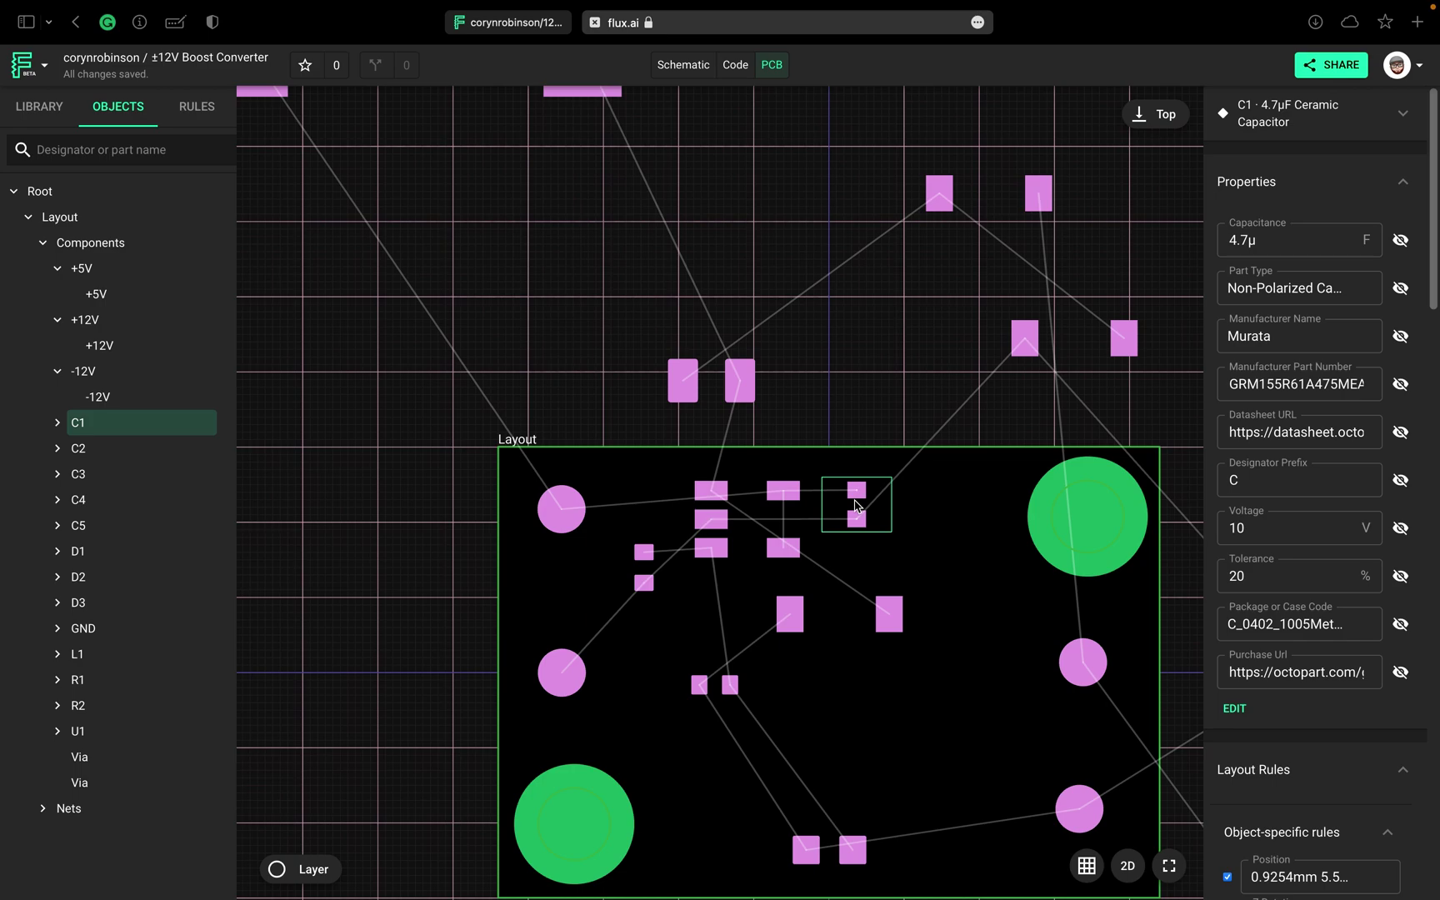
click(958, 541)
scroll(703, 490, up, 1)
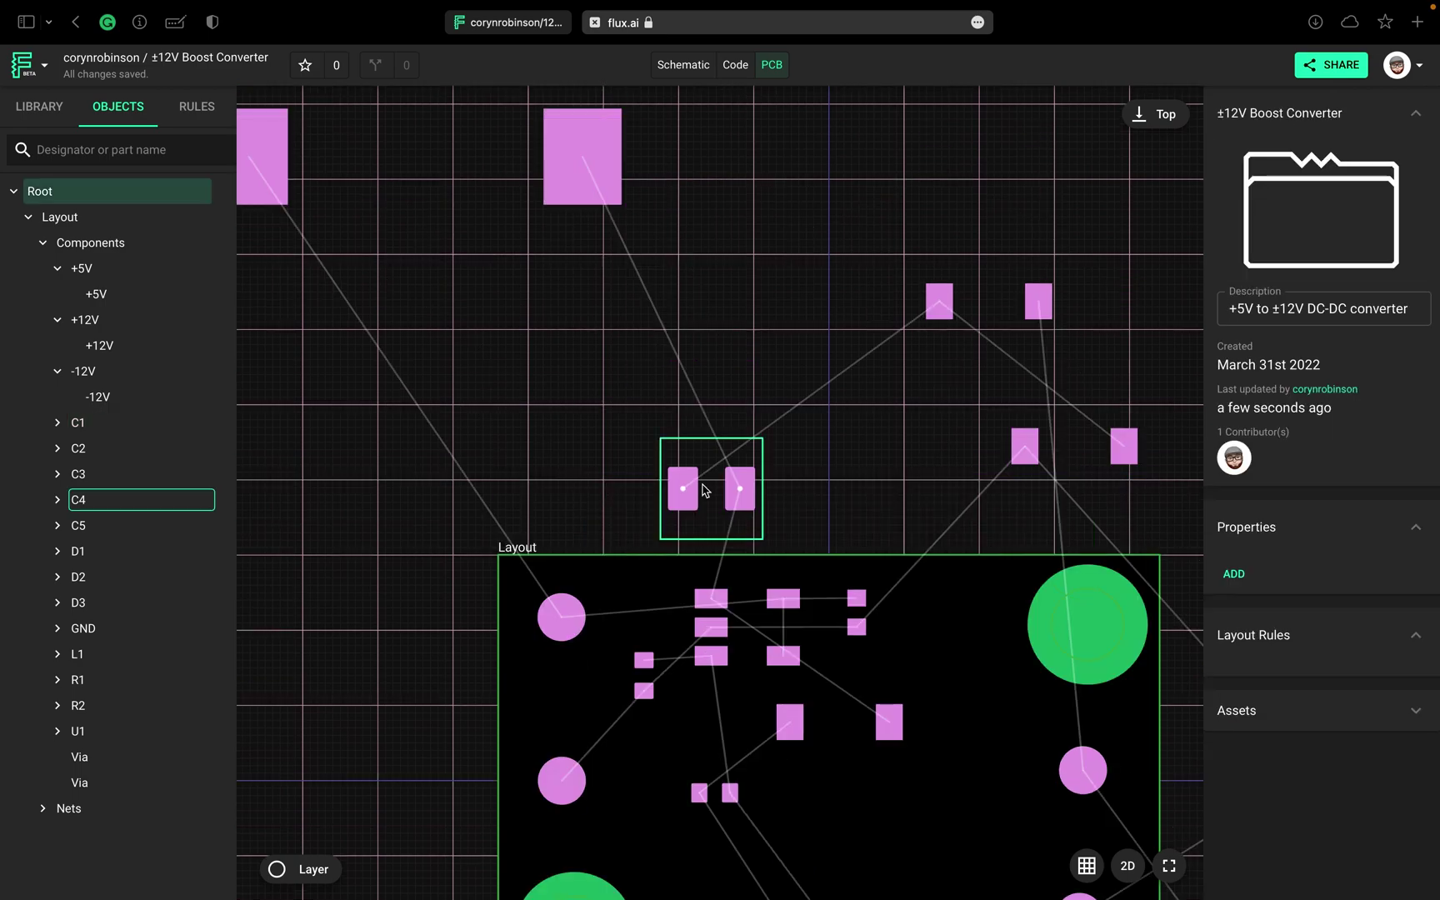
Step: Move capacitor C2 into the space above the lower mounting hole's right side, and shift R1 away below D1
scroll(703, 490, down, 4)
scroll(702, 490, up, 1)
click(1167, 869)
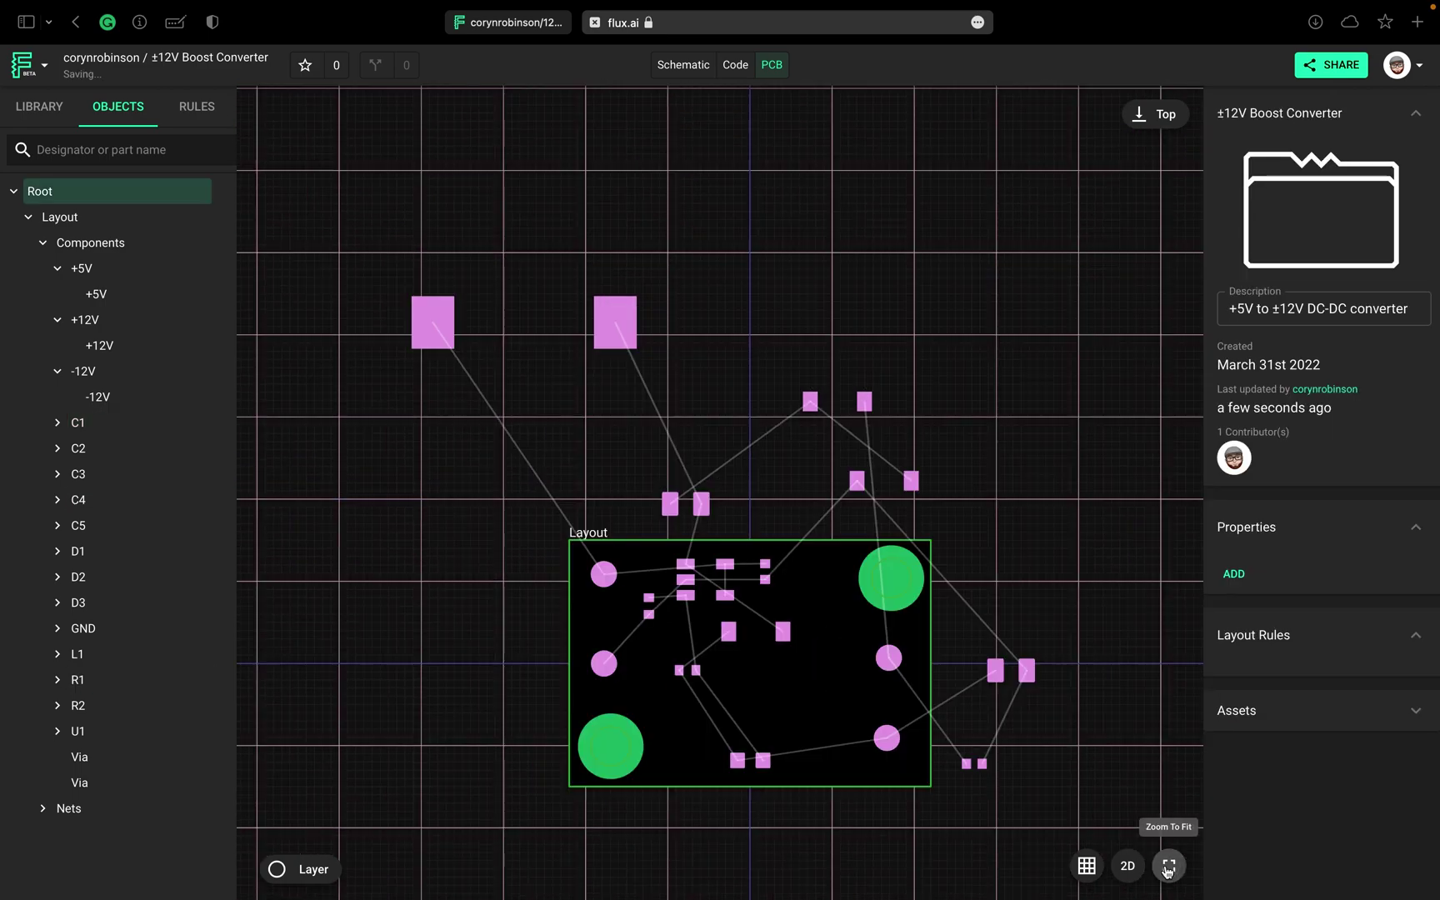
click(100, 449)
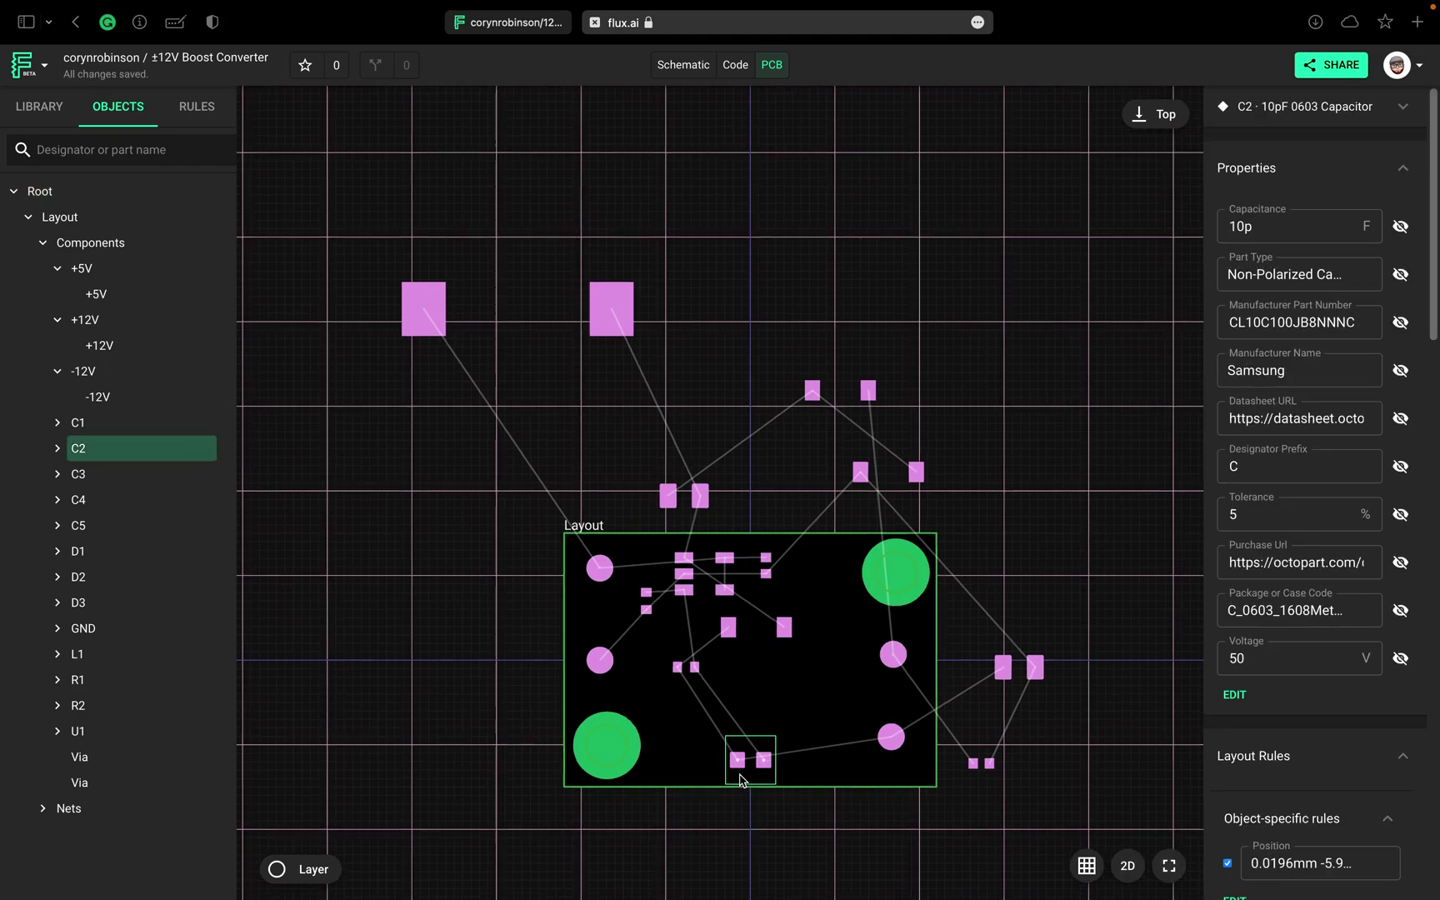
scroll(742, 774, up, 3)
drag(633, 614, 804, 625)
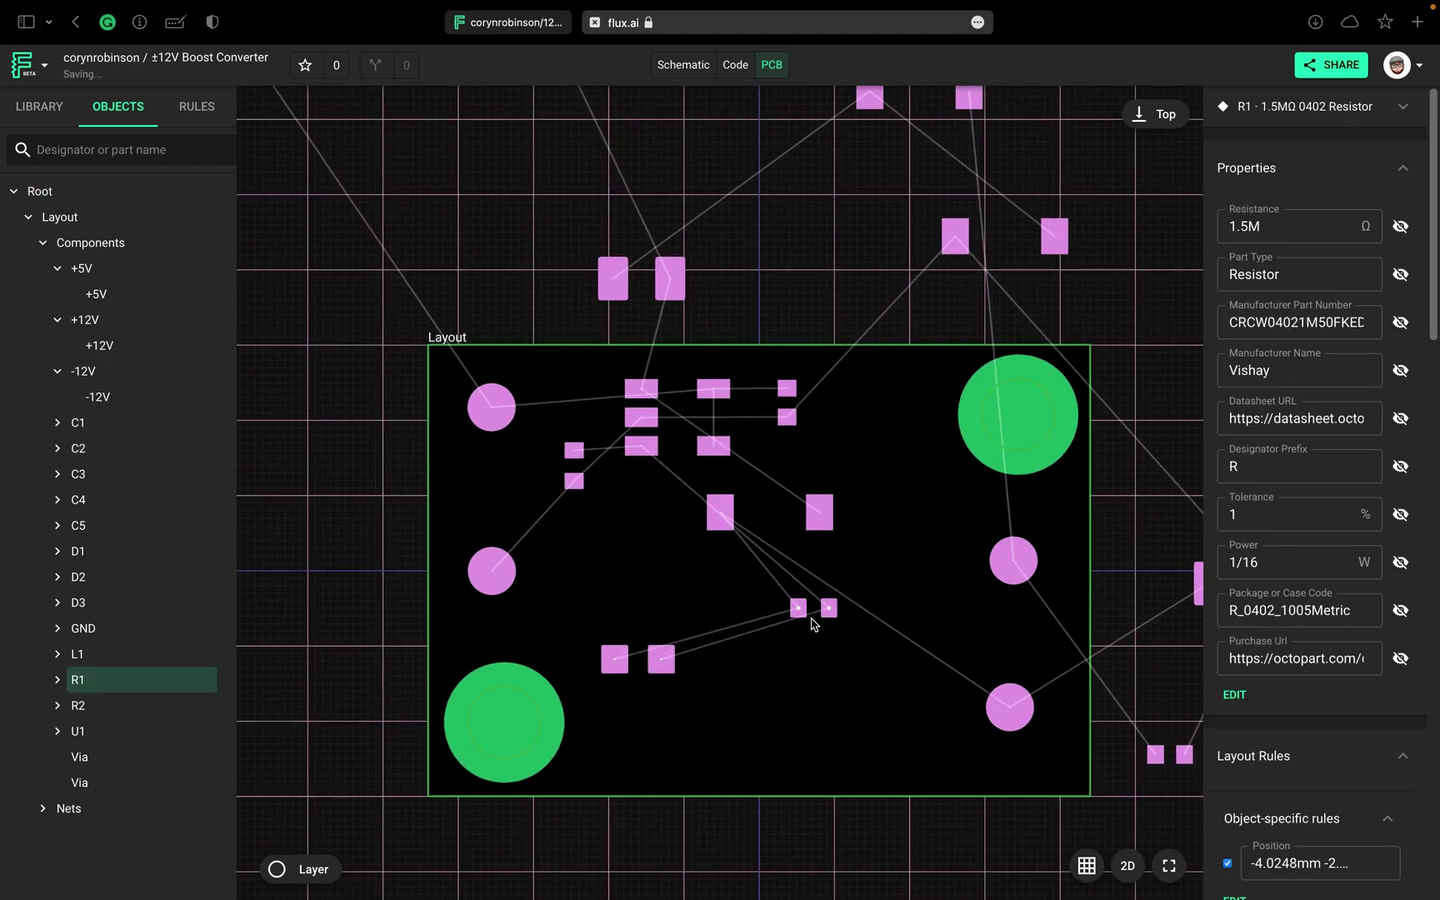
Step: Raise C2 closer beneath U1 and rotate it until its pads are stacked vertically
drag(611, 627, 589, 566)
right_click(613, 596)
click(702, 702)
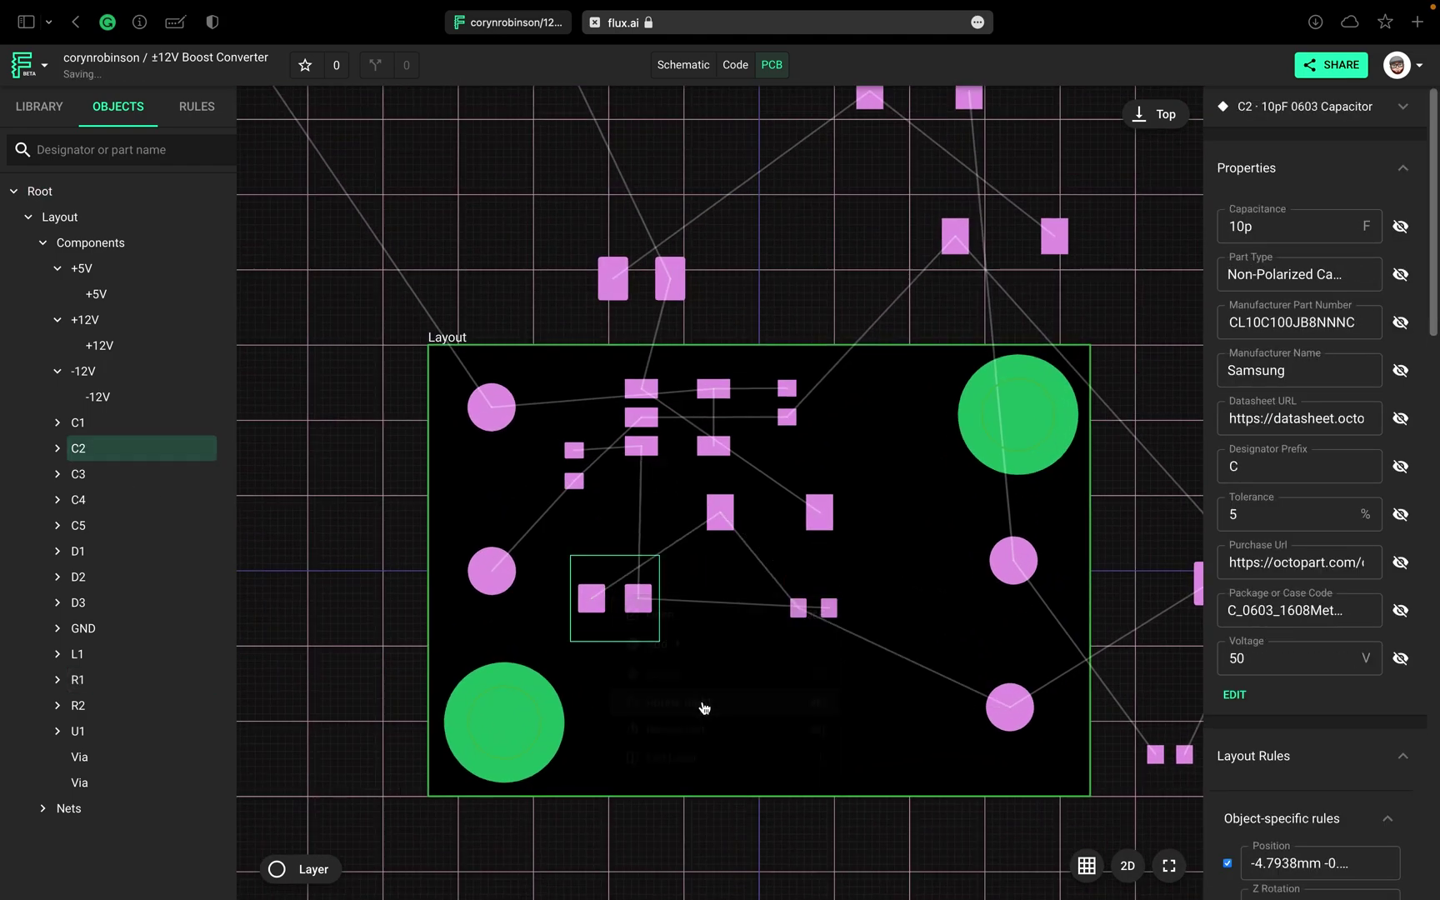
right_click(611, 594)
click(677, 697)
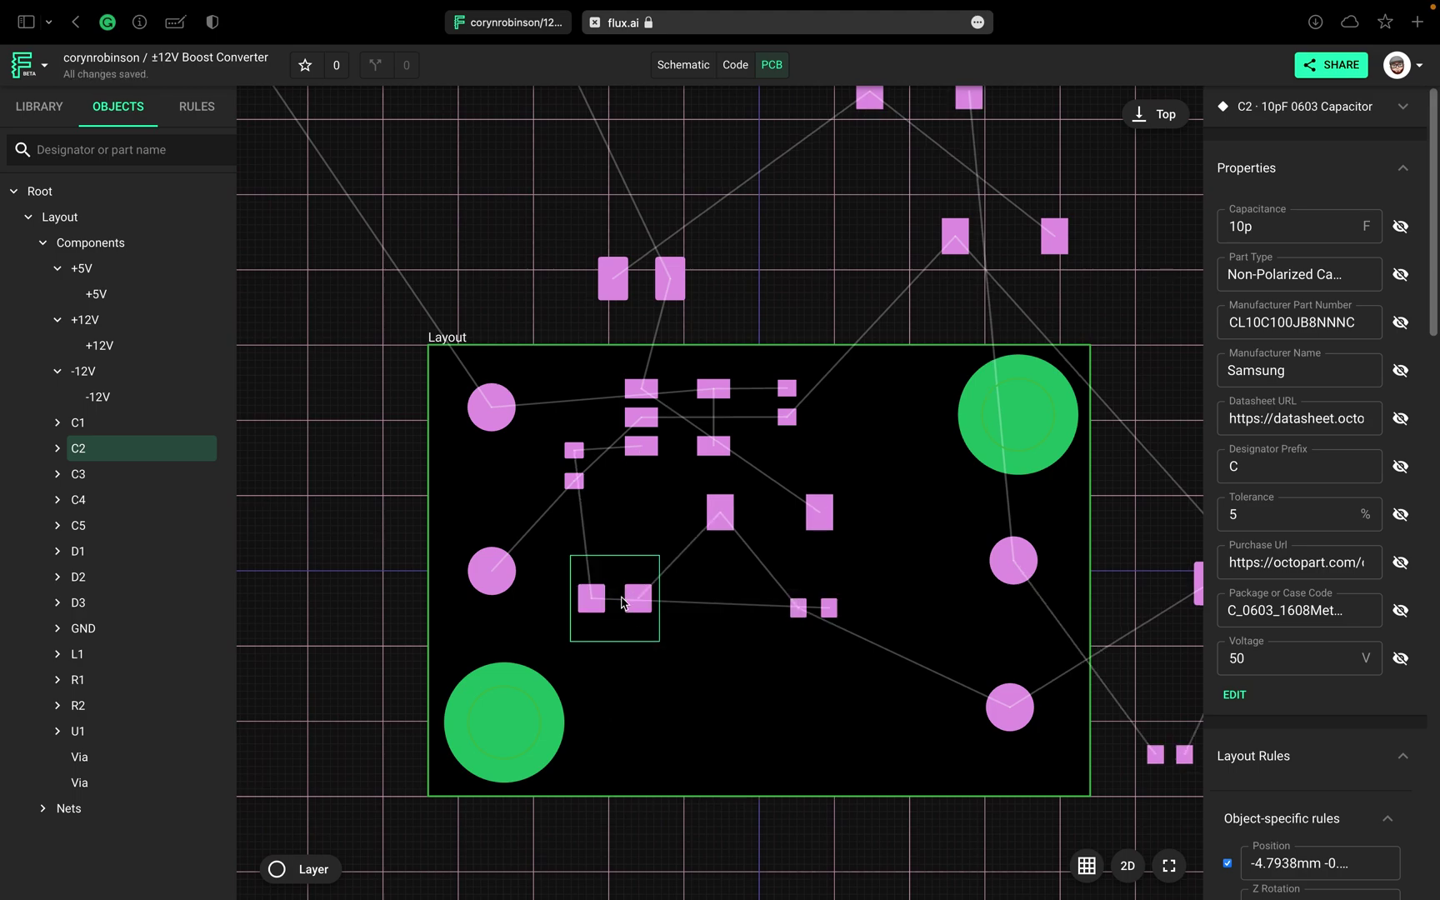
right_click(613, 593)
click(679, 700)
drag(631, 639, 634, 623)
Step: Move R1 directly beside C2 and rotate it a quarter turn so its pads are stacked vertically
click(84, 682)
drag(815, 604, 677, 586)
right_click(720, 590)
click(779, 724)
Step: Move capacitor C4 onto the board between C1 and the upper mounting hole, and place C5 just below C4
click(102, 501)
drag(639, 272, 877, 421)
click(104, 526)
drag(1187, 739, 892, 471)
Step: Move diode D1 down to about (2.16, -2.9) mm and rotate it to 90 degrees
click(115, 551)
drag(770, 519, 822, 664)
right_click(823, 627)
click(889, 734)
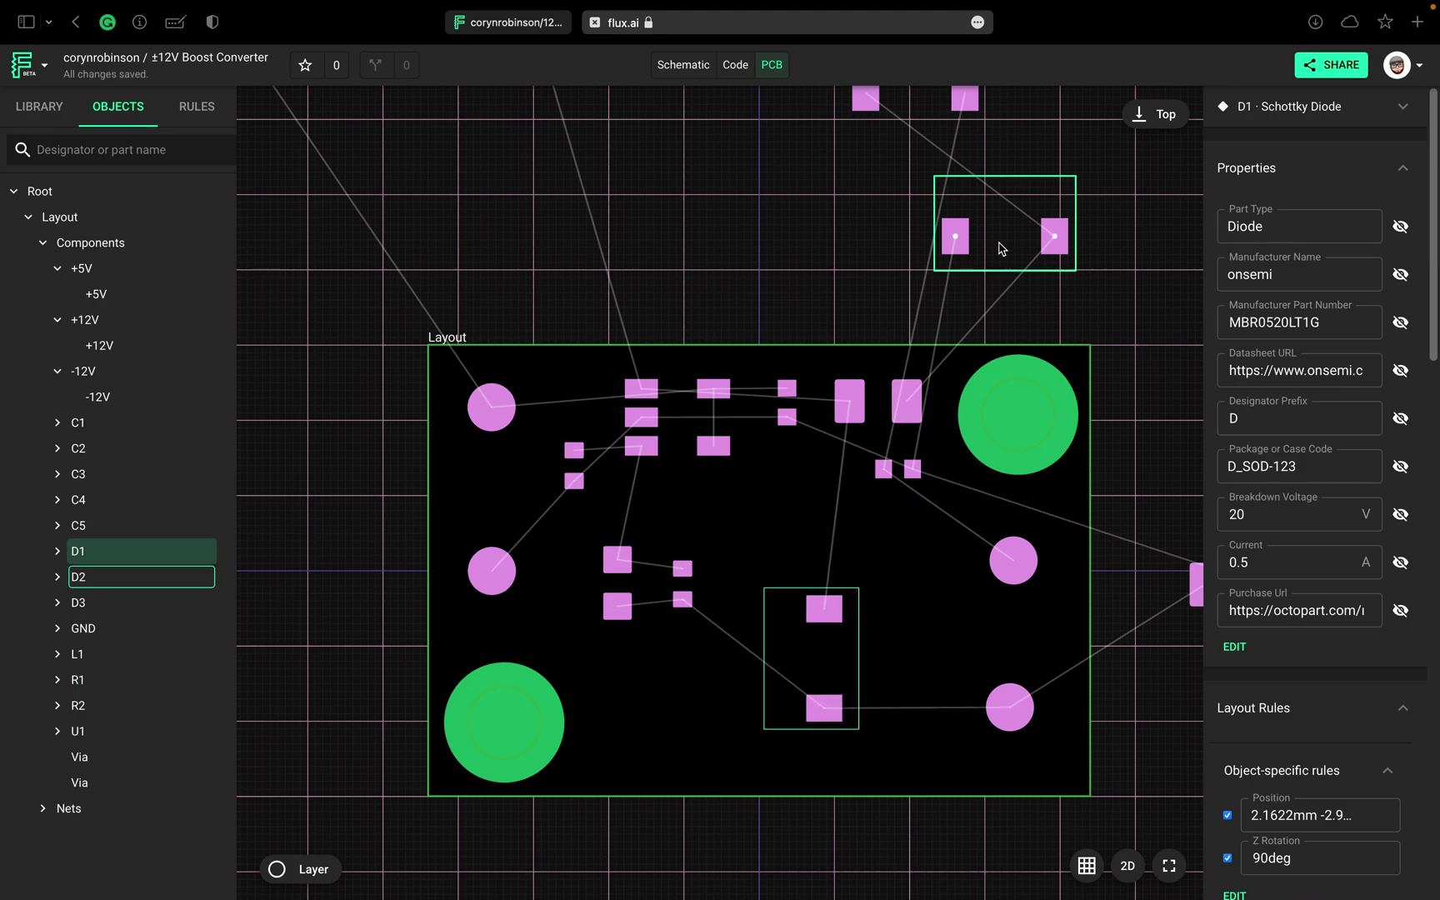
Step: Move diode D2 onto the board between D1 and the output terminals, and rotate it to 270 degrees
drag(1000, 248, 887, 606)
right_click(932, 638)
click(996, 744)
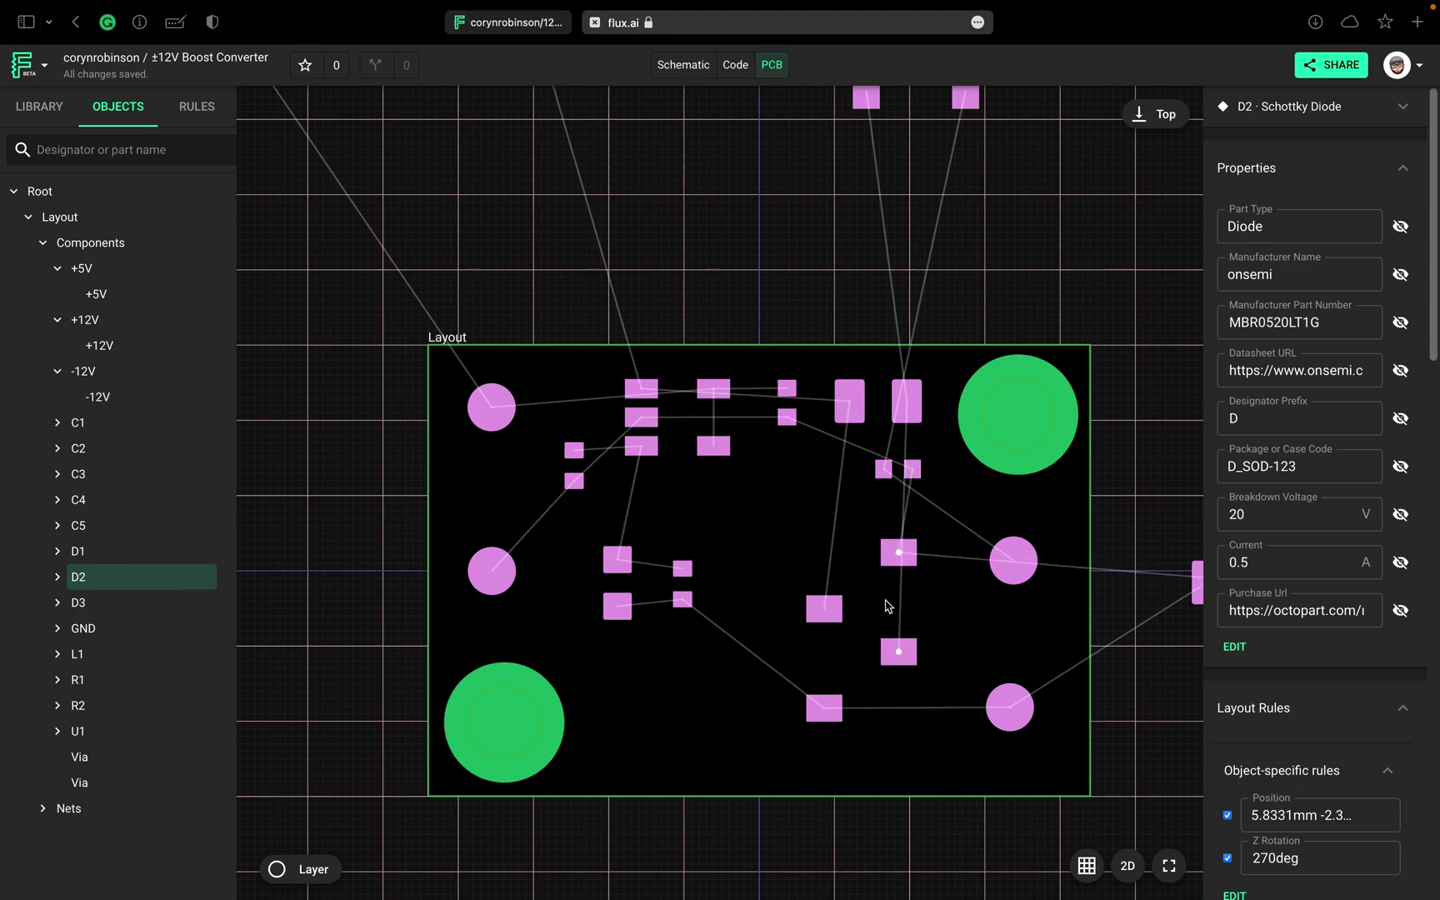
Step: Rotate diode D2 a half turn to 90 degrees
right_click(901, 611)
click(974, 718)
right_click(900, 591)
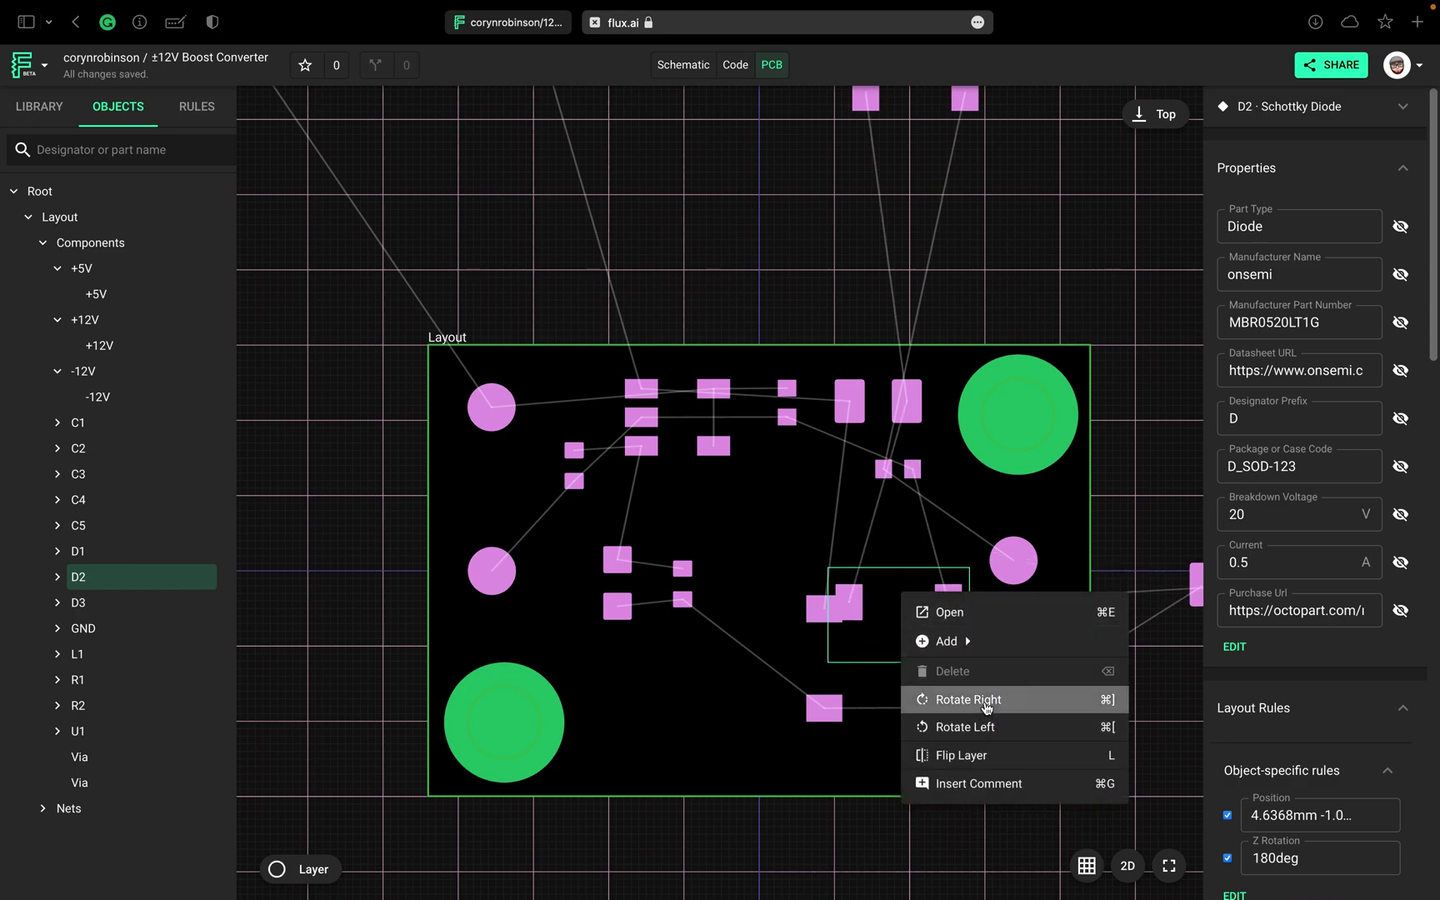
click(986, 699)
Step: Bring diode D3 closer to the board's upper edge, and shift diodes D2 and D1 slightly downward
drag(921, 126, 1021, 267)
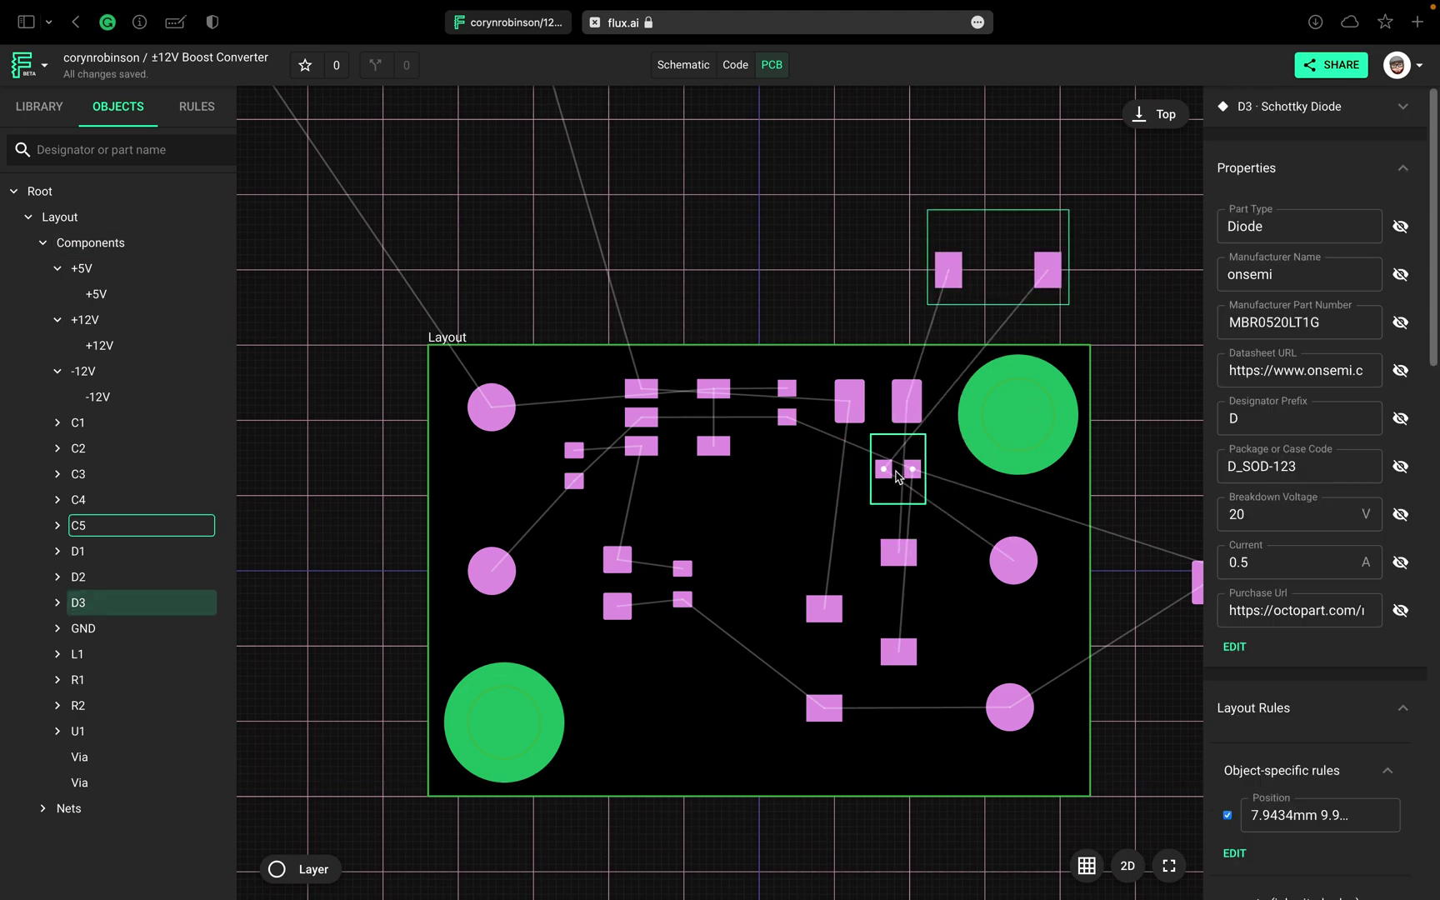
drag(913, 616, 913, 636)
drag(827, 659, 829, 696)
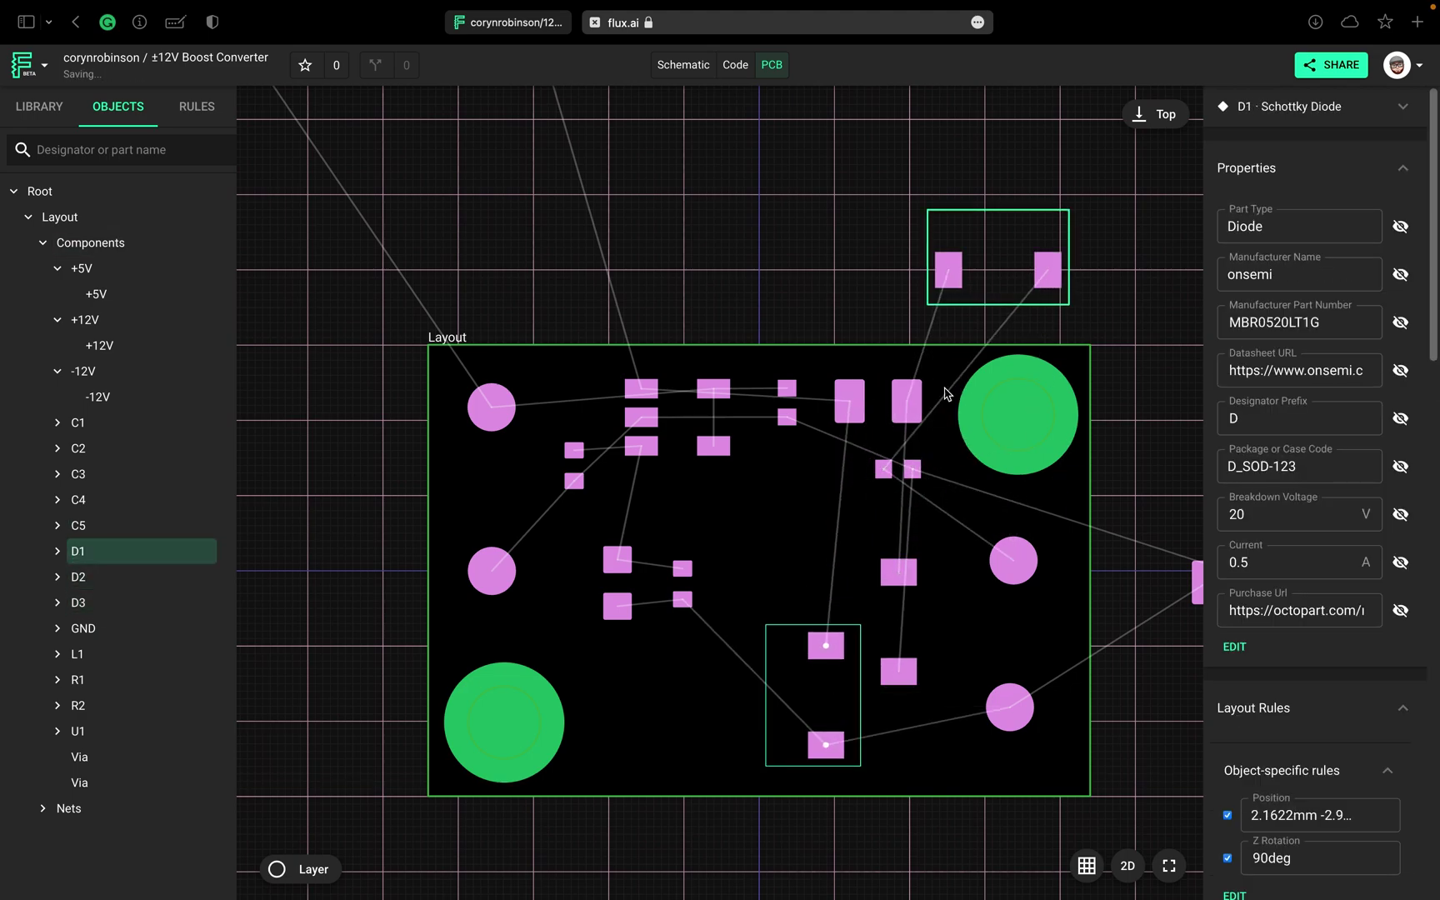
Step: Place diode D3 horizontally on the board between C5 and D2, and shift the -12V terminal down, nudging the +12V terminal
drag(994, 283, 896, 535)
drag(1019, 575, 1028, 627)
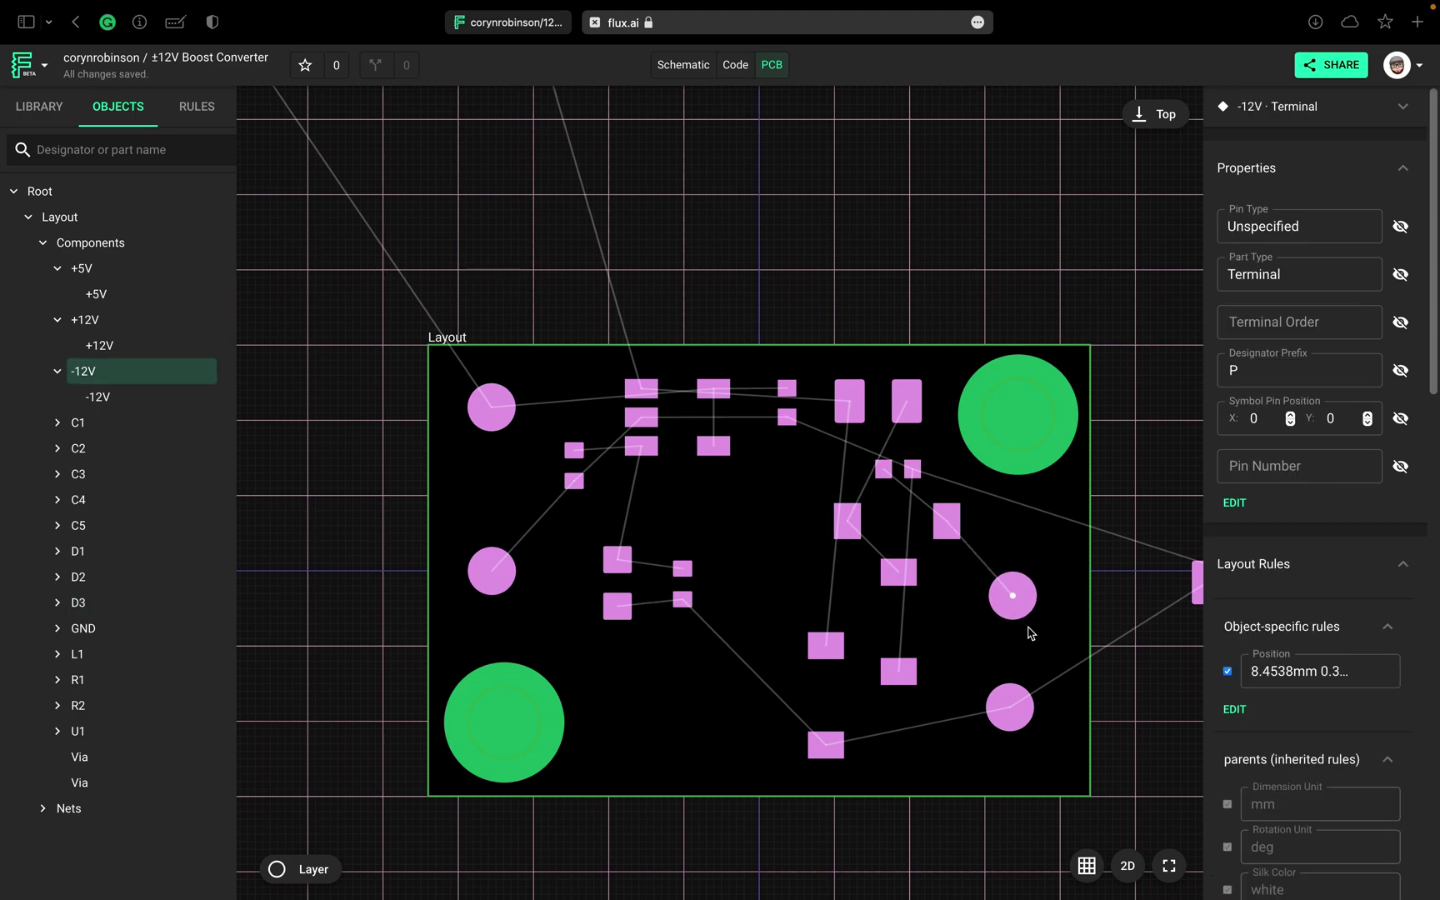
drag(1036, 723, 1043, 724)
Step: Move capacitor C3 onto the board between D2 and the +12V terminal, and rotate it so its pads are stacked vertically
drag(1188, 600, 946, 742)
right_click(946, 742)
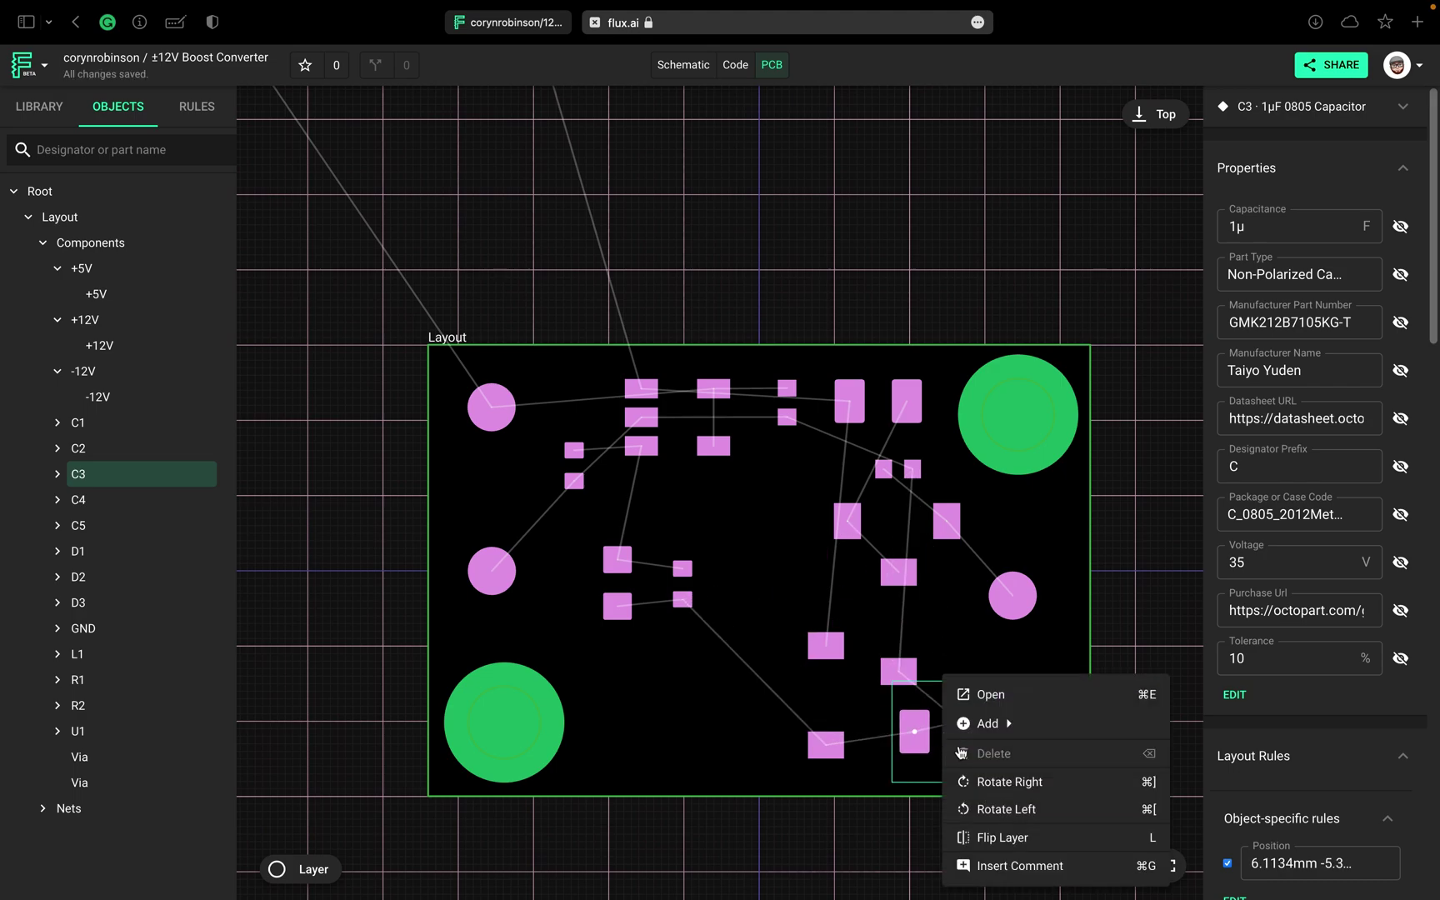
click(992, 781)
right_click(947, 733)
click(1002, 788)
right_click(947, 733)
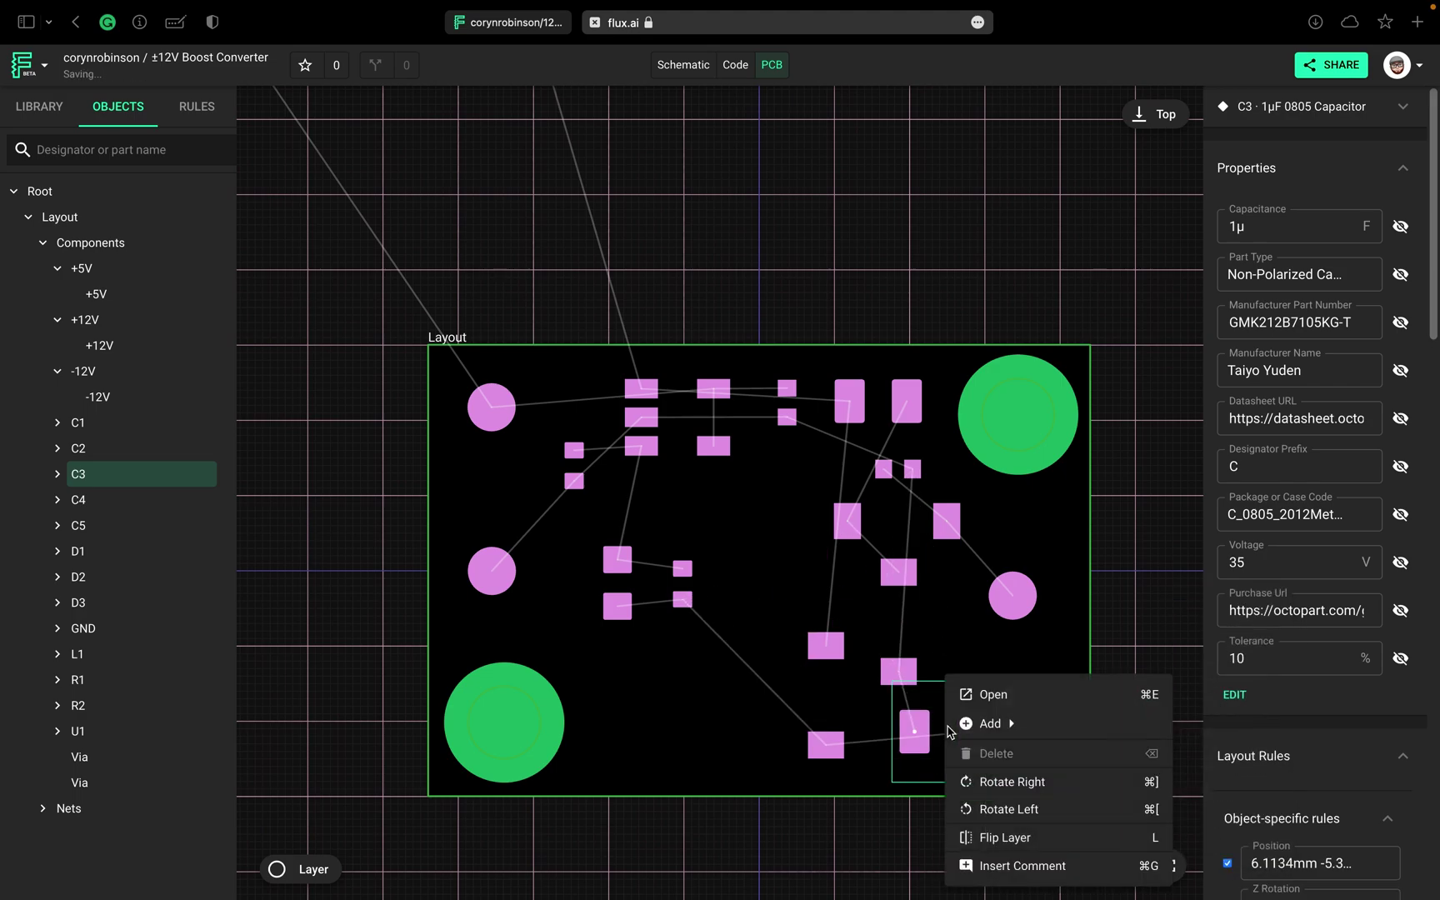
click(1011, 785)
Step: Move C3 up beside D2's lower pad, and nudge the +12V terminal toward the board edge beside C3
drag(946, 723, 953, 688)
mouse_move(1014, 726)
mouse_down()
mouse_move(1032, 729)
mouse_move(1019, 735)
mouse_up()
click(945, 686)
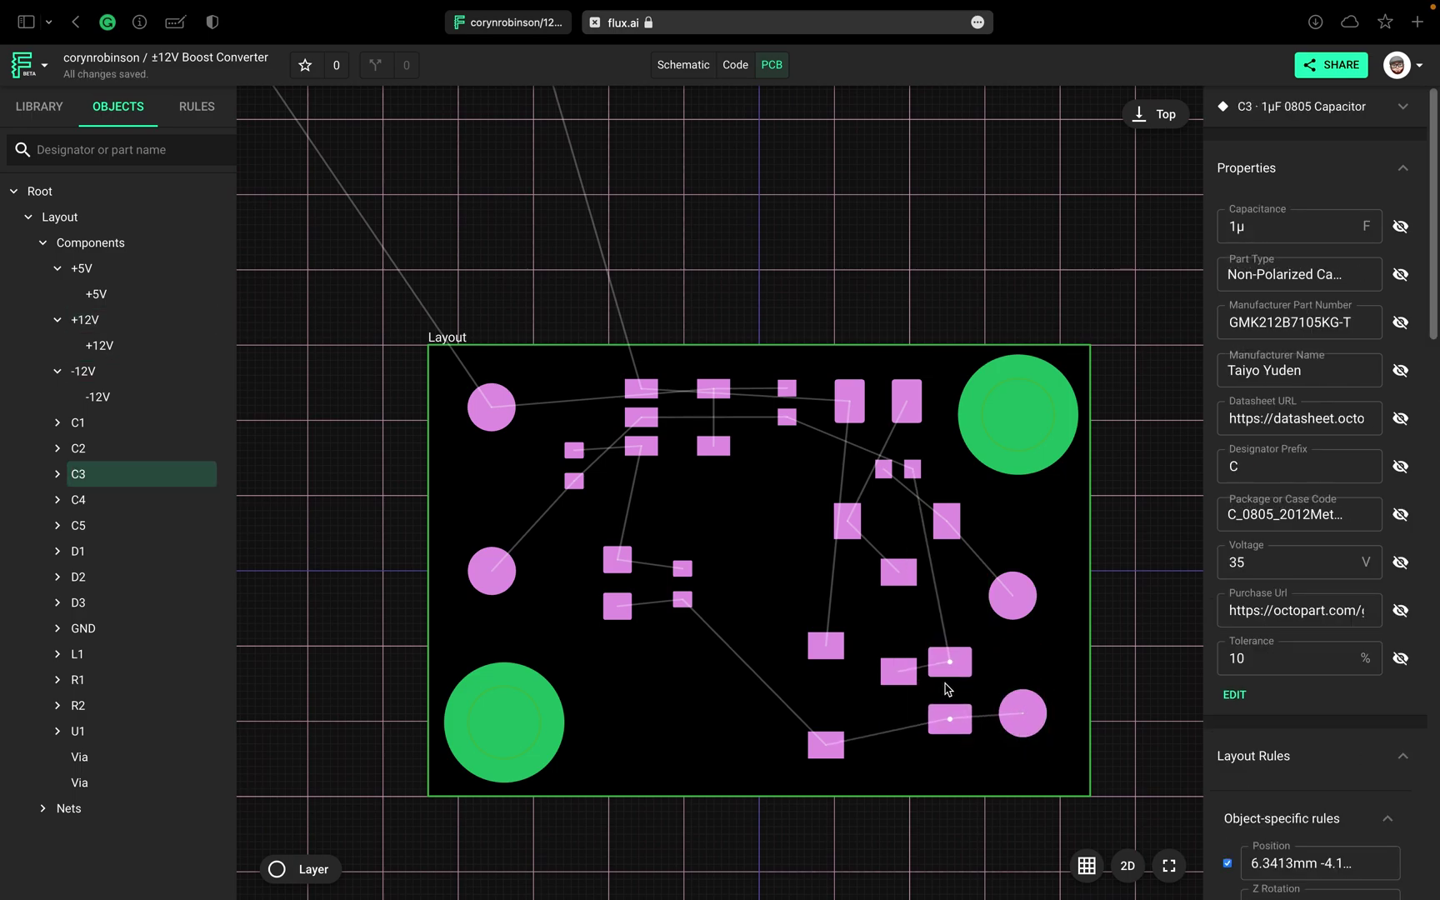
drag(945, 686, 948, 676)
Step: Nudge D1 and D2 to line up with C3's pads, and align D3's left pad directly above D2
drag(808, 700, 791, 664)
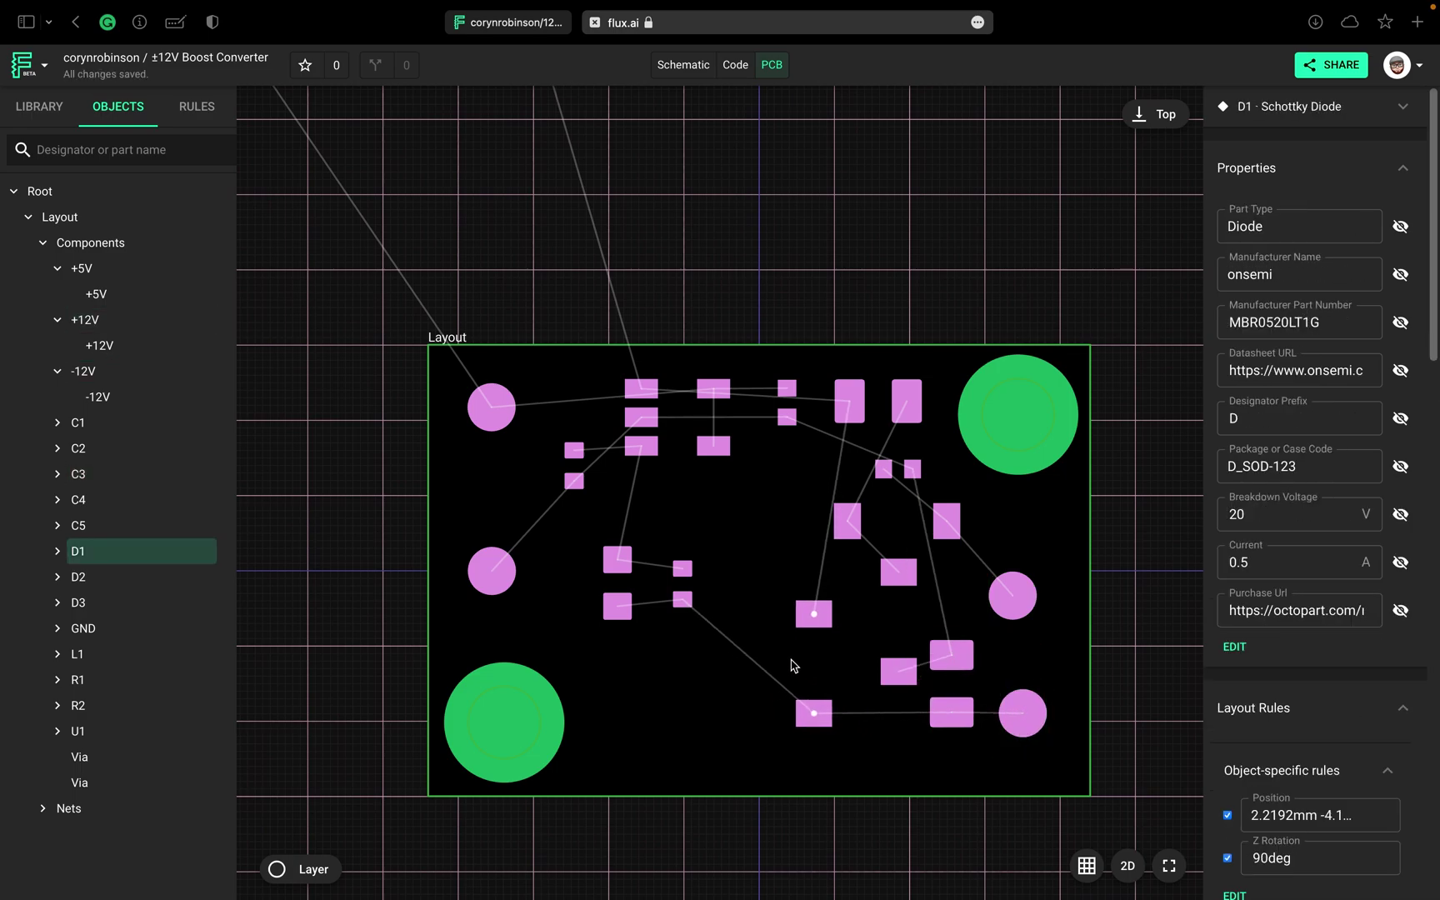
drag(900, 610, 873, 589)
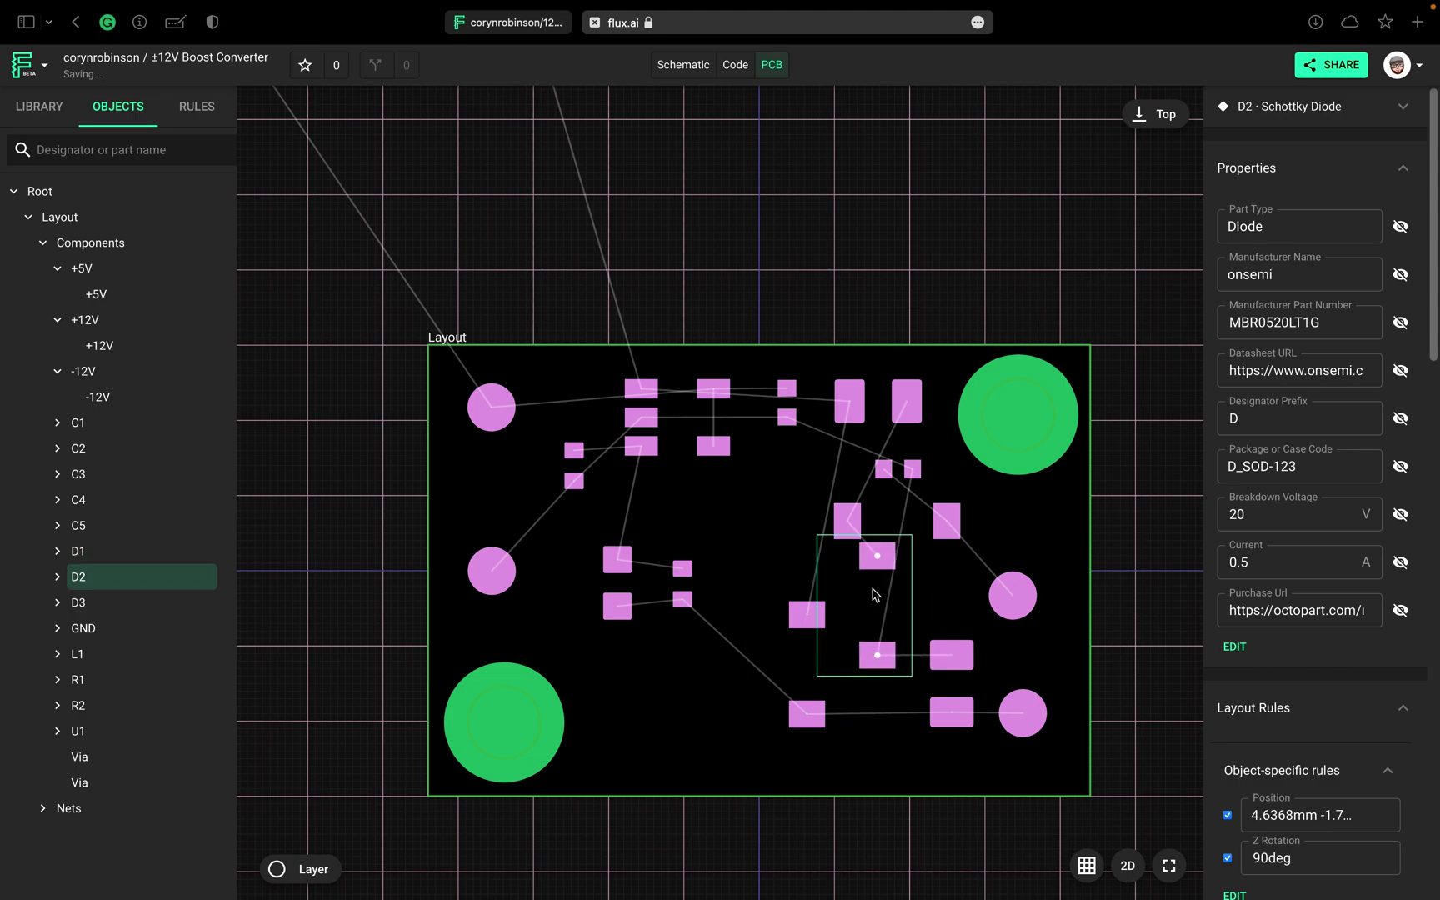
drag(896, 512, 933, 490)
Step: Move capacitor C5 up clear of D3 and rotate it a half turn so its connections no longer cross
scroll(937, 488, up, 3)
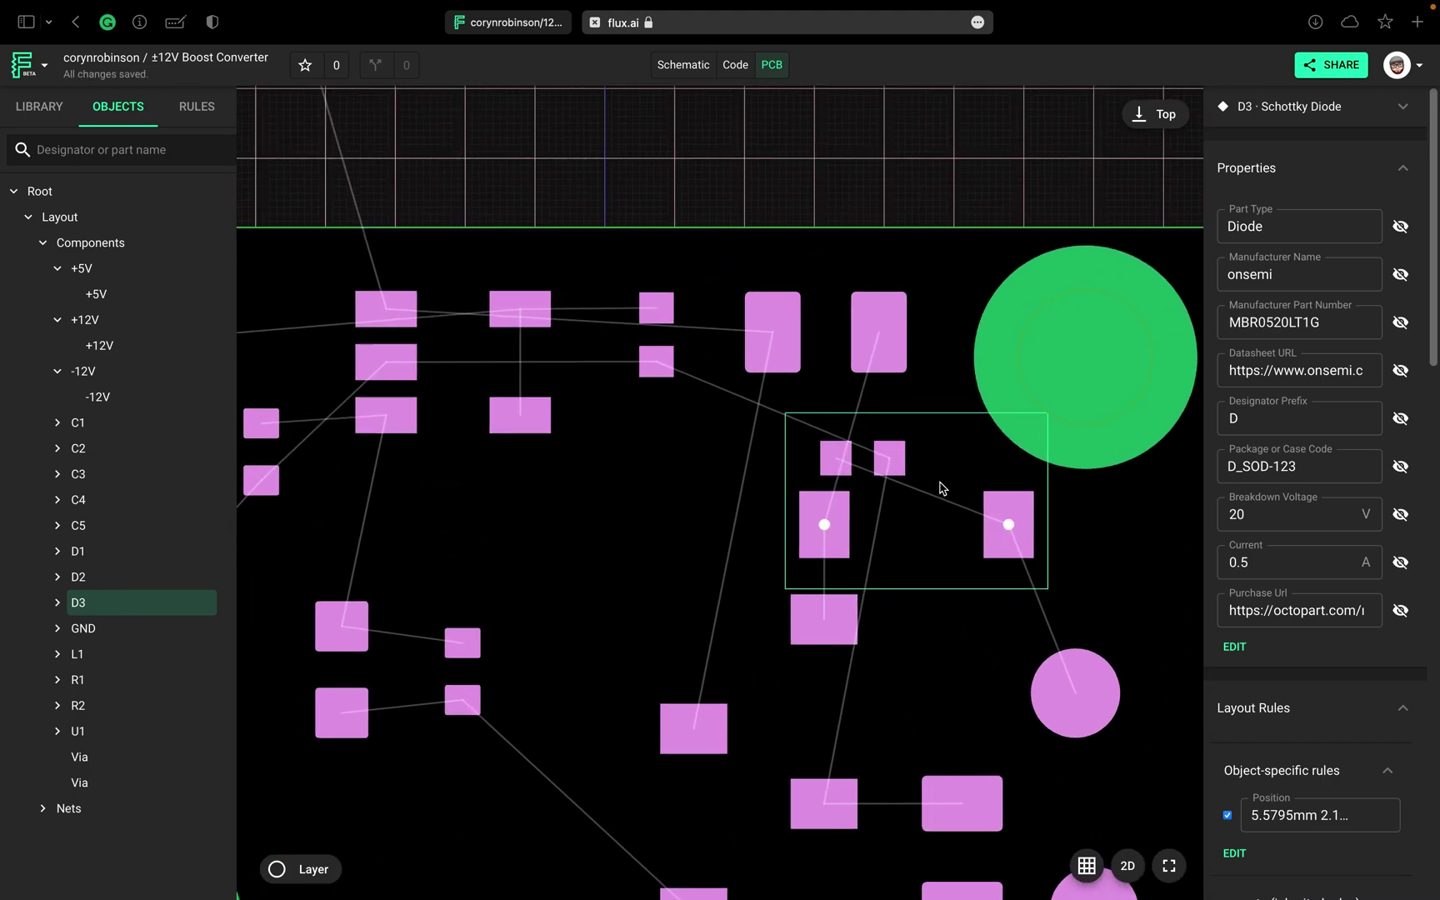
click(806, 280)
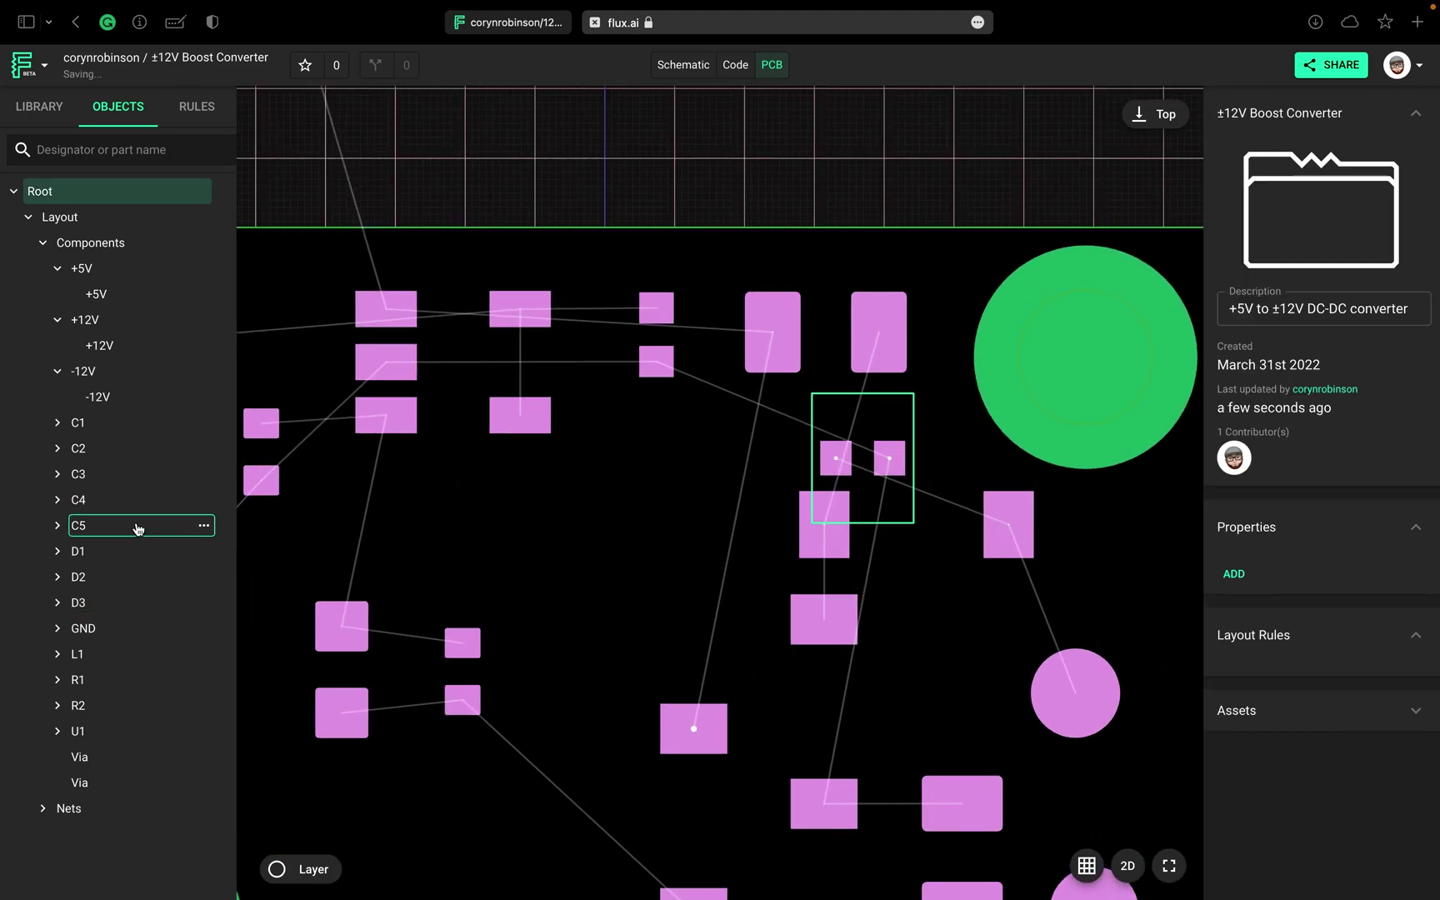
click(844, 457)
drag(874, 405, 896, 378)
key(r)
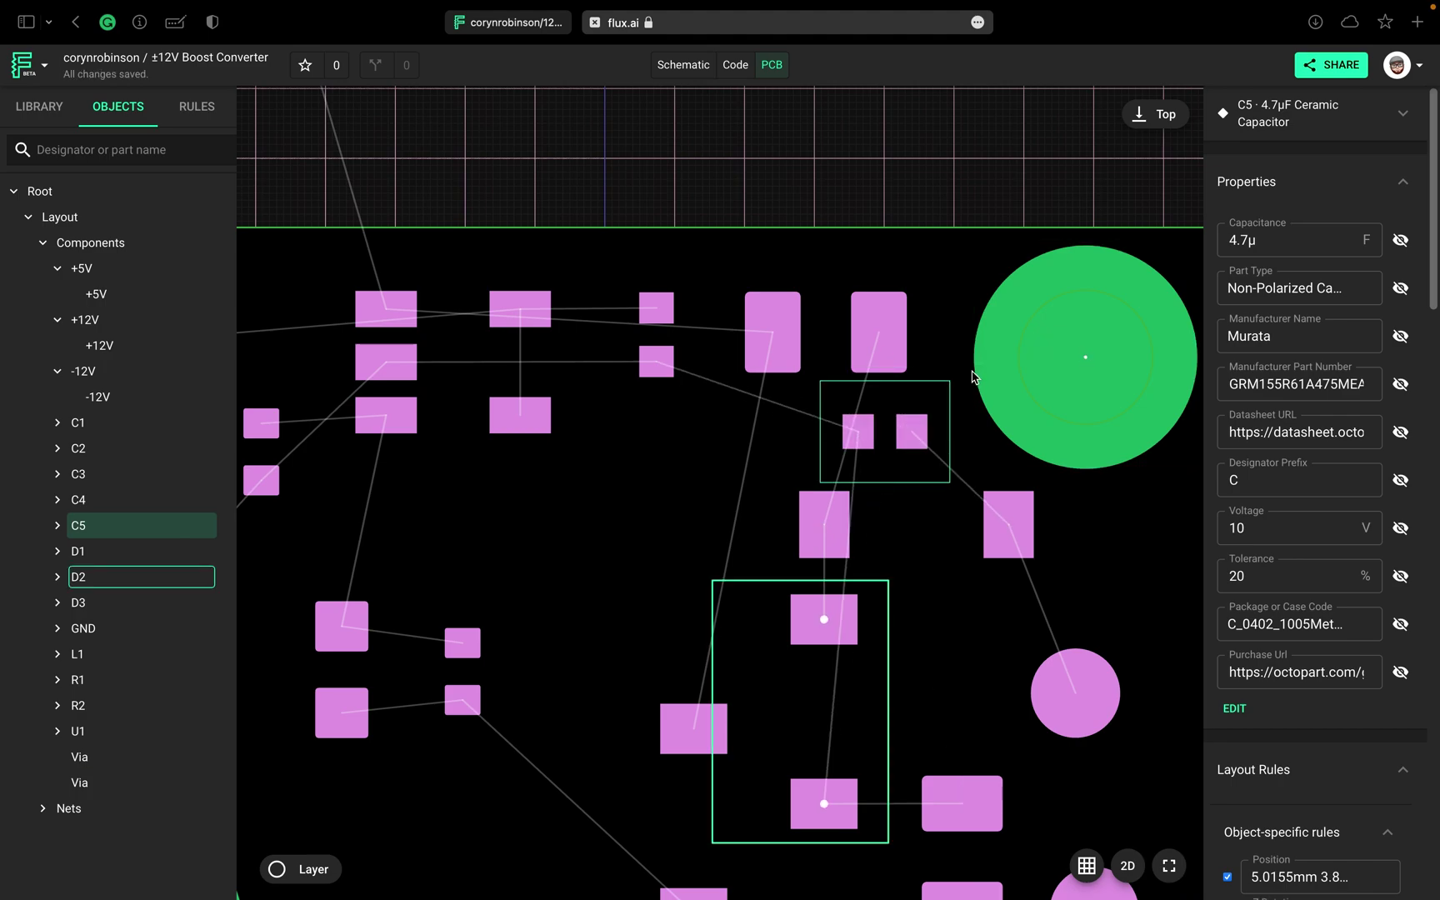
click(829, 332)
click(890, 186)
scroll(938, 450, down, 5)
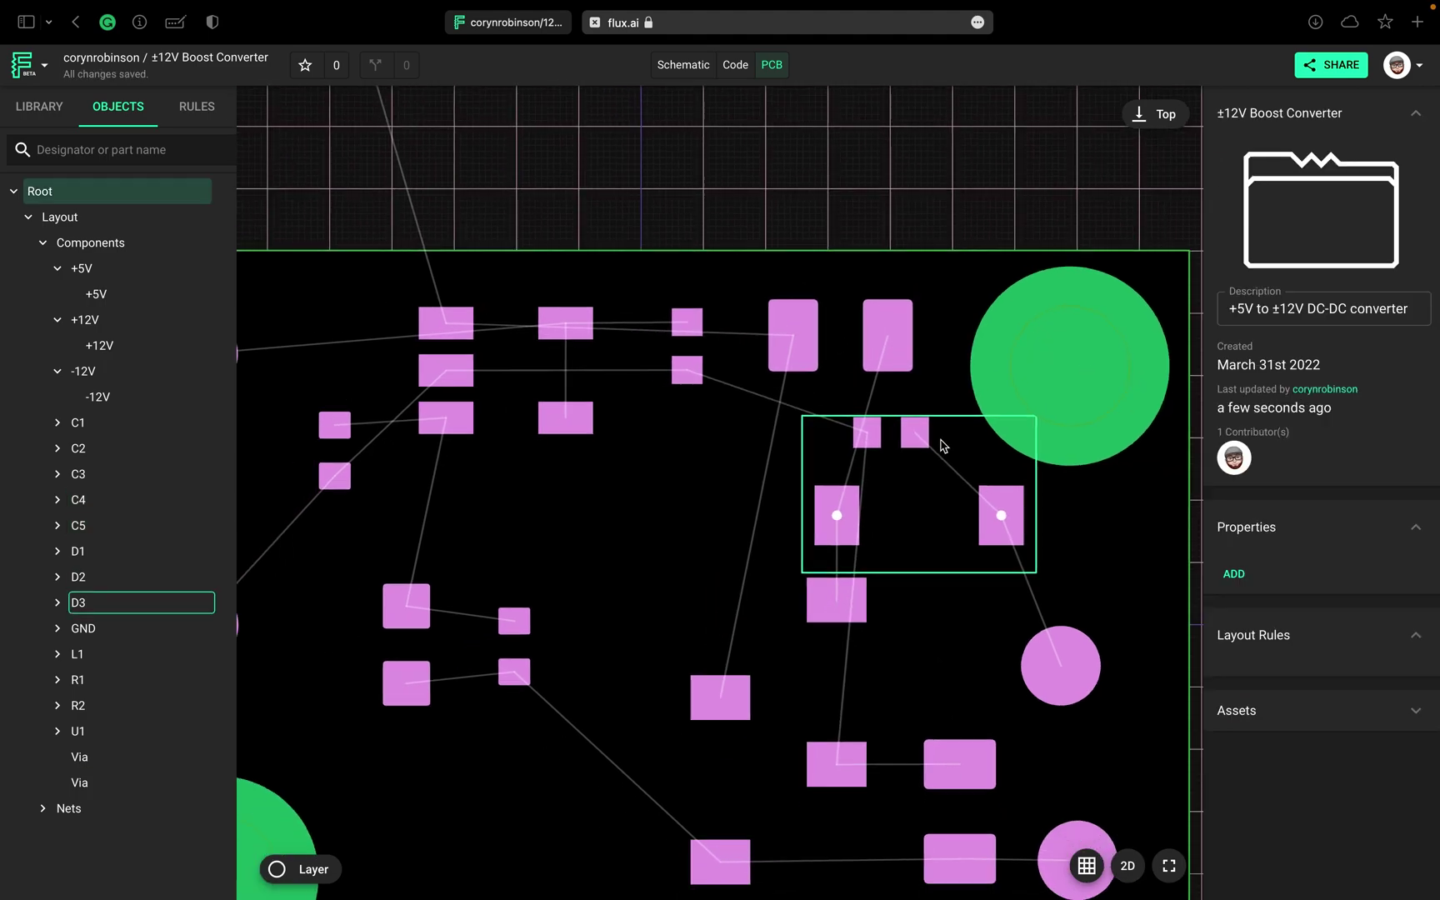
Step: Examine inductor L1's outline against the board size and check the overall component placement
click(1169, 867)
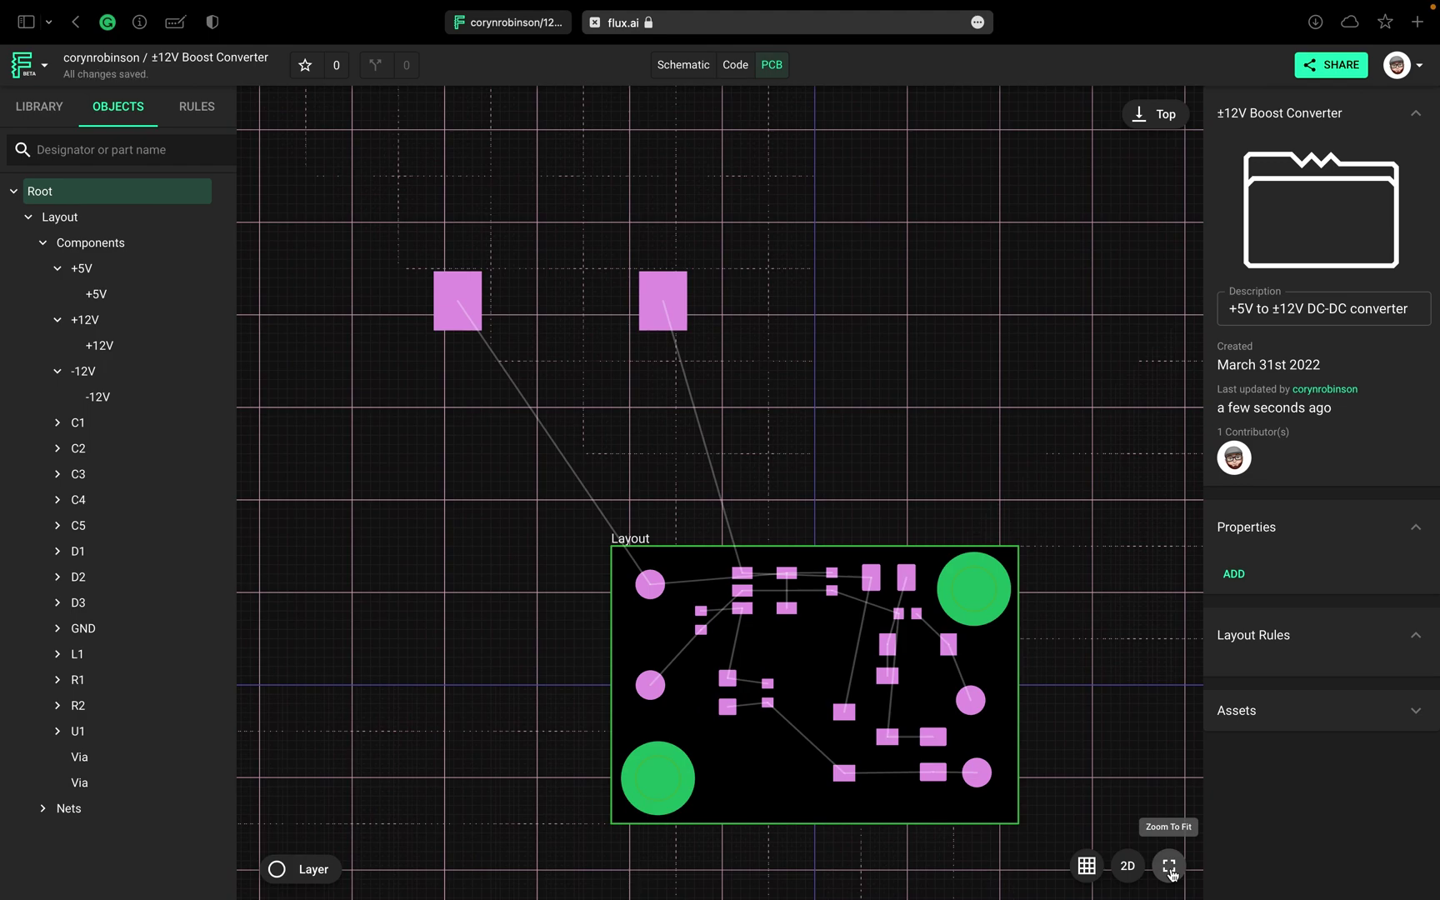
click(638, 262)
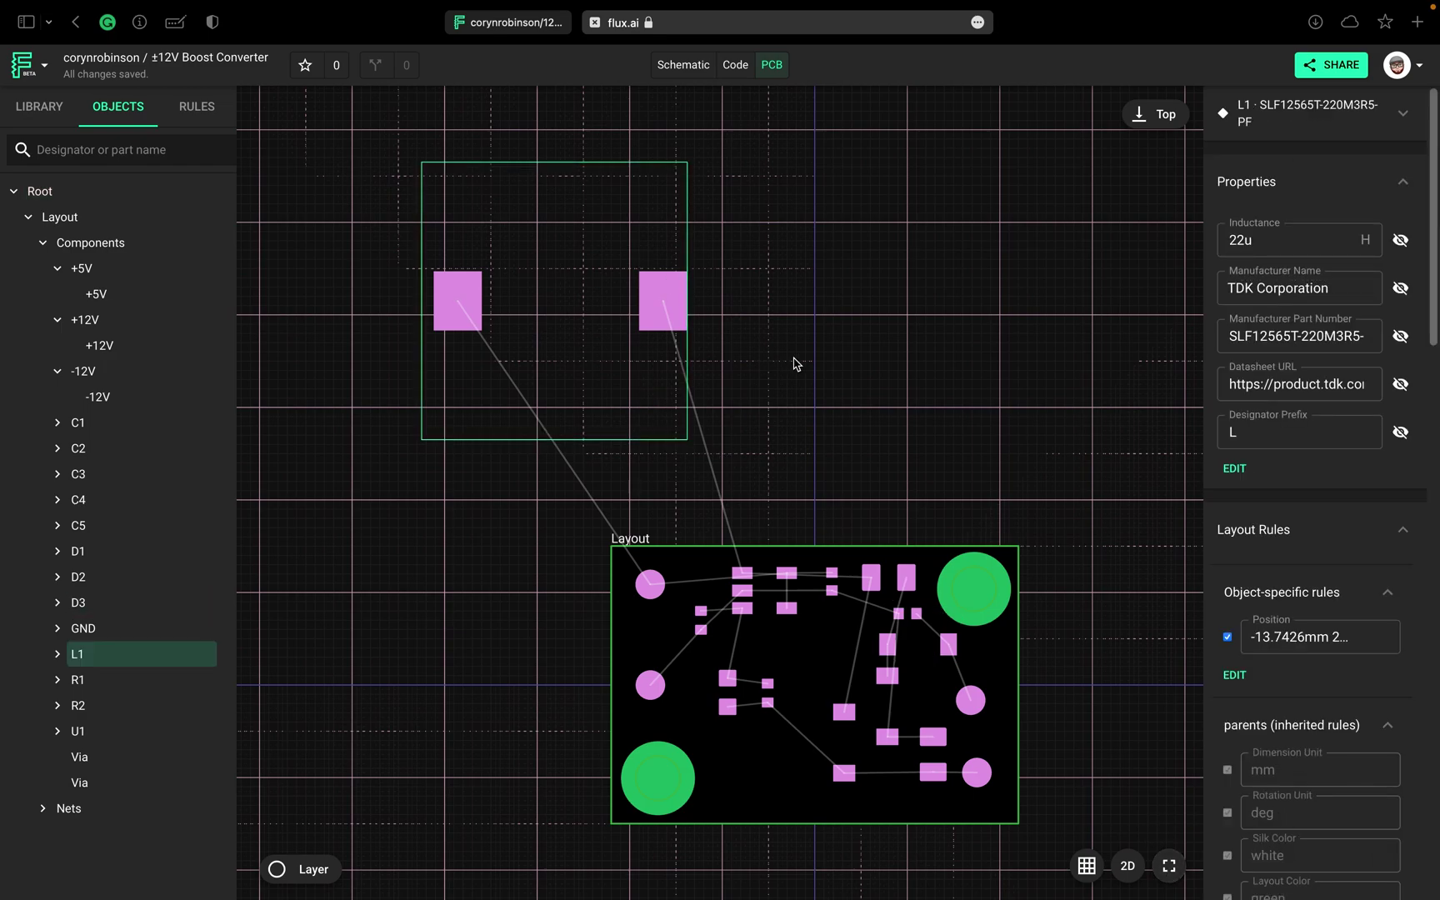
click(877, 392)
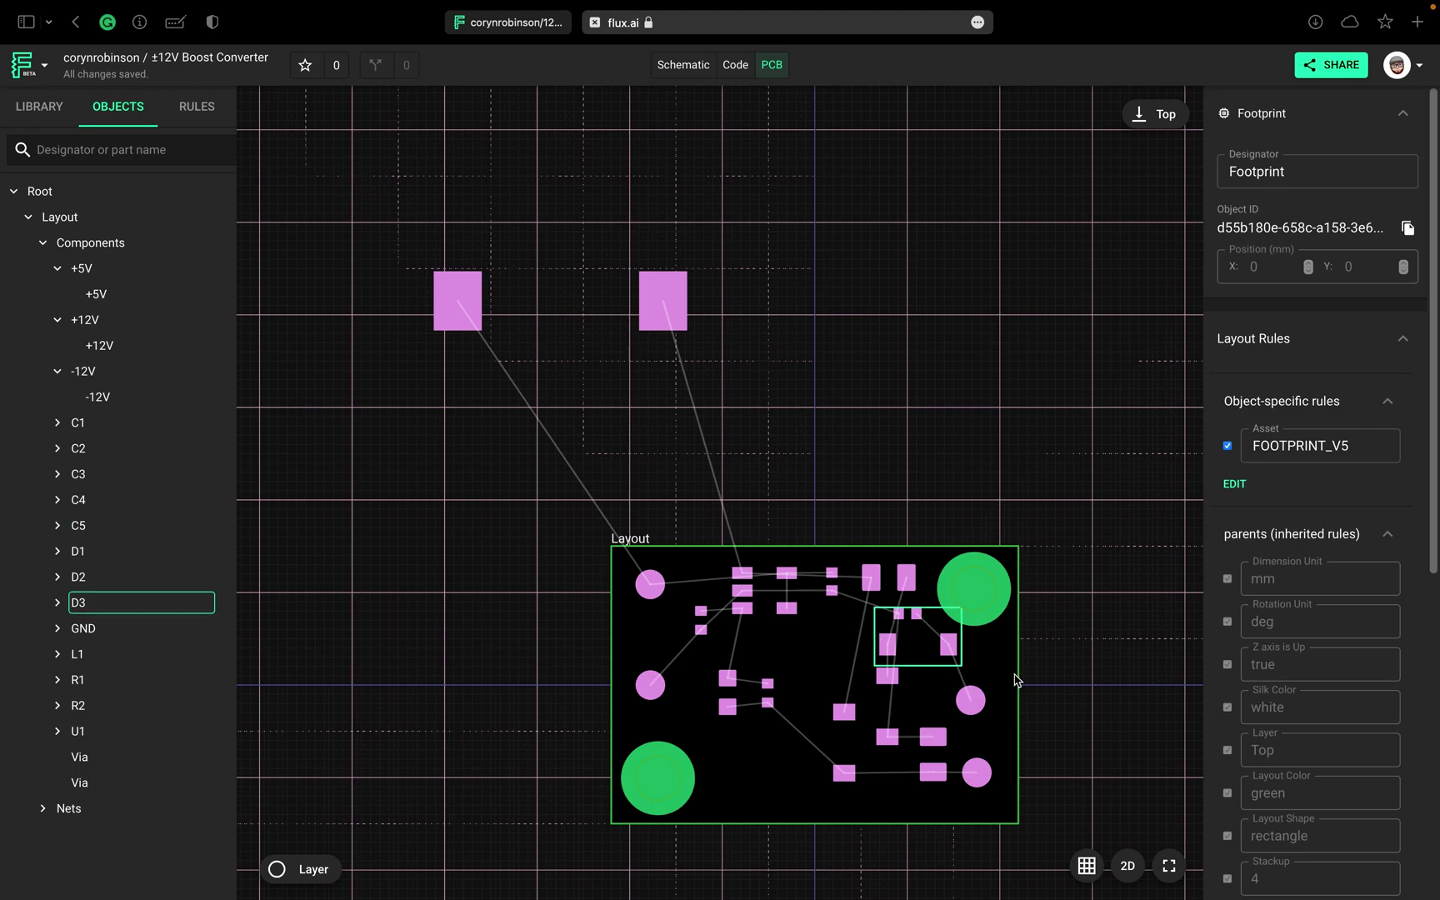
click(1061, 692)
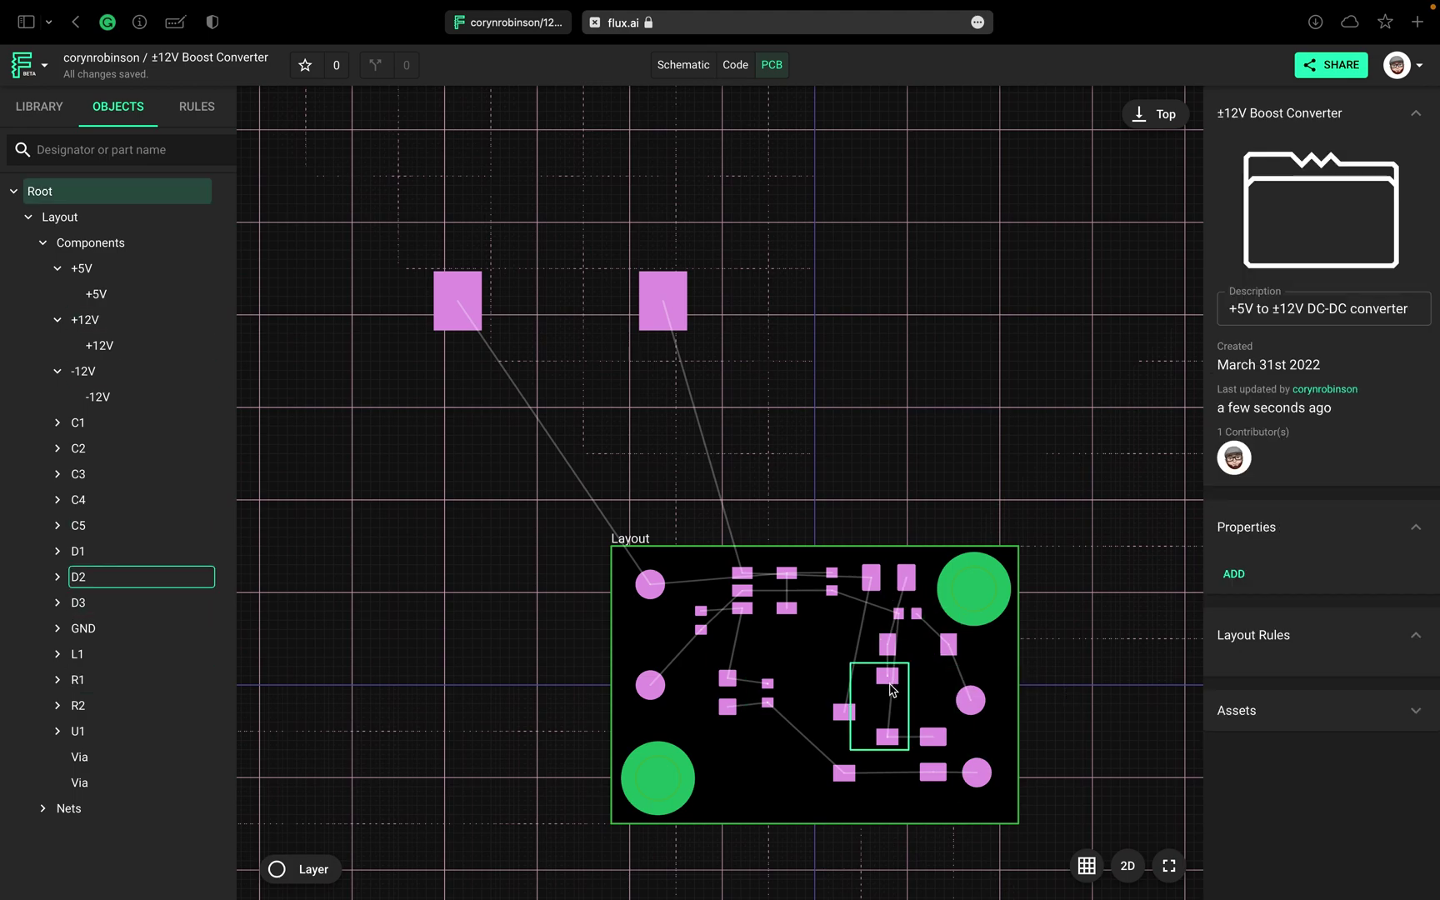
scroll(889, 688, up, 5)
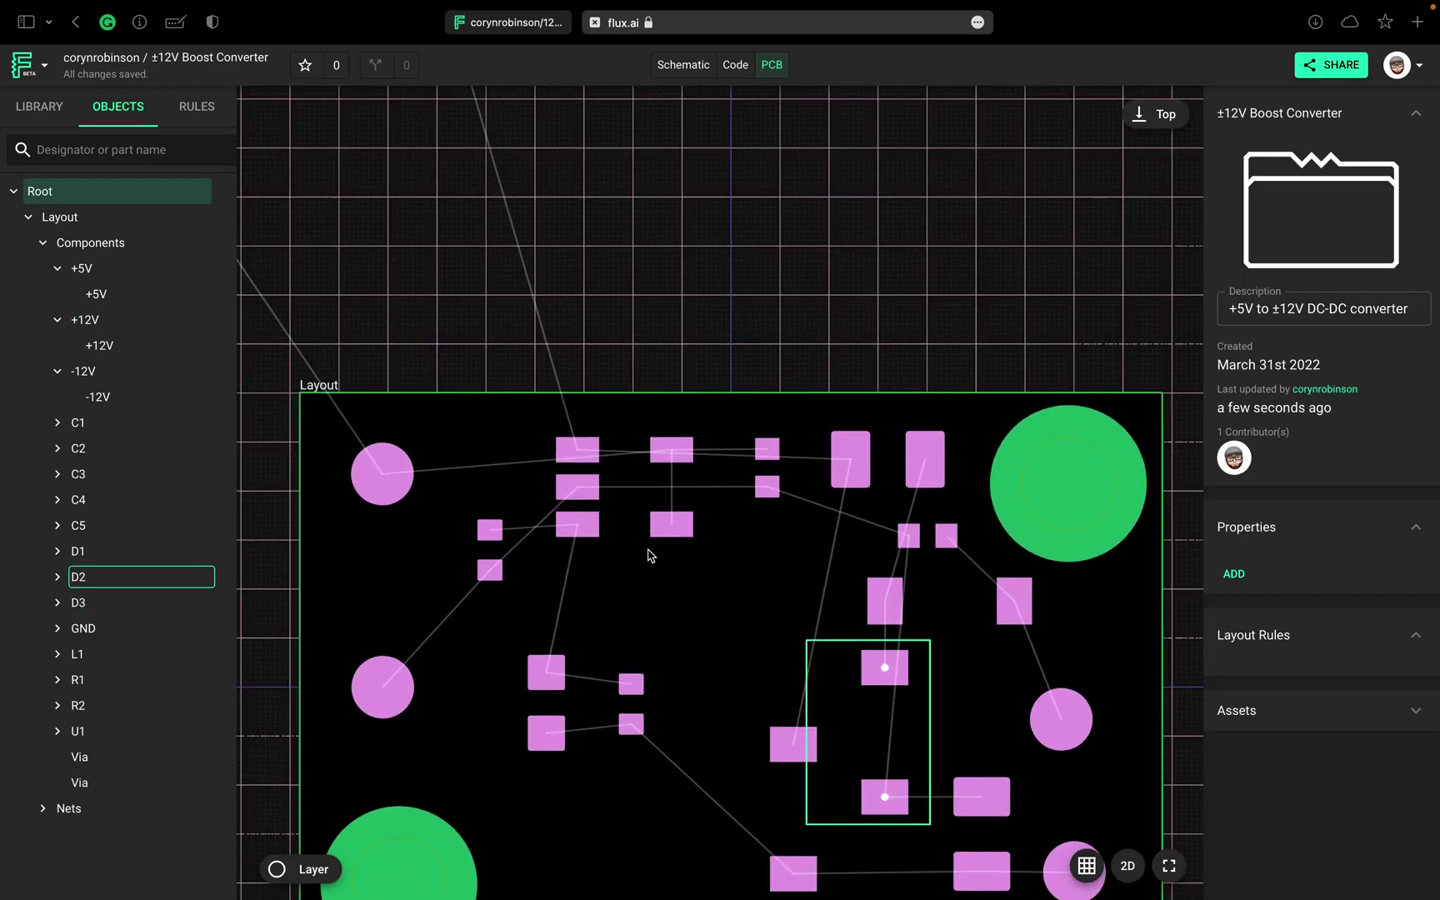
scroll(533, 537, down, 5)
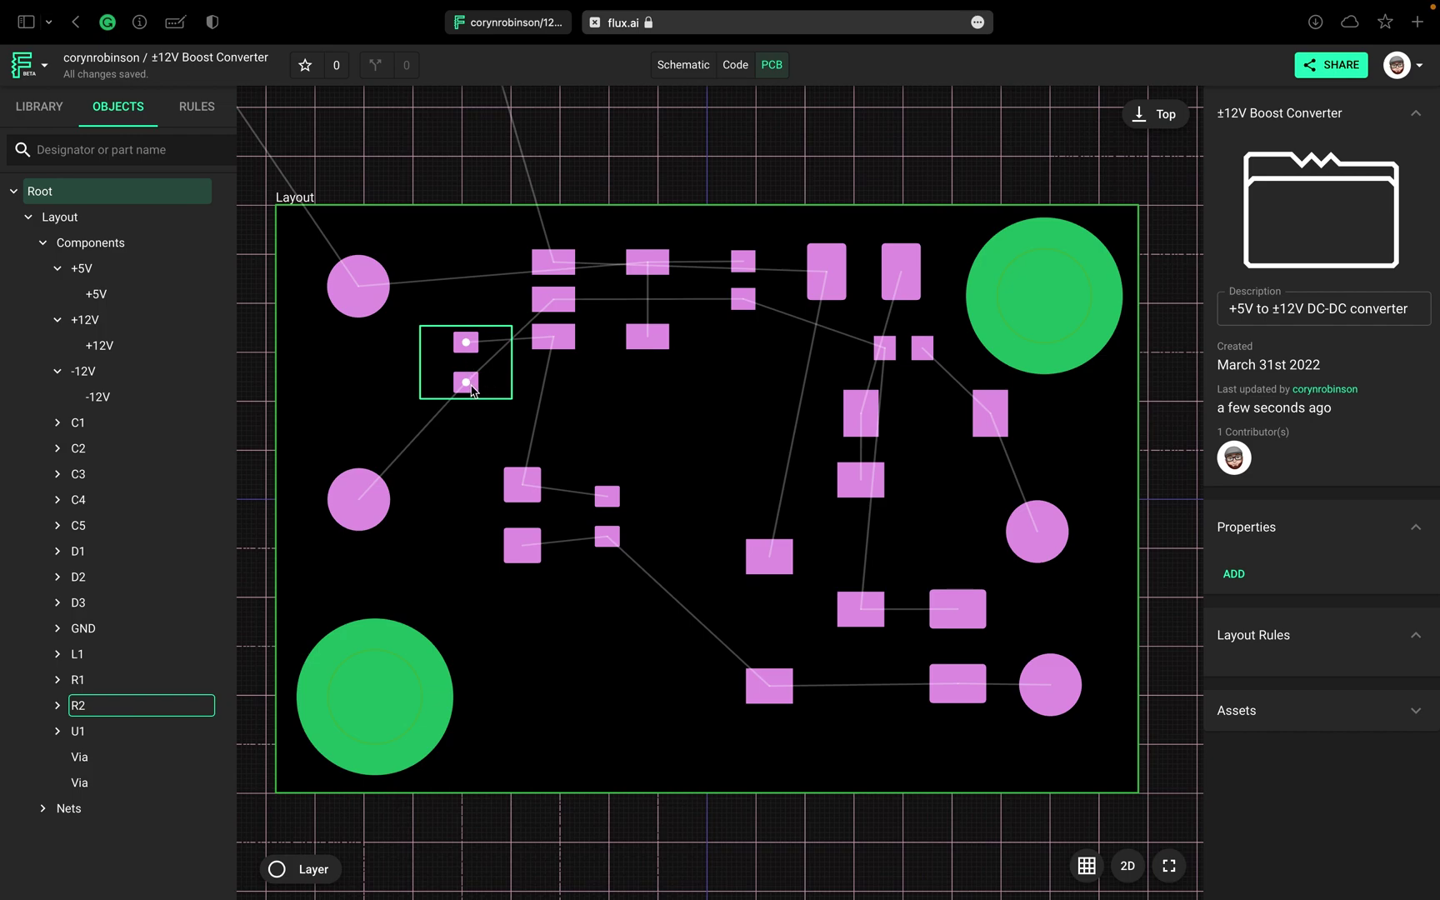
Step: Align R2's upper pad with U1's lower-left pad and route a straight top copper trace between them
scroll(464, 359, up, 3)
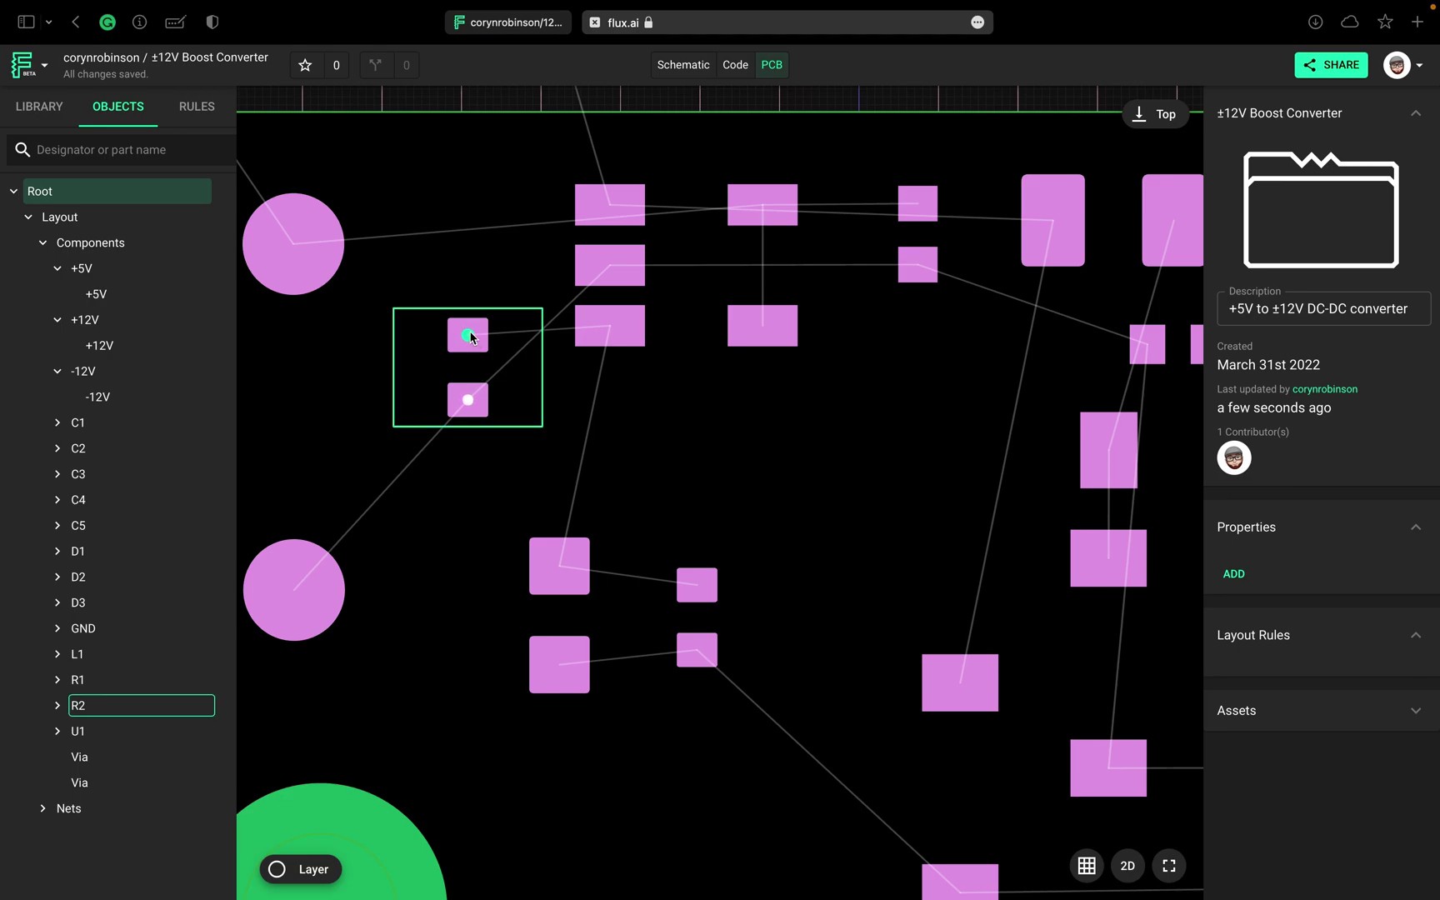
drag(476, 363, 470, 335)
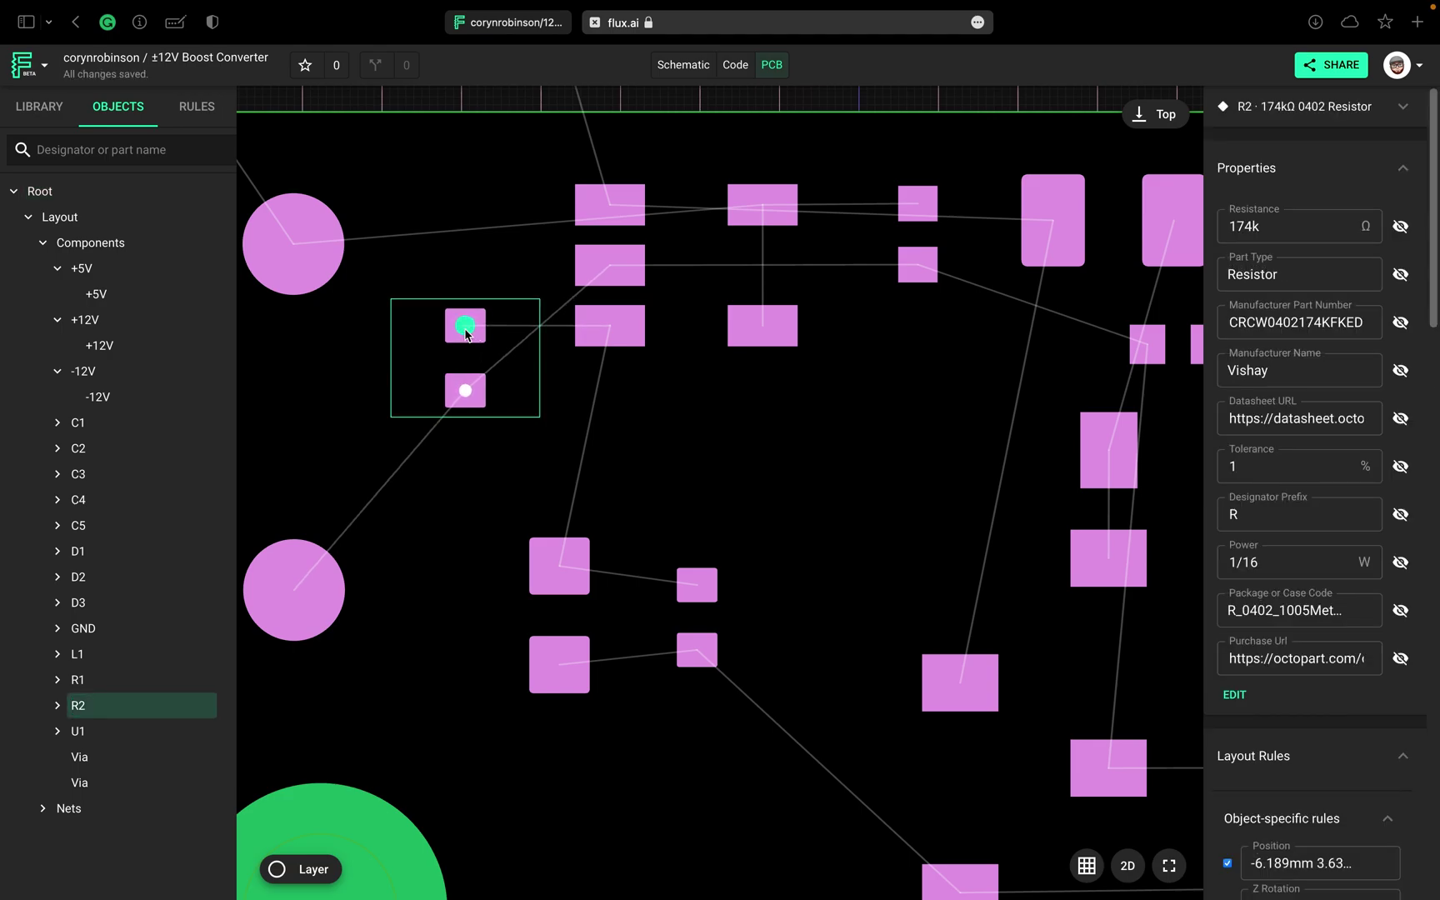
click(465, 332)
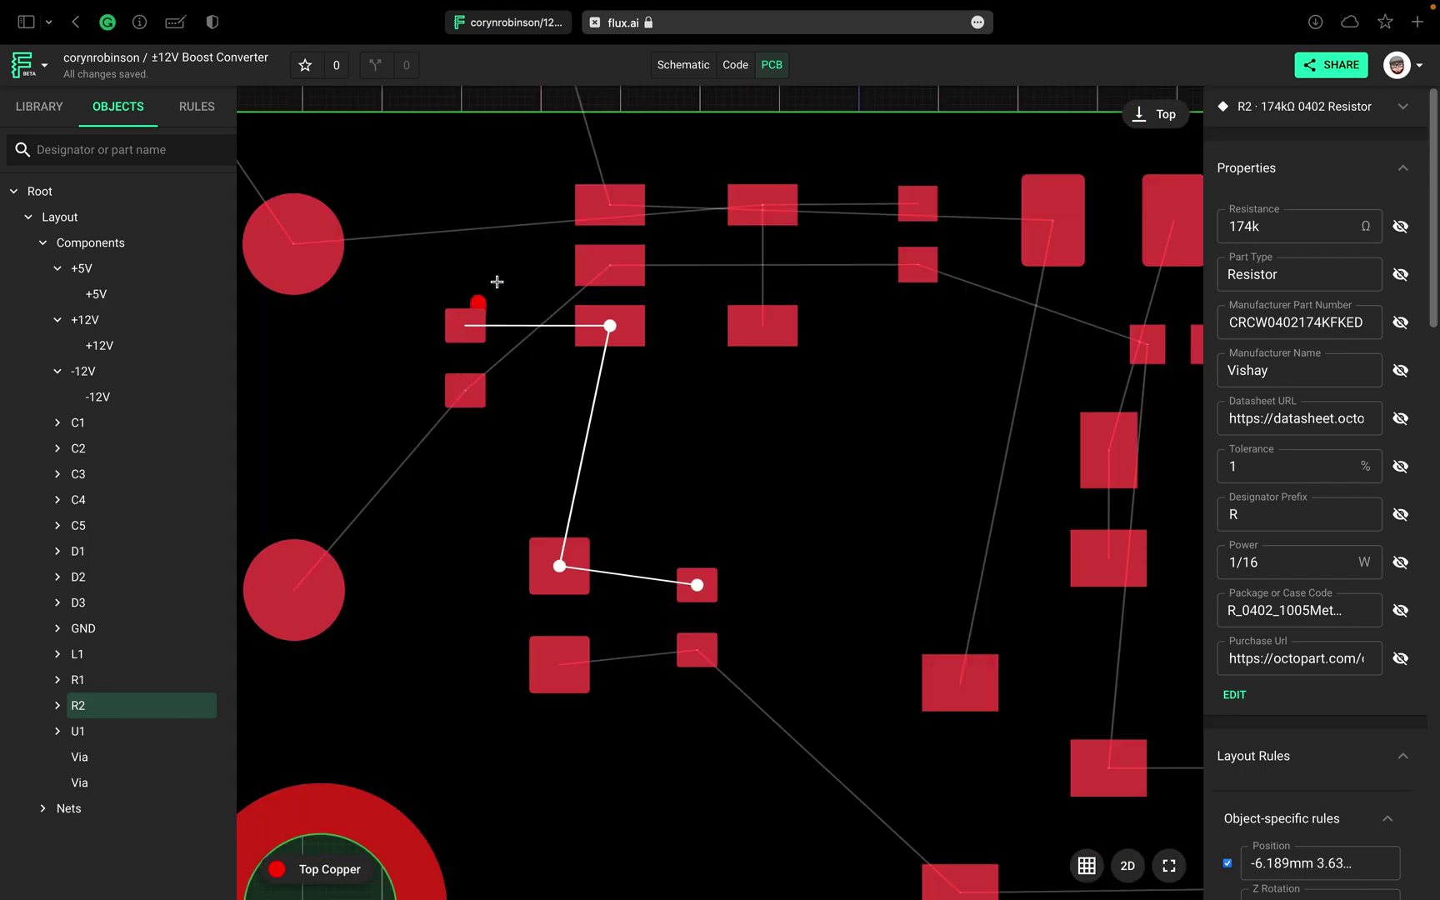
click(533, 357)
key(BackSpace)
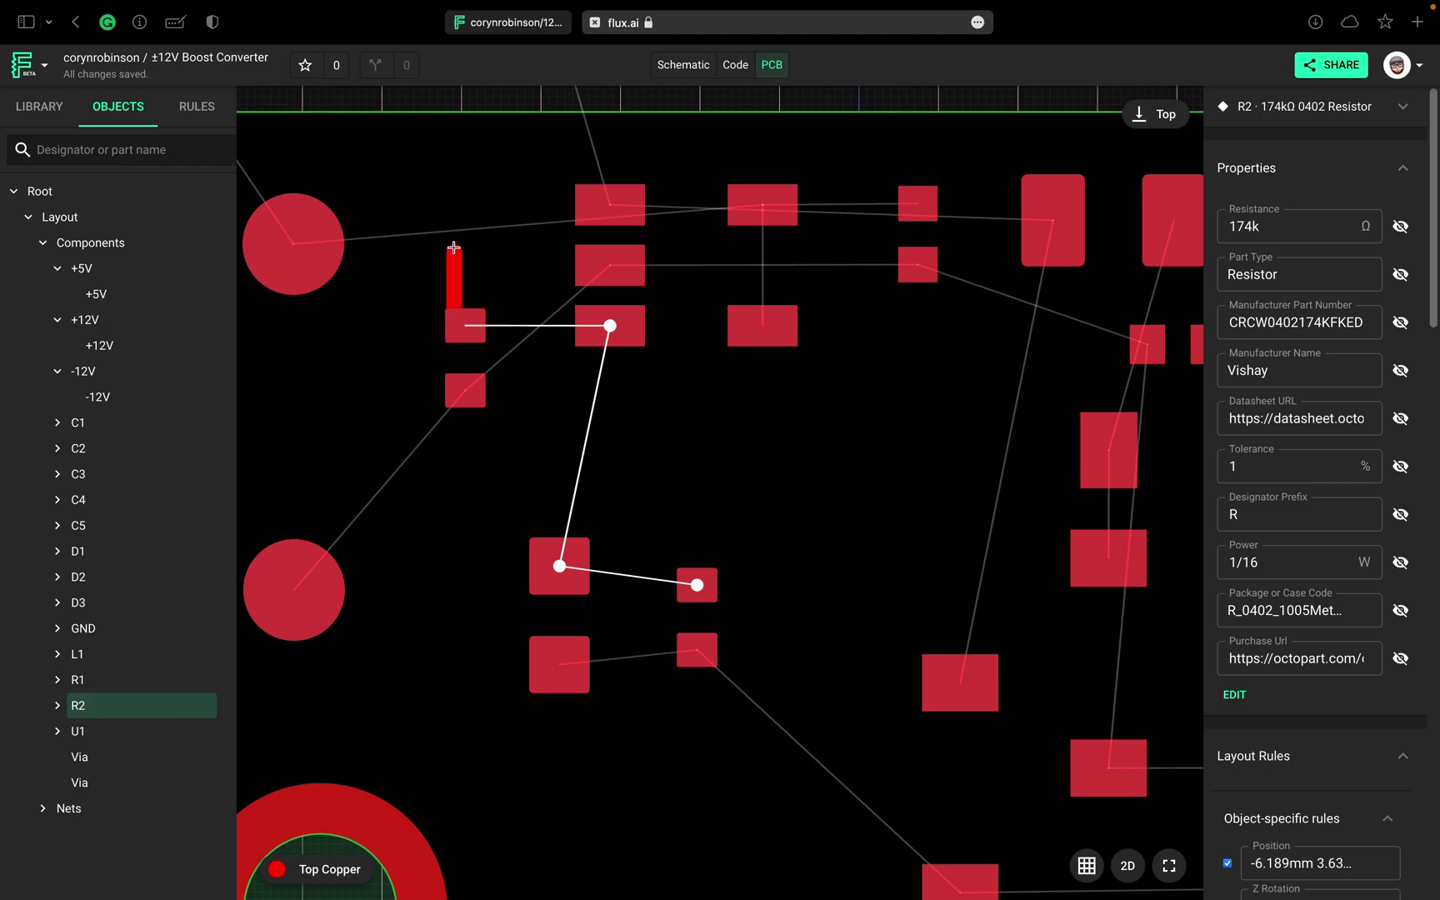
click(525, 268)
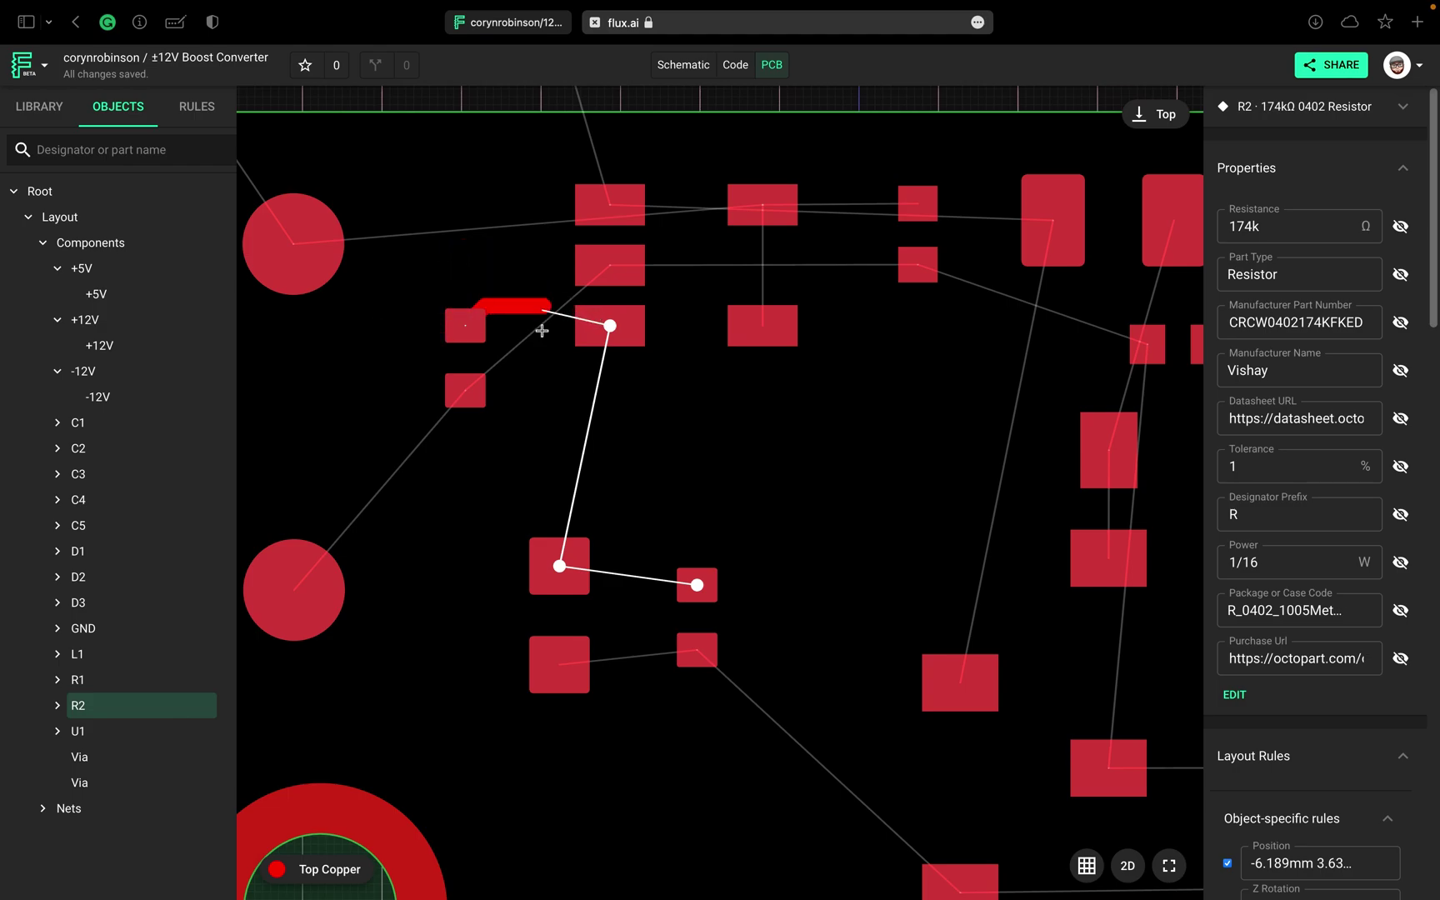
click(610, 326)
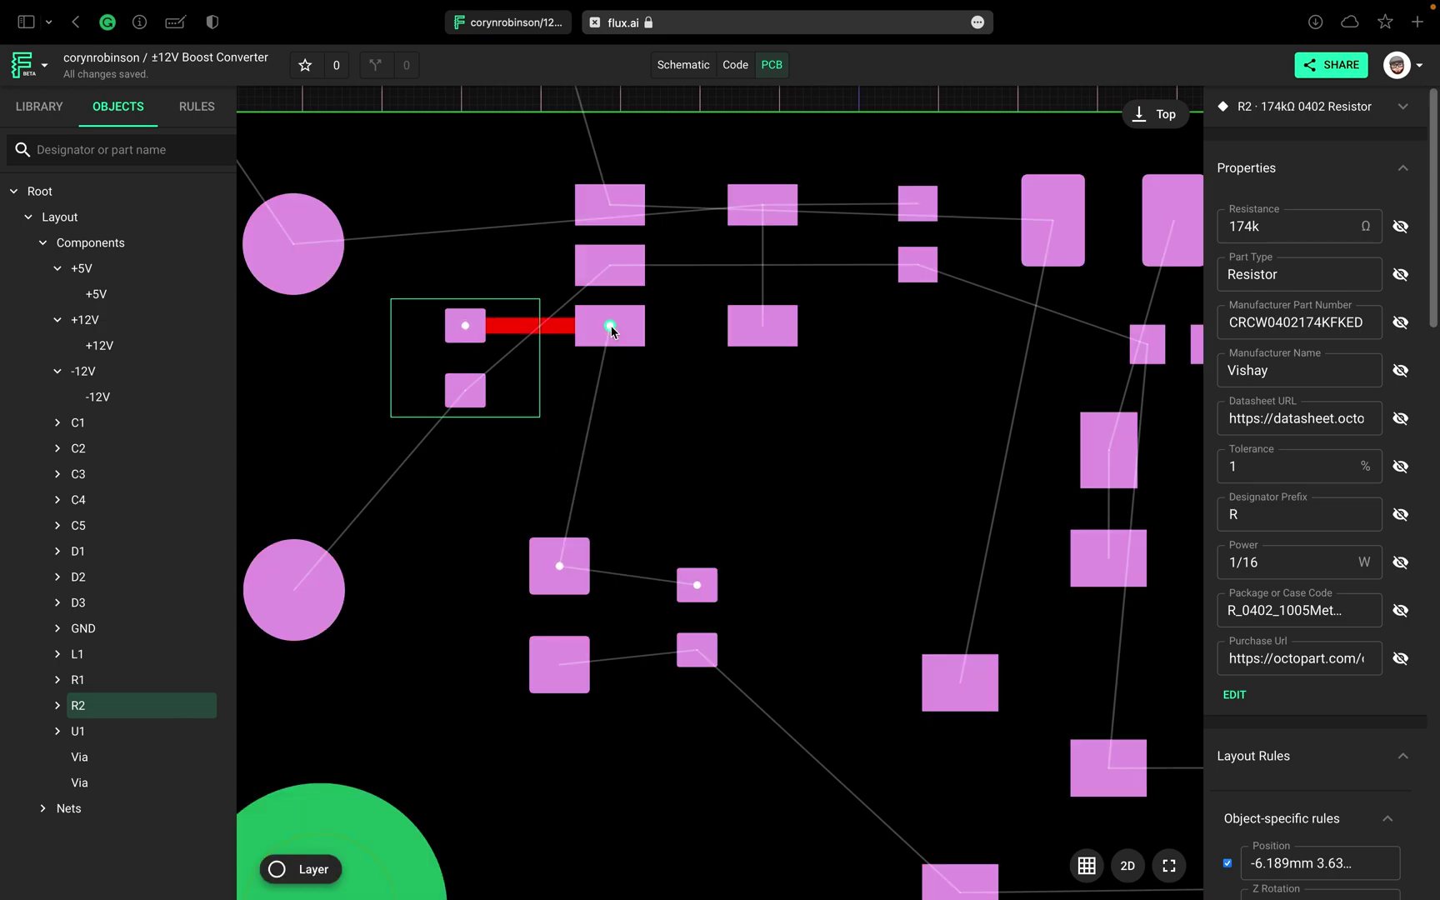
Step: Route a top copper trace from U1's middle-left pad around R2 to the GND terminal, and branch it to R2's lower pad
click(610, 267)
click(610, 266)
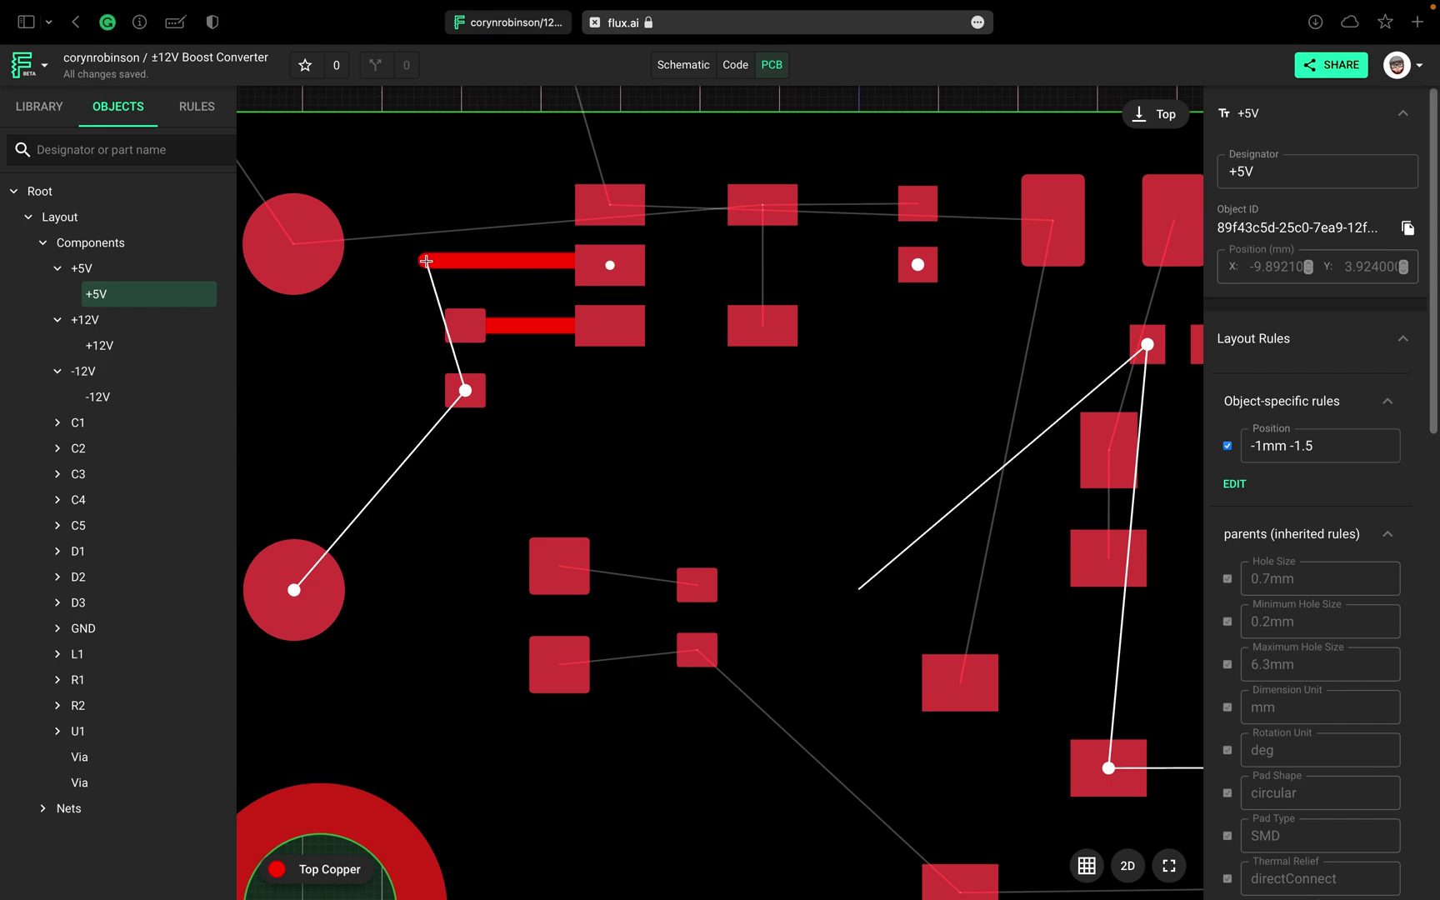
click(425, 261)
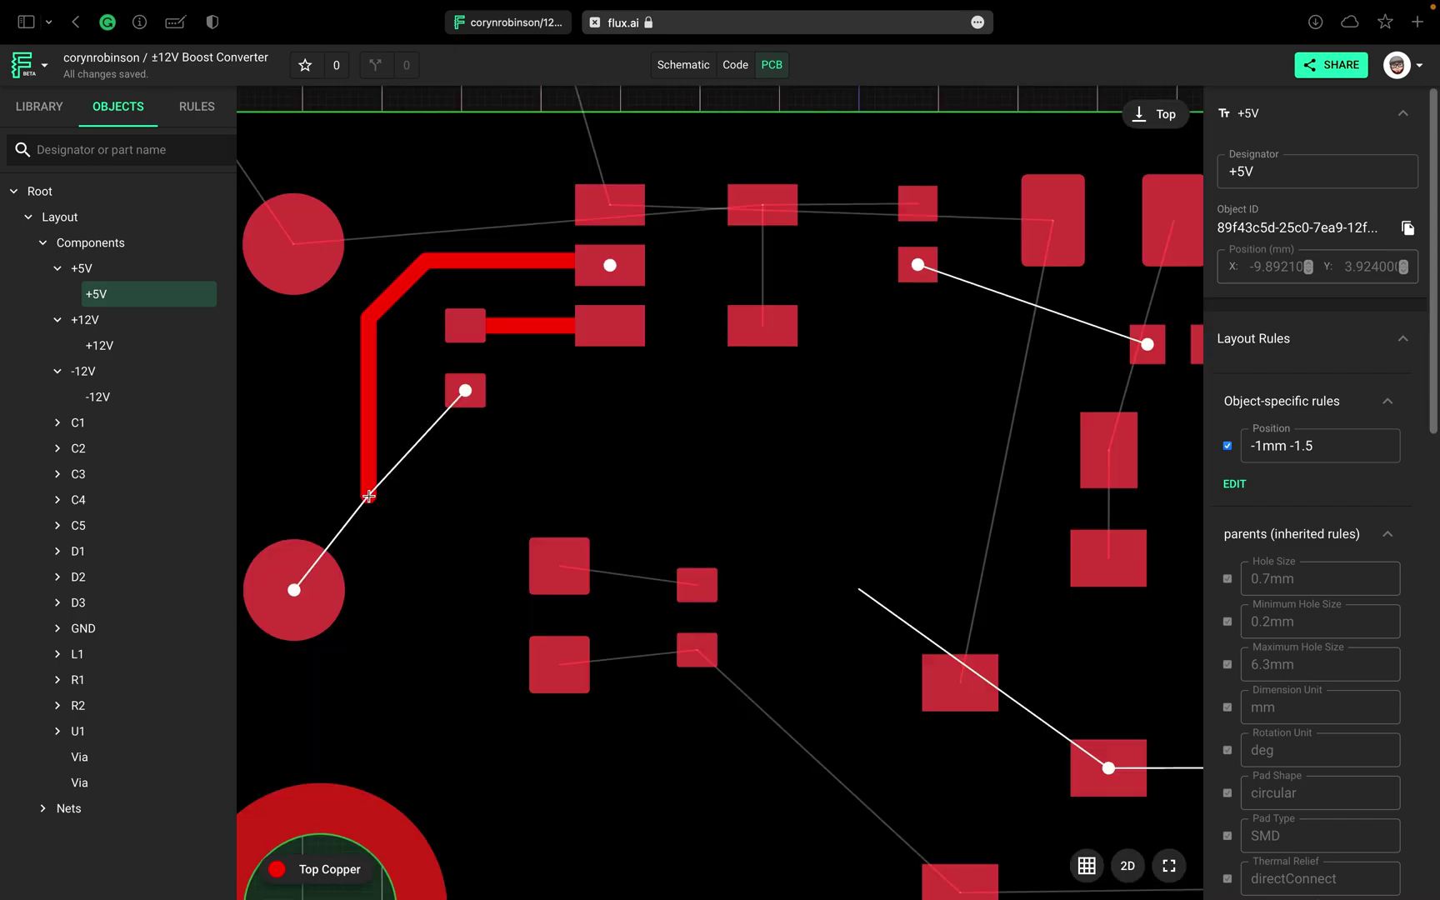
click(370, 495)
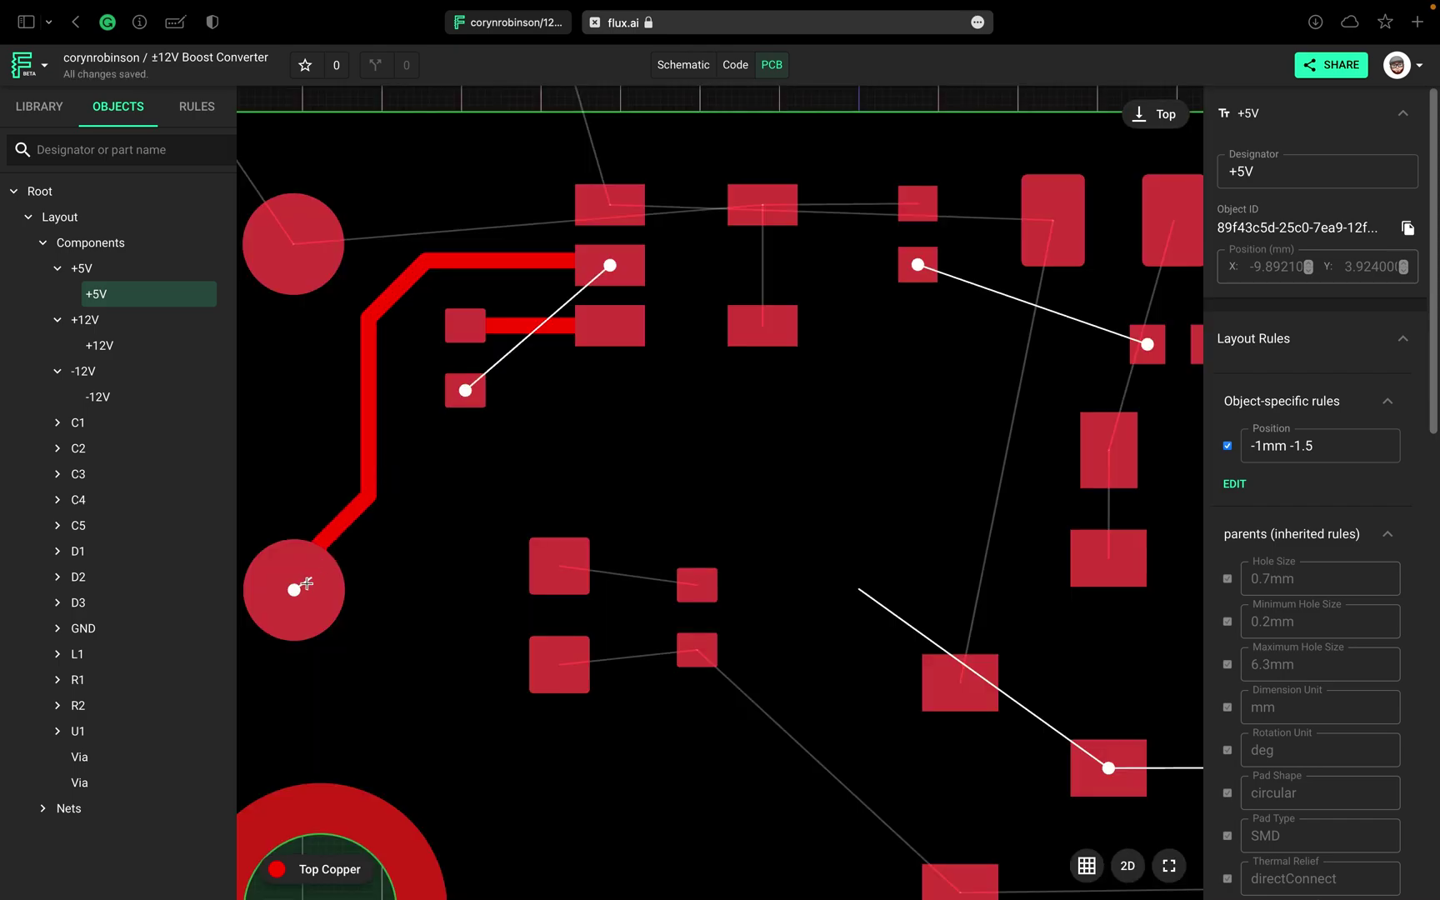
click(293, 589)
key(Escape)
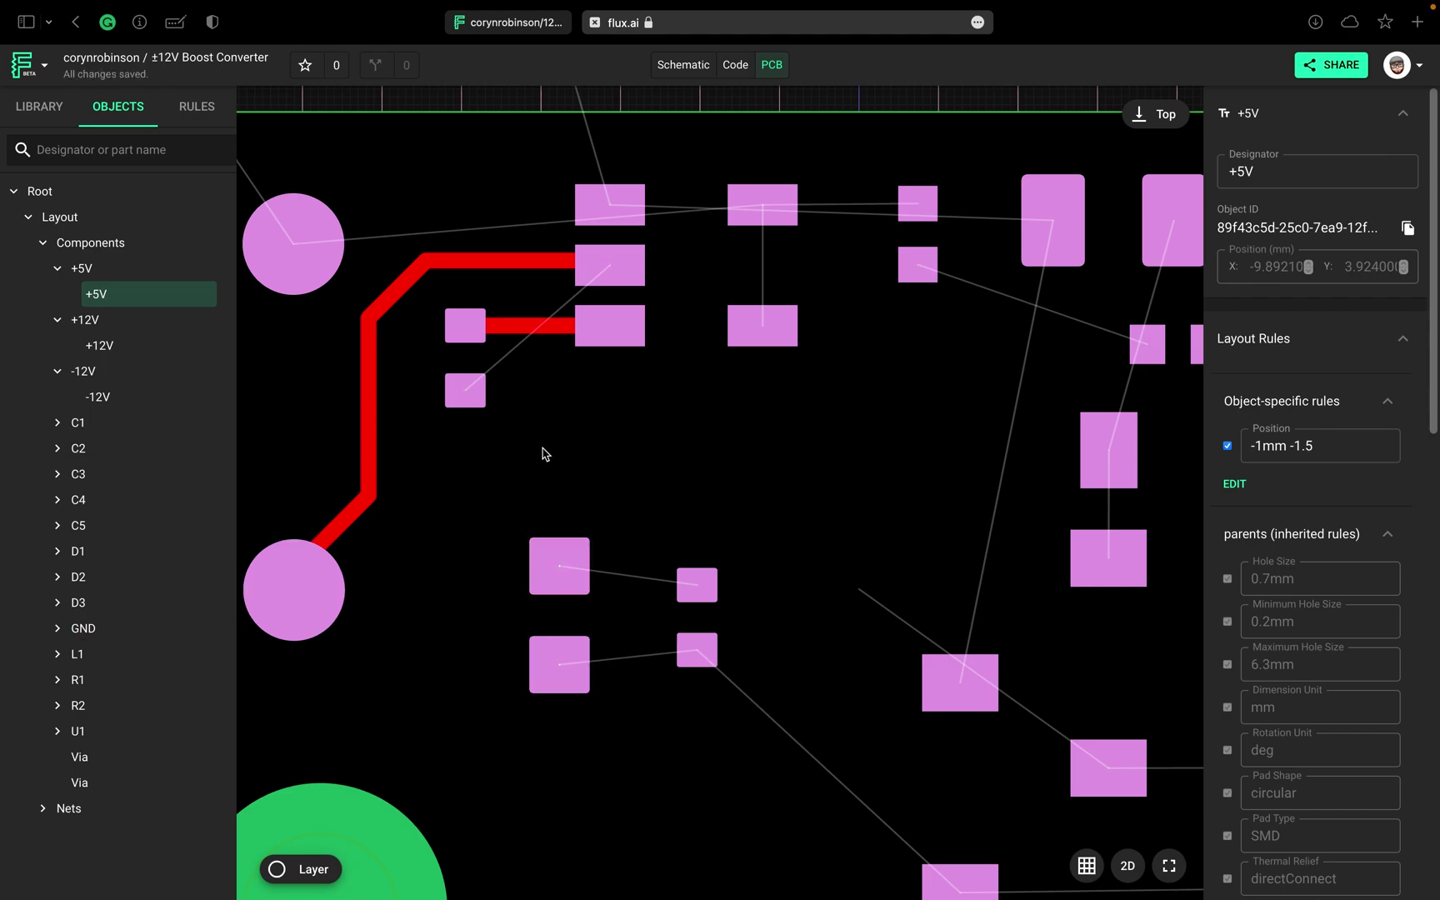
click(466, 392)
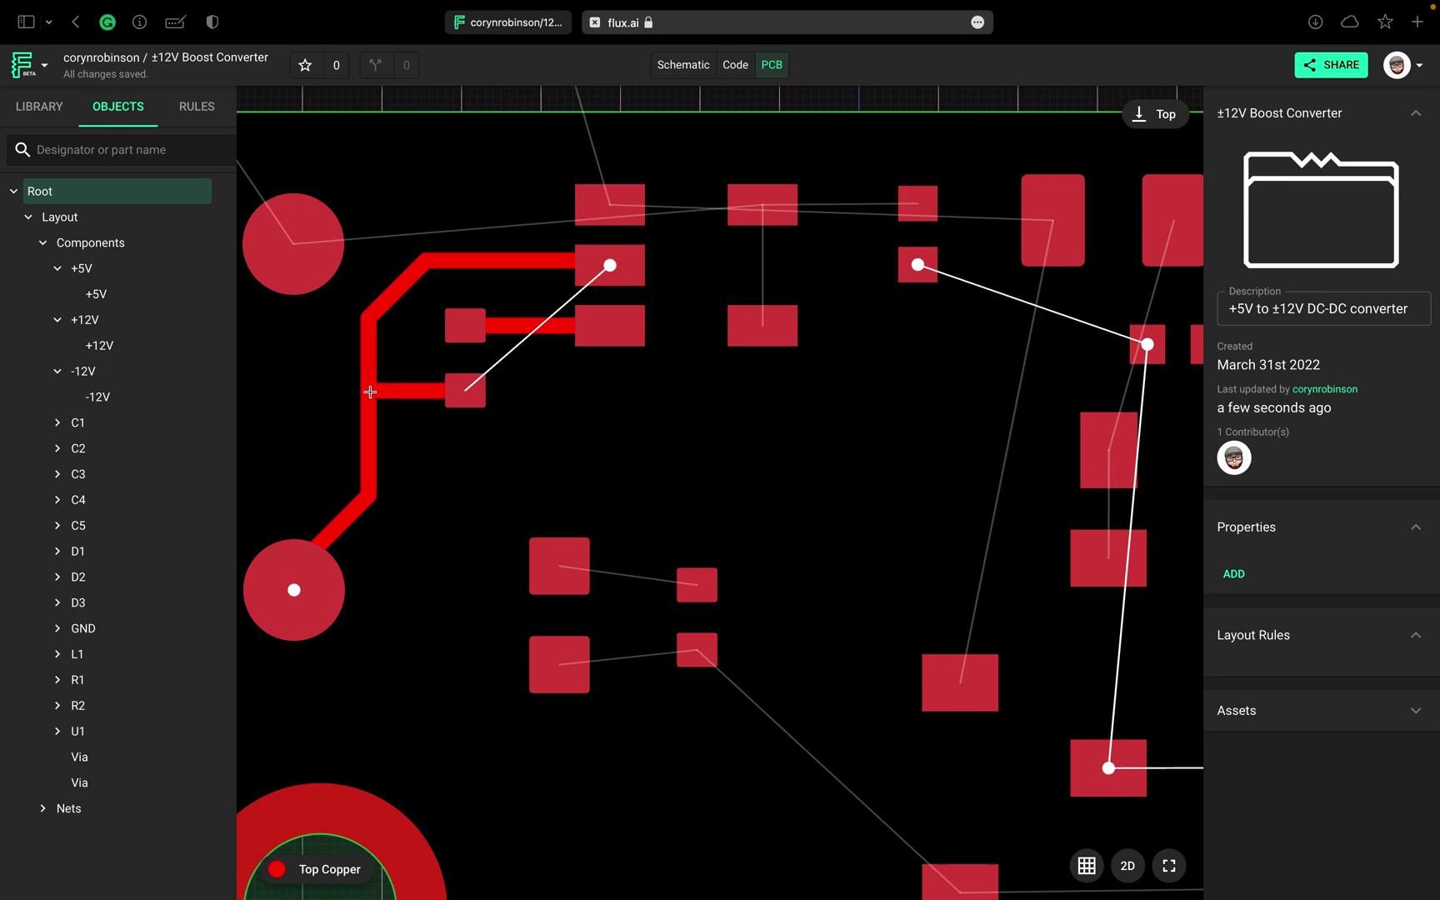
click(370, 392)
Step: Route a top copper trace from the +5V terminal over the top of U1 to its upper-right pad
click(292, 242)
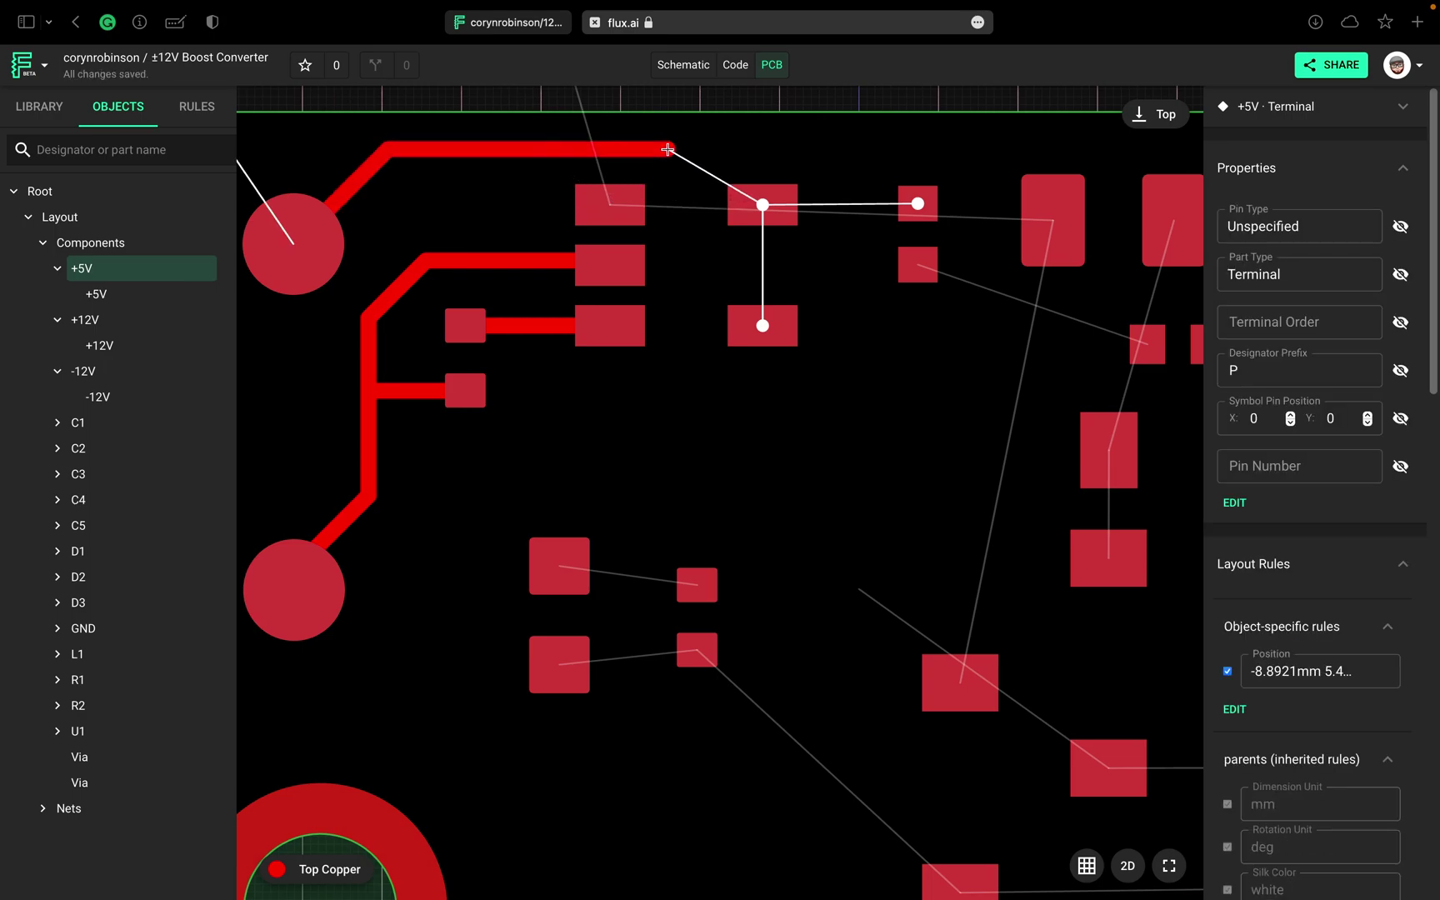
click(670, 150)
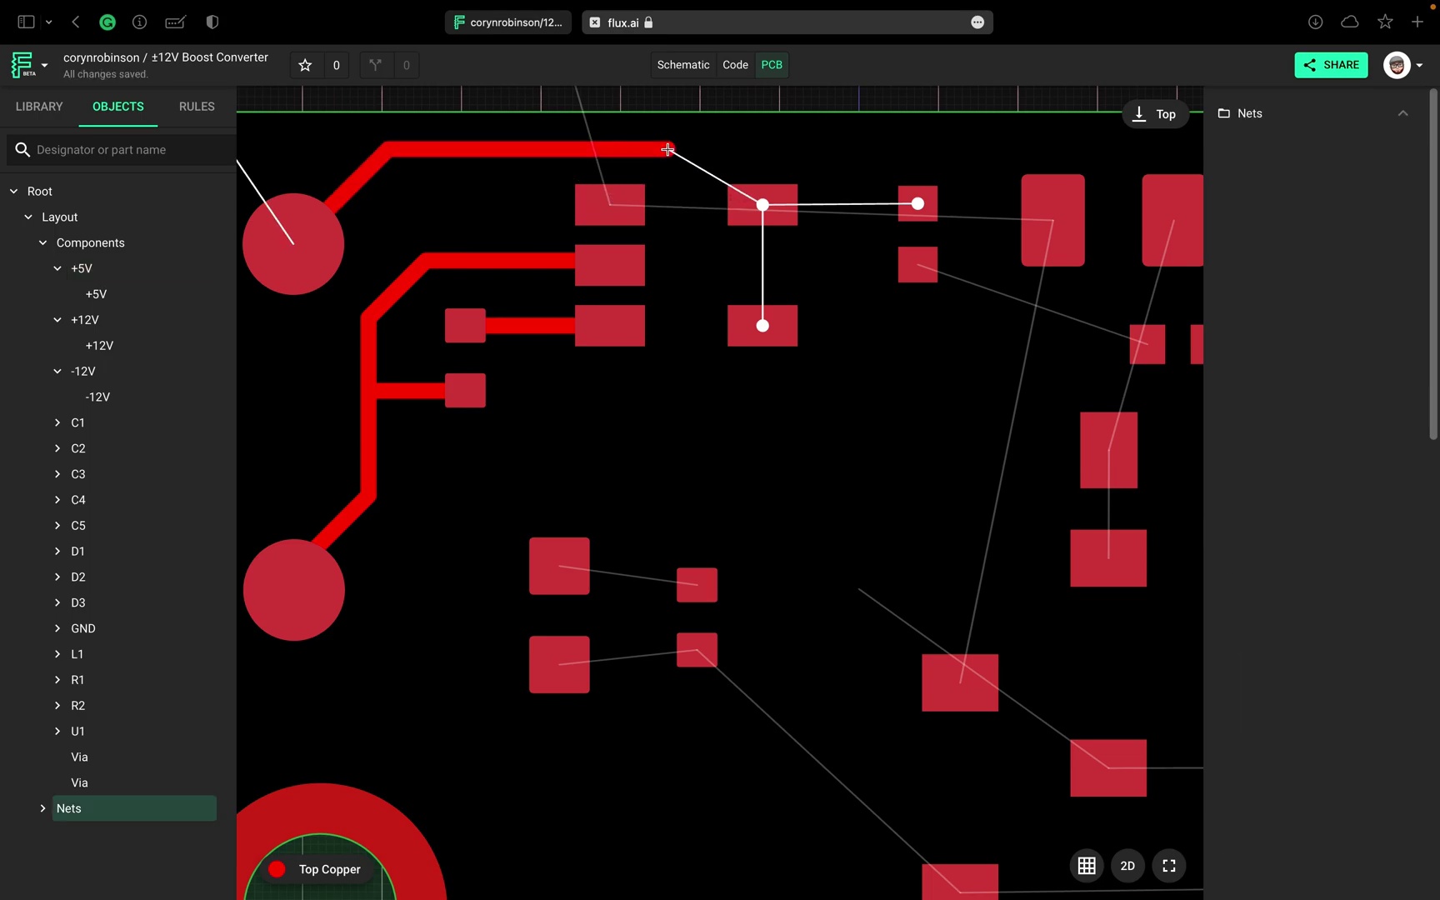
click(762, 204)
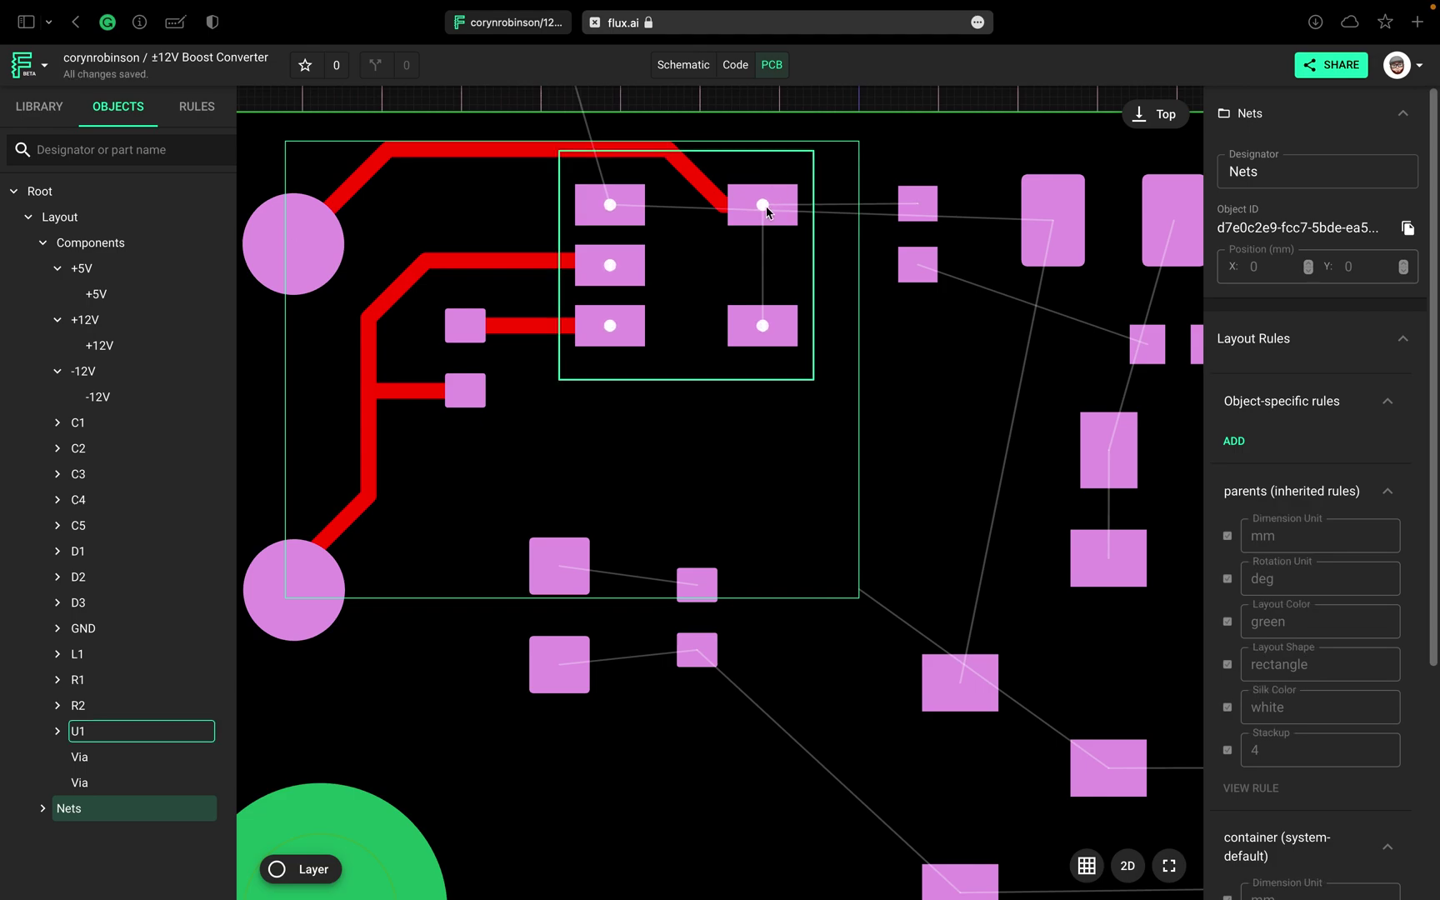
Step: Route straight top copper traces from U1's upper-right pad to the neighbouring small component's upper pad and to U1's lower-right EN pad
click(763, 206)
click(918, 204)
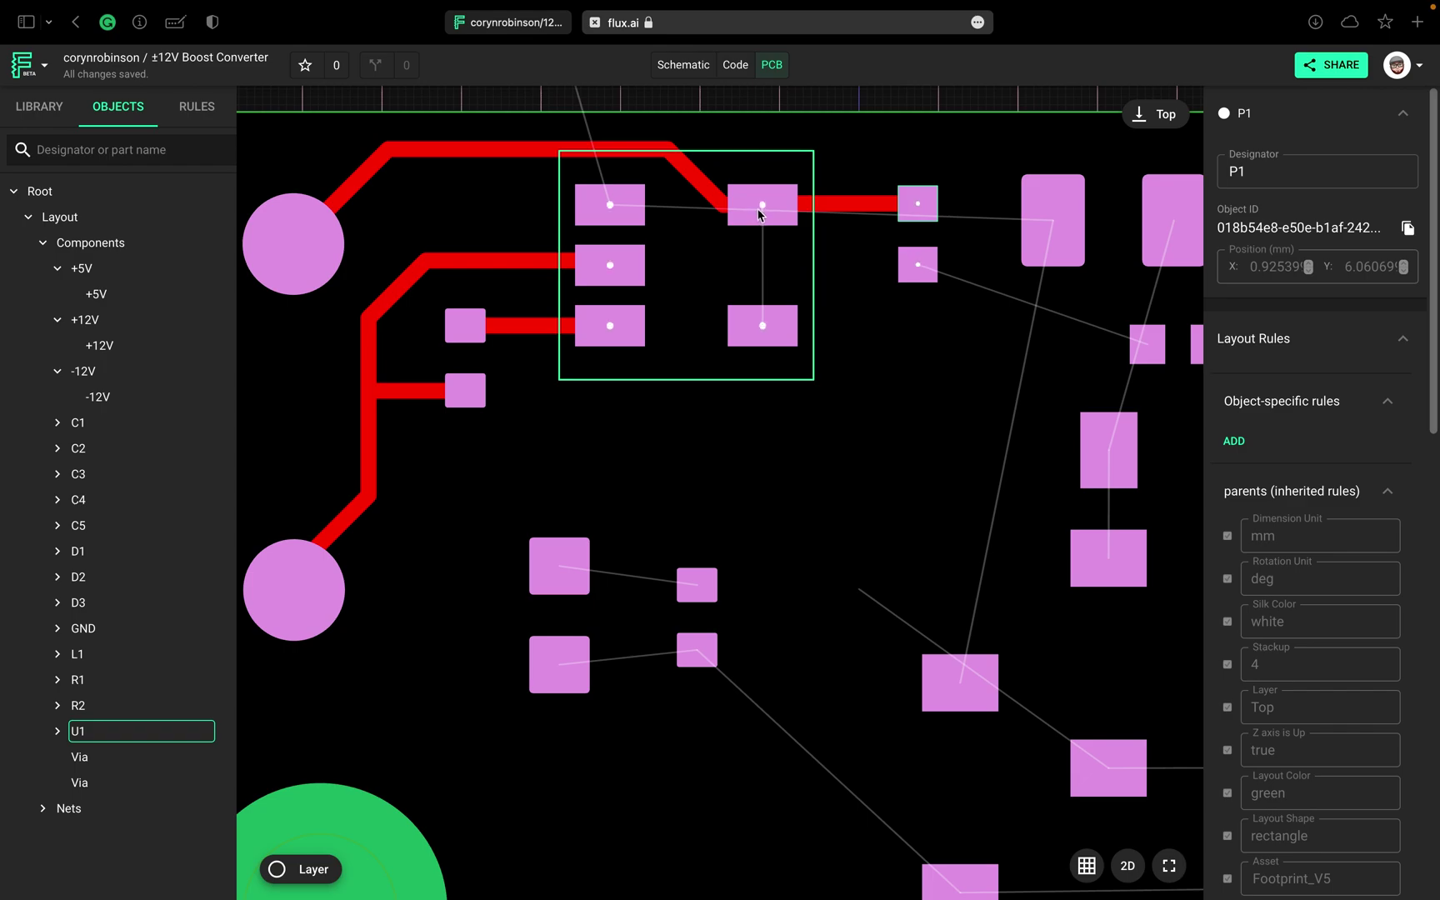
click(762, 206)
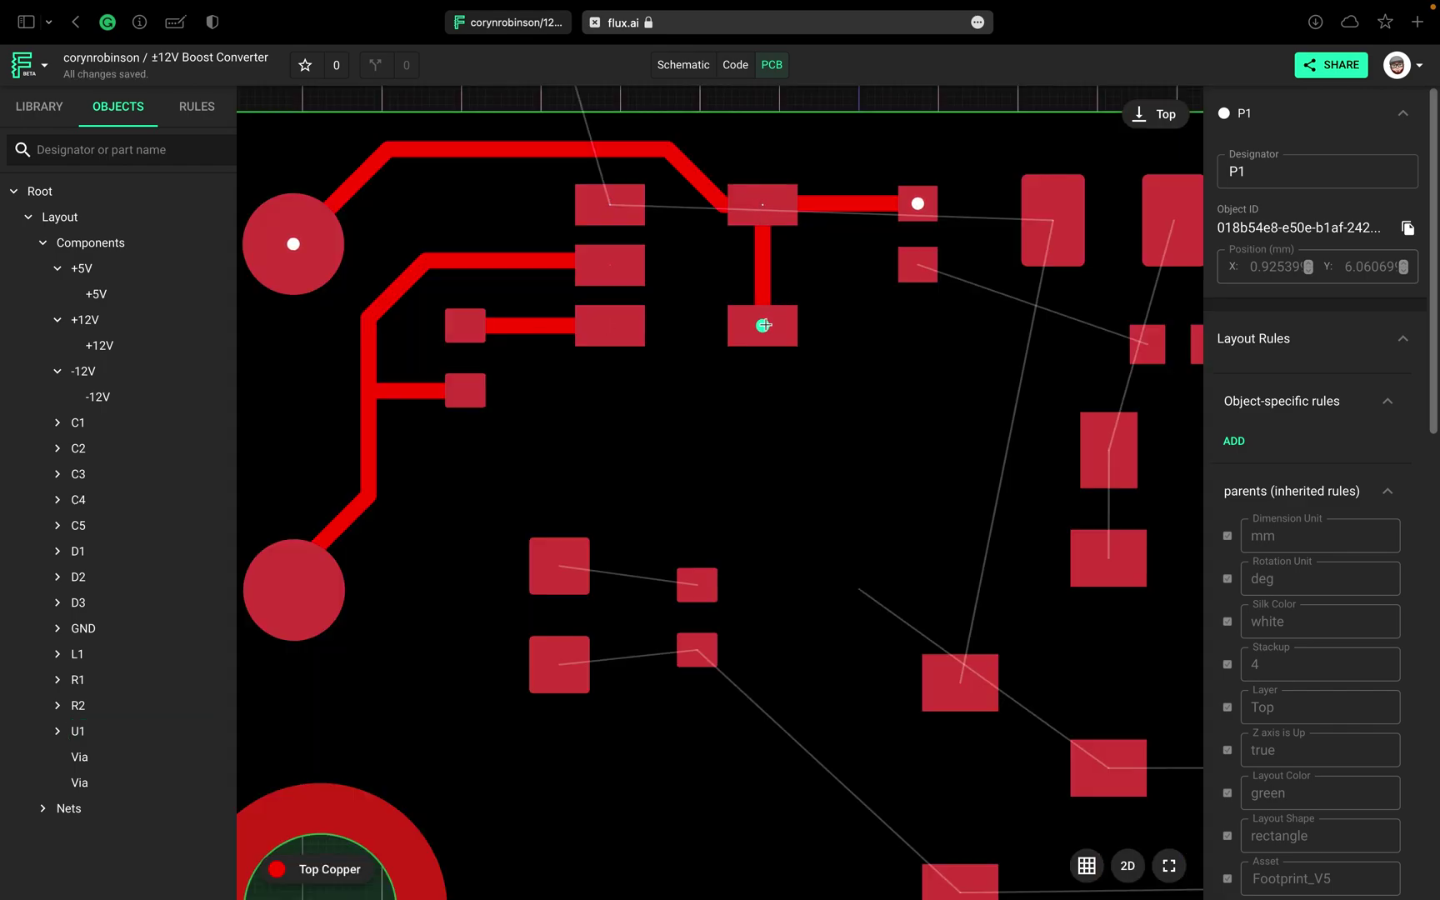
click(763, 325)
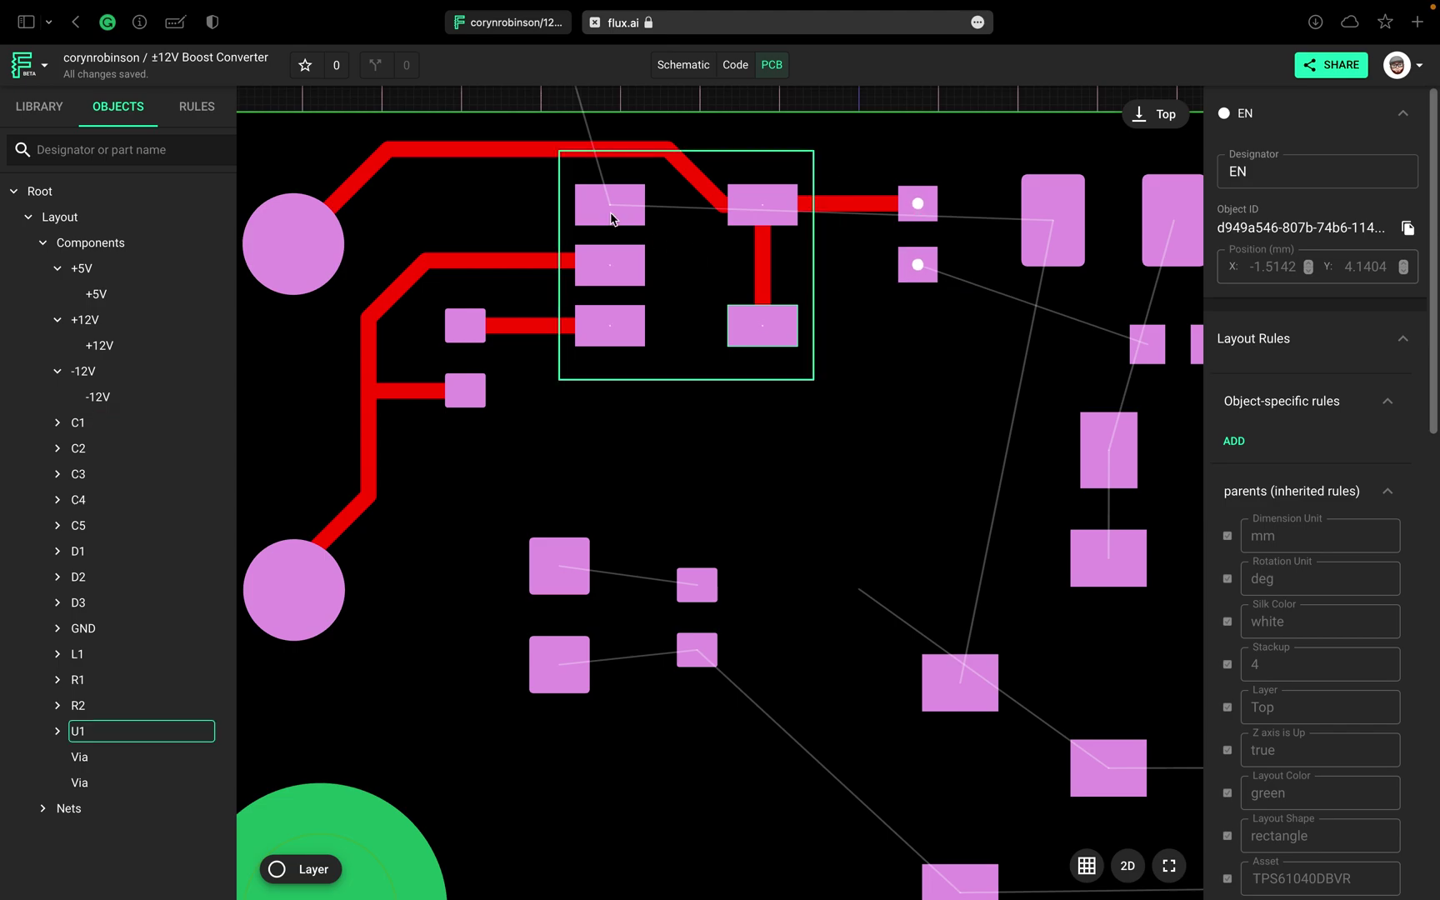
Step: Route a top copper trace from U1's SW pad between its pad columns, beneath the EN pad and up to the 0805 capacitor's left pad
click(613, 209)
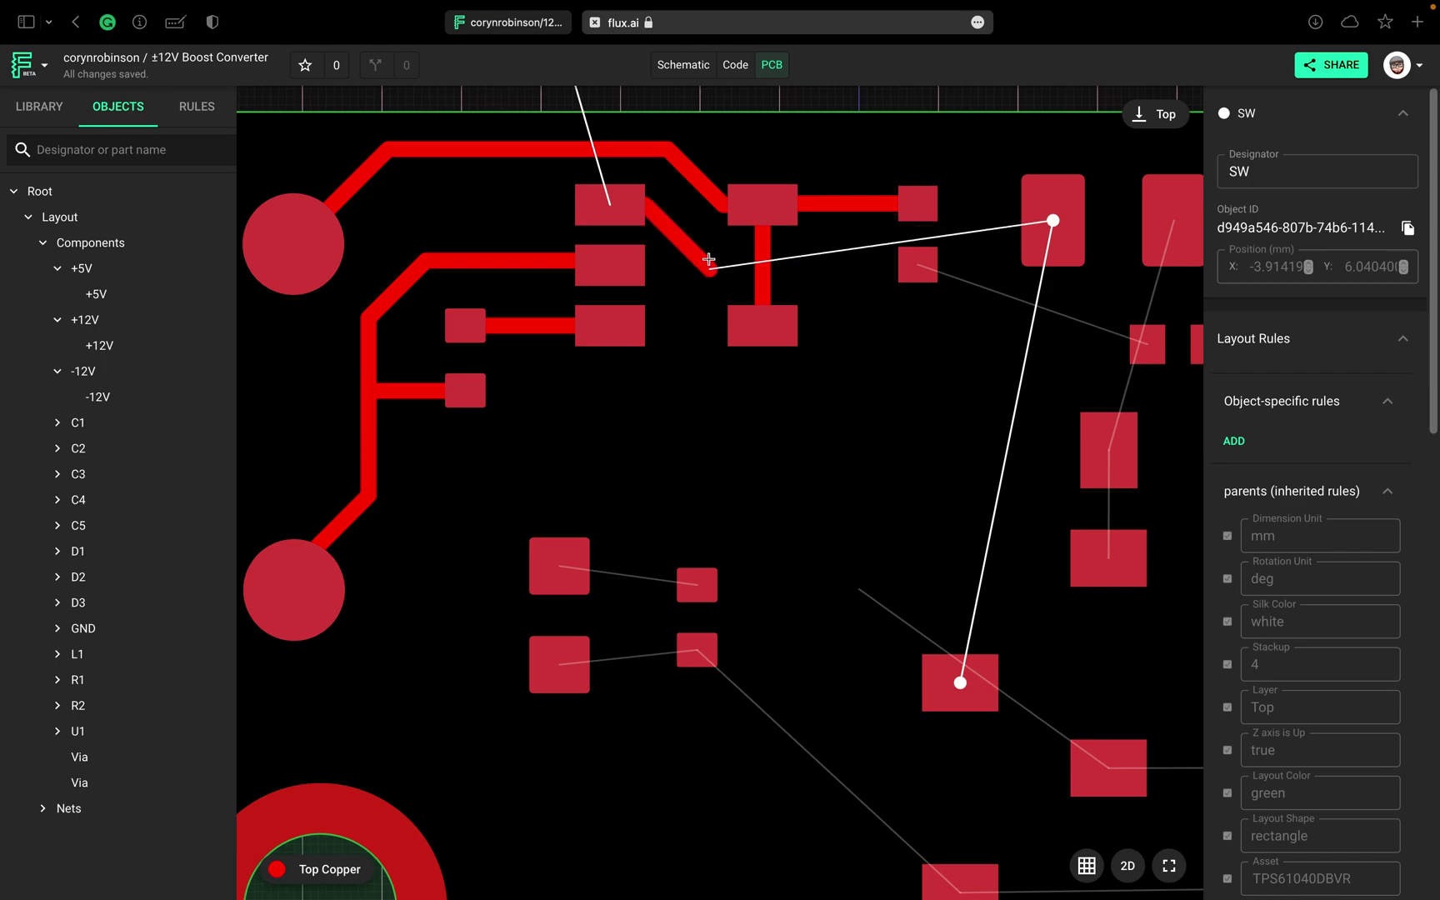
click(688, 234)
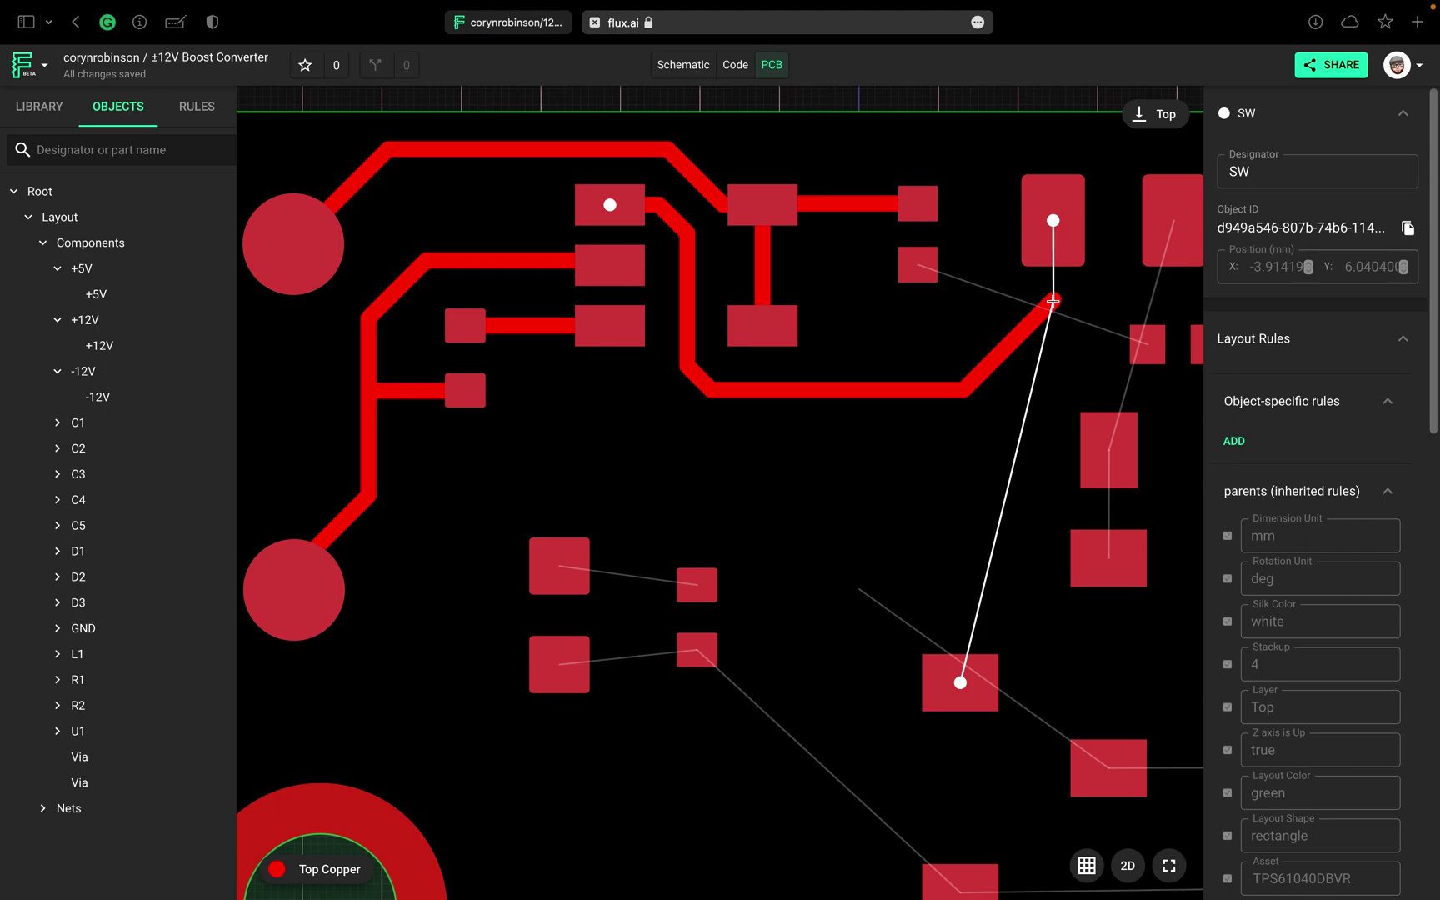
click(1053, 223)
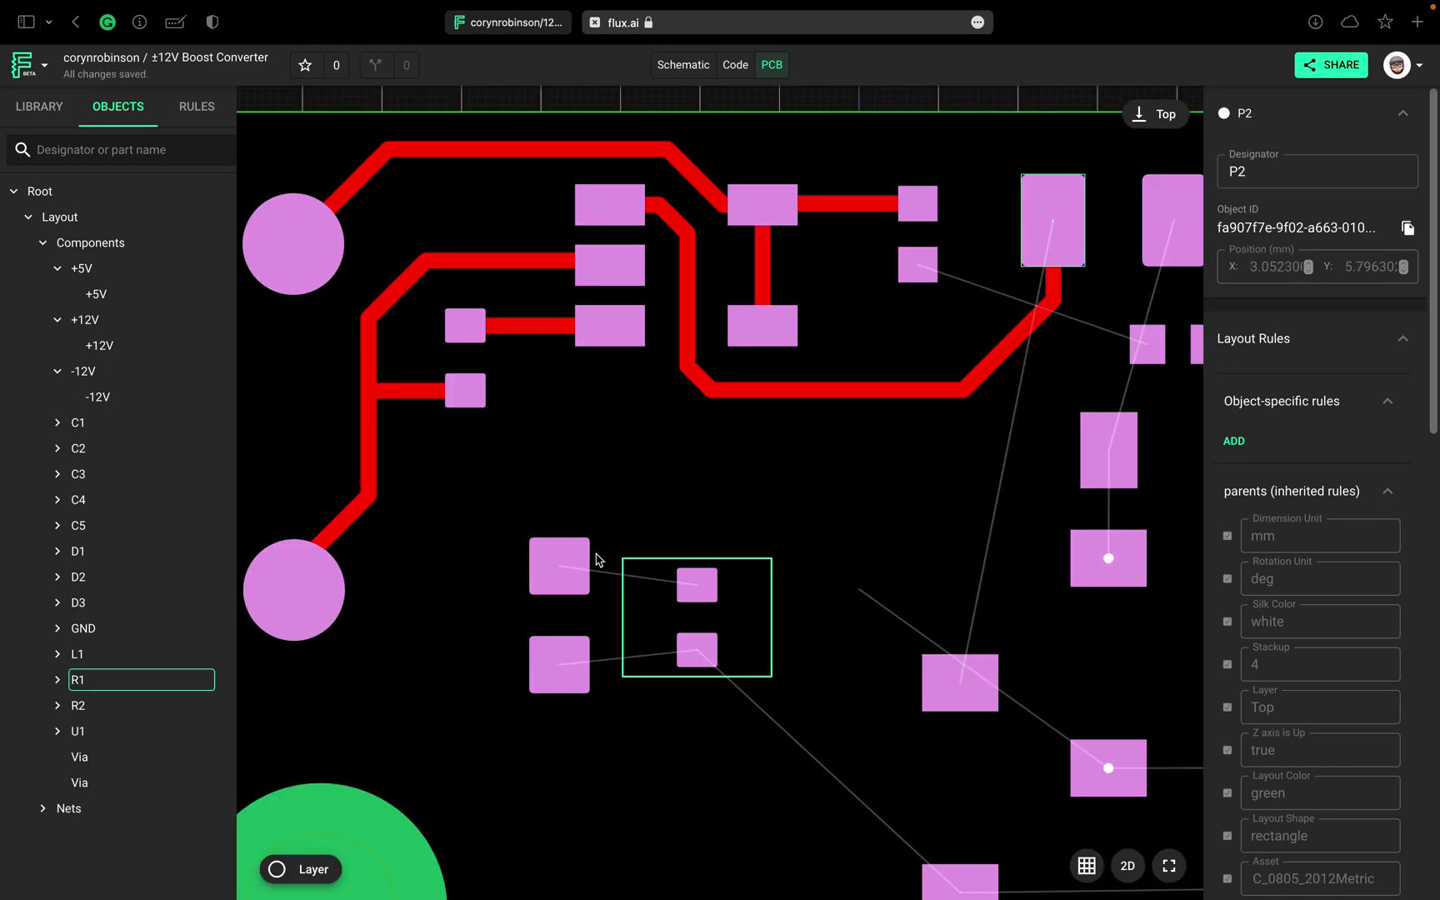
Step: Route straight top copper traces from C2's upper and lower pads to R1's matching upper and lower pads
click(559, 568)
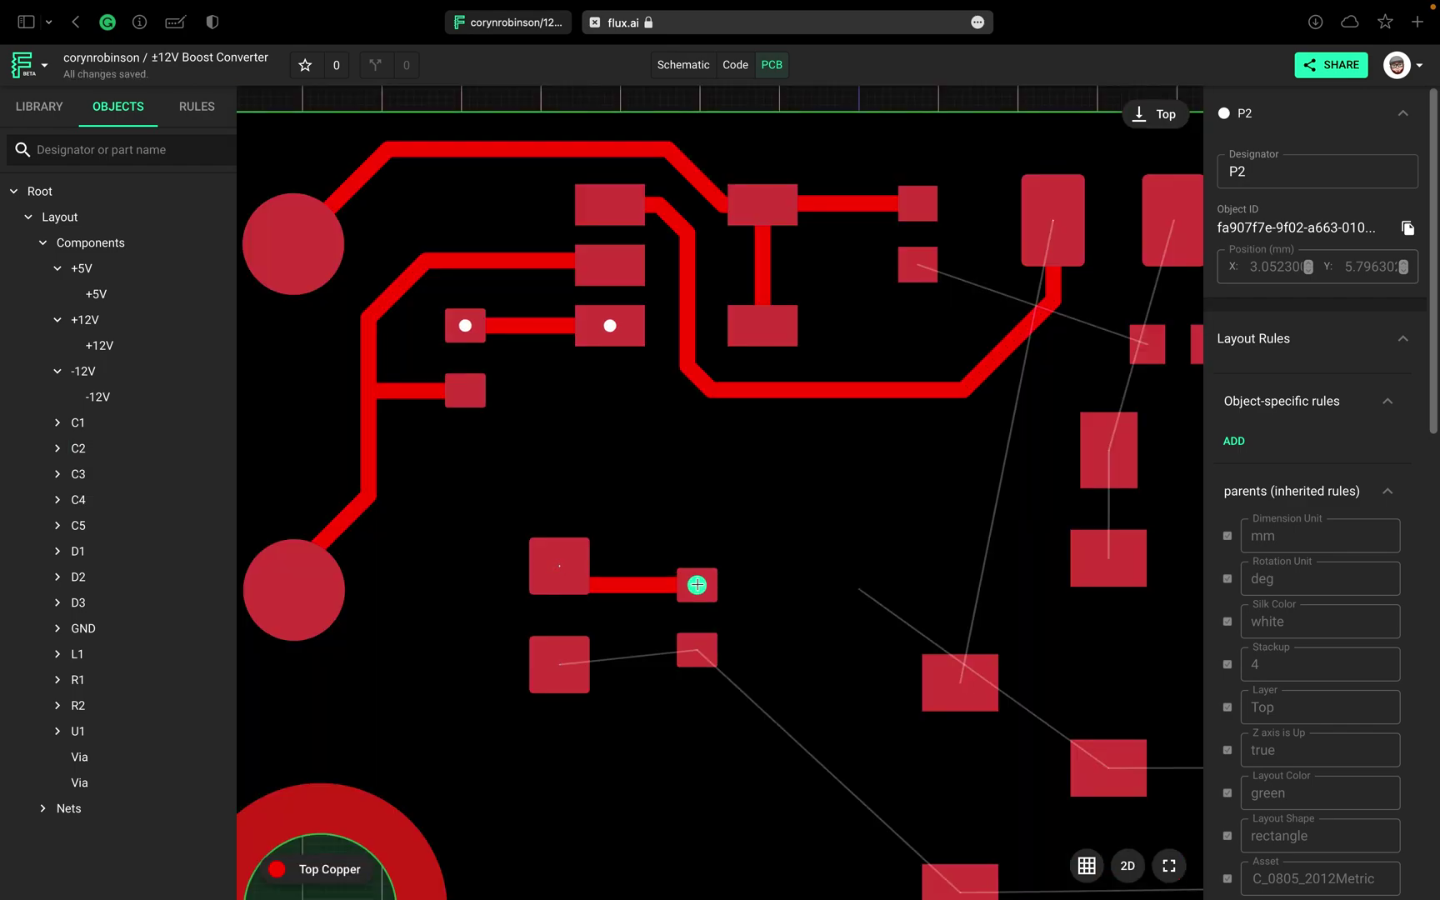
click(697, 584)
click(554, 665)
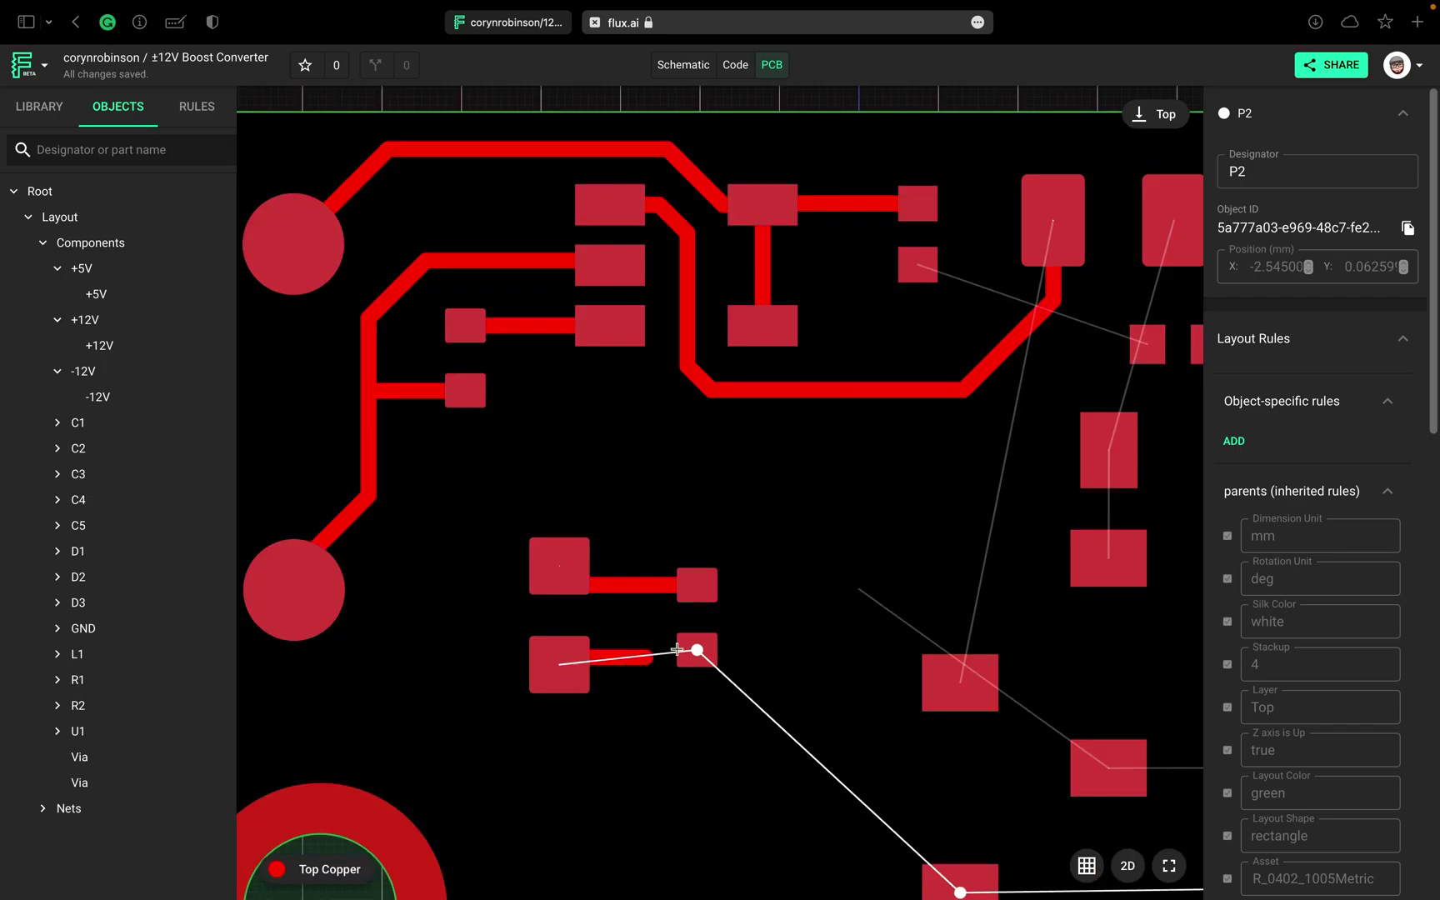
click(697, 649)
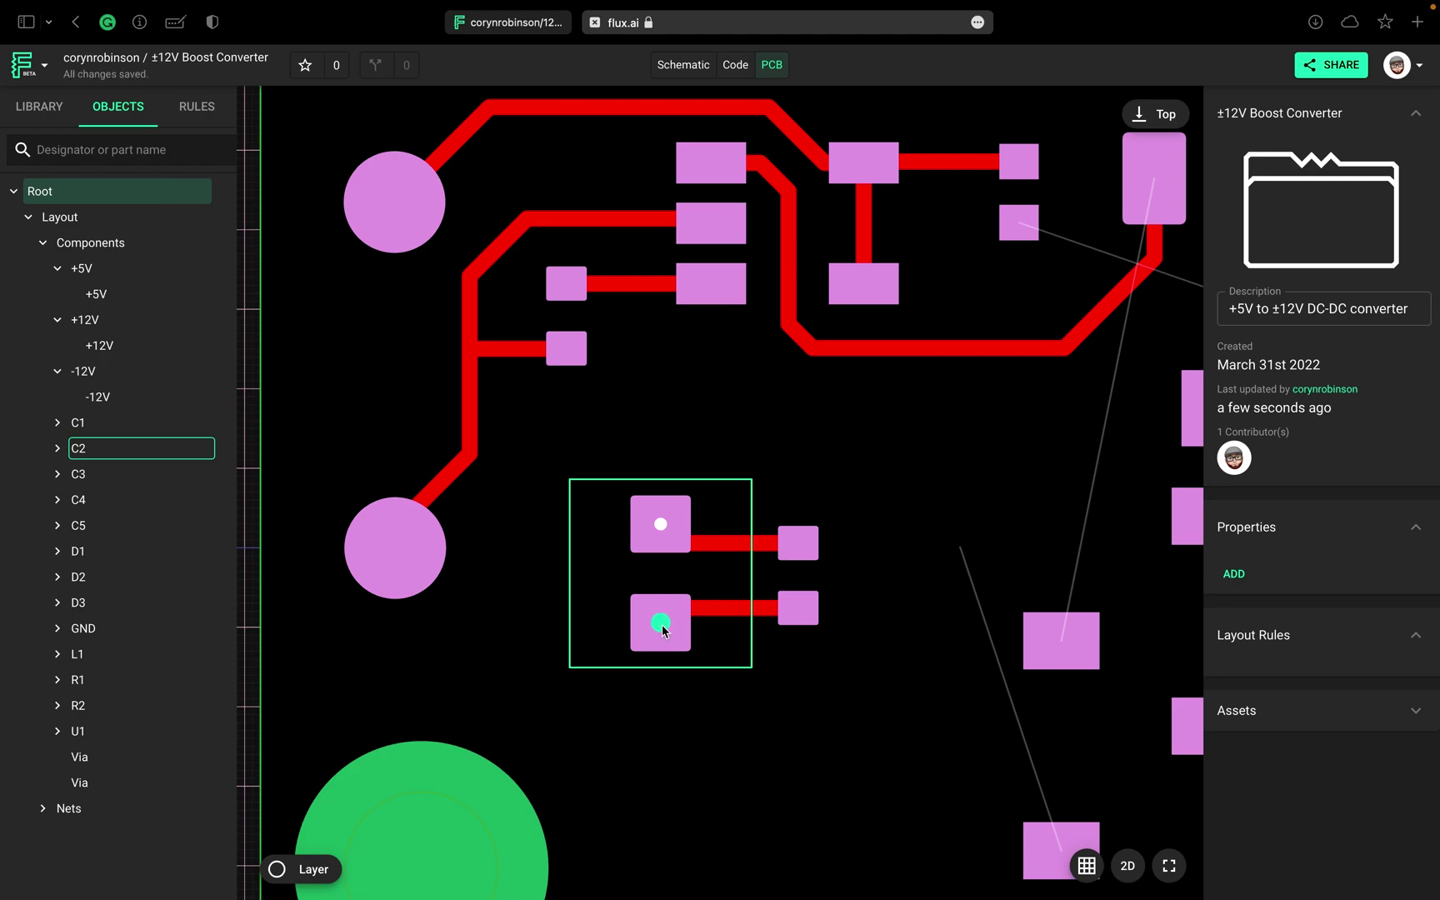
Step: Examine the whole board layout, checking the routed traces and the remaining unrouted connections
scroll(489, 487, down, 1)
scroll(490, 488, down, 2)
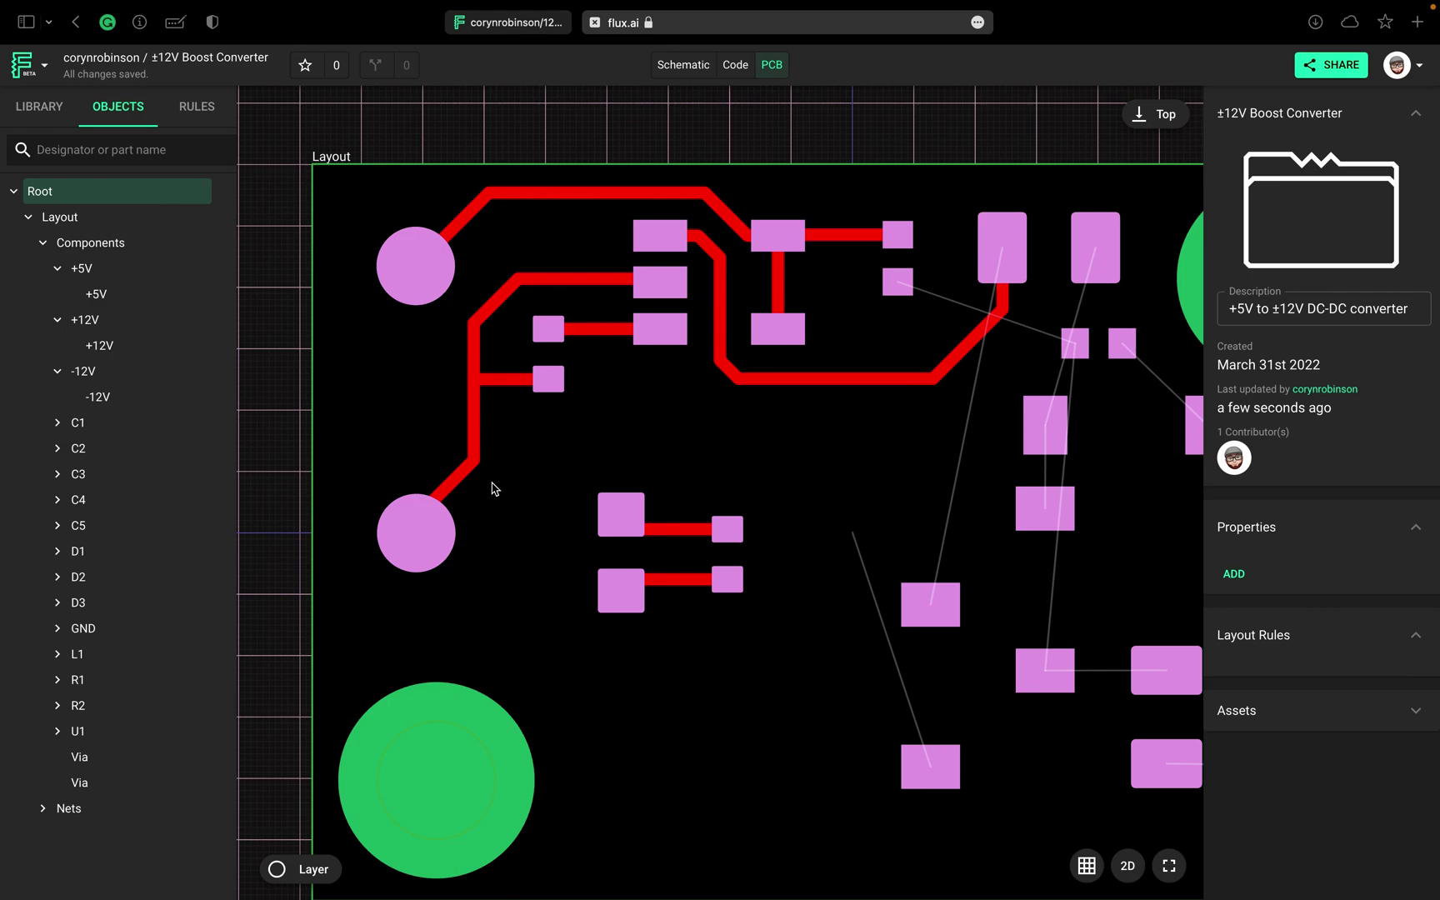
scroll(502, 489, right, 2)
scroll(502, 489, down, 1)
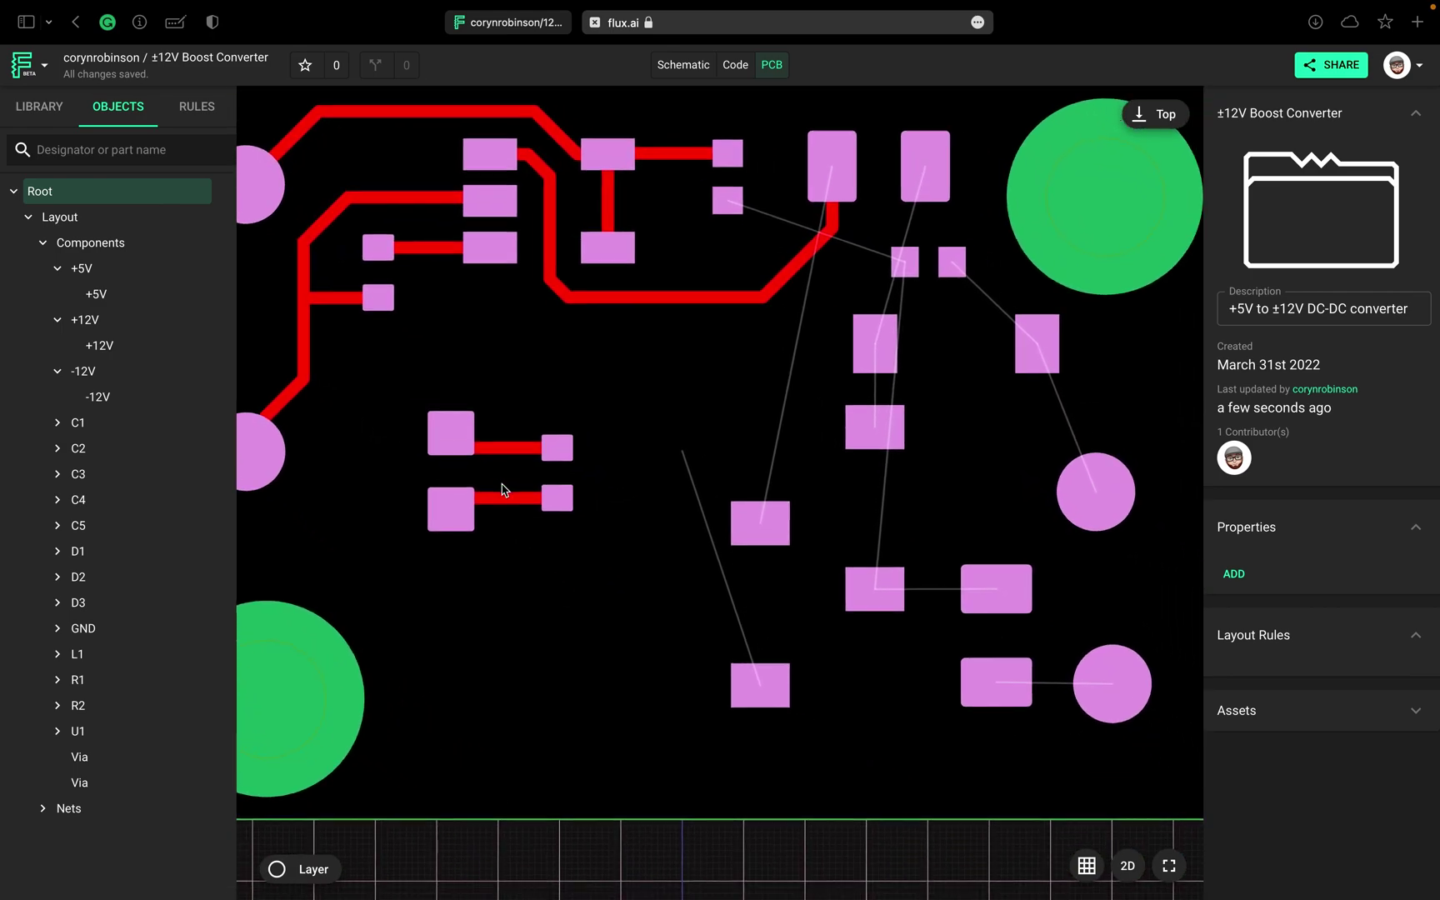
scroll(501, 489, left, 1)
scroll(502, 490, up, 1)
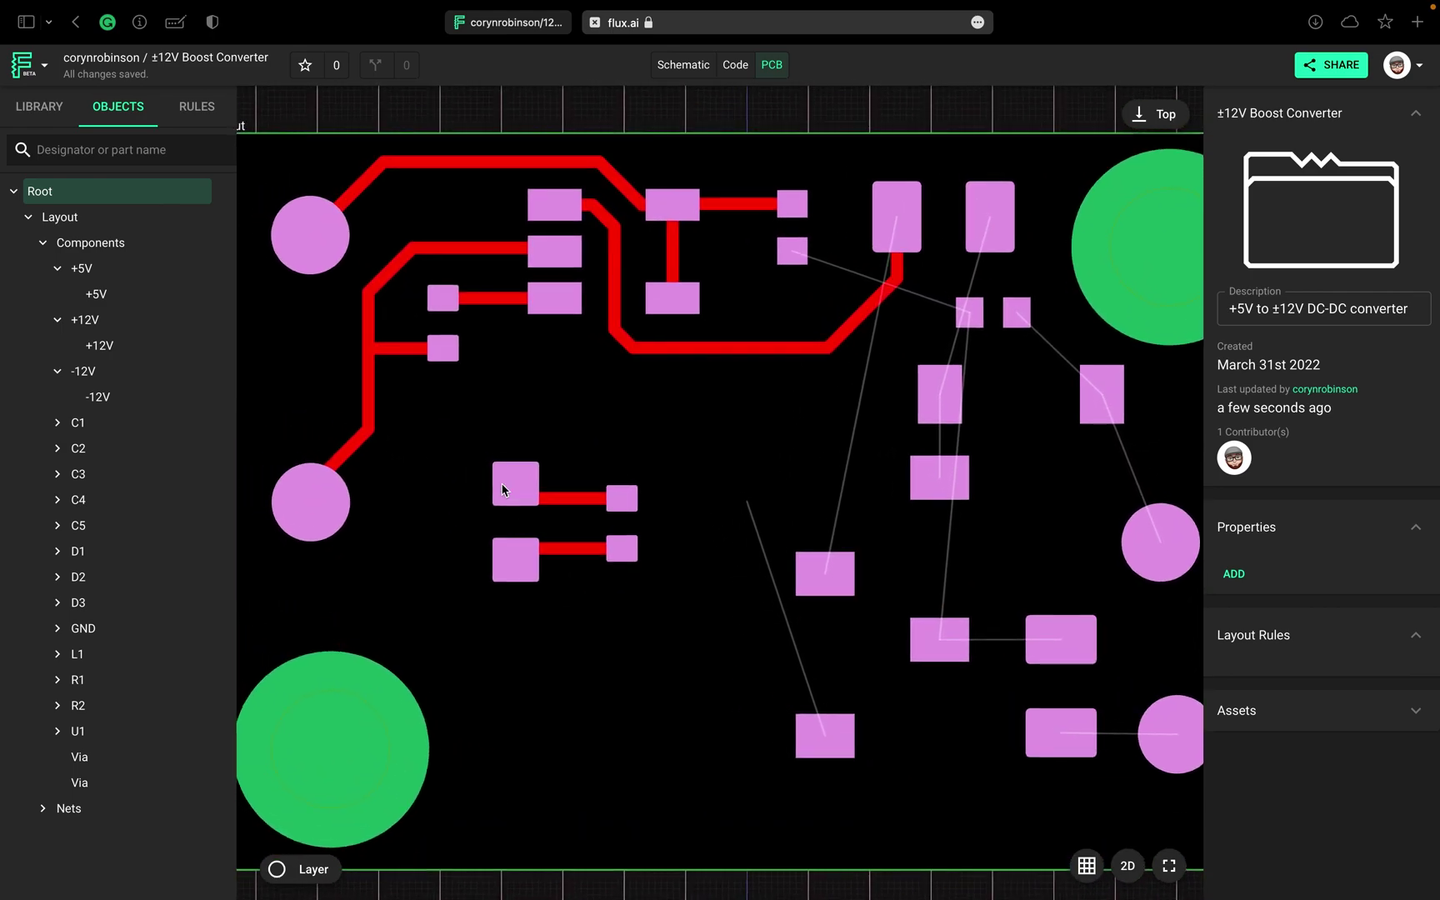
click(505, 487)
ctrl+scroll(506, 484, down, 3)
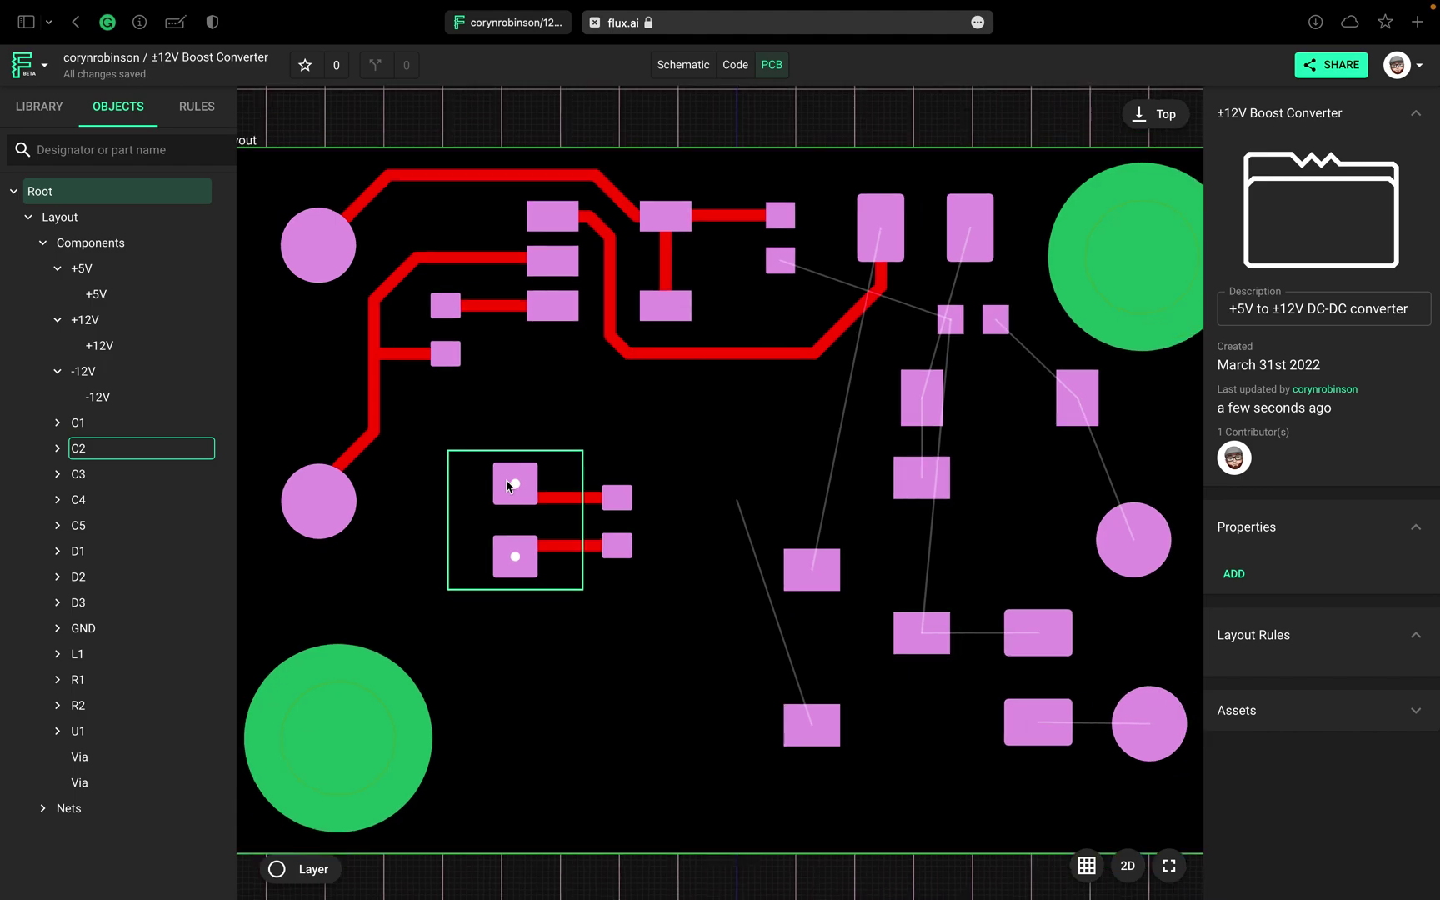
click(727, 260)
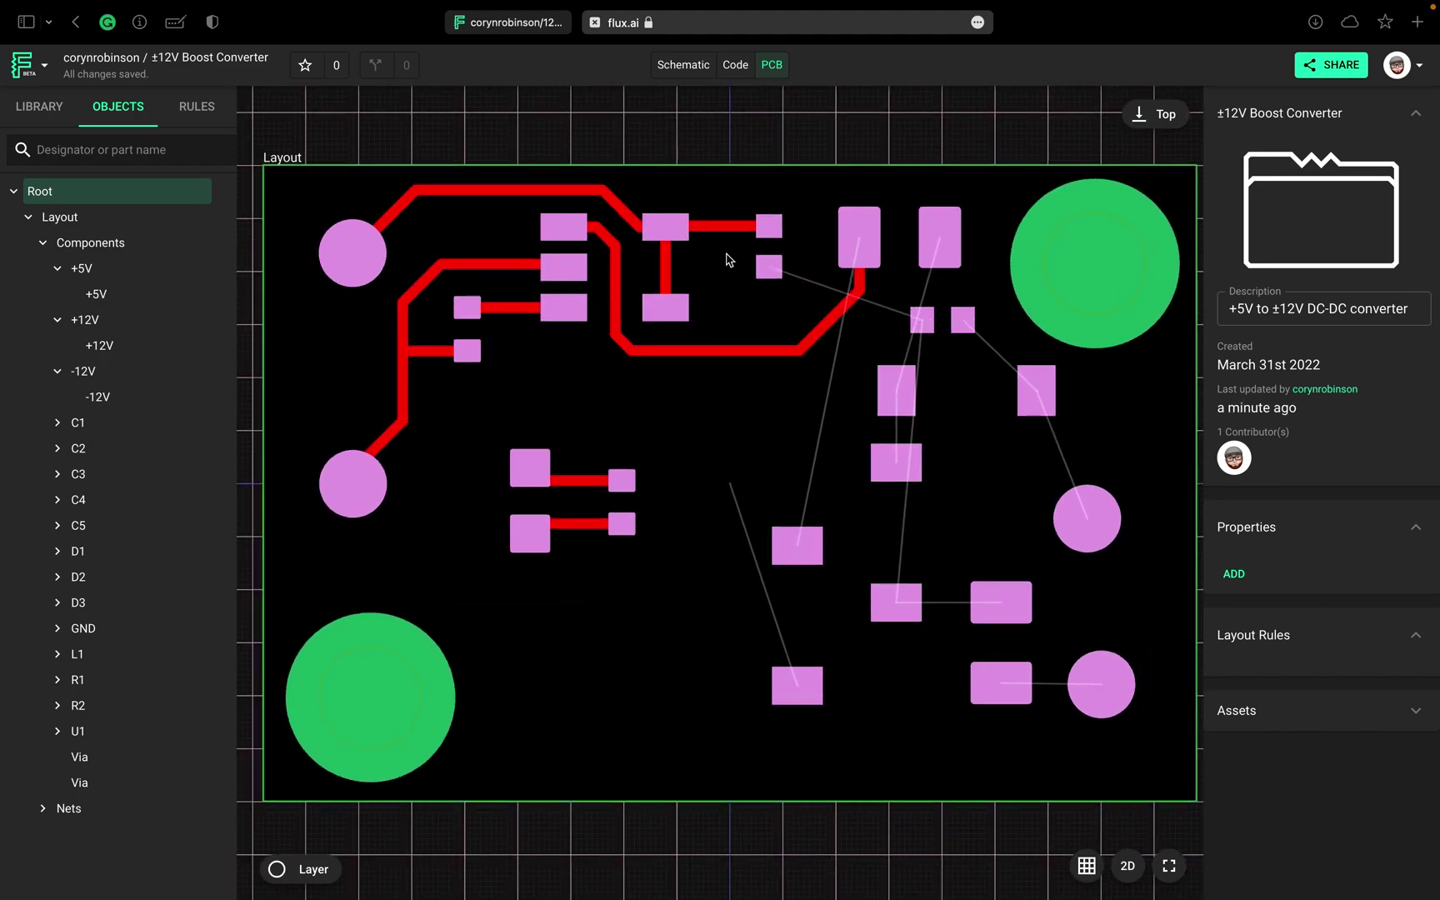
Step: Add a Pad Type object-specific layout rule to the +5V terminal
click(364, 258)
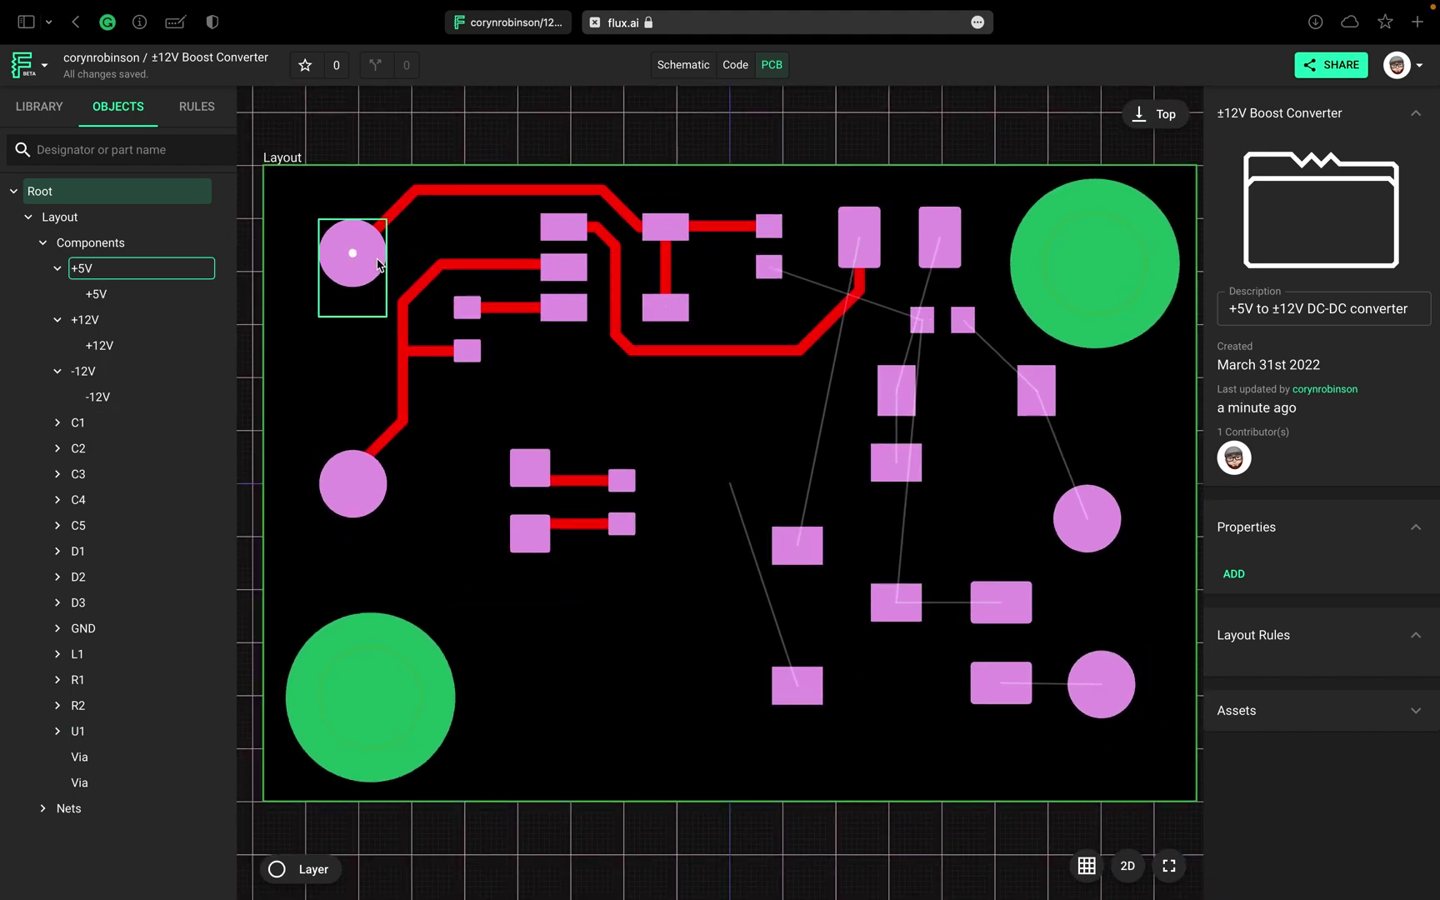
click(377, 265)
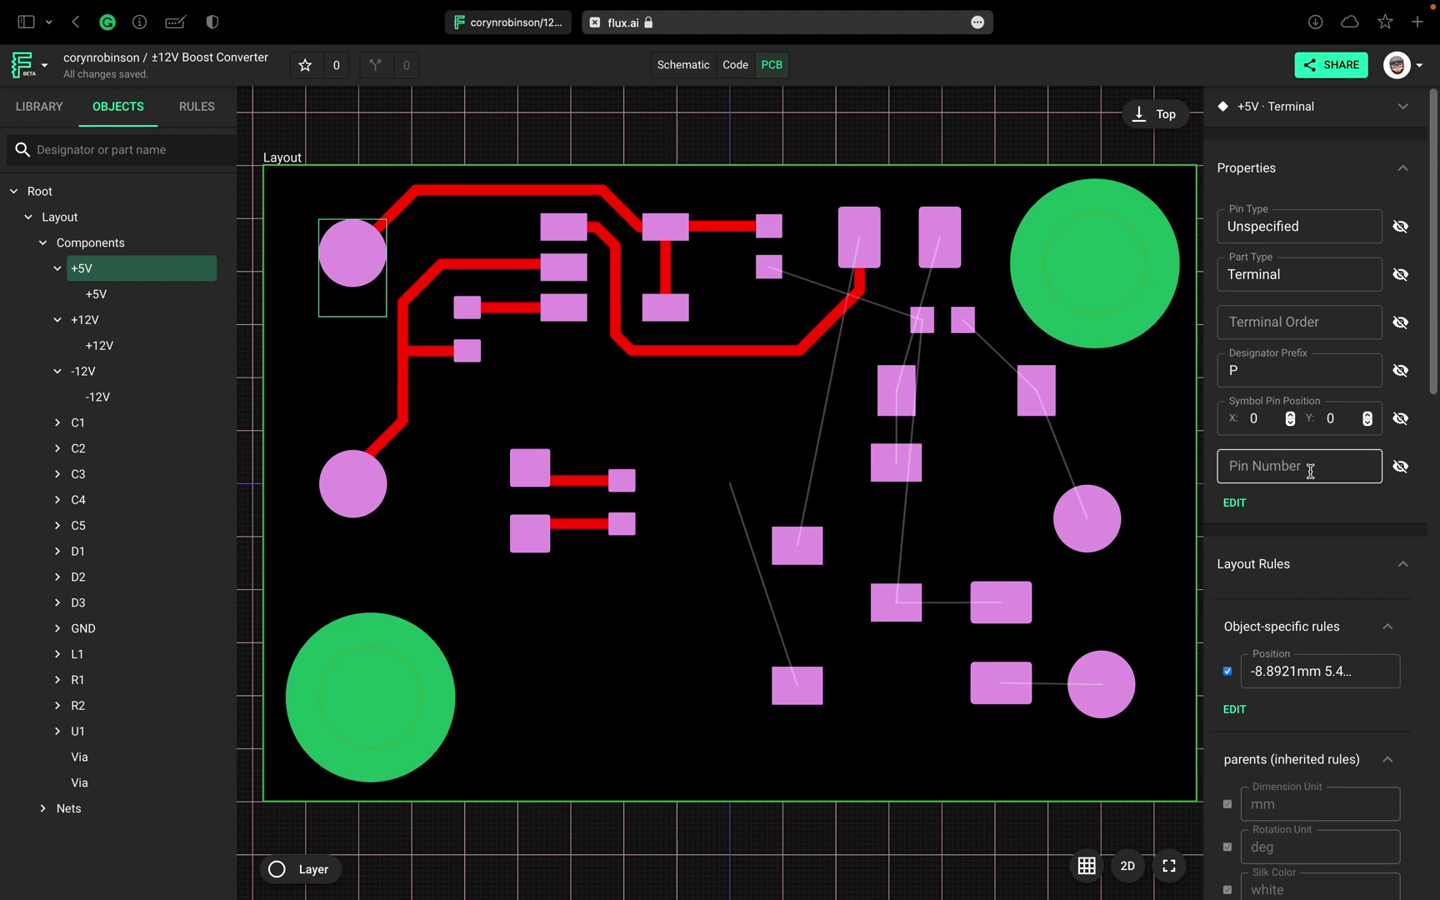
scroll(1286, 624, down, 1)
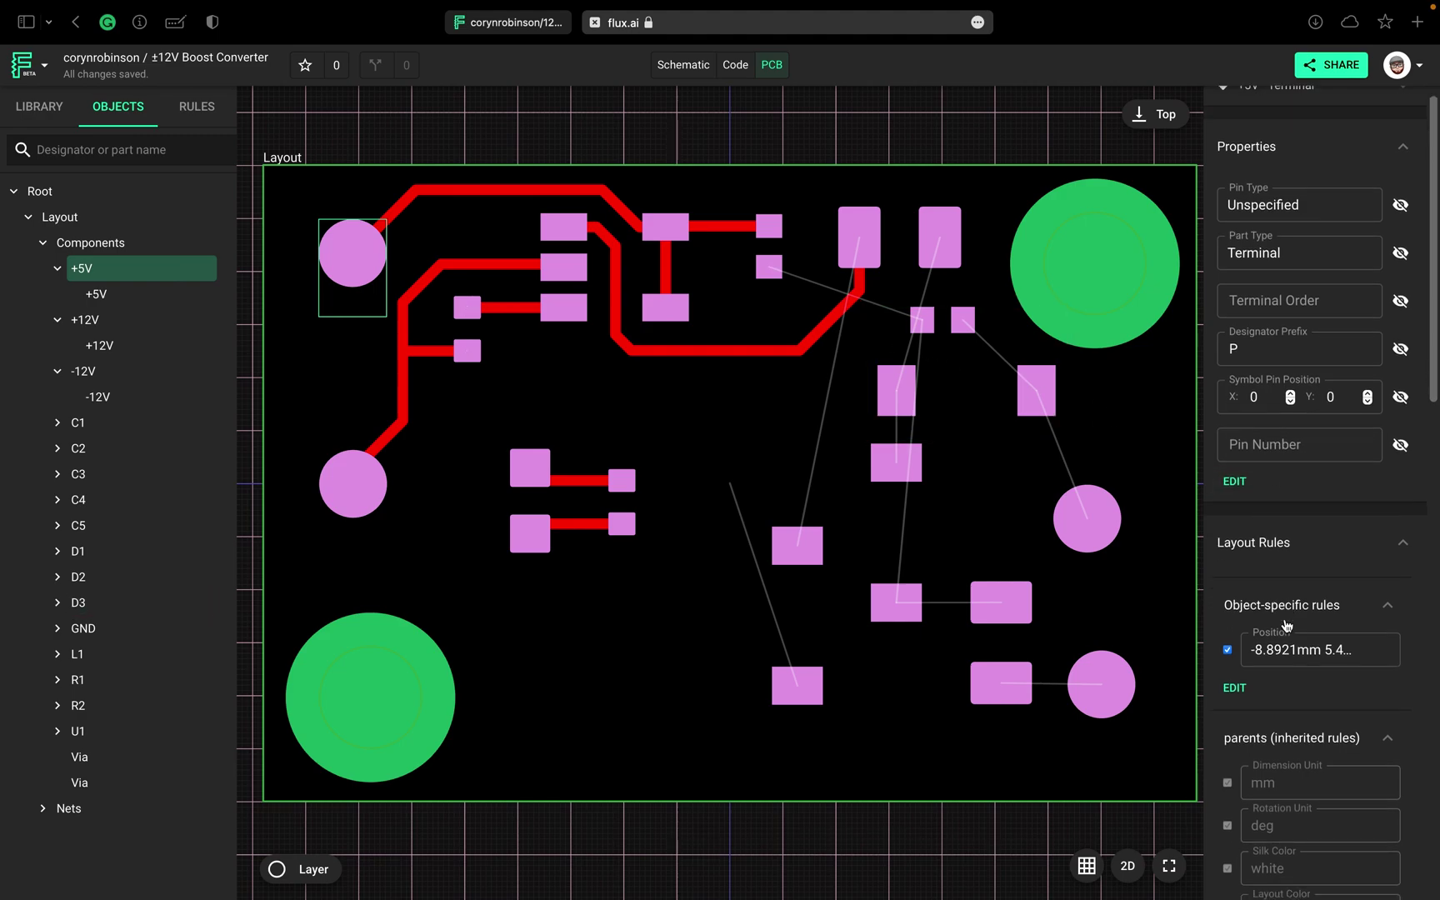
click(1235, 688)
click(1236, 676)
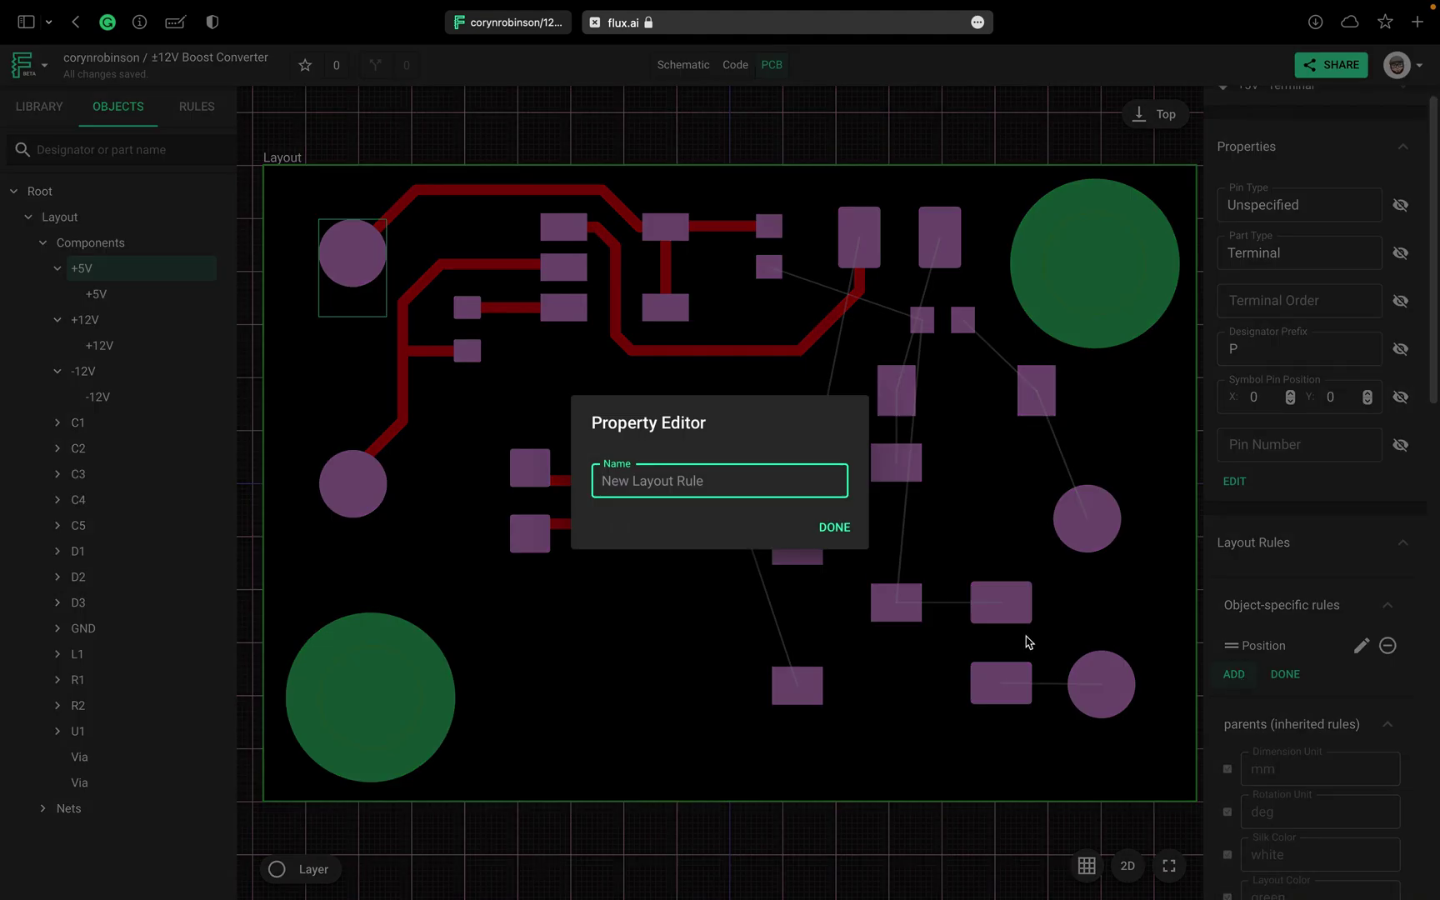
click(766, 482)
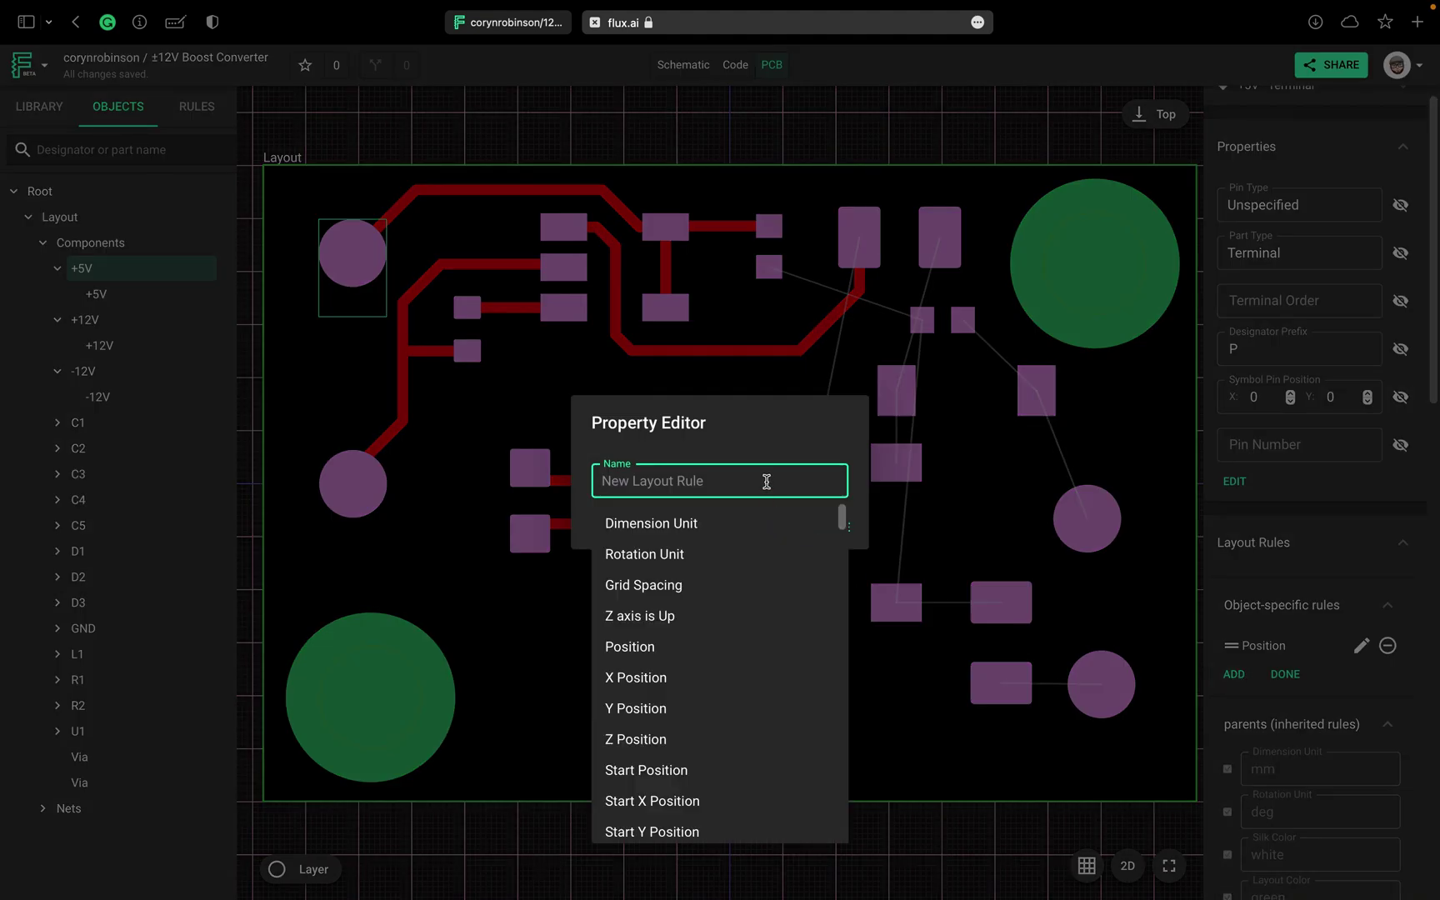
text(PAD)
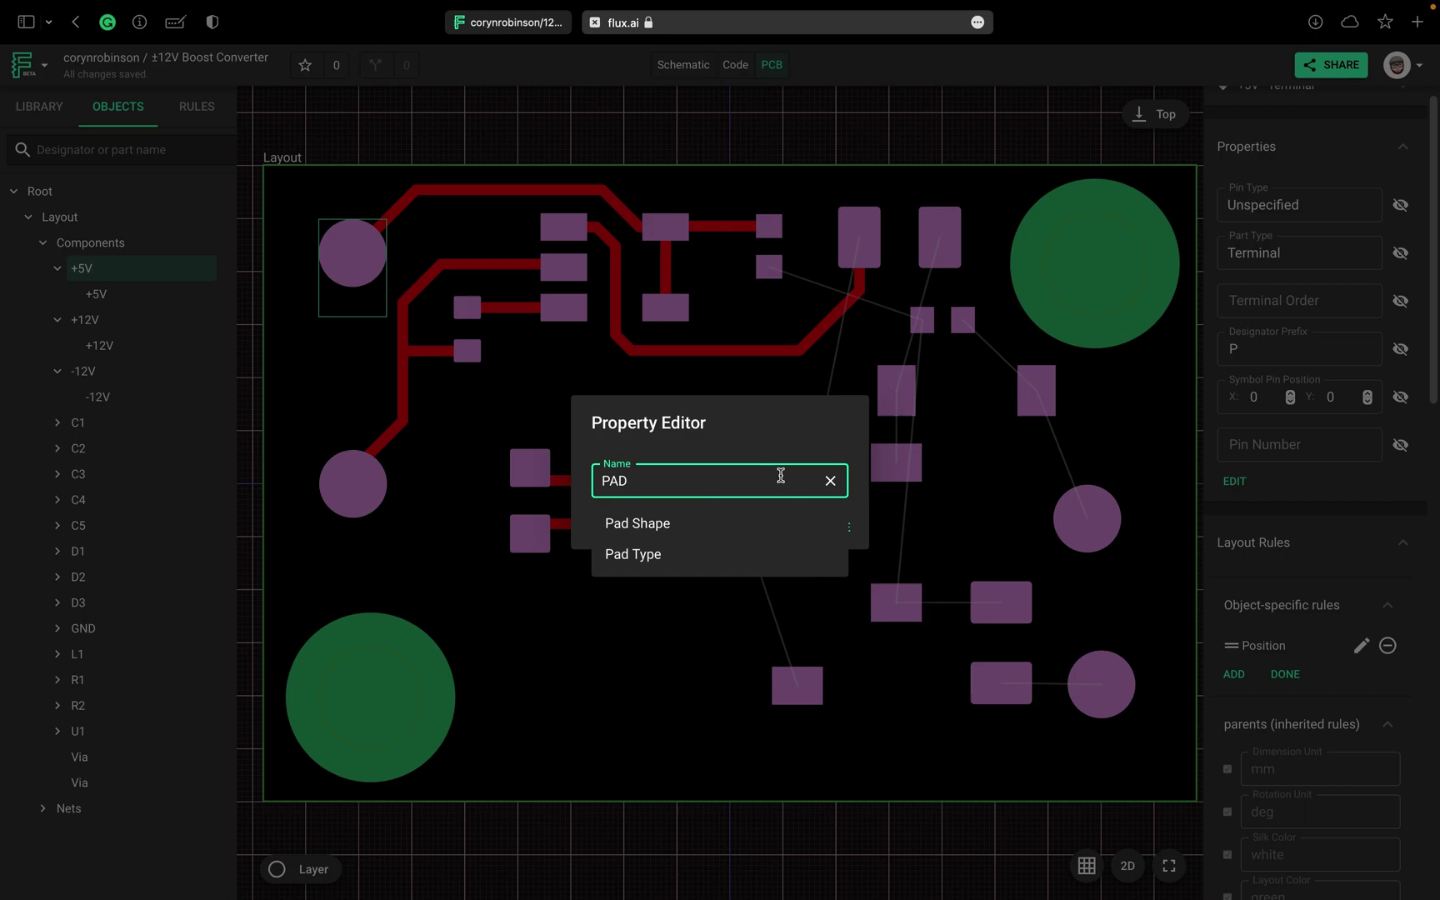
click(749, 557)
click(825, 529)
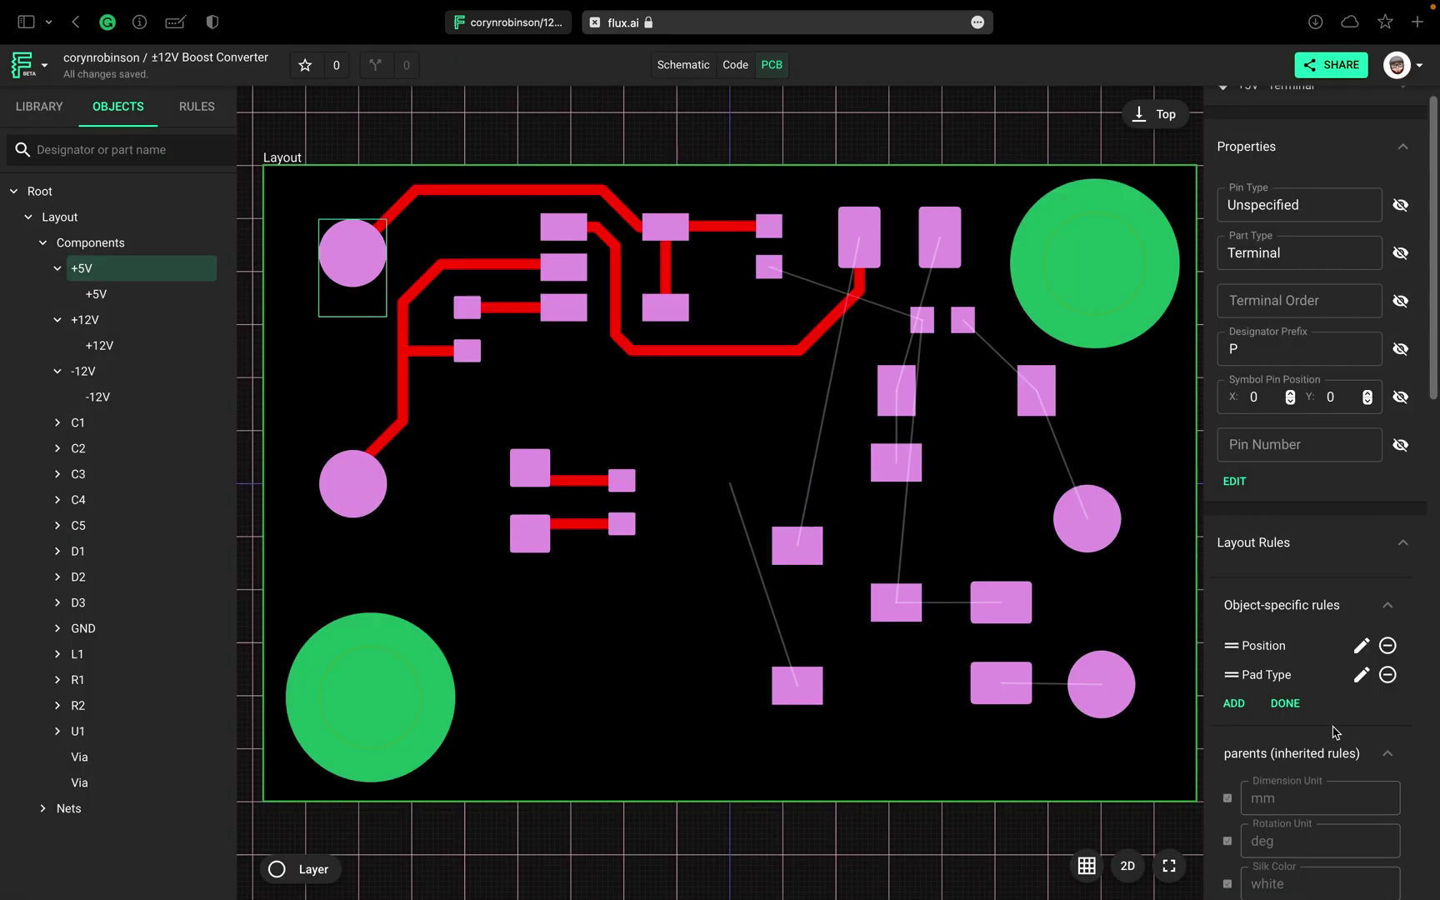
Step: Finish editing the +5V terminal's layout rules and set its Pad Type to STD
click(1284, 704)
click(1330, 699)
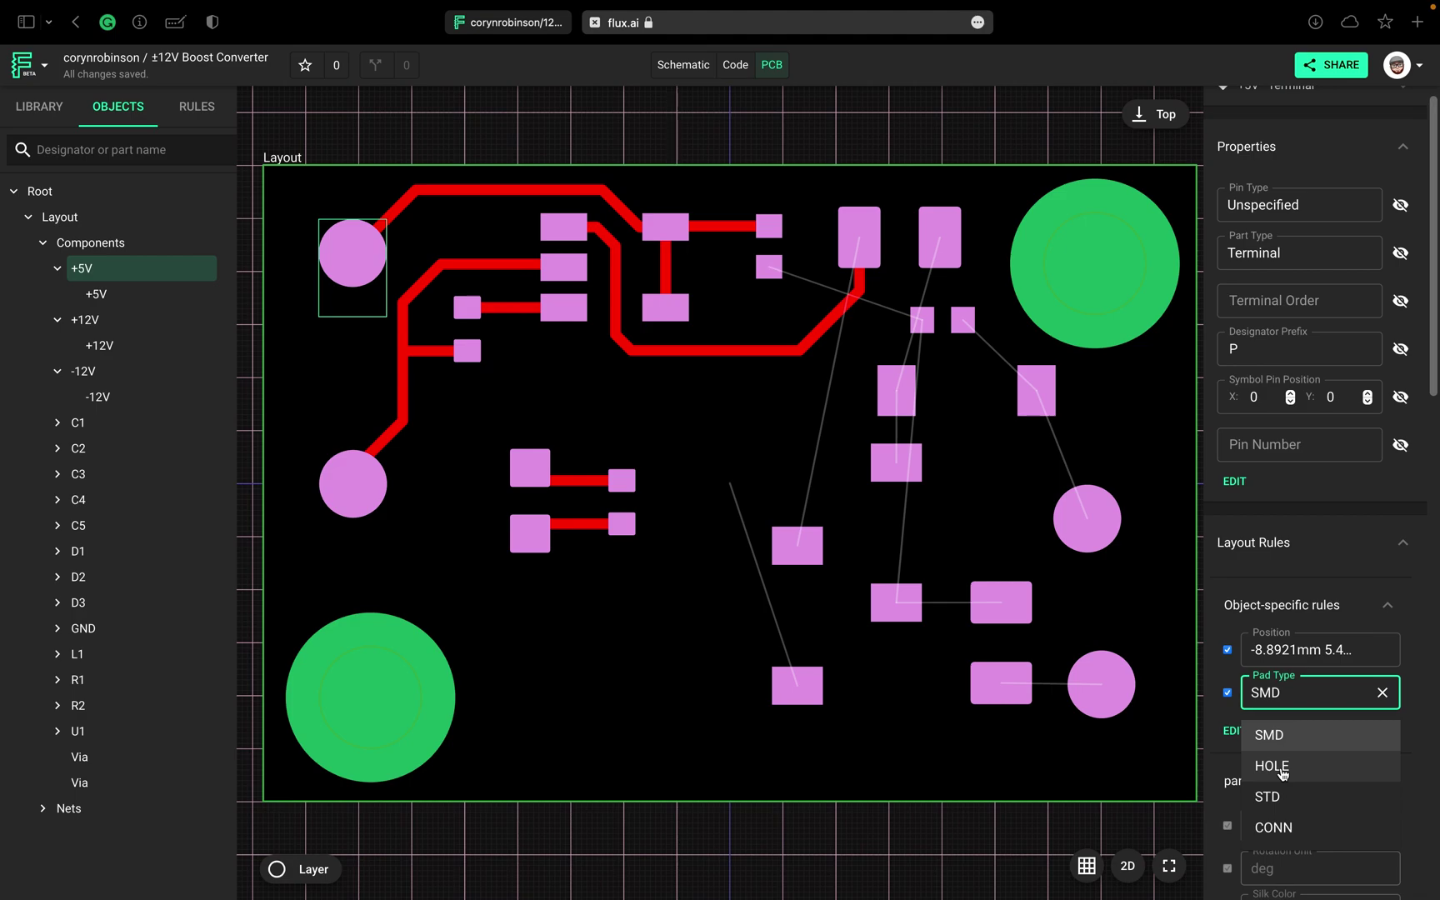
click(1301, 805)
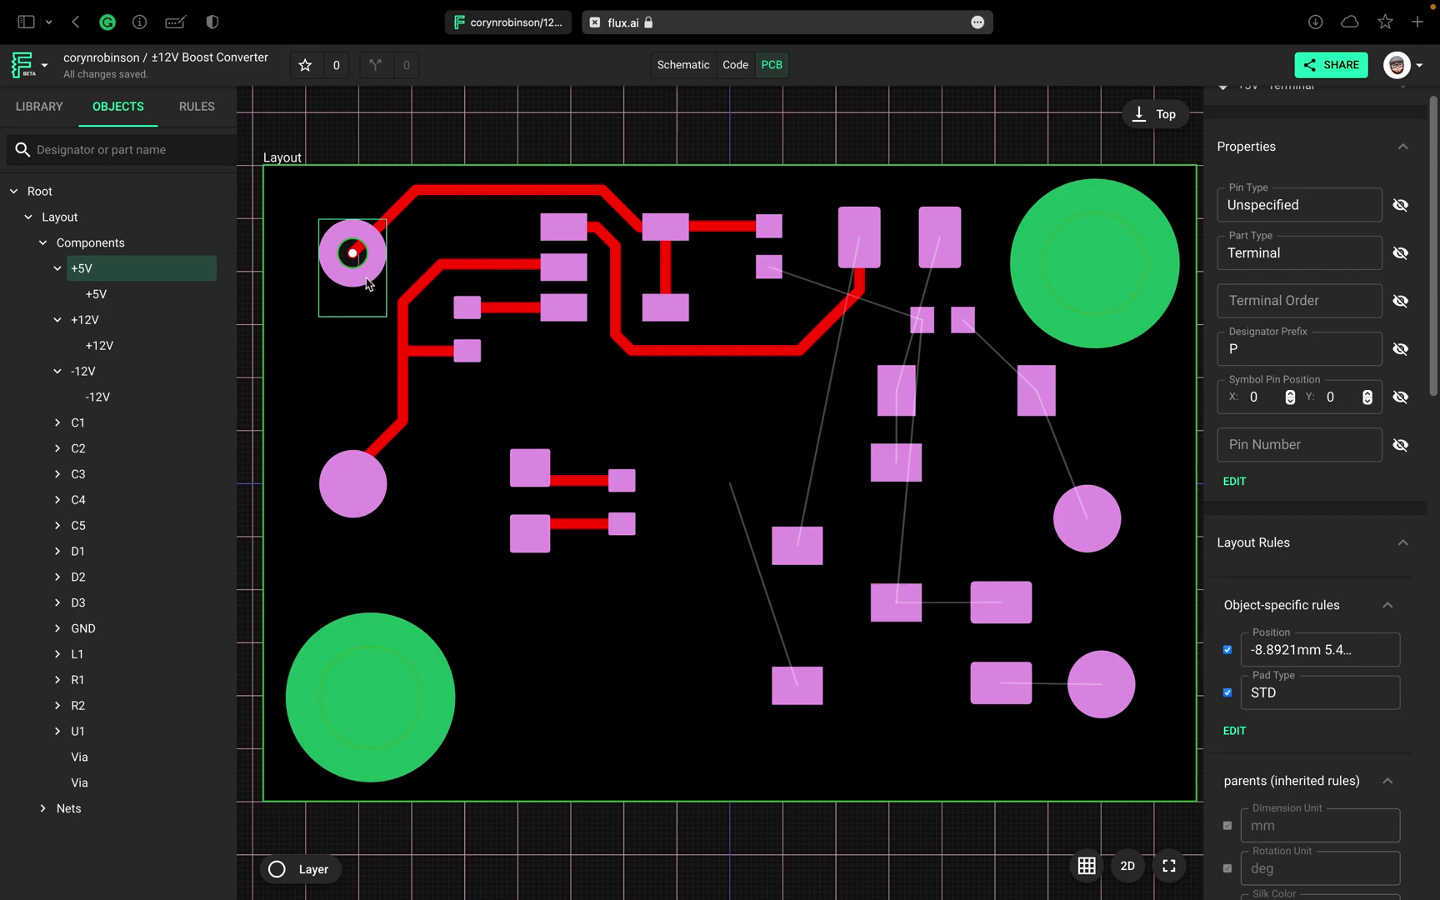
Step: Add a Pad Type layout rule to the GND terminal and set it to STD
click(360, 510)
click(1240, 702)
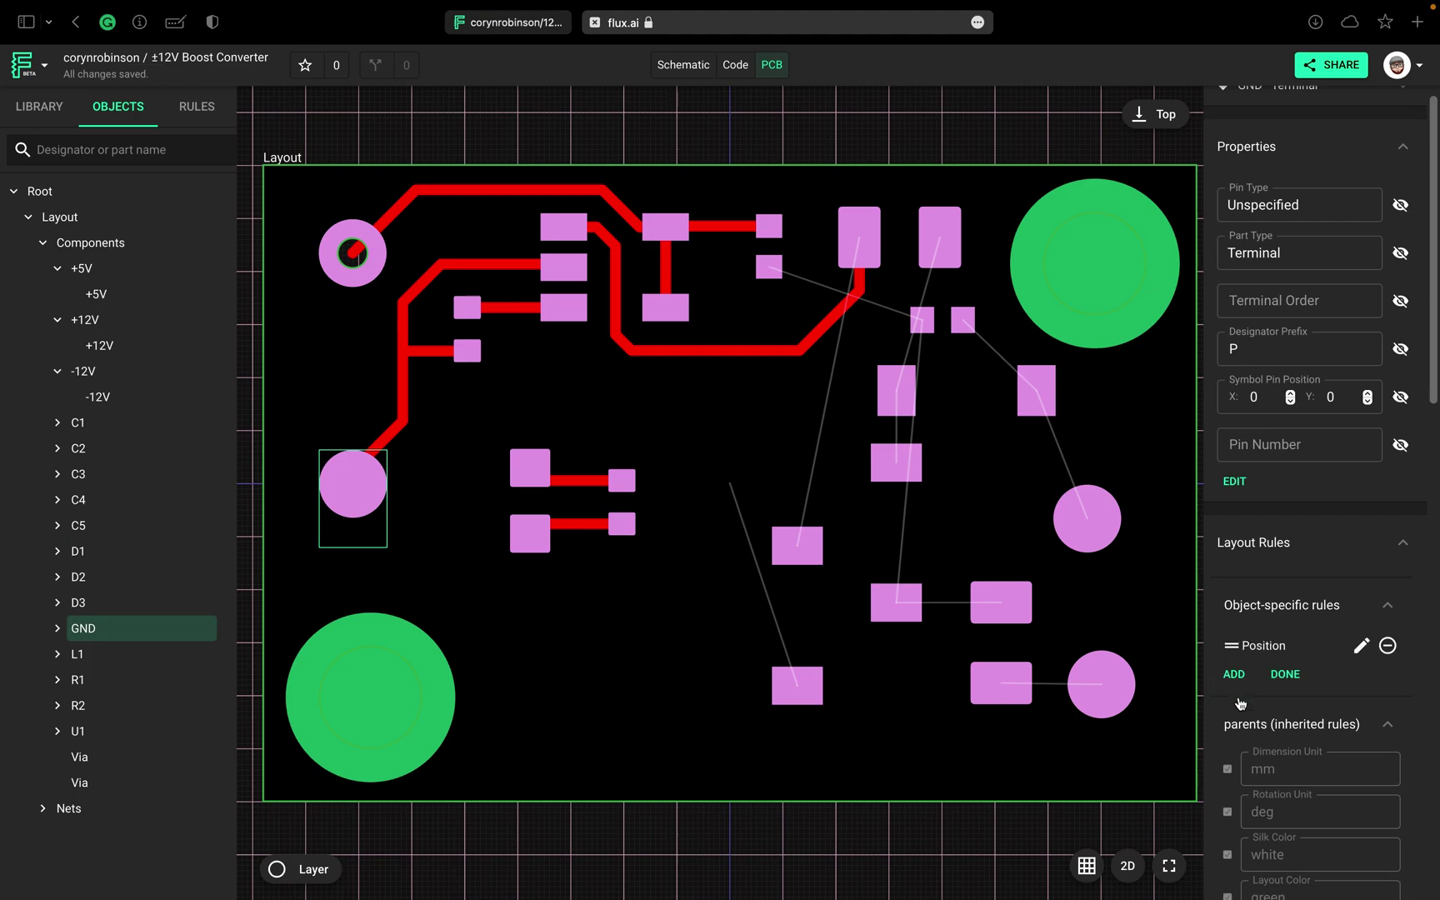
click(1234, 676)
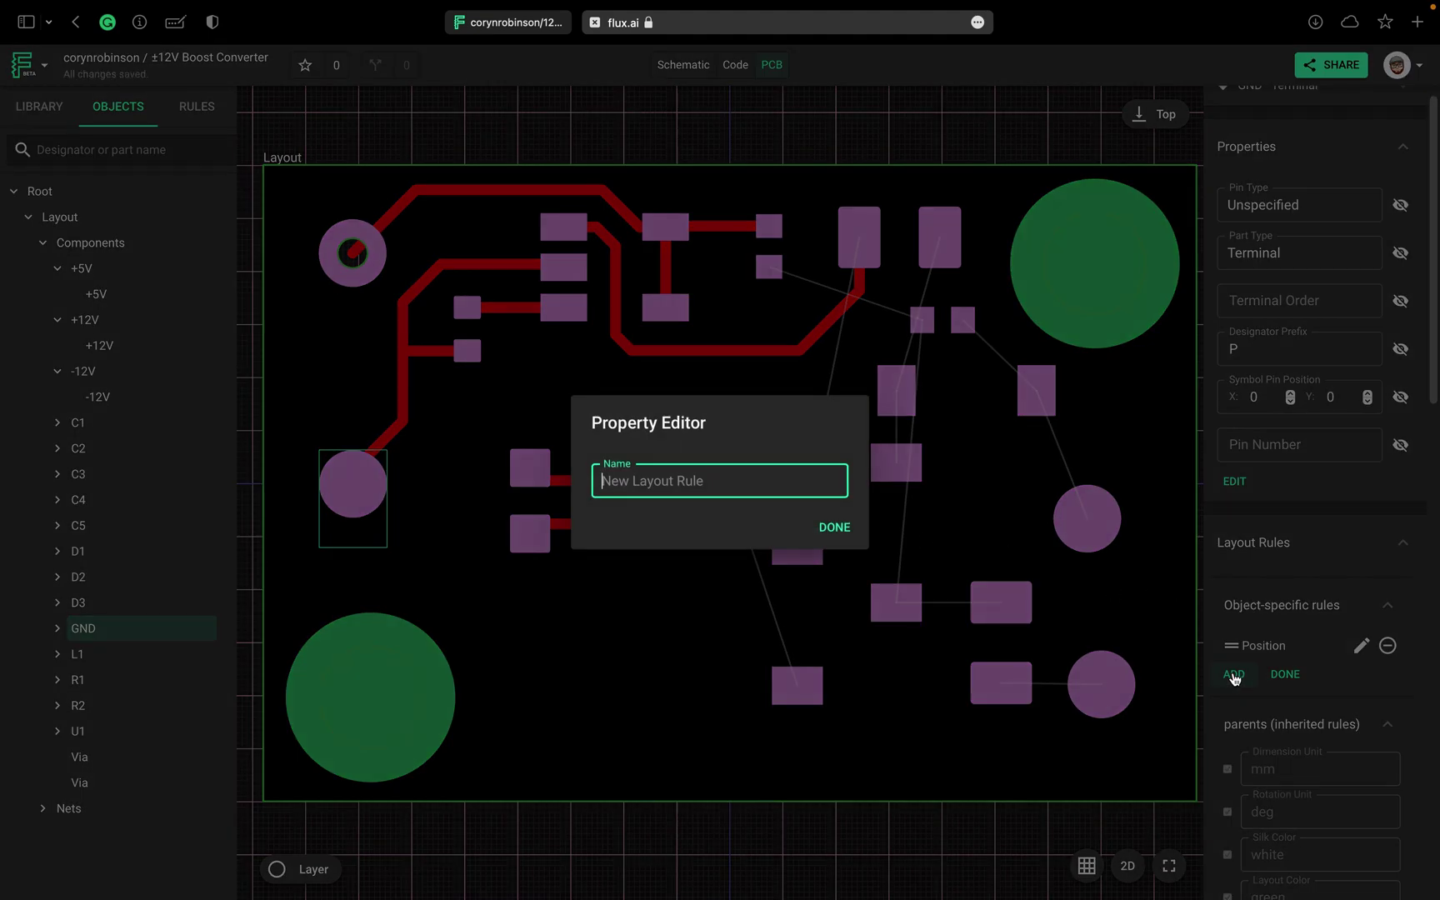
text(Pad Type)
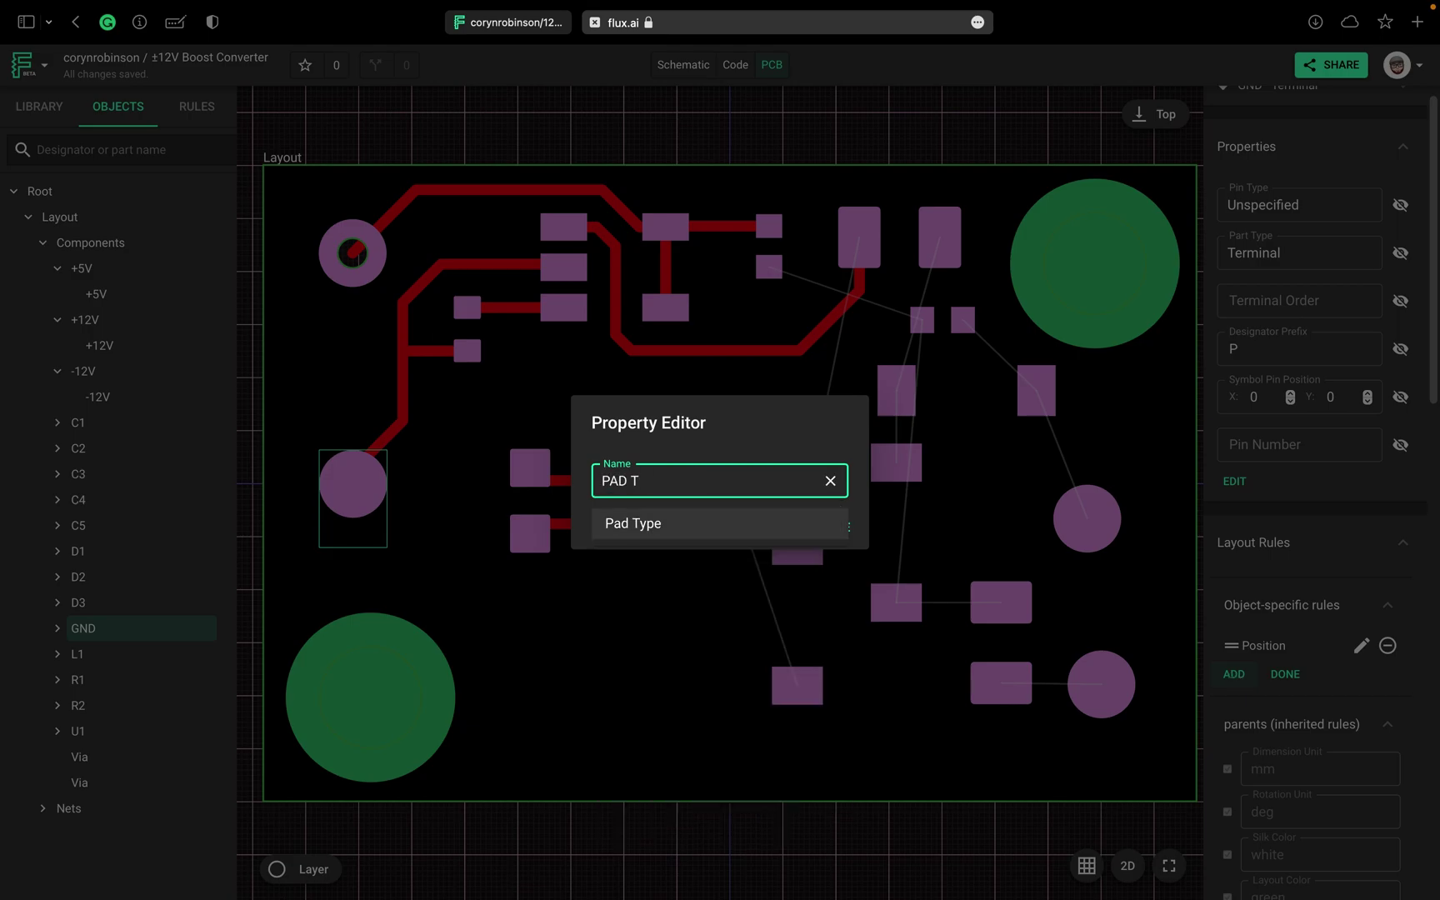
click(817, 528)
click(1285, 699)
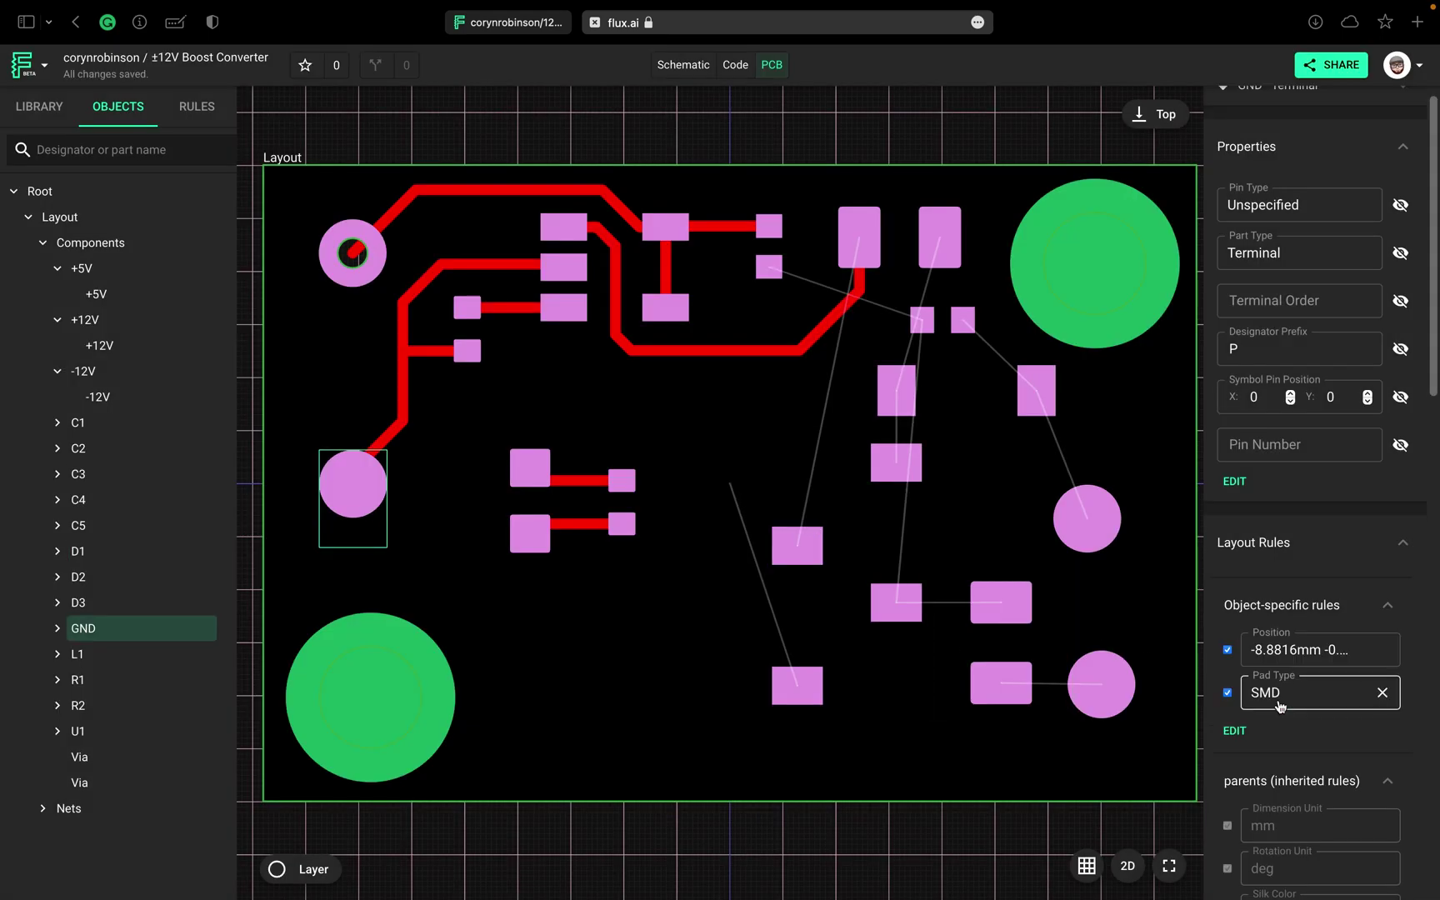
click(1275, 694)
click(1315, 798)
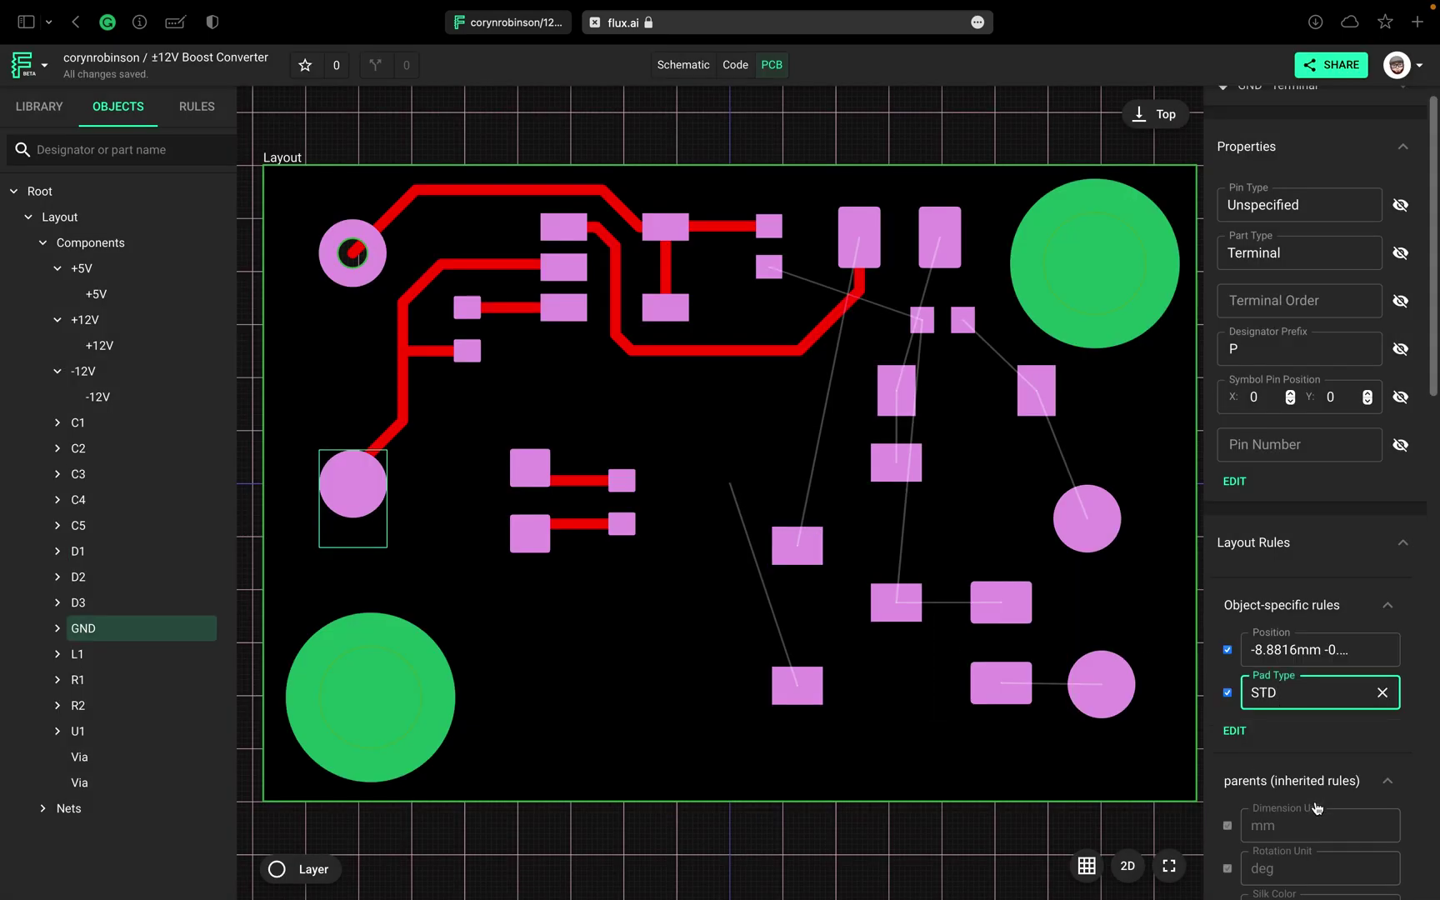
Step: Add a Pad Type layout rule to the -12V terminal and set it to STD
click(1085, 517)
click(1237, 679)
click(1235, 675)
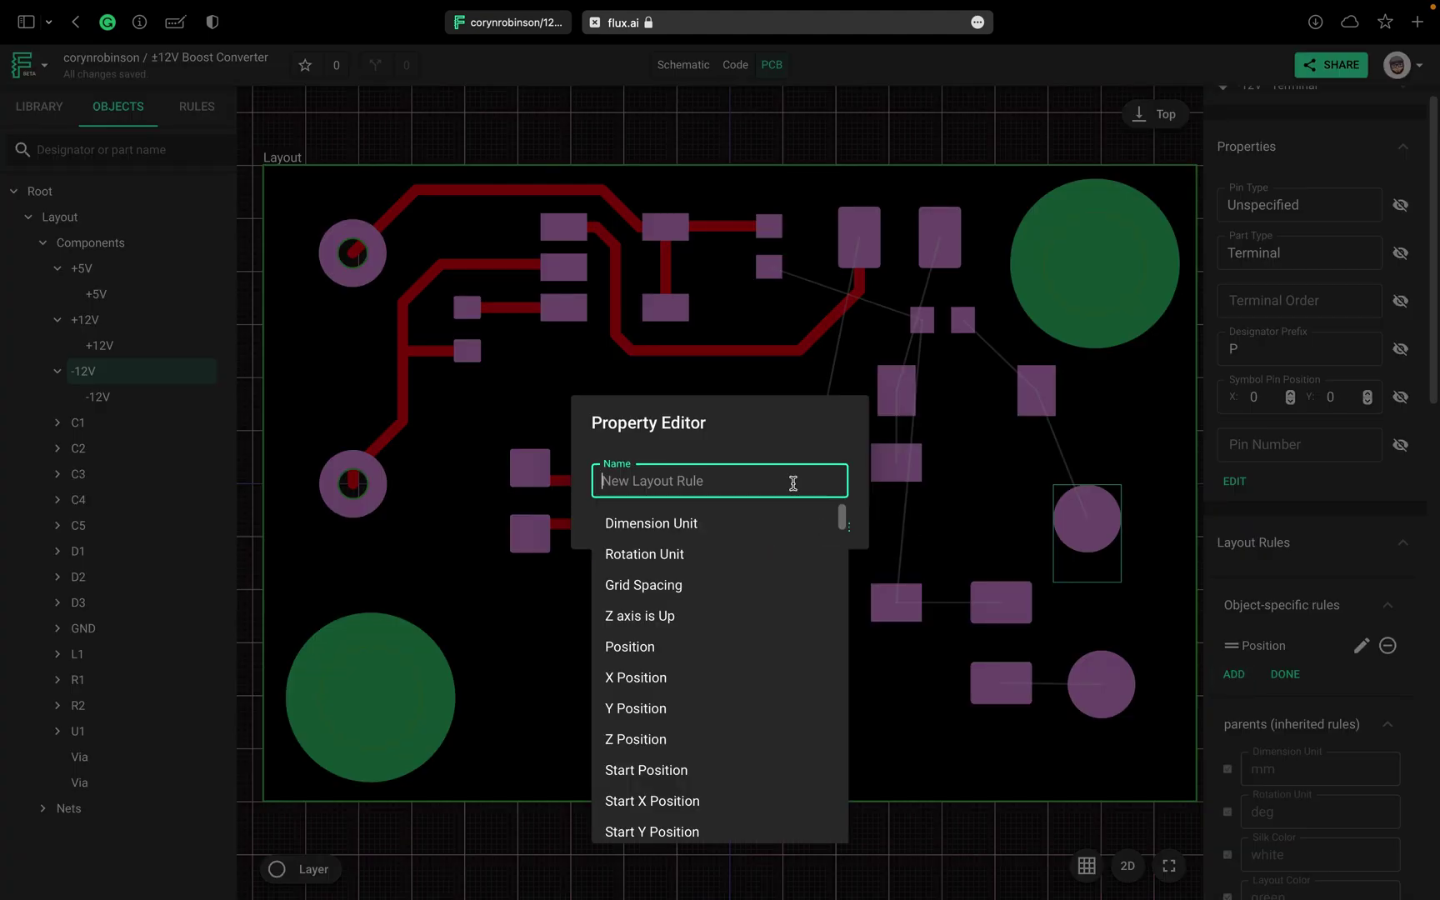
text(pad t)
click(781, 522)
click(833, 524)
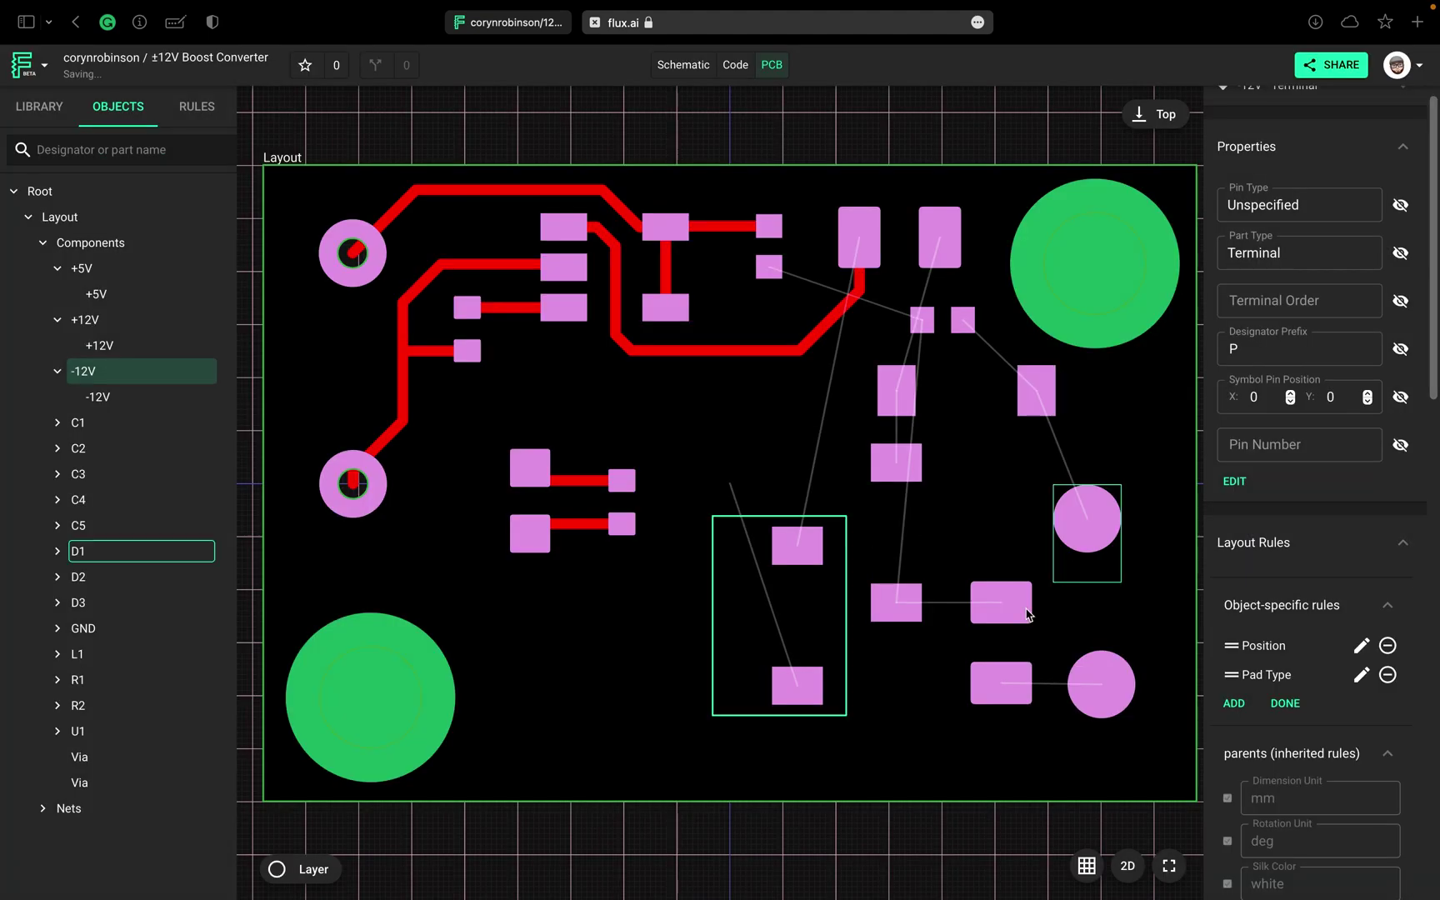
click(1290, 706)
click(1291, 696)
click(1279, 796)
click(1414, 711)
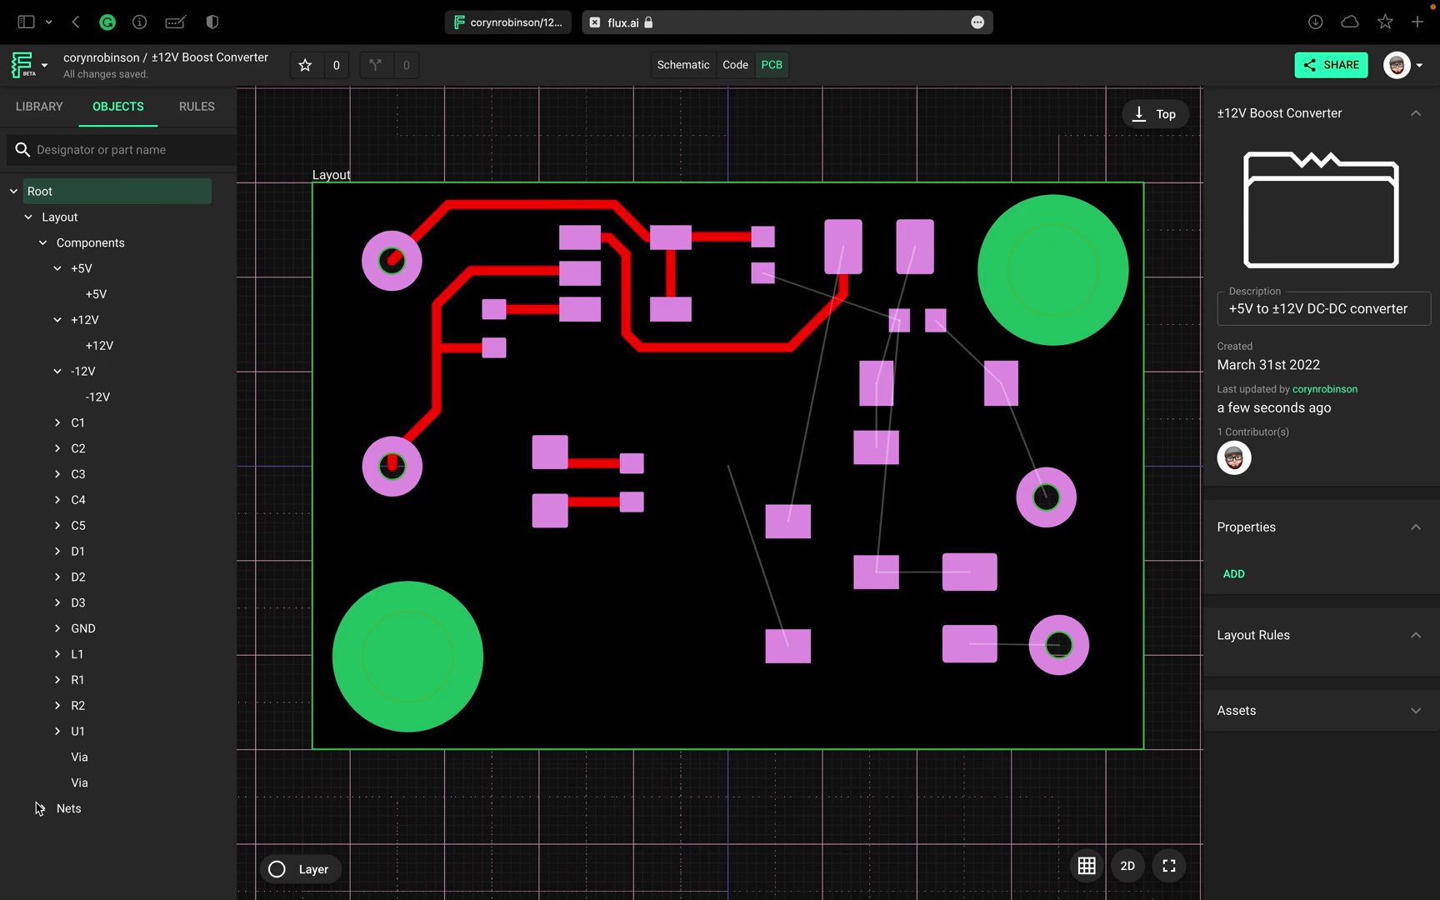
Step: Add a Trace Width object-specific layout rule to the Nets folder
click(78, 814)
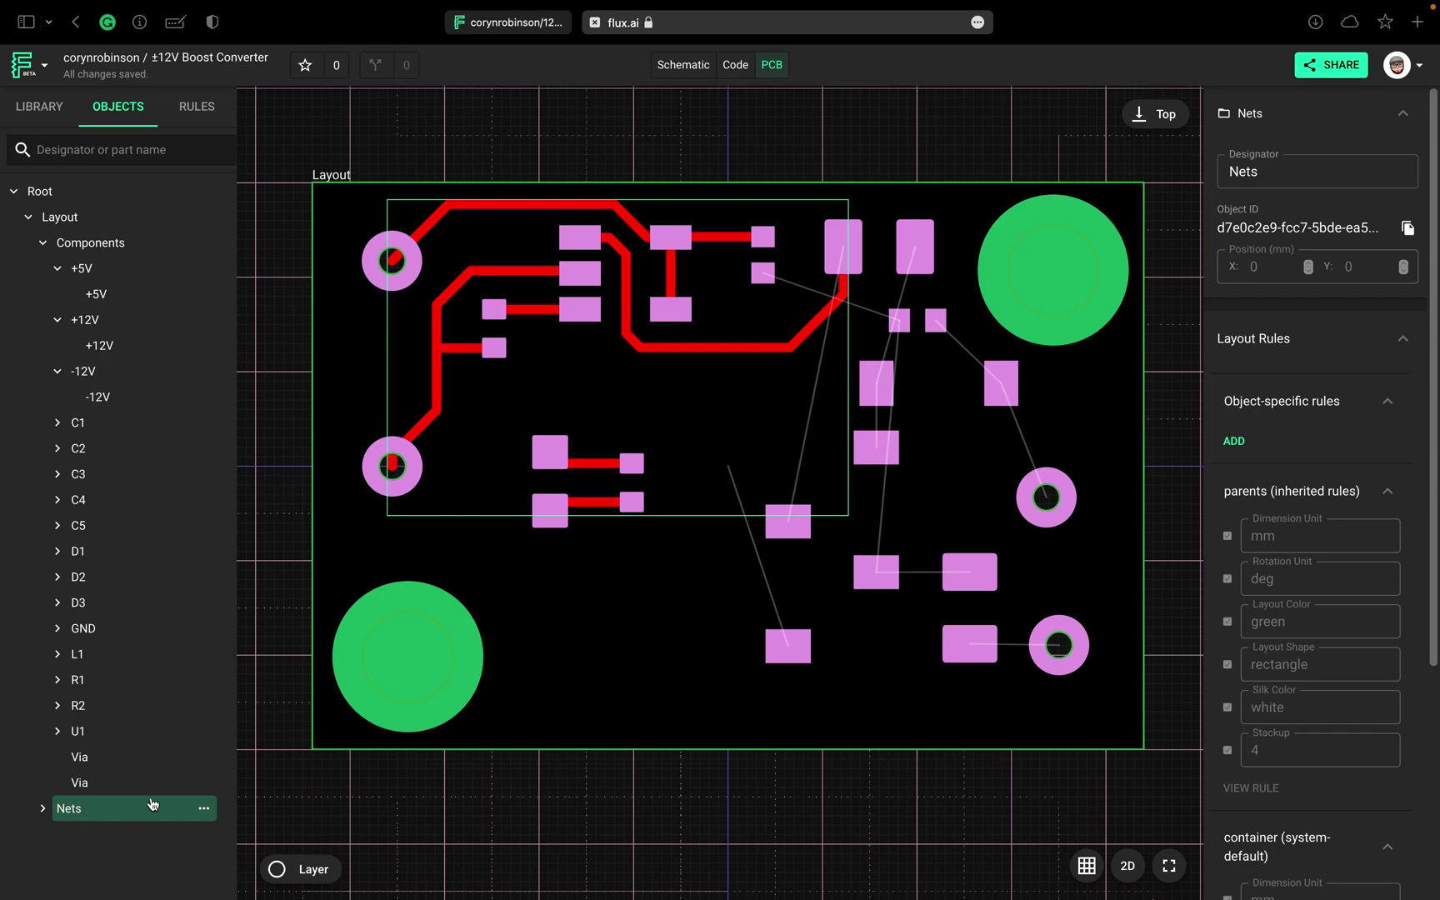
click(1231, 442)
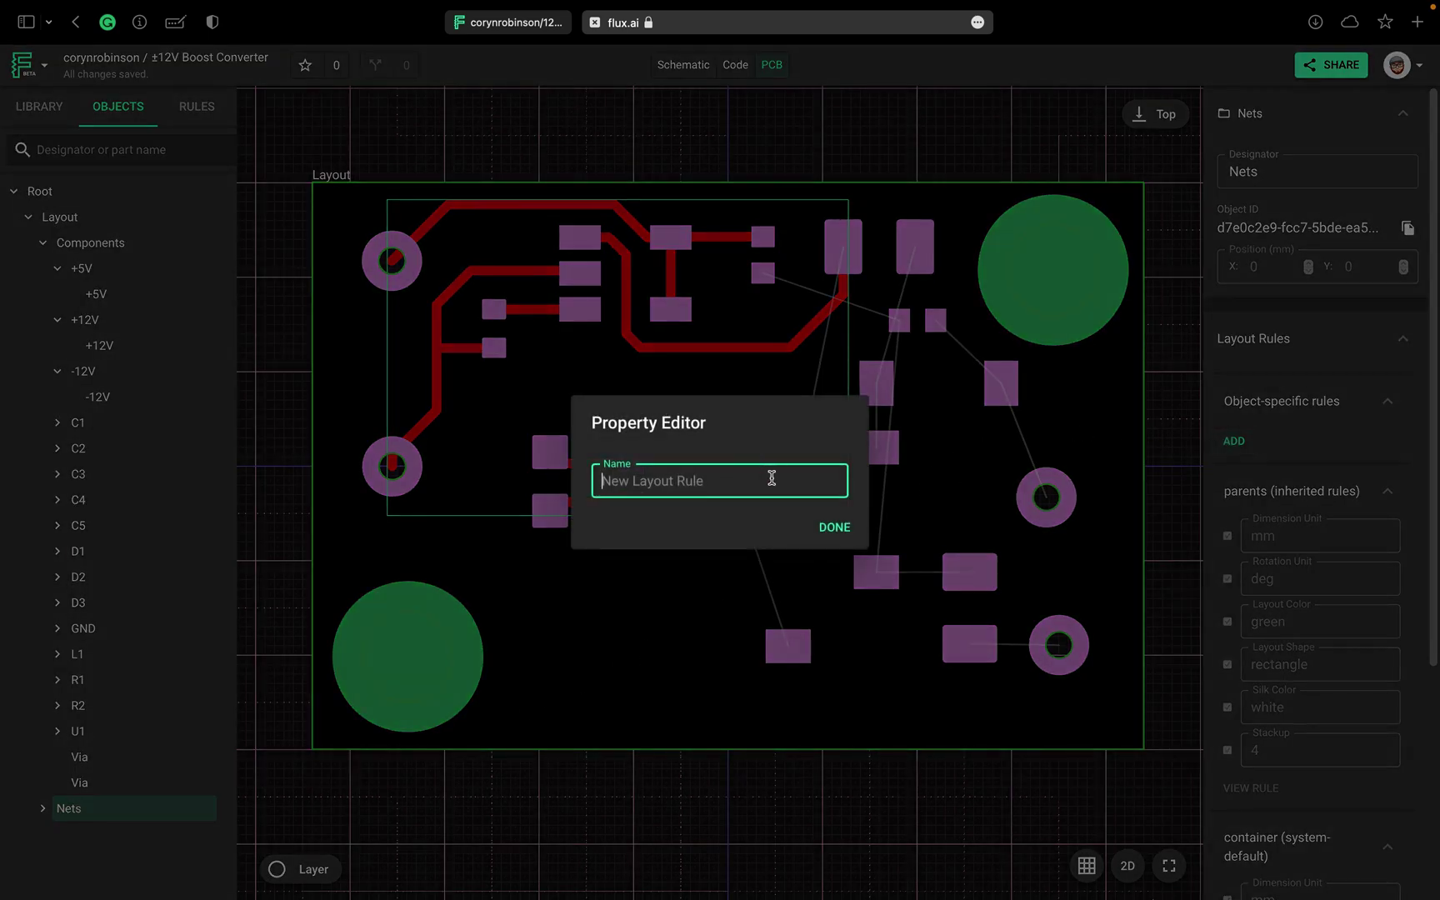
click(768, 477)
text(tra)
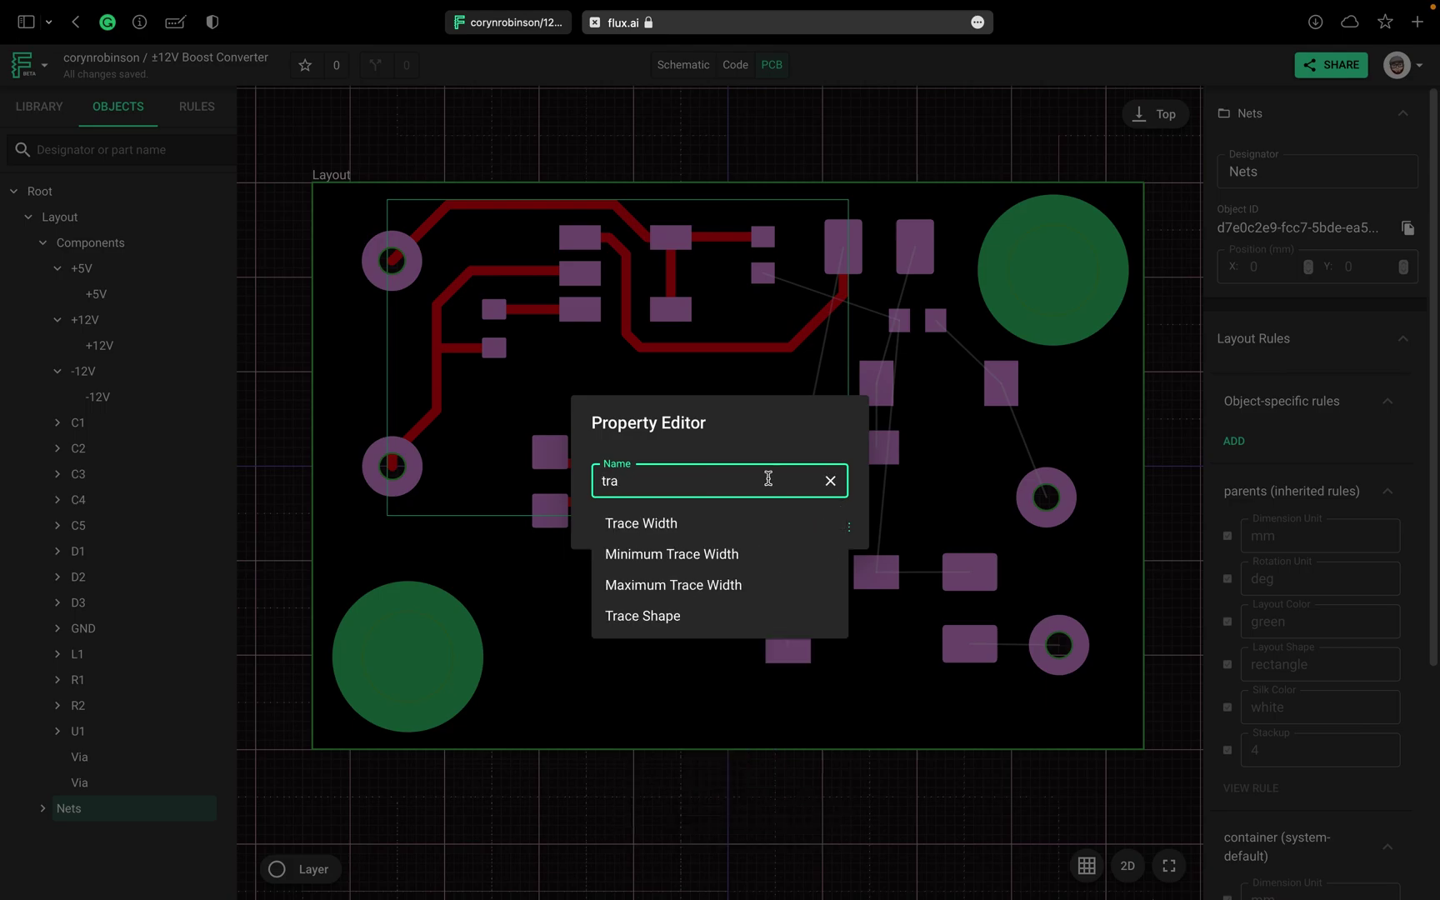
click(753, 522)
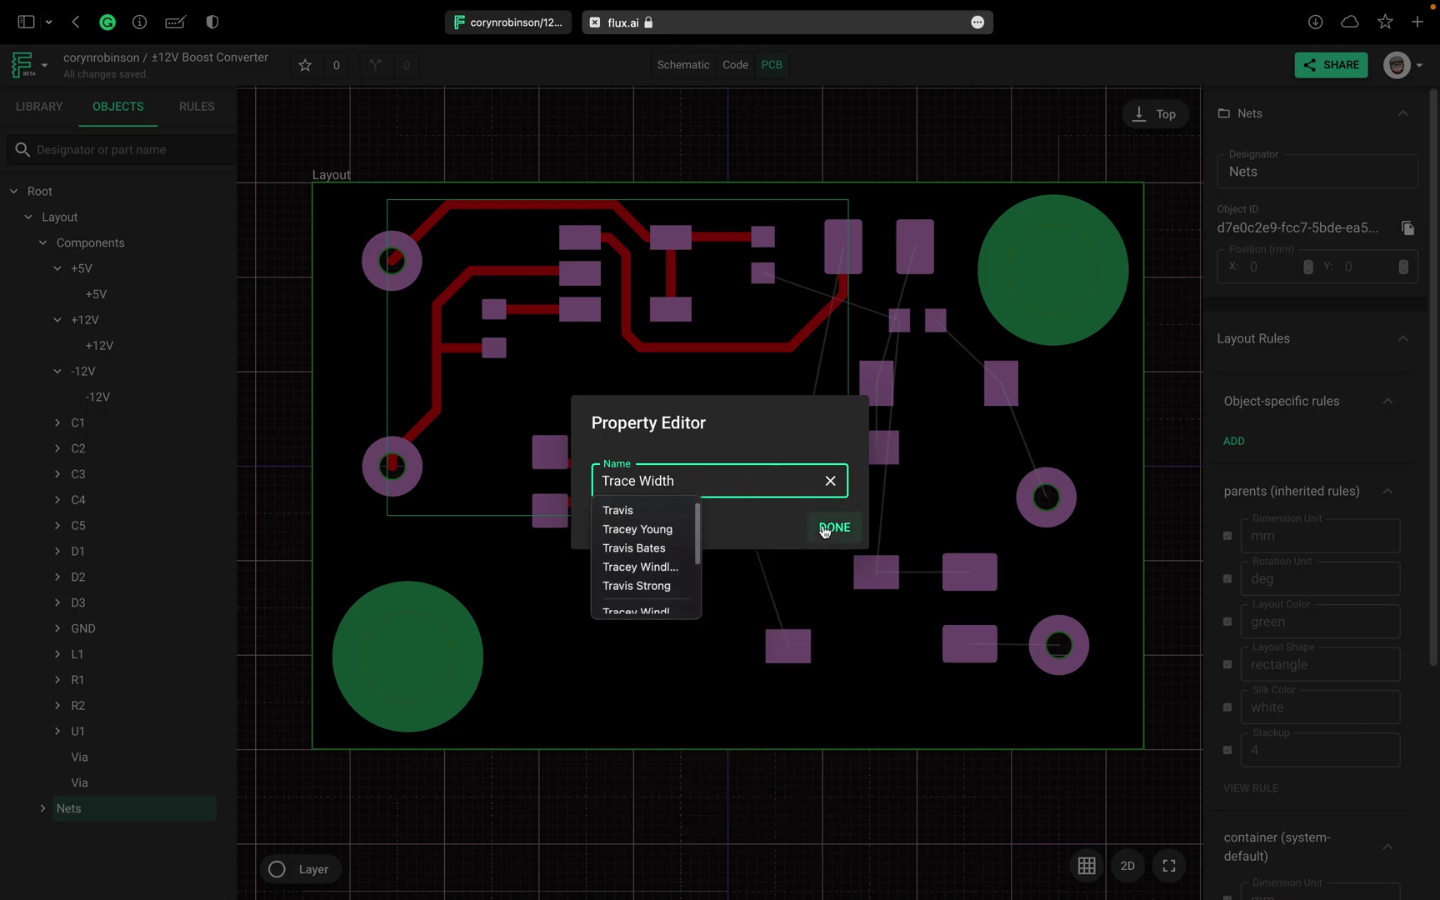
click(824, 527)
Step: Set the Trace Width rule of Nets to 15mil
click(1268, 448)
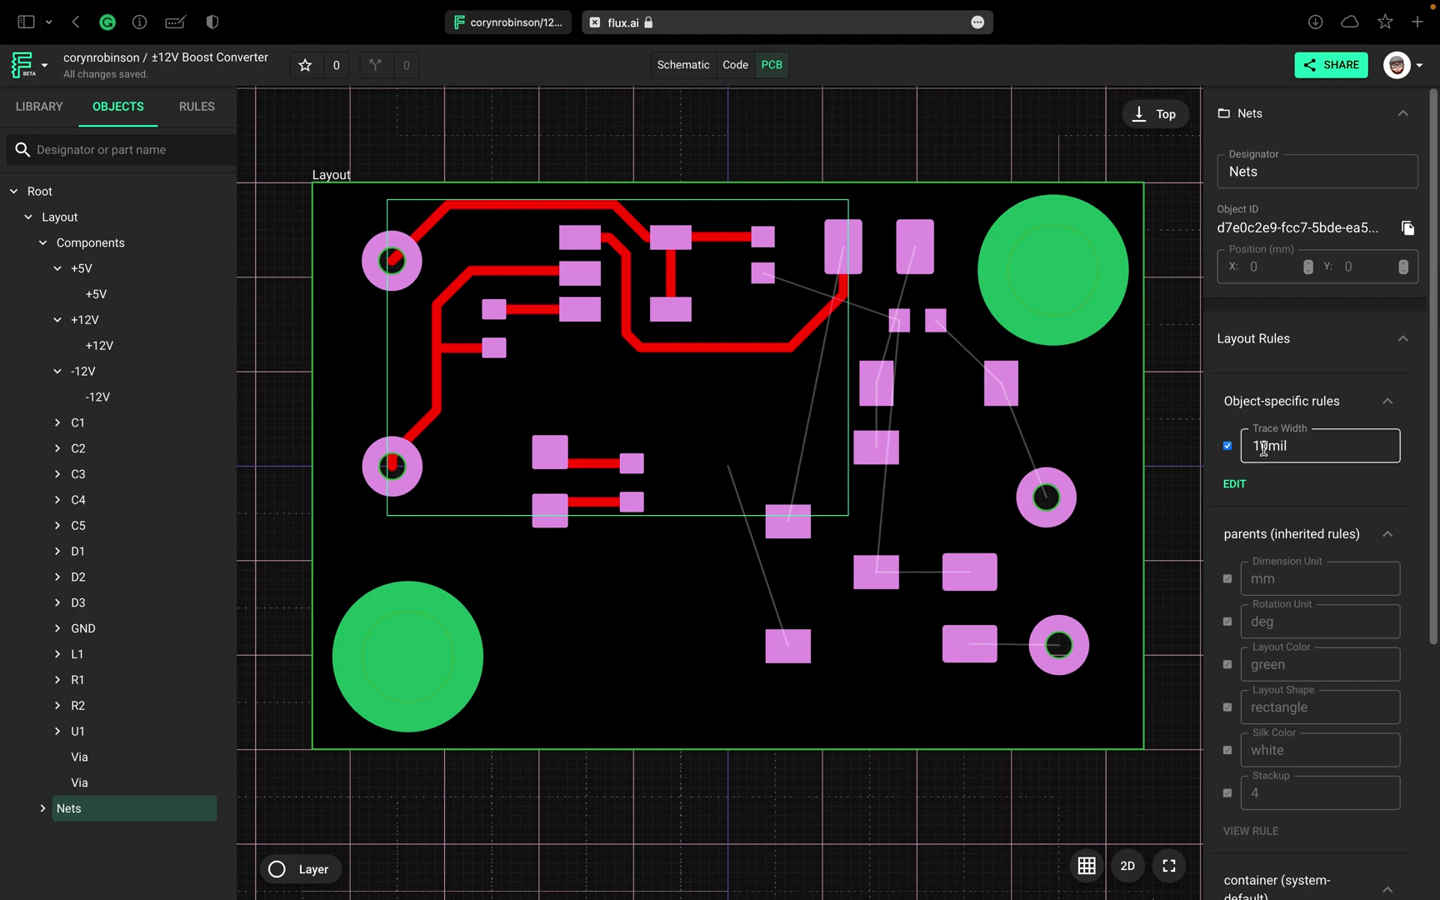
click(1264, 449)
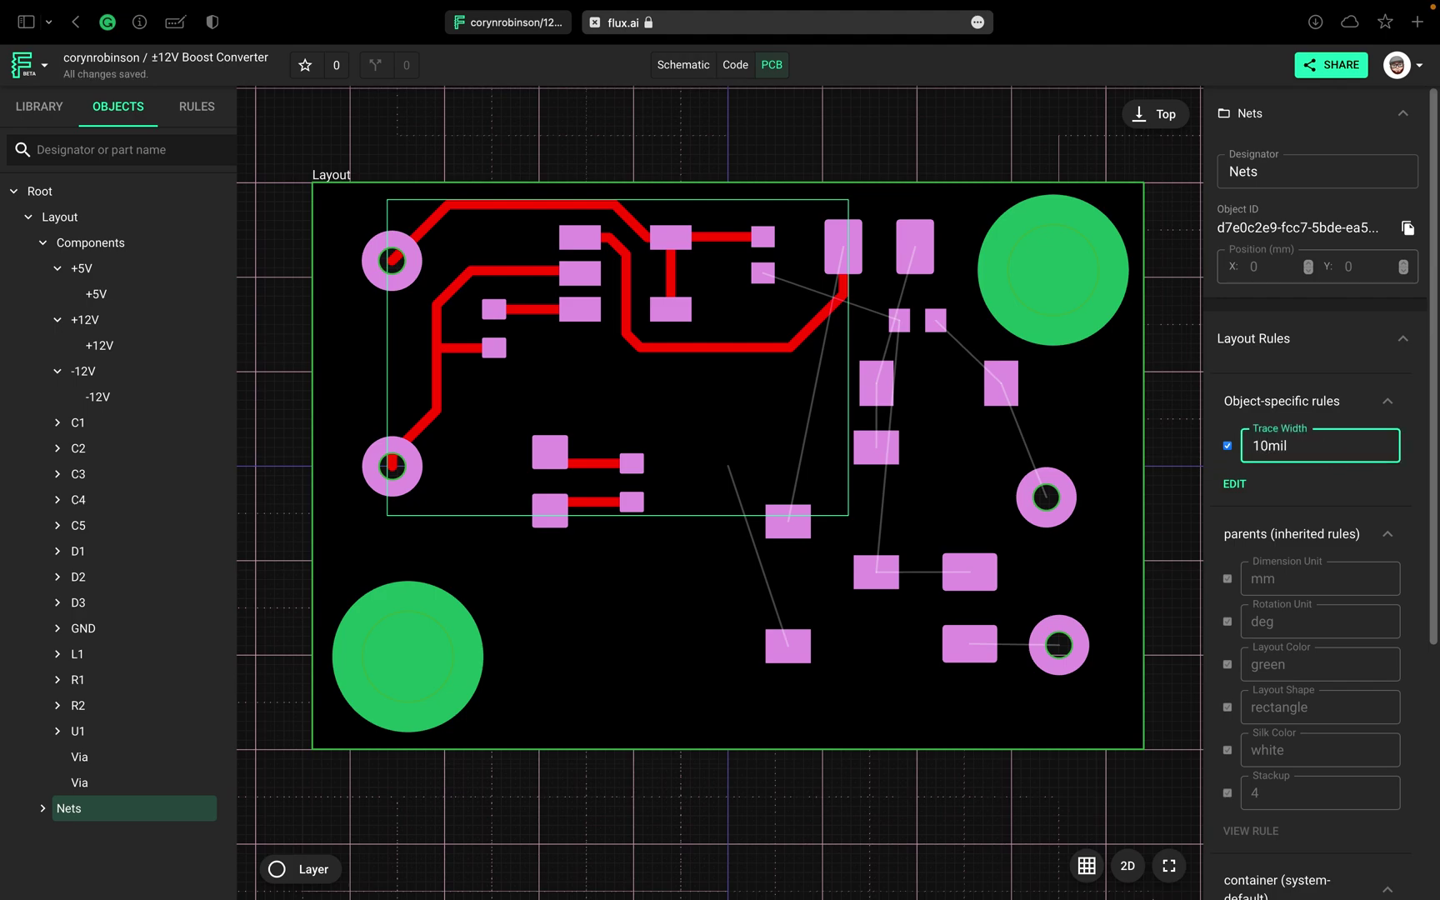
key(BackSpace)
text(5)
click(1341, 487)
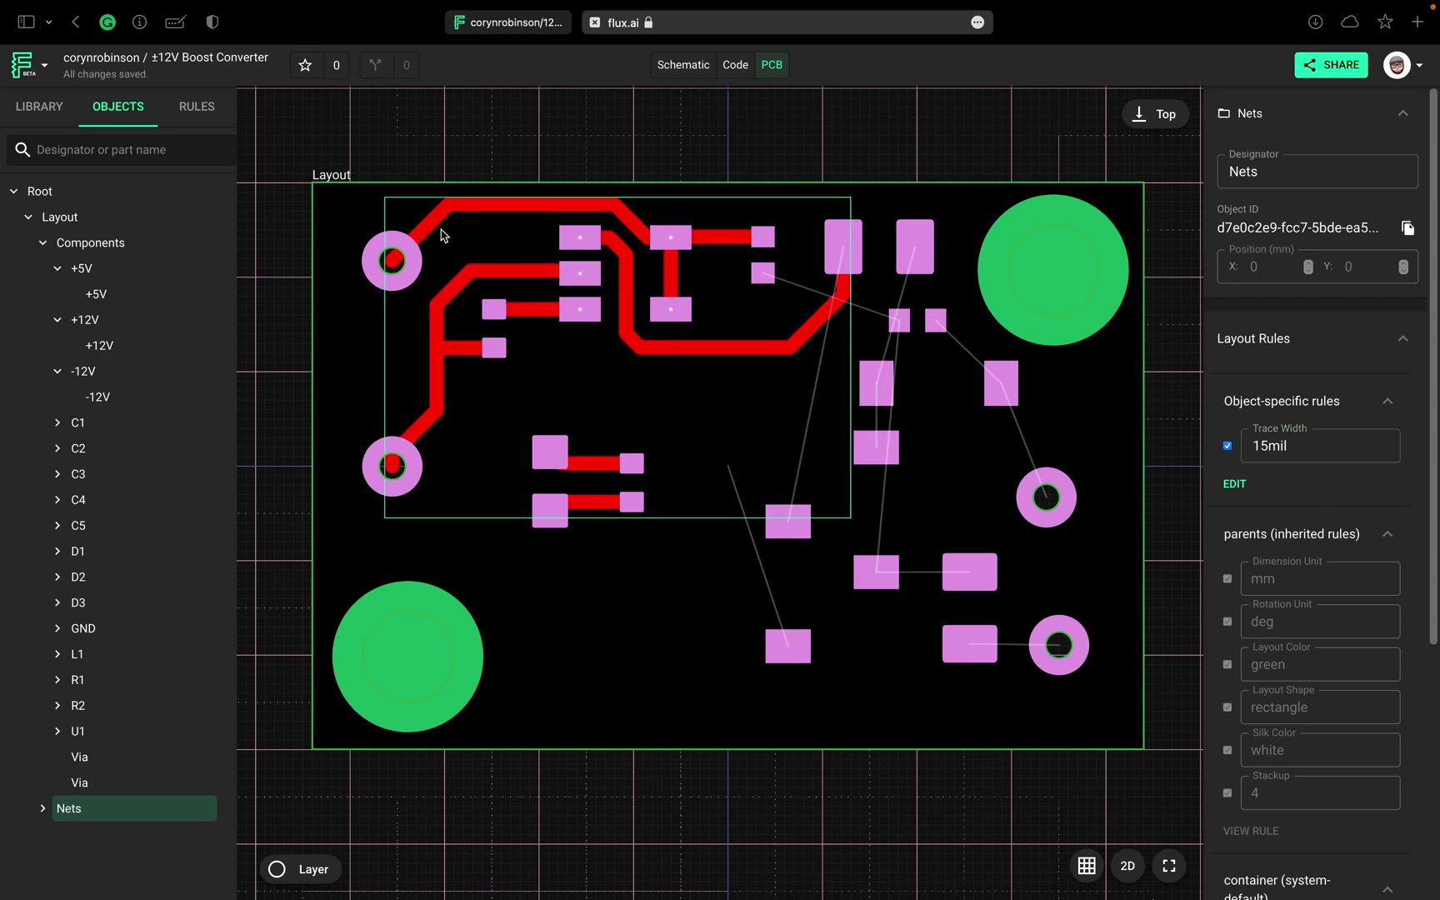
click(674, 385)
right_click(675, 383)
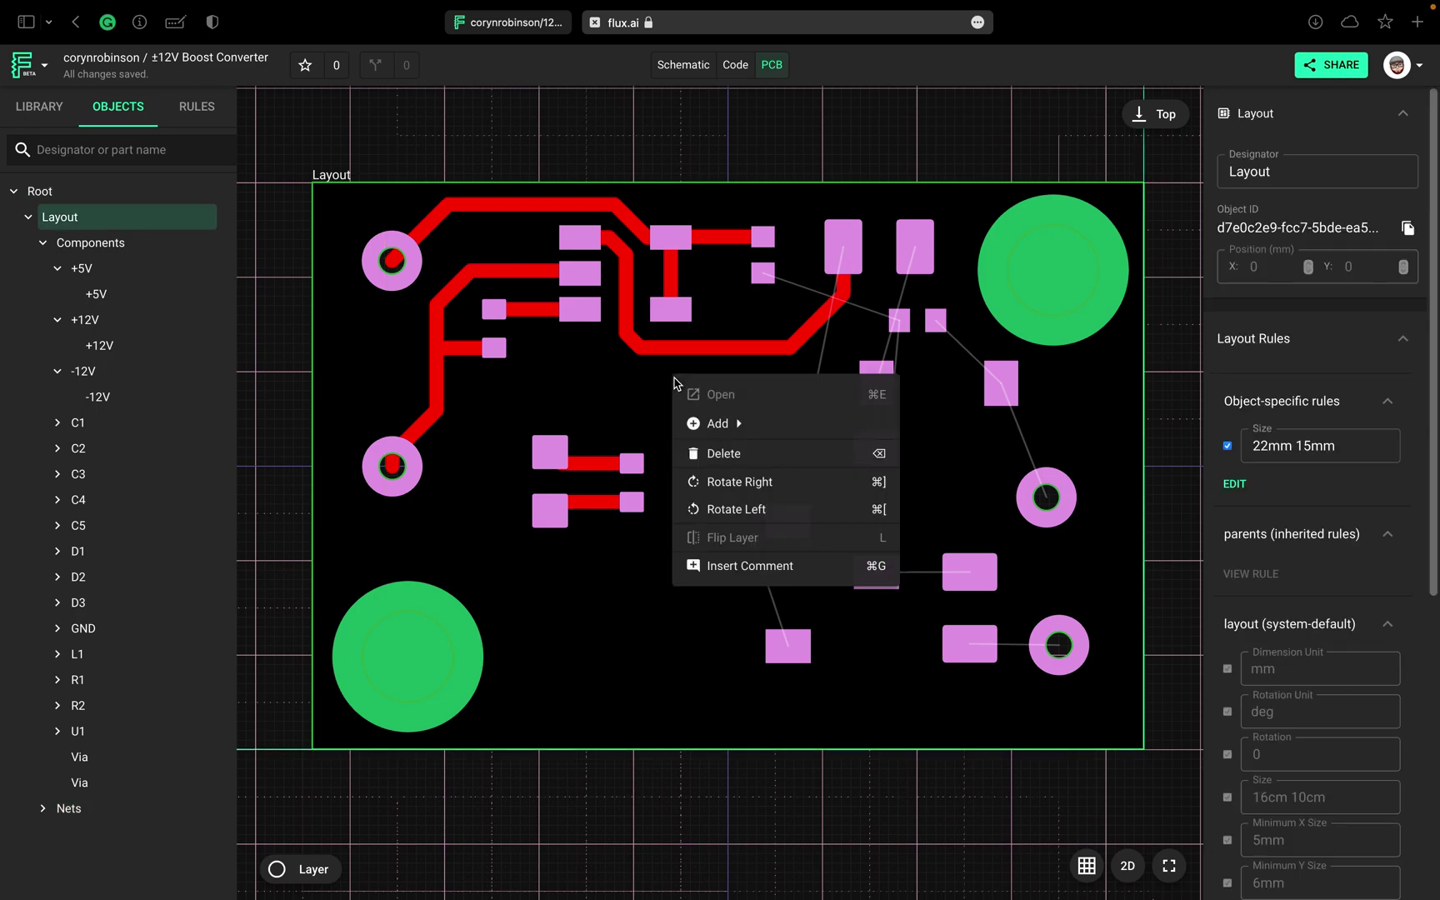
click(647, 375)
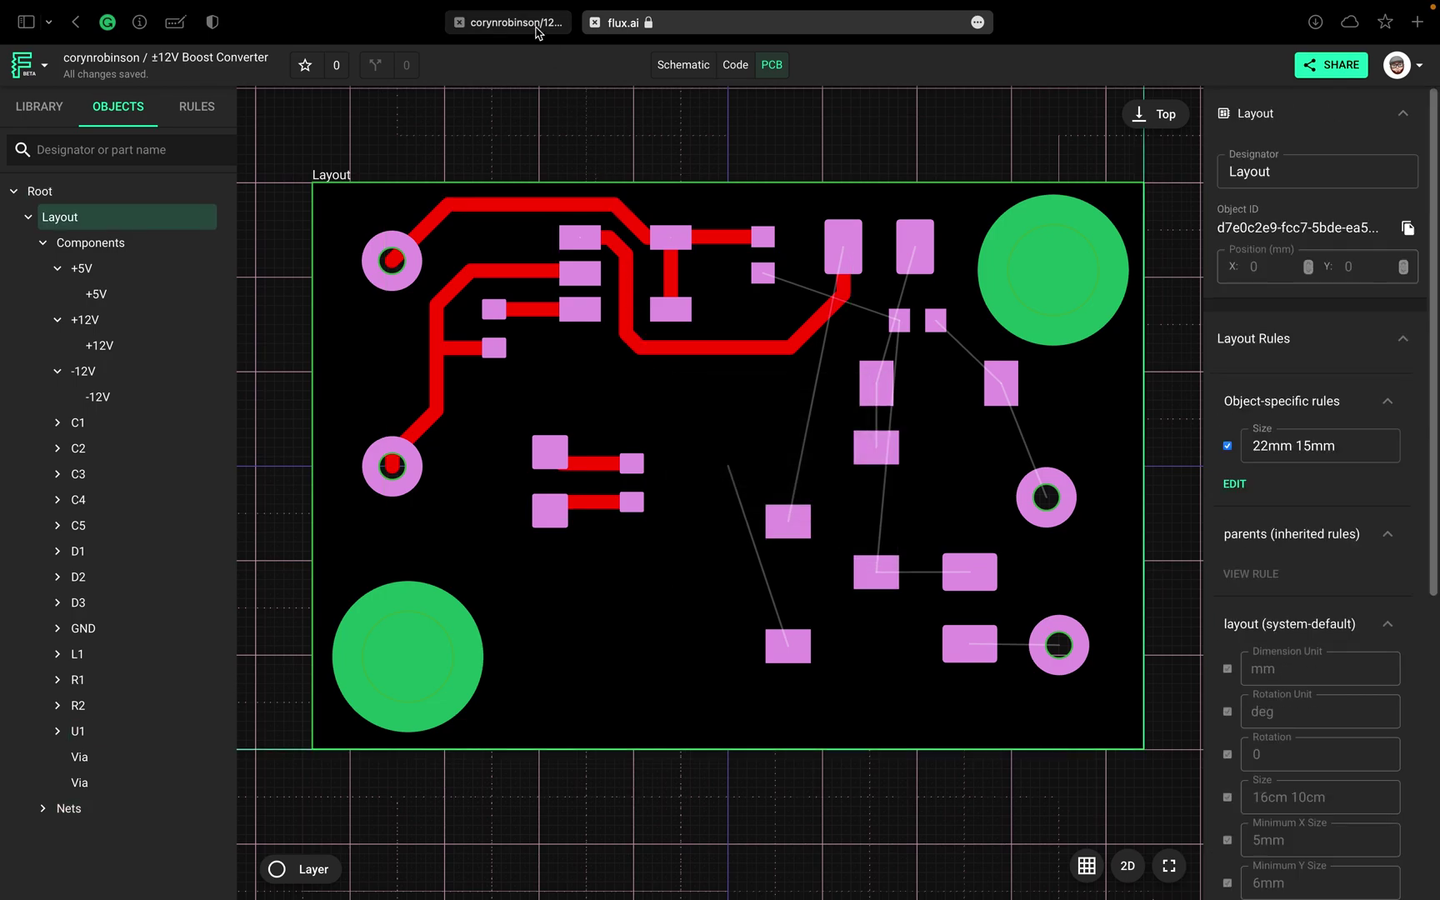
Step: In the ±12V Boost Converter Layout project, use Flip Layer on inductor L1 and move it over the centre of the board
drag(536, 32, 533, 30)
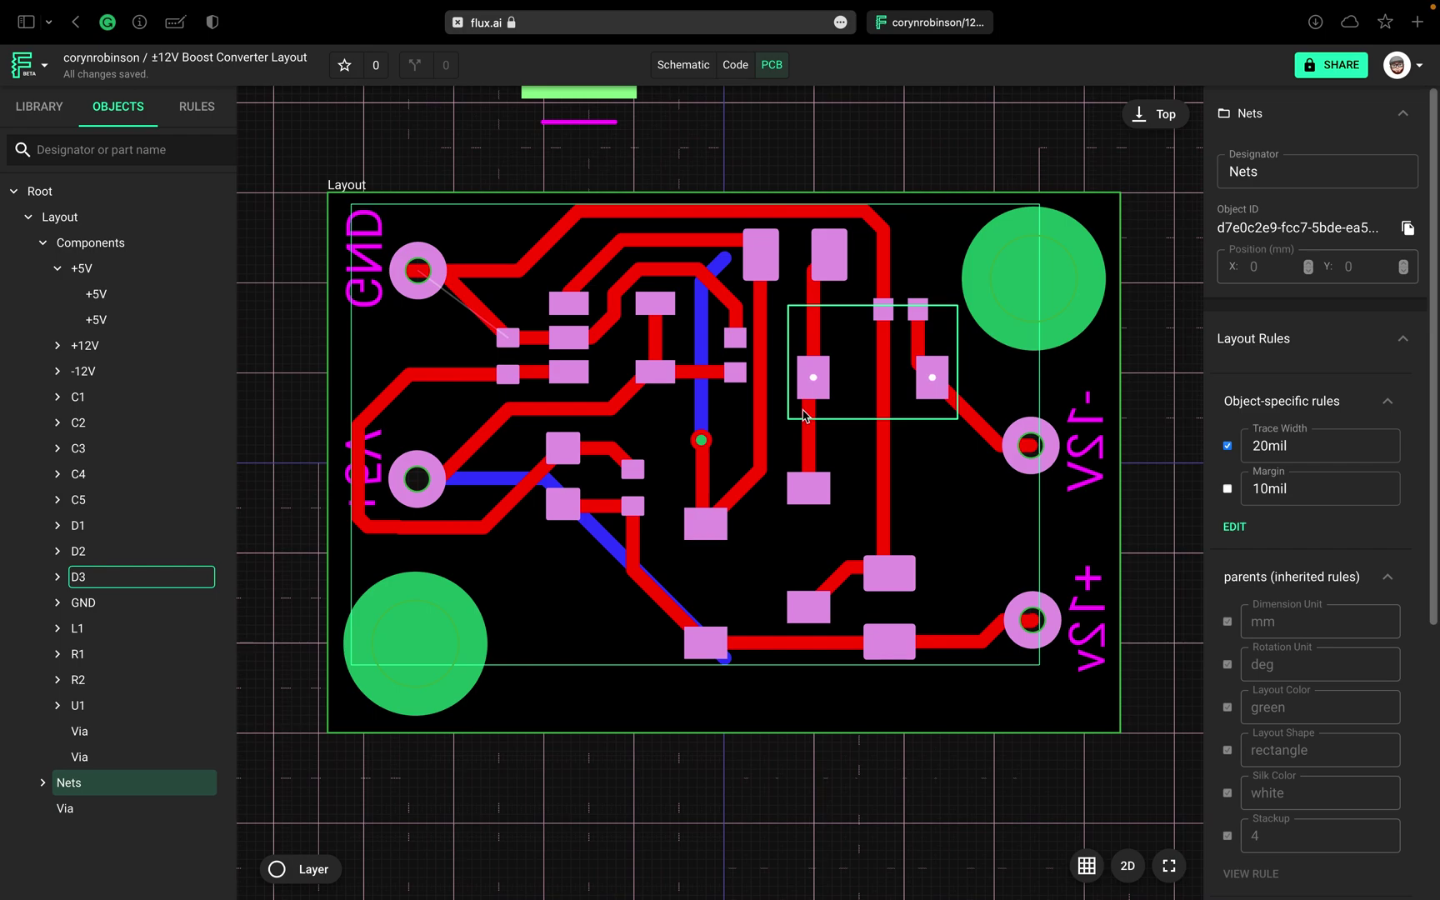
scroll(804, 414, down, 5)
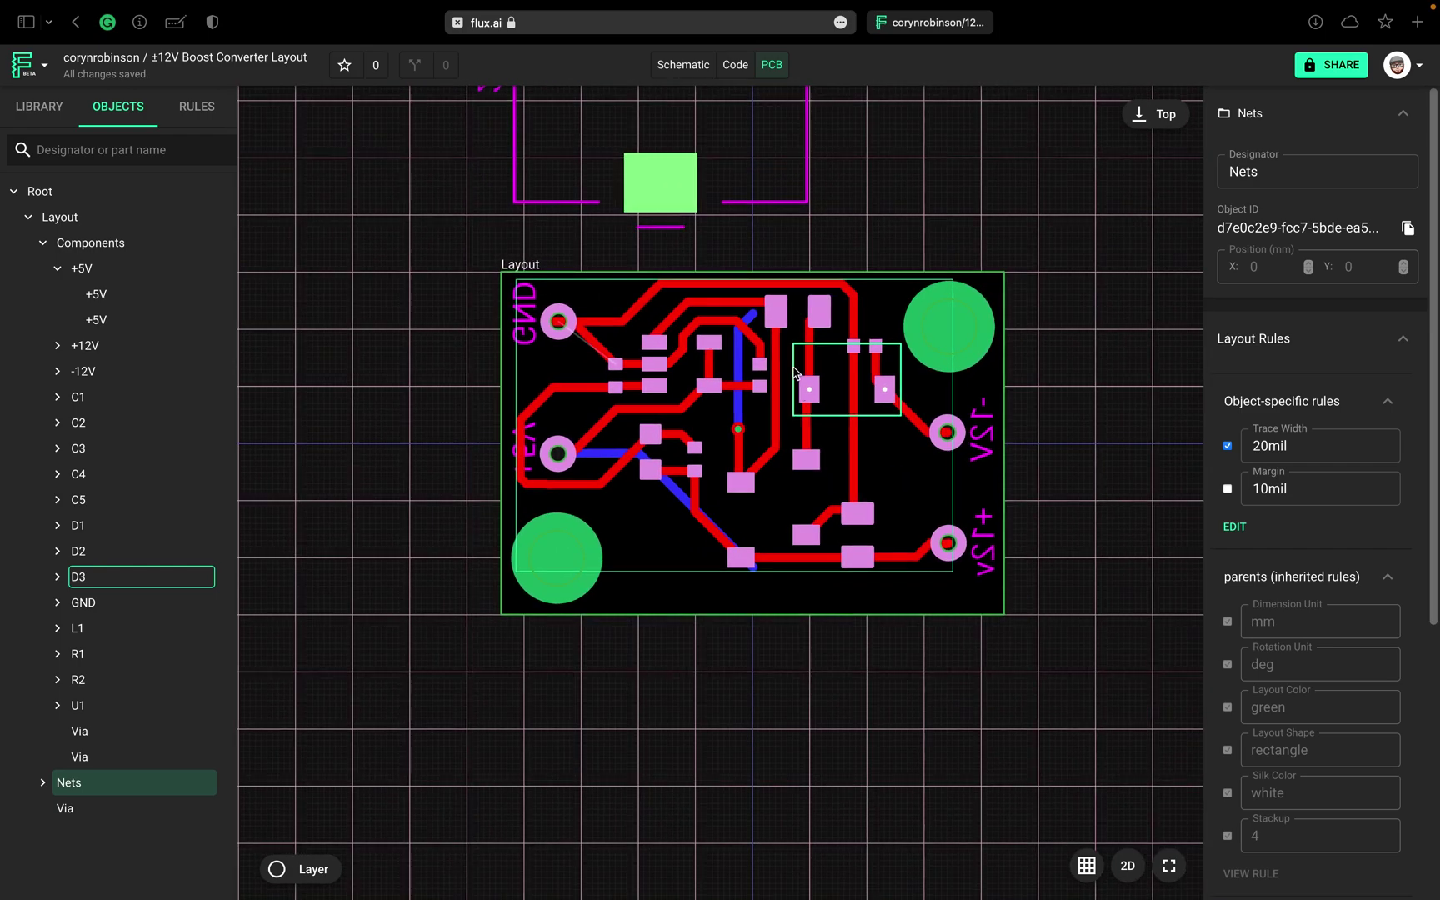
scroll(794, 371, up, 3)
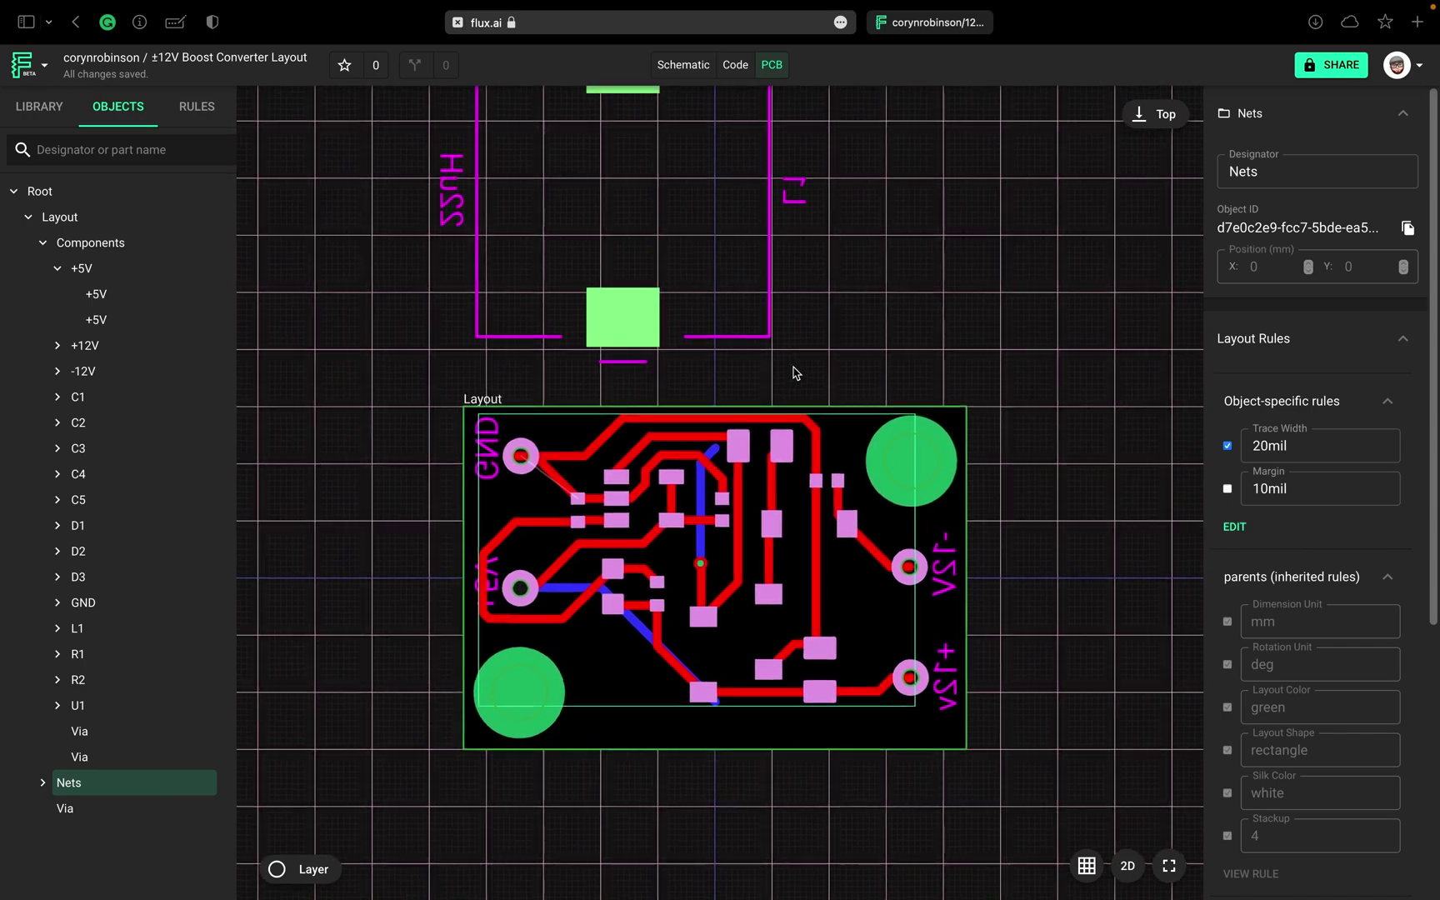
click(710, 220)
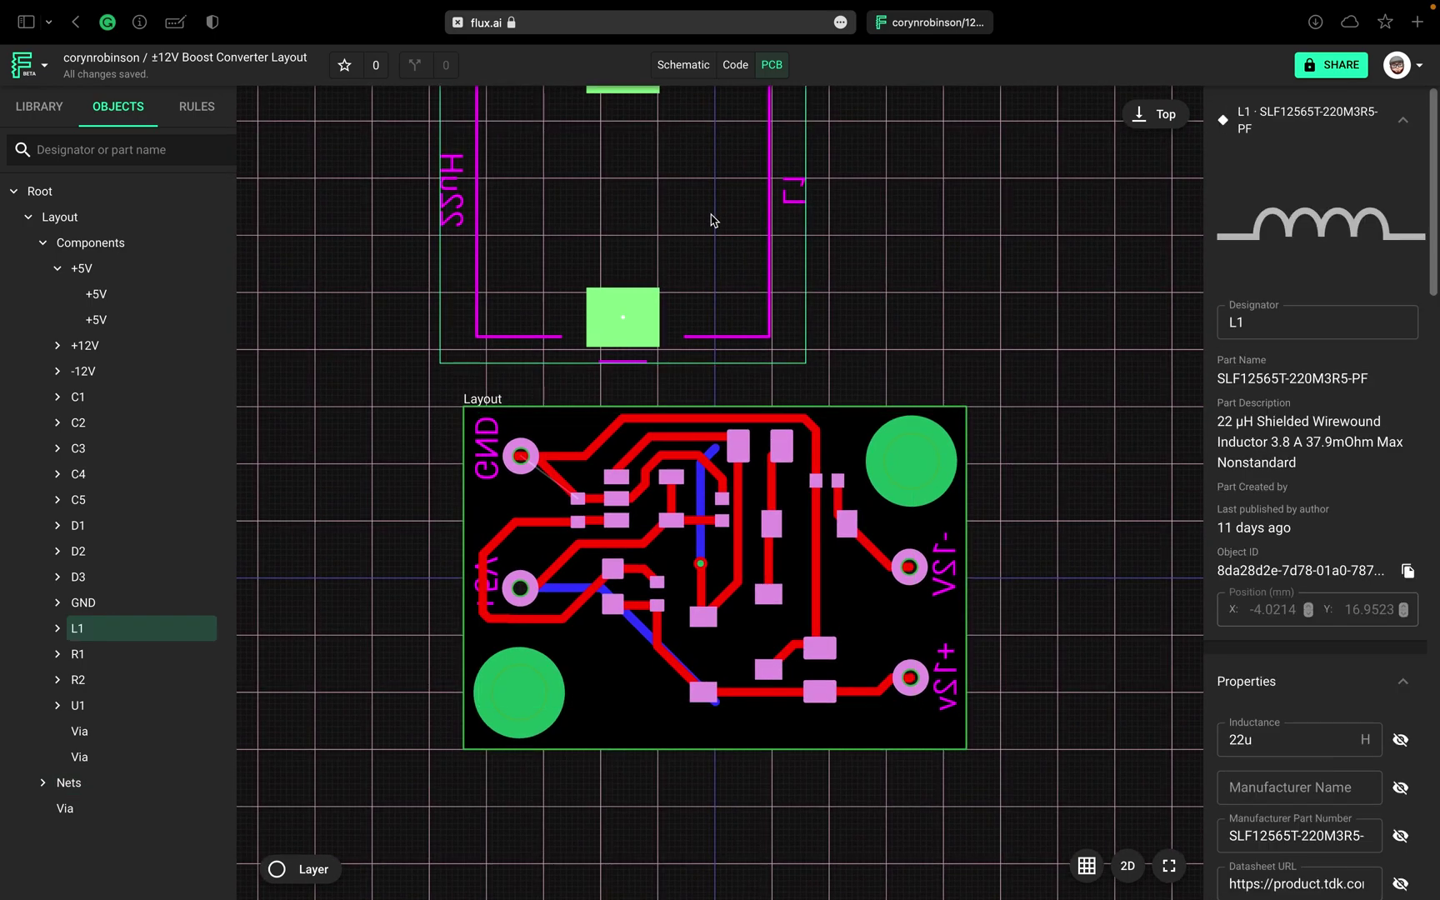
right_click(710, 220)
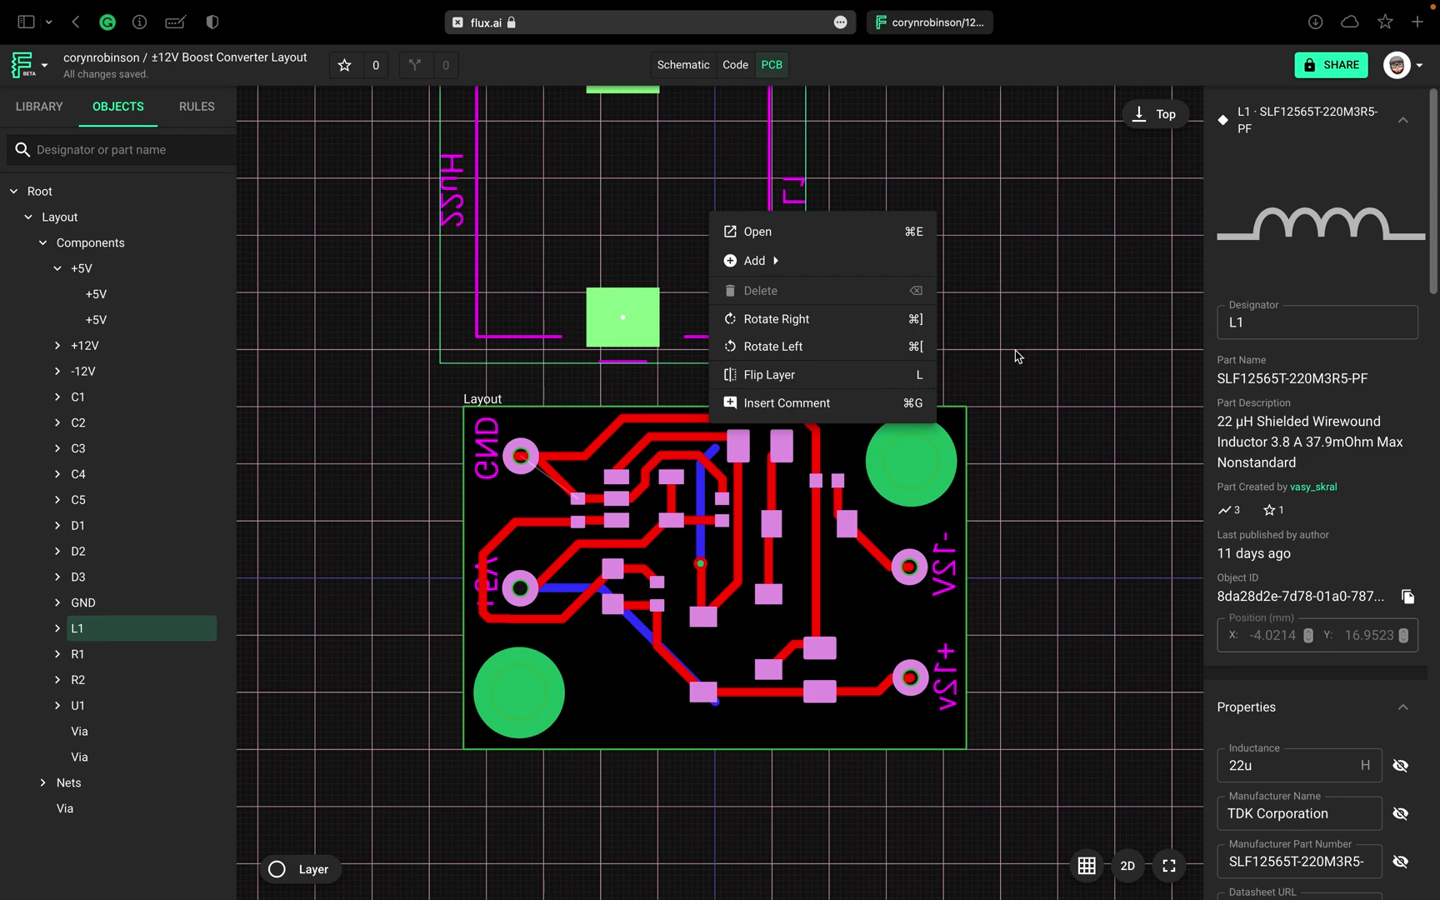
key(l)
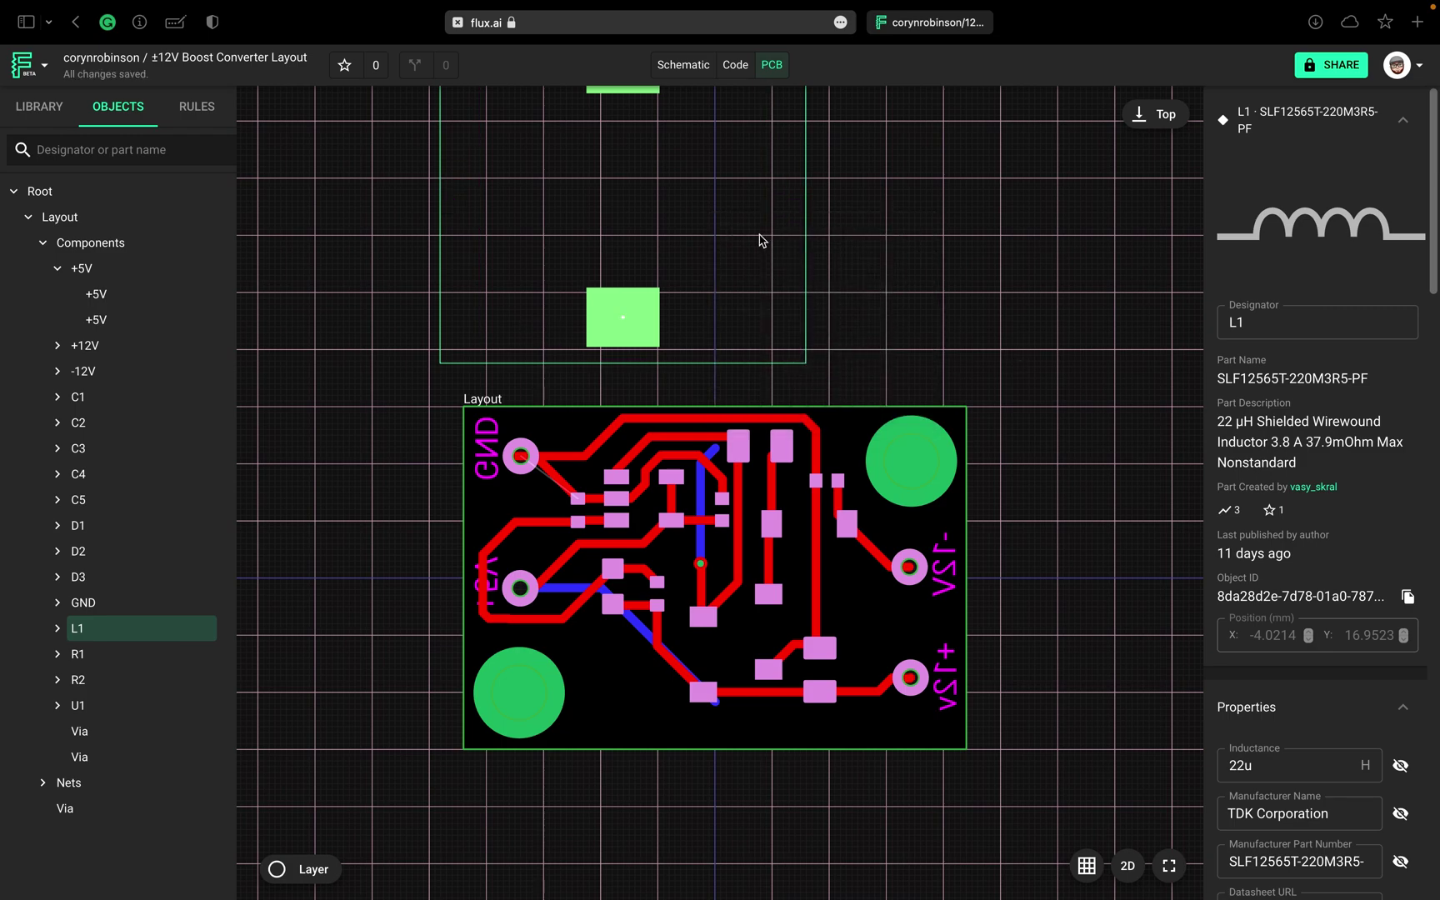
drag(730, 164, 827, 554)
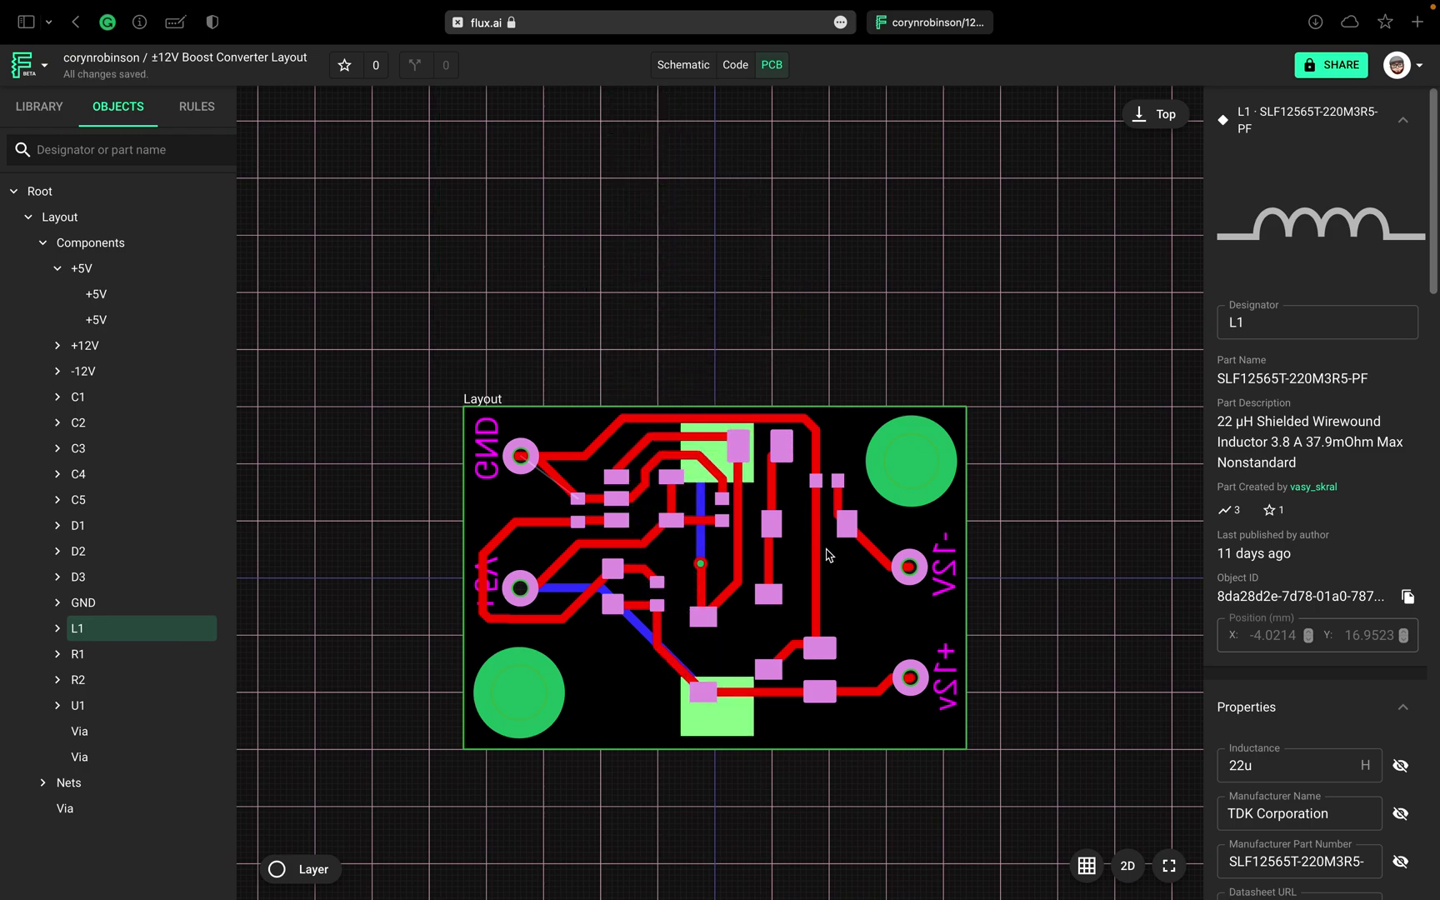
click(1026, 430)
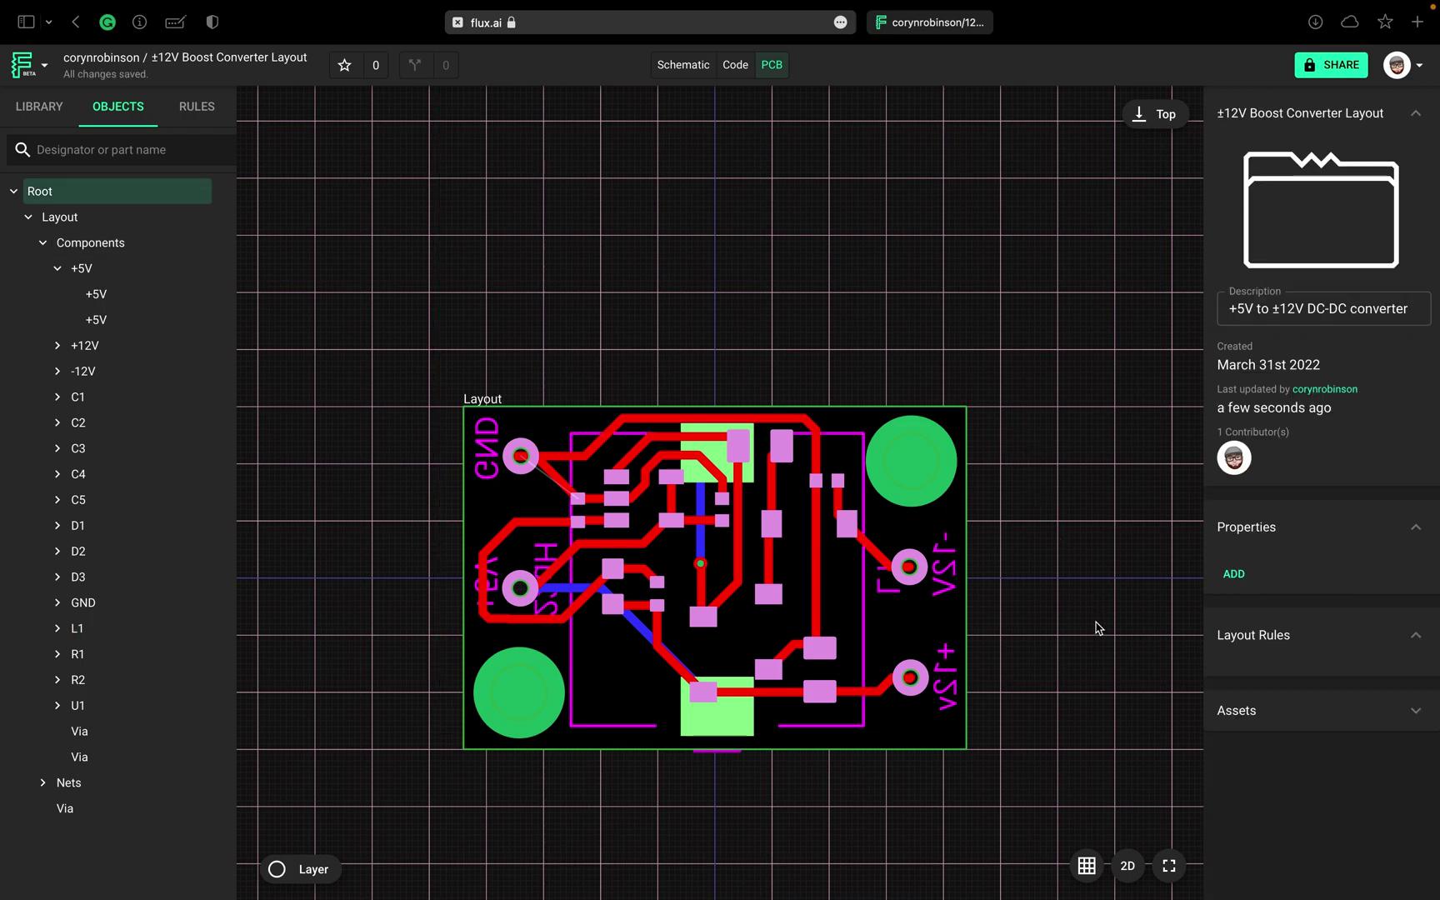
Step: Show the board in 3D and inspect the small components on one side and the inductor on the other
click(1128, 869)
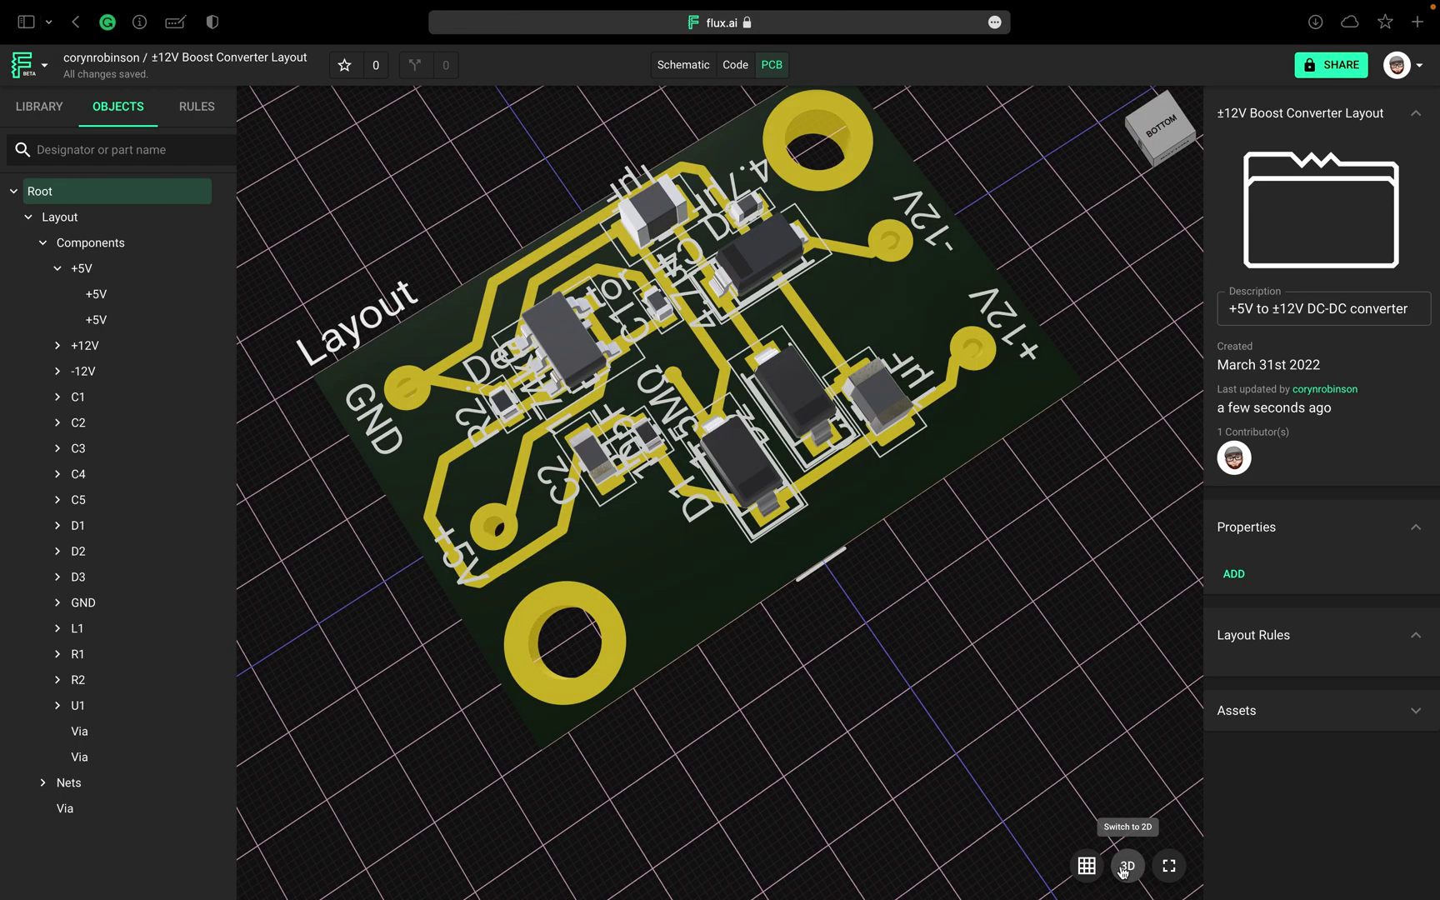
drag(974, 678, 972, 604)
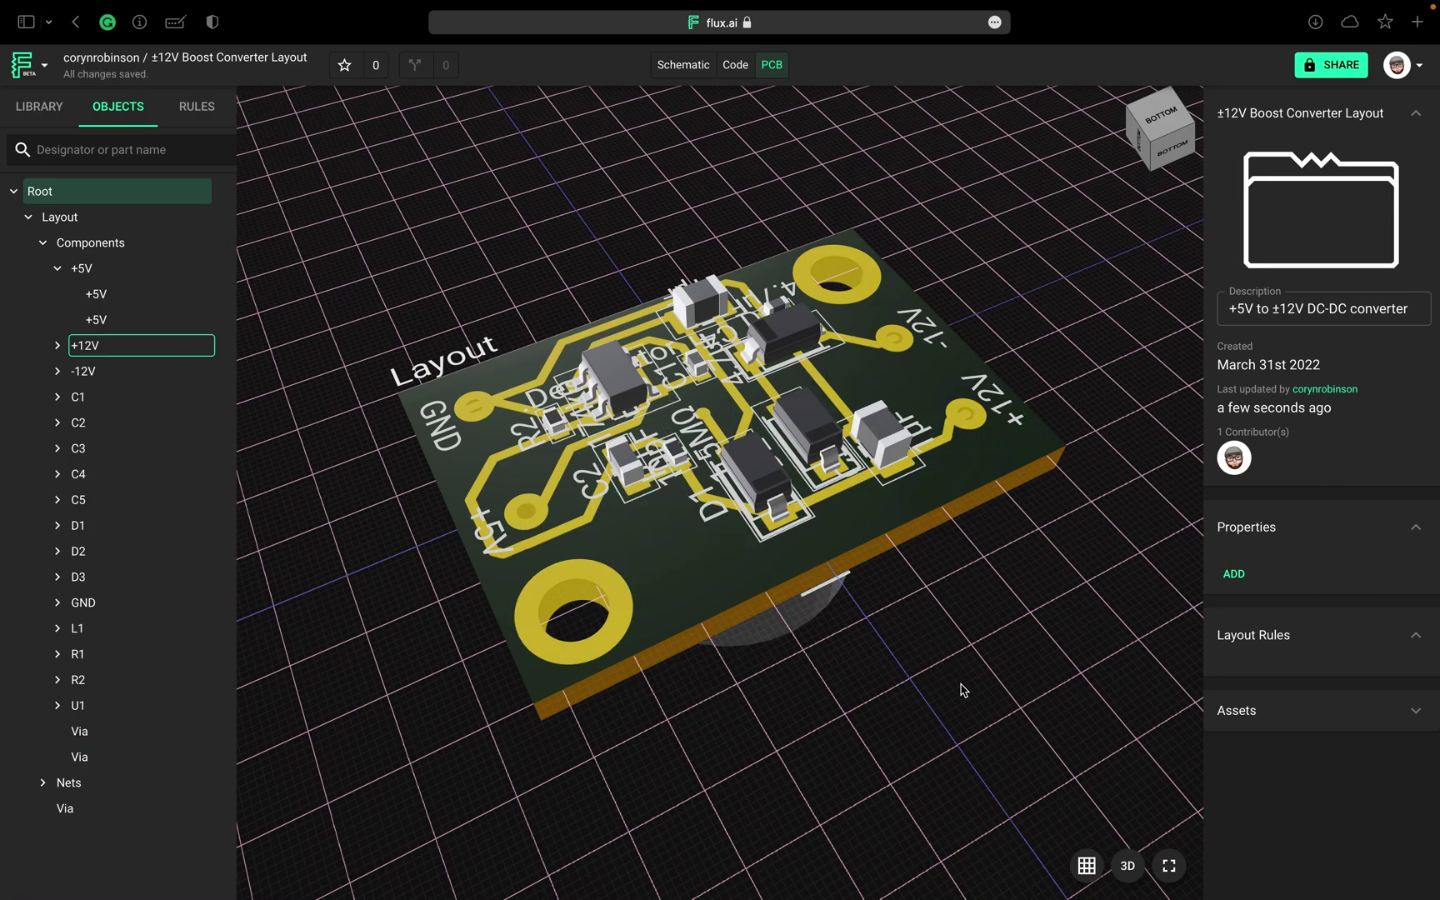
drag(981, 713, 951, 513)
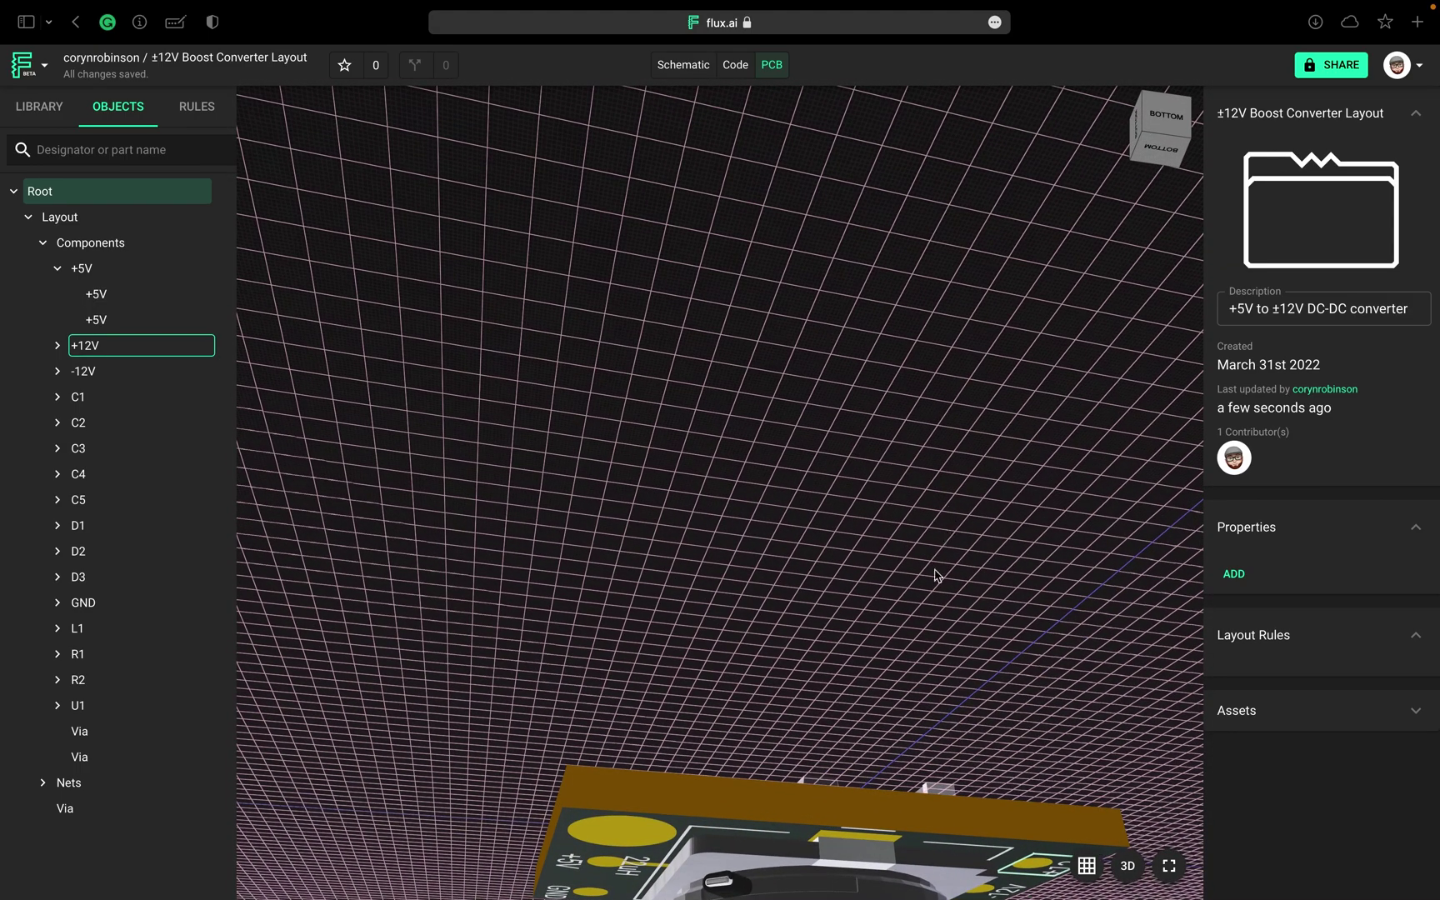
drag(922, 637, 866, 248)
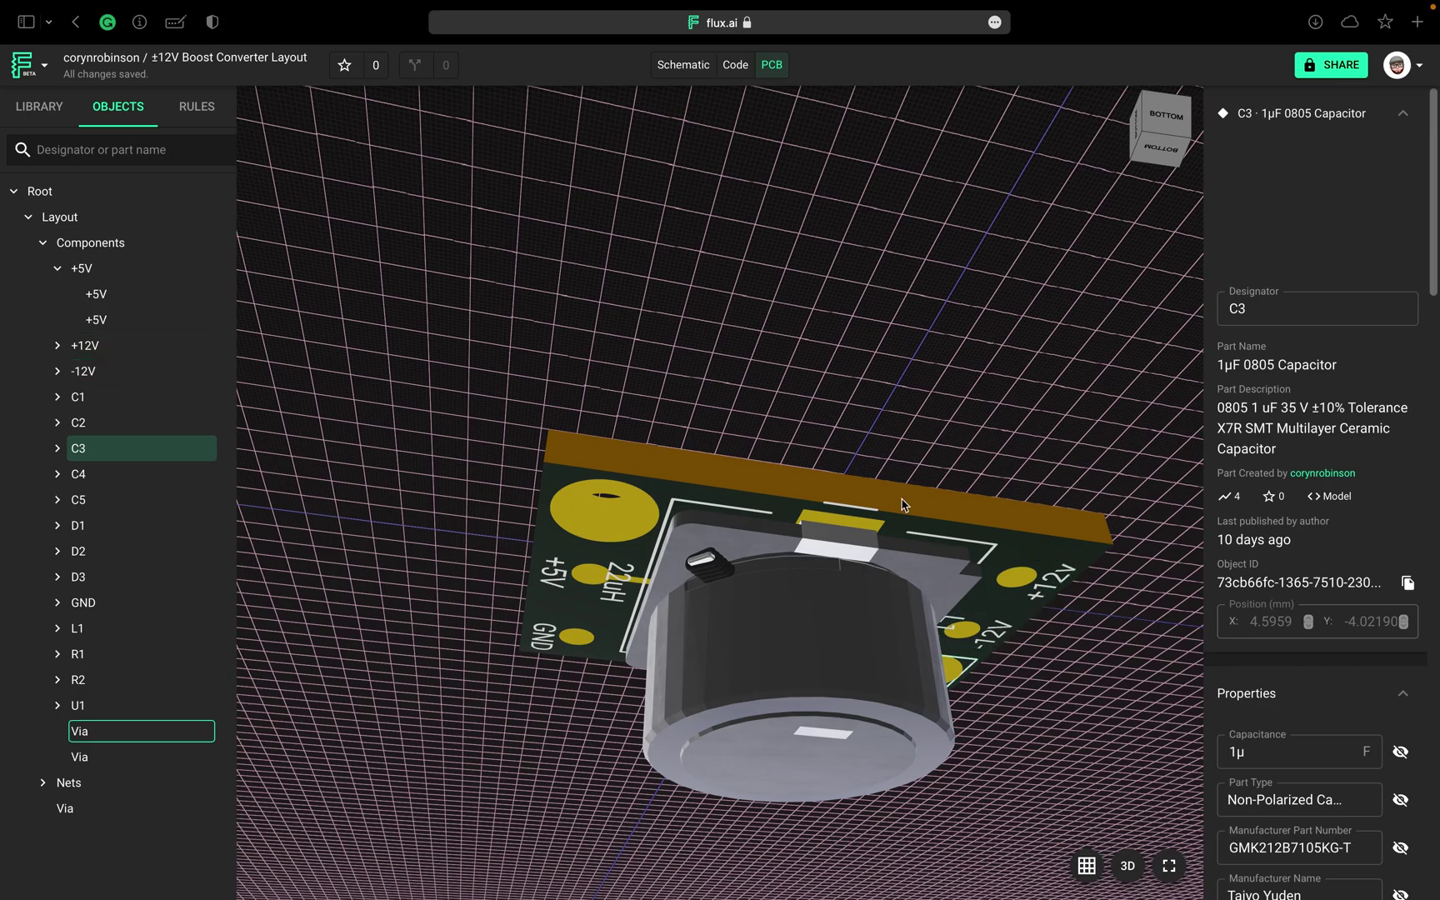
drag(874, 347, 875, 754)
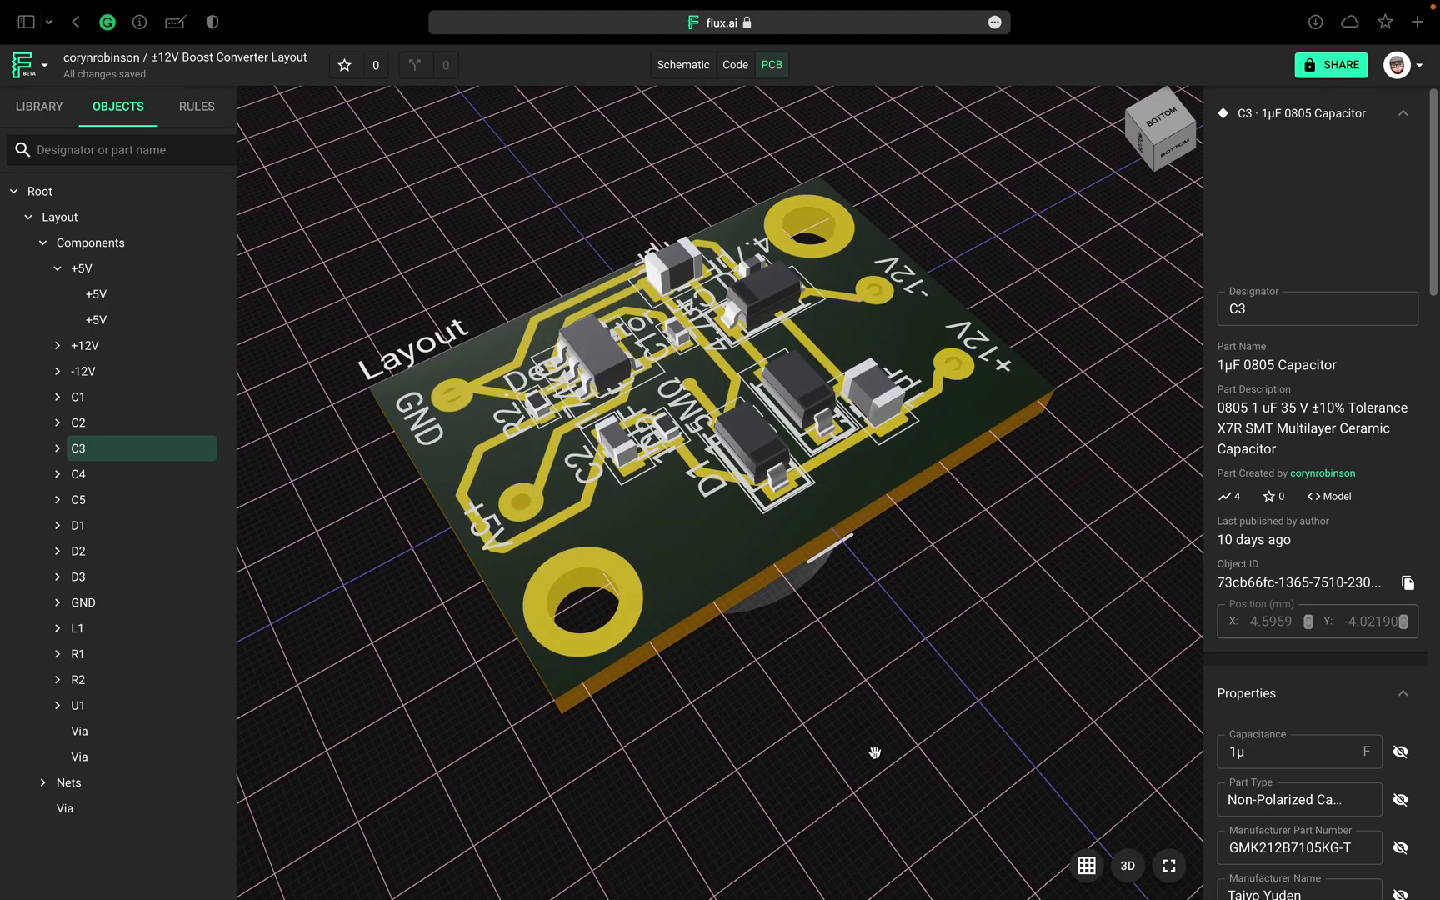